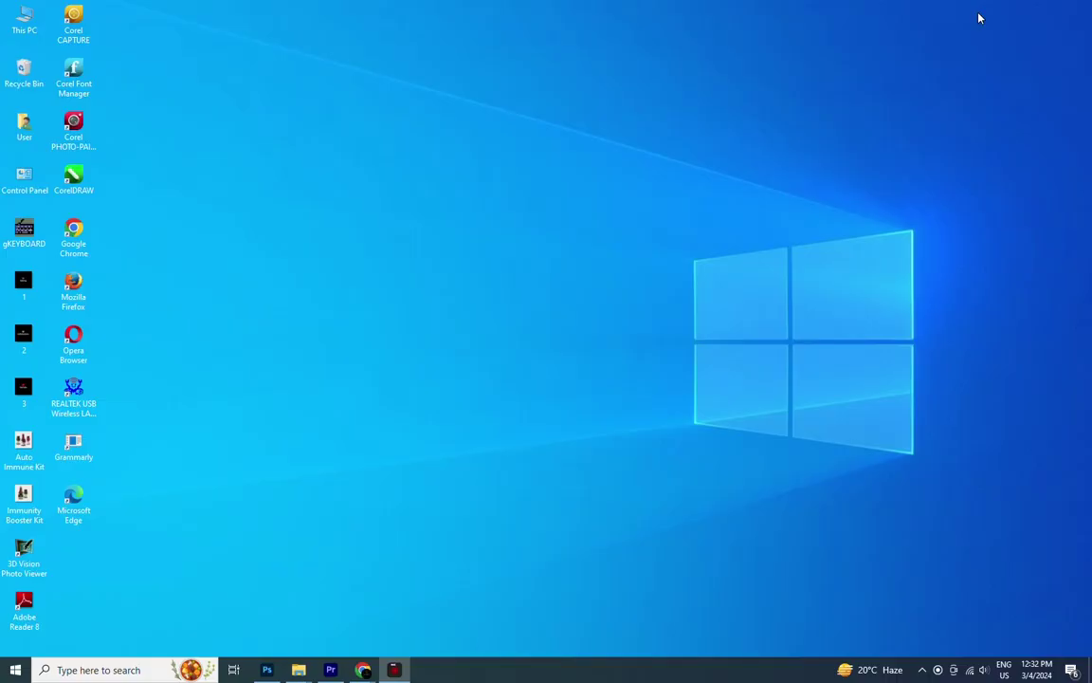
- Bring Photoshop back, show the Hanuman poster document and zoom in and out to inspect it
left_click(267, 669)
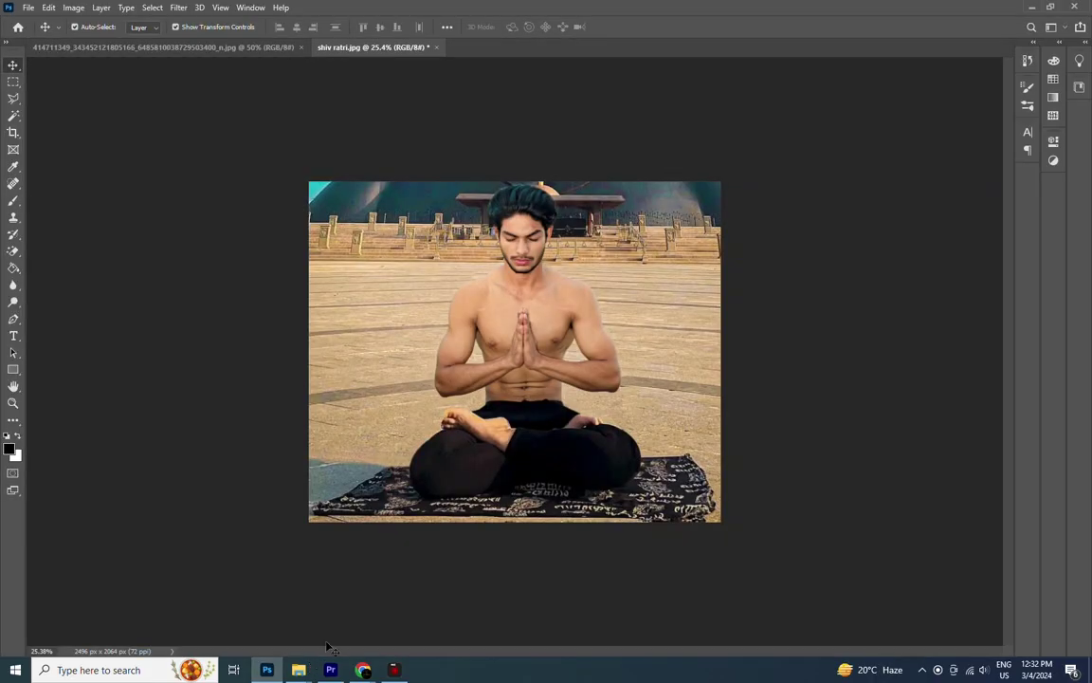
left_click(235, 49)
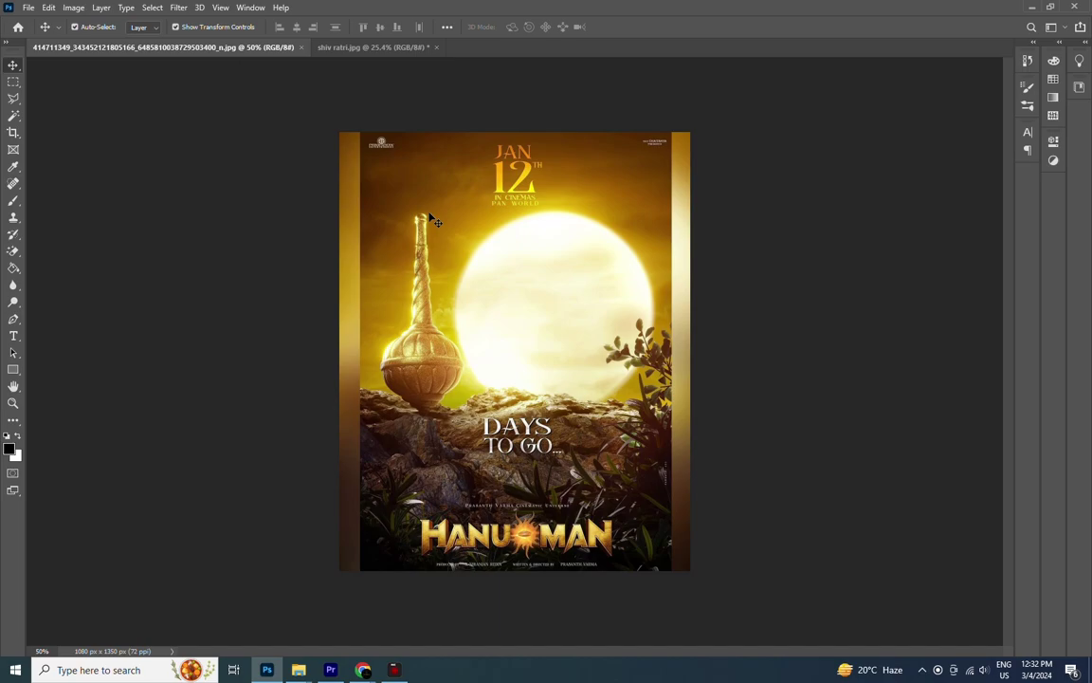
left_click(351, 47)
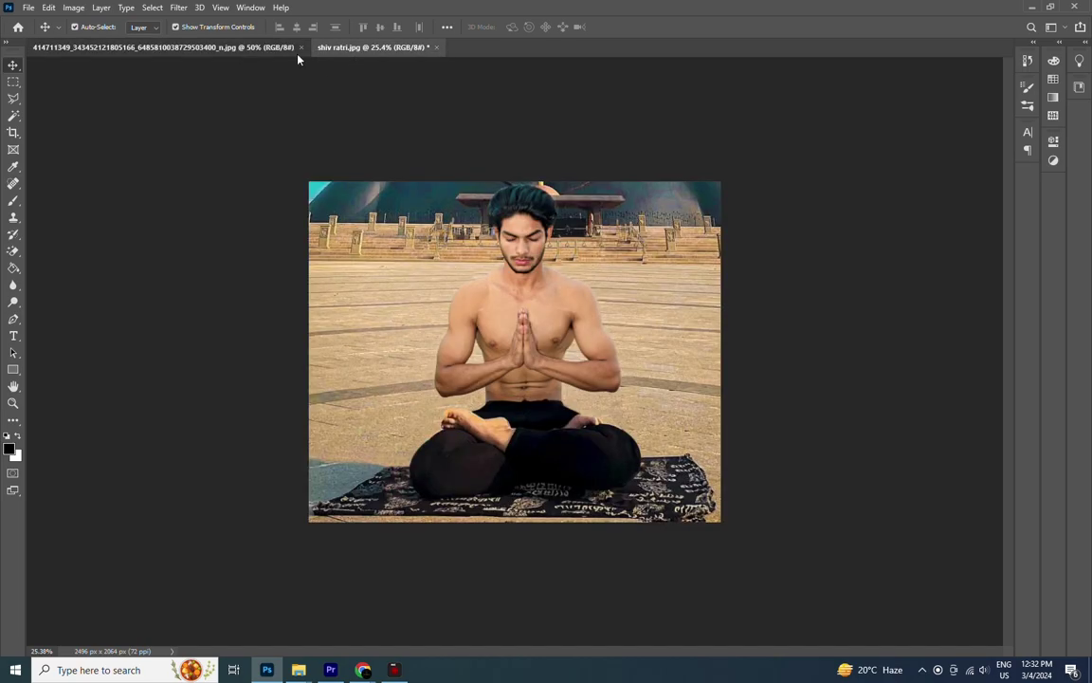
left_click(267, 47)
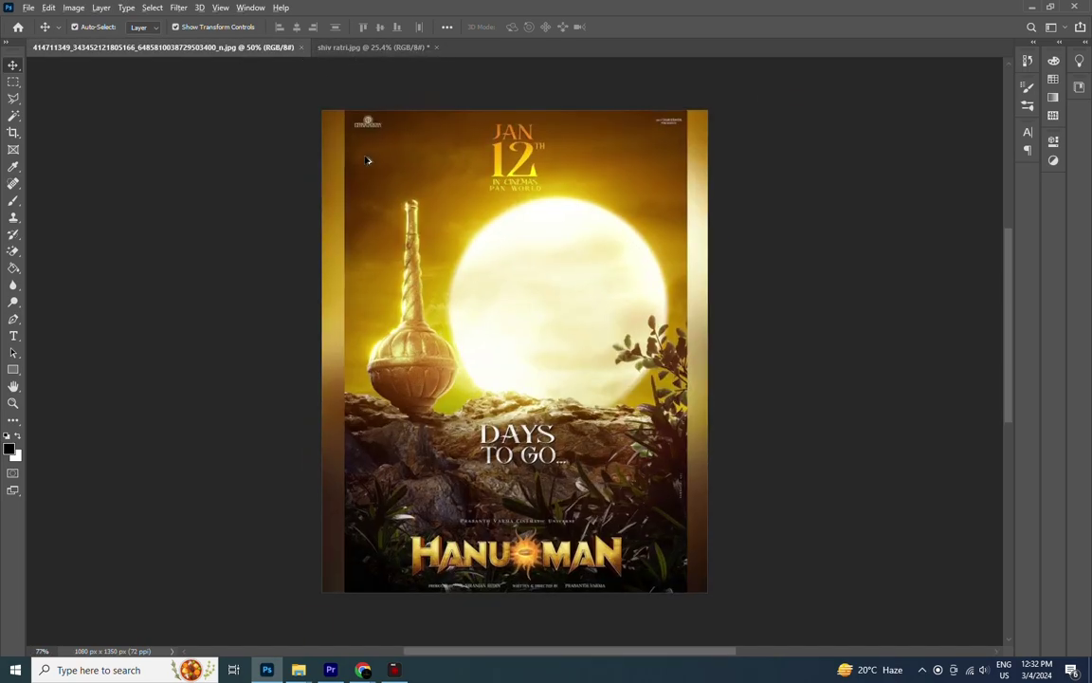
scroll(355, 169, "up", 5)
scroll(197, 256, "up", 1)
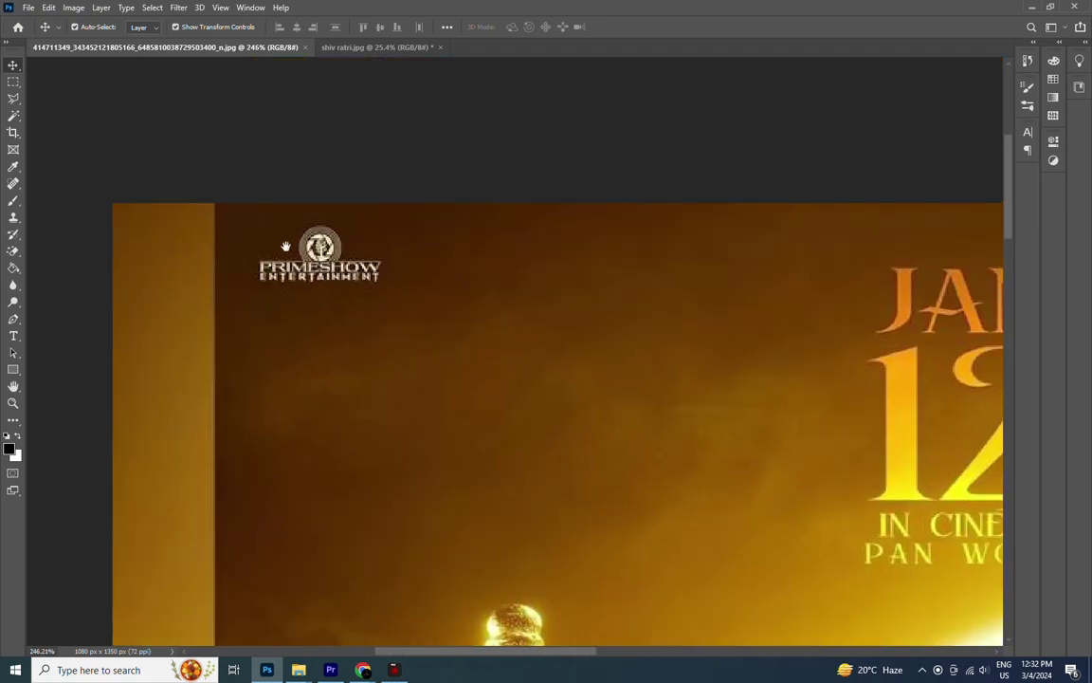
scroll(285, 251, "down", 3)
scroll(284, 252, "down", 3)
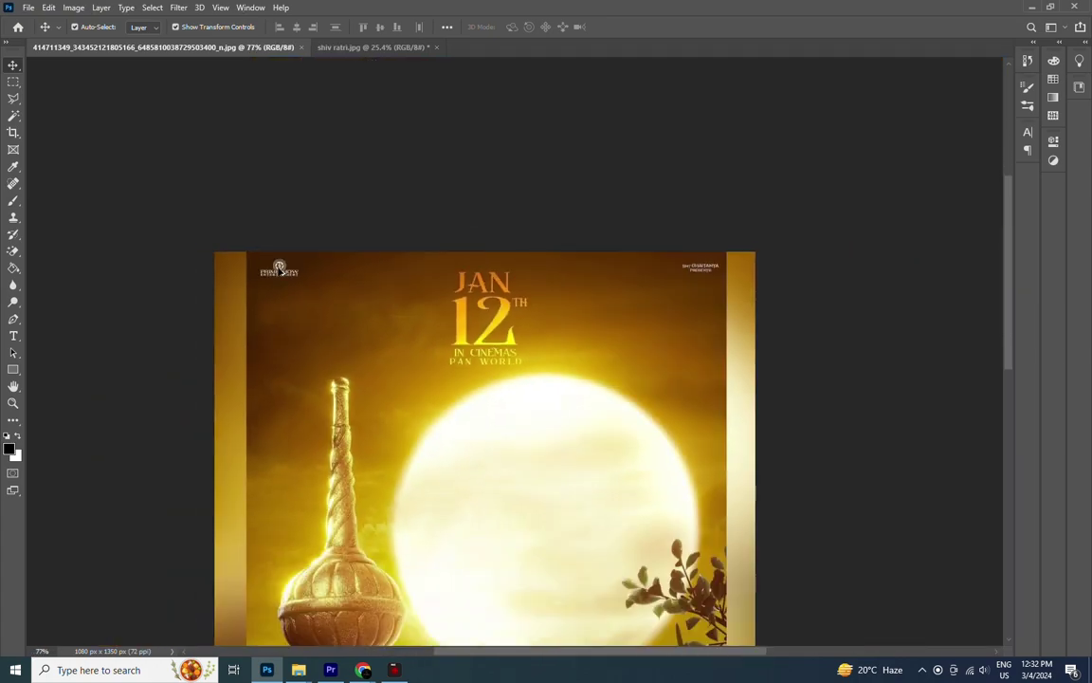
- Resize the Hanuman poster to 300 ppi, making it 4500 × 5625 px
key("alt+i")
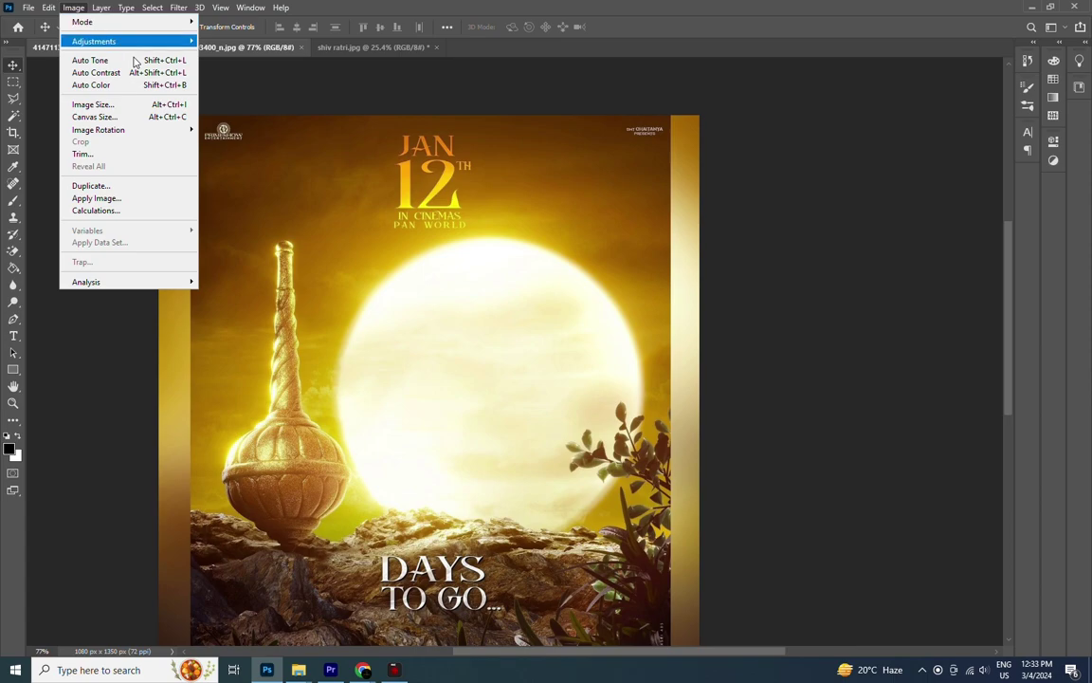
key("Escape")
key("ctrl+alt+i")
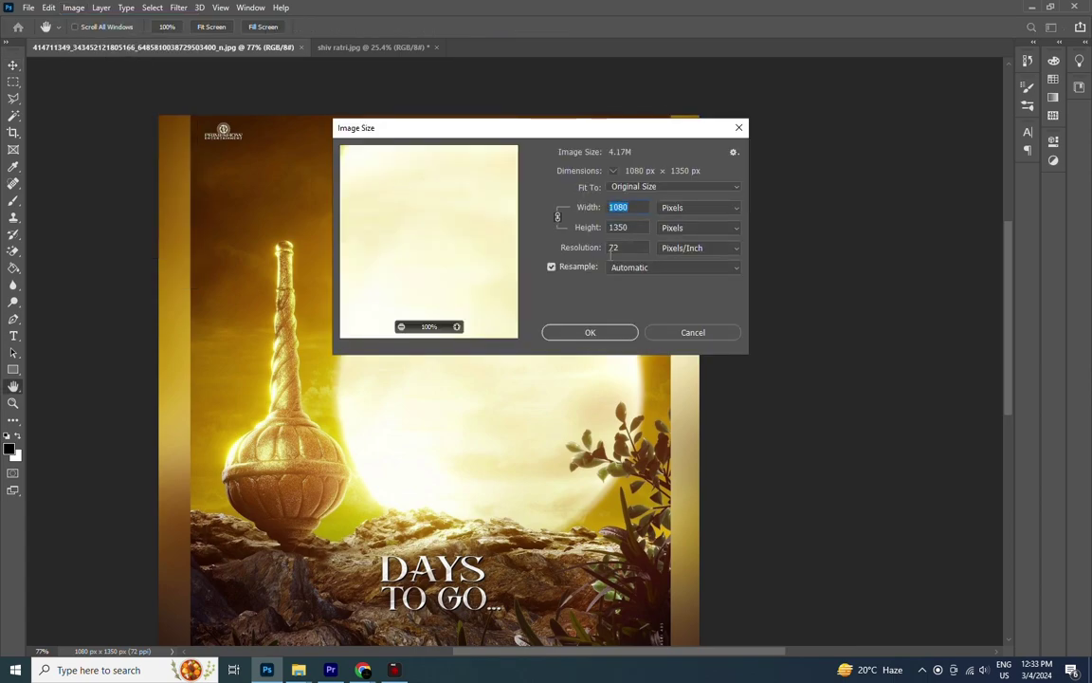
type("300")
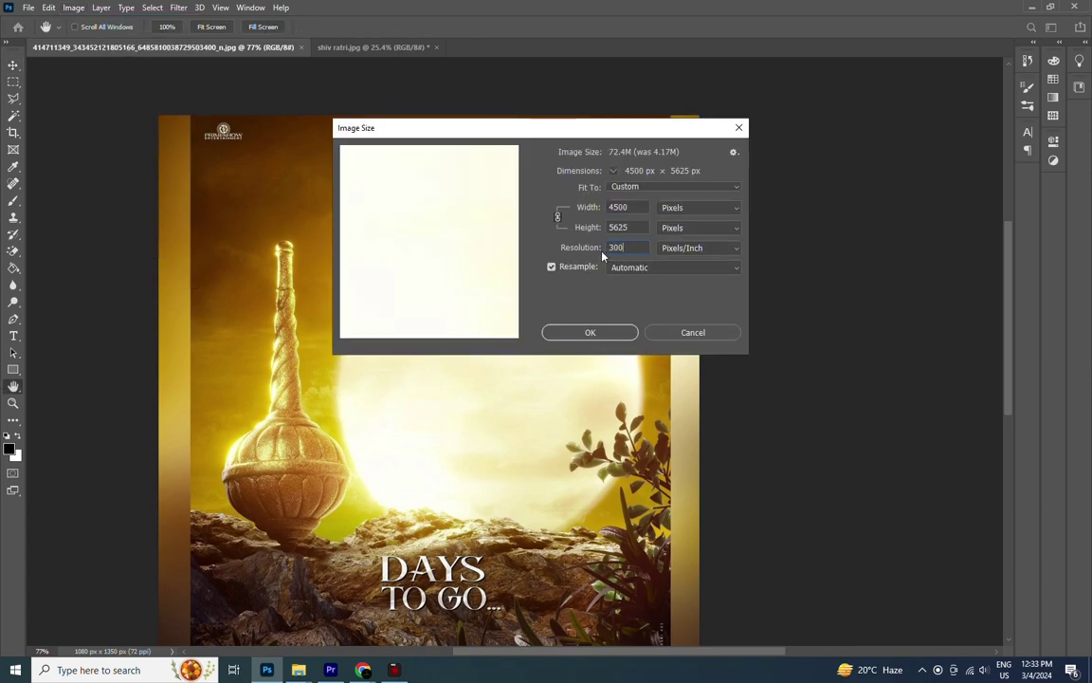
key("Return")
key("v")
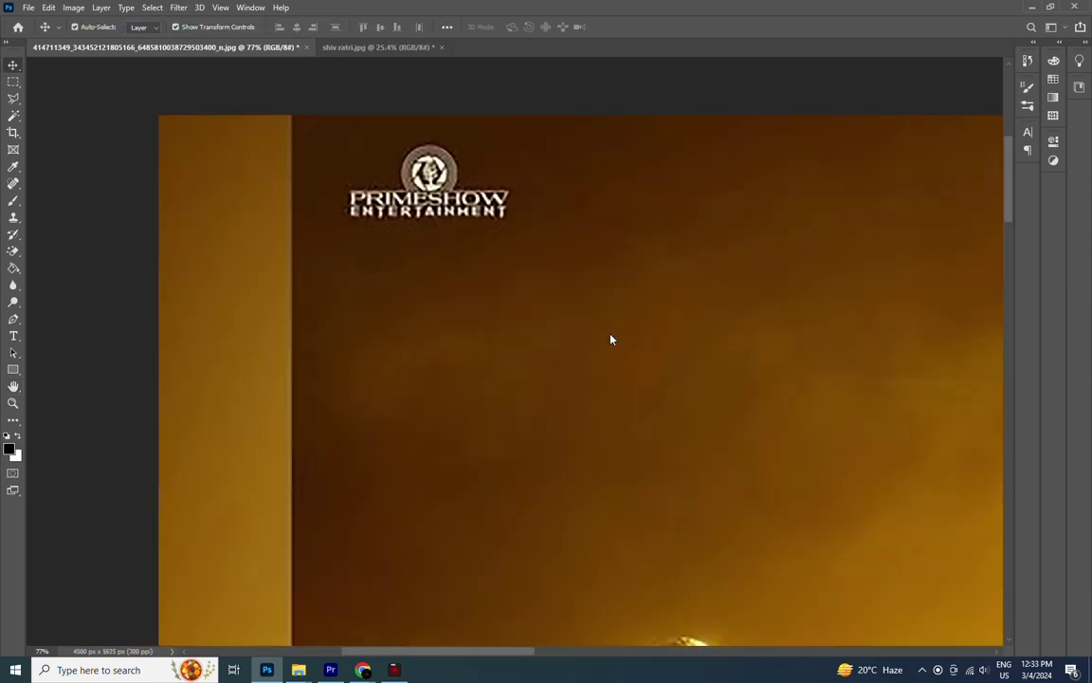
scroll(605, 339, "down", 2)
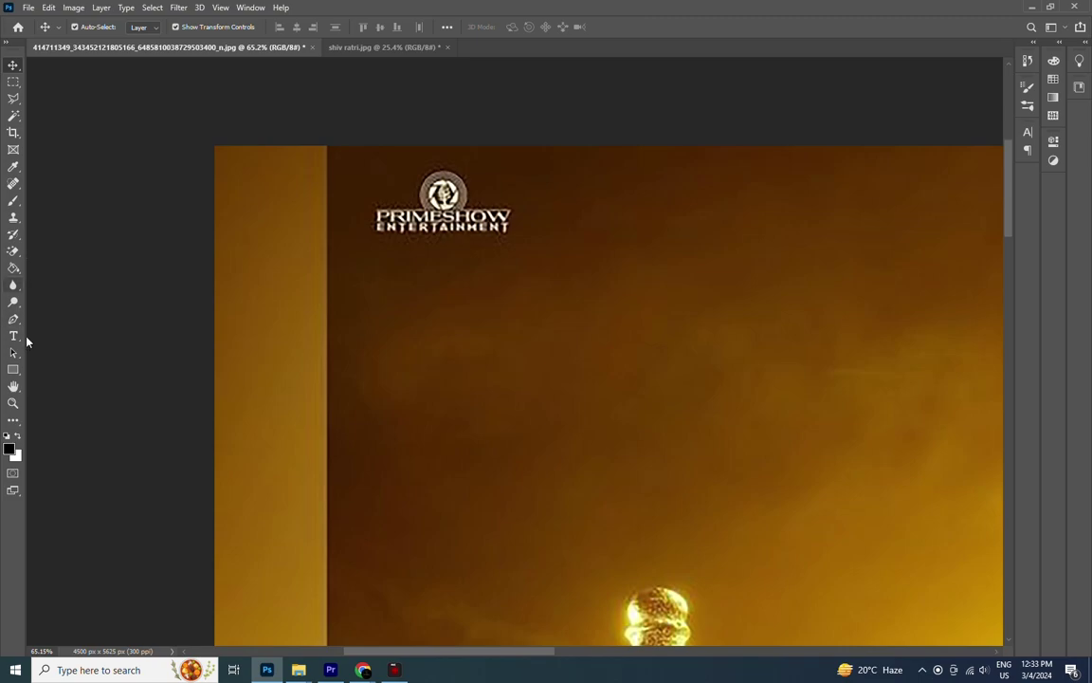
- Spot-heal (Content-Aware) the studio logo and the presenter text at top right
left_click(14, 183)
left_click_drag(646, 200, 461, 226)
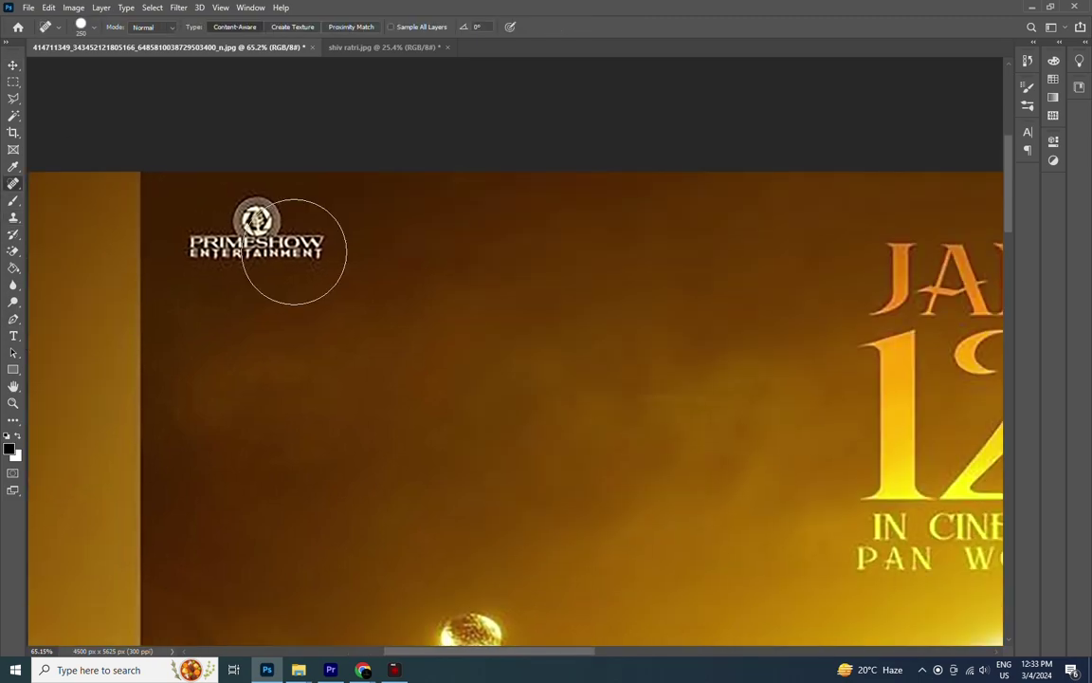
left_click_drag(323, 254, 276, 256)
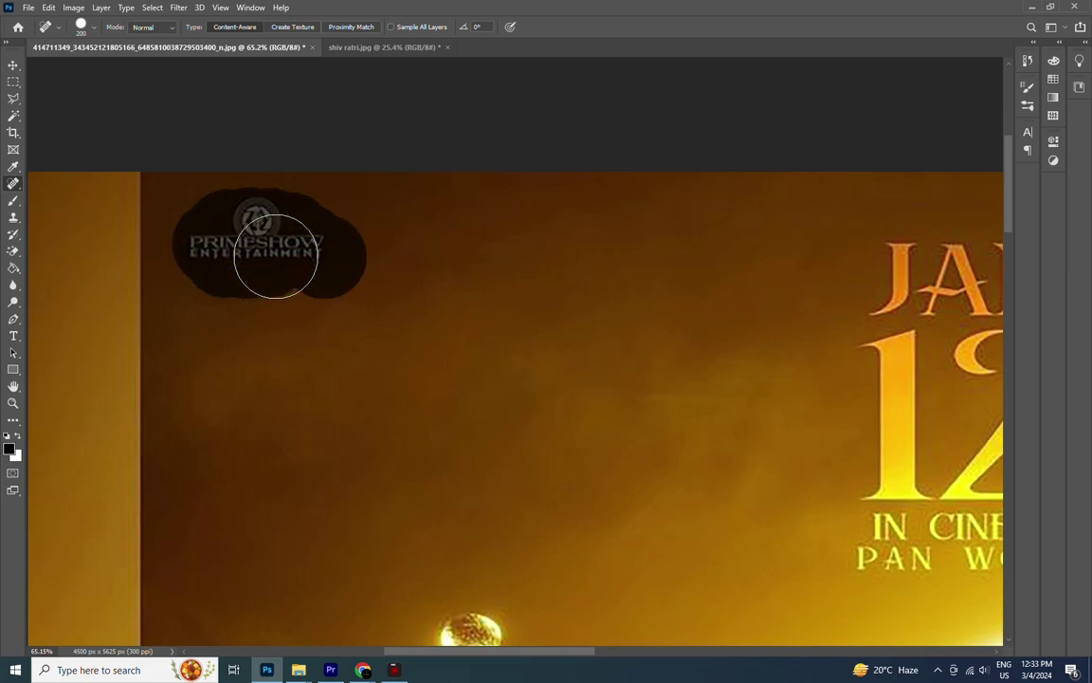
scroll(469, 358, "right", 5)
left_click_drag(628, 294, 630, 297)
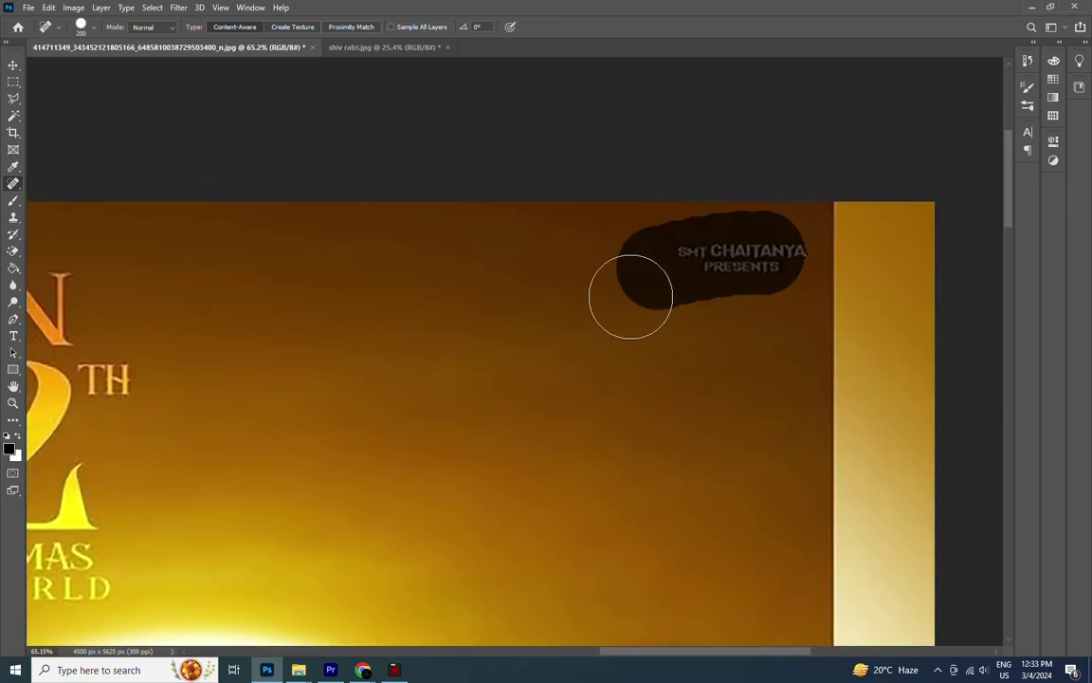
- Heal away the bottom credit marks and the dots after DAYS TO GO
scroll(631, 296, "down", 10)
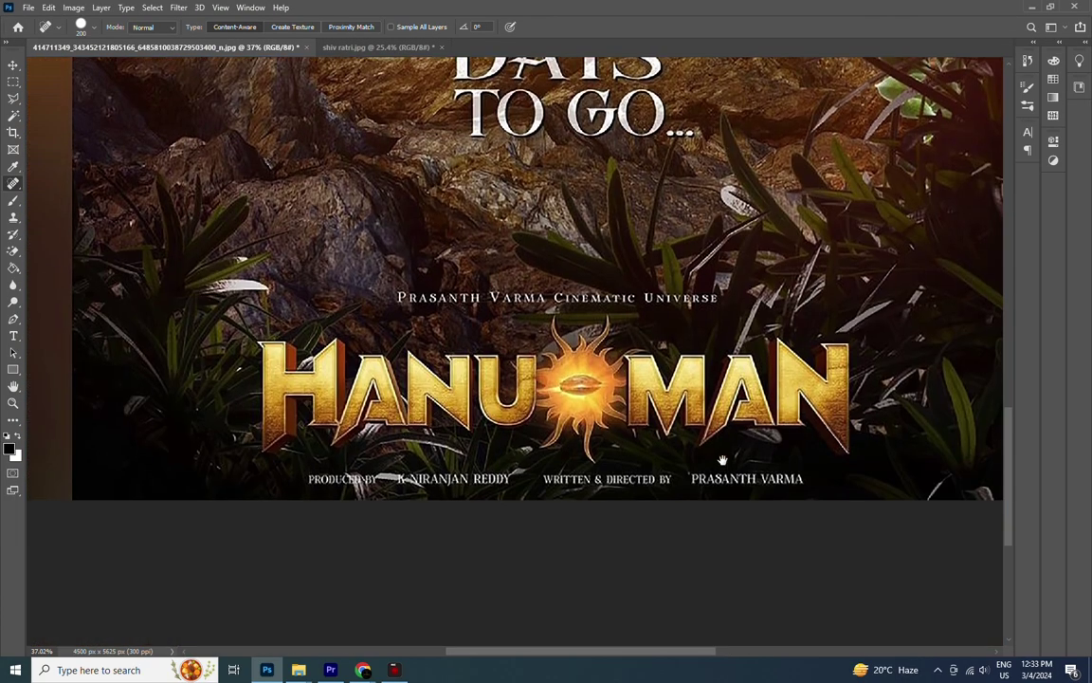
scroll(313, 474, "up", 3)
scroll(284, 464, "up", 2)
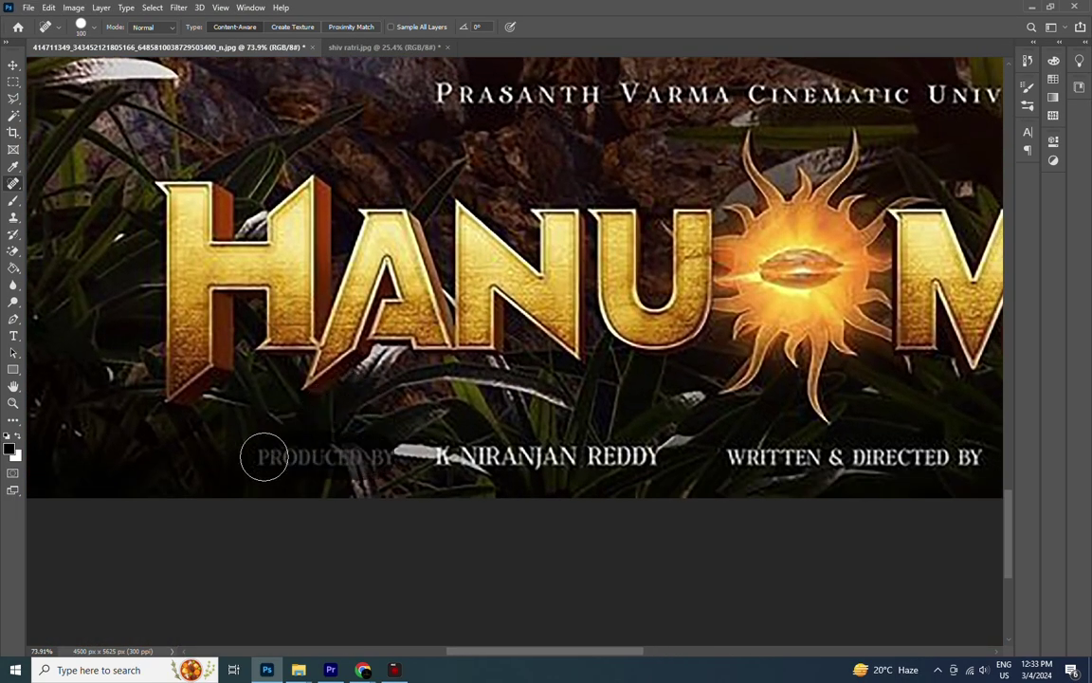
mouse_move(379, 457)
left_mouse_down()
mouse_move(601, 457)
mouse_move(393, 455)
left_mouse_up()
scroll(664, 457, "right", 5)
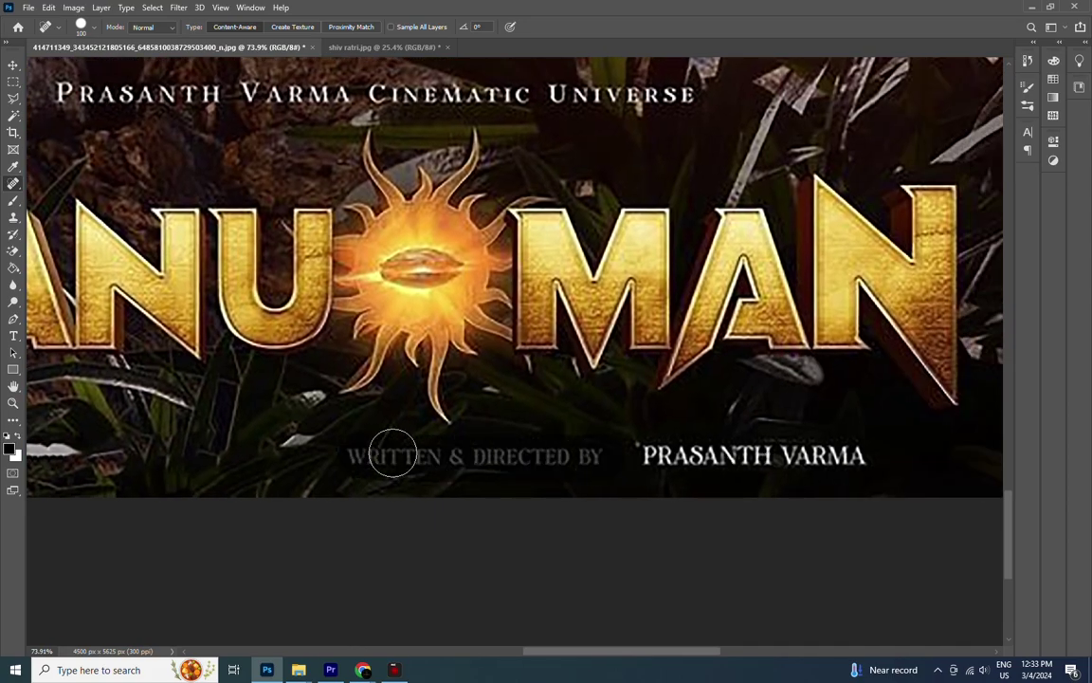
scroll(499, 440, "right", 3)
left_click_drag(500, 440, 503, 441)
scroll(331, 347, "up", 5)
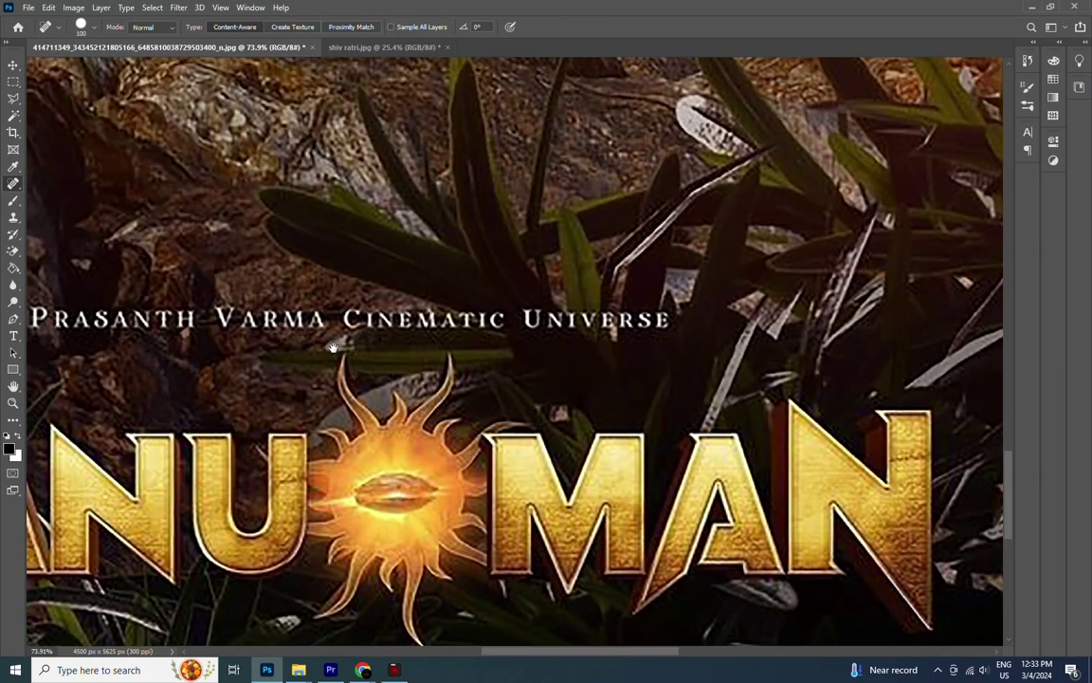
scroll(332, 347, "left", 5)
- Erase the cinematic-universe credit line above the Hanuman title
left_click_drag(417, 352, 269, 349)
left_click_drag(564, 353, 272, 351)
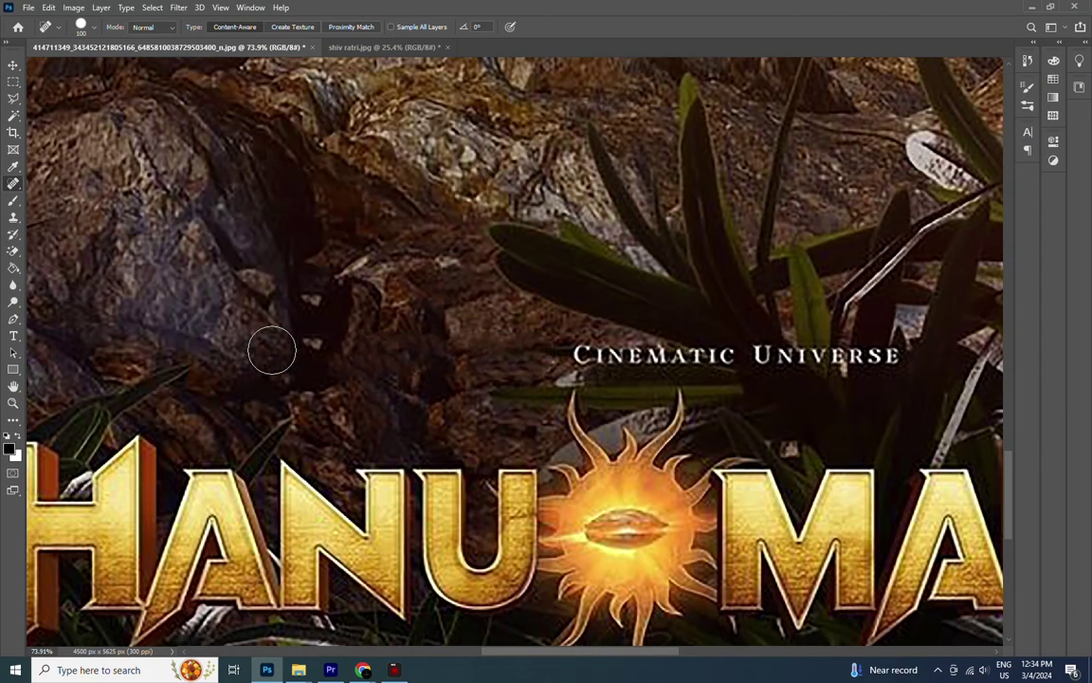
scroll(268, 348, "right", 4)
mouse_move(720, 356)
left_mouse_down()
mouse_move(579, 356)
mouse_move(621, 328)
left_mouse_up()
scroll(476, 451, "down", 1)
scroll(476, 452, "down", 2)
scroll(573, 317, "up", 3)
scroll(573, 317, "up", 2)
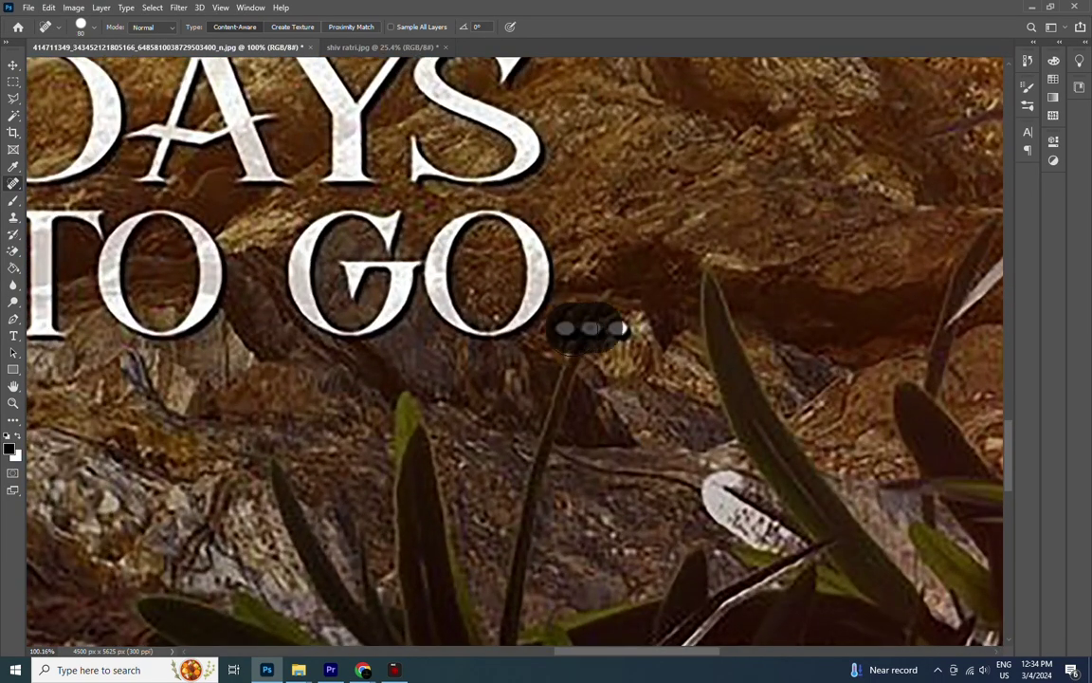
scroll(621, 328, "down", 1)
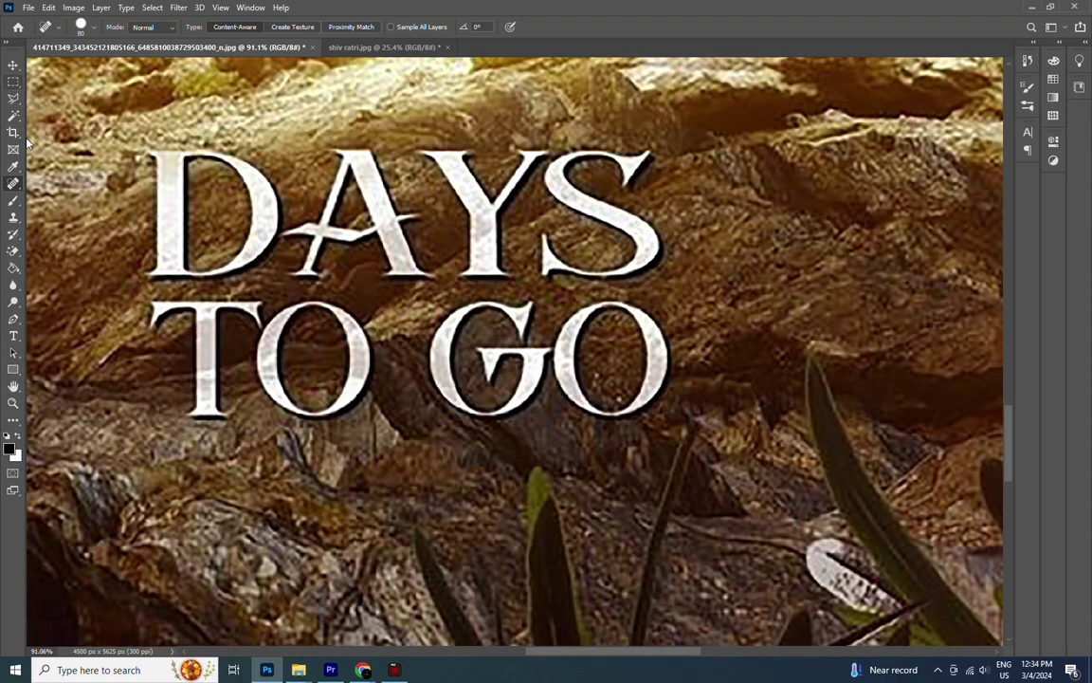
key("m")
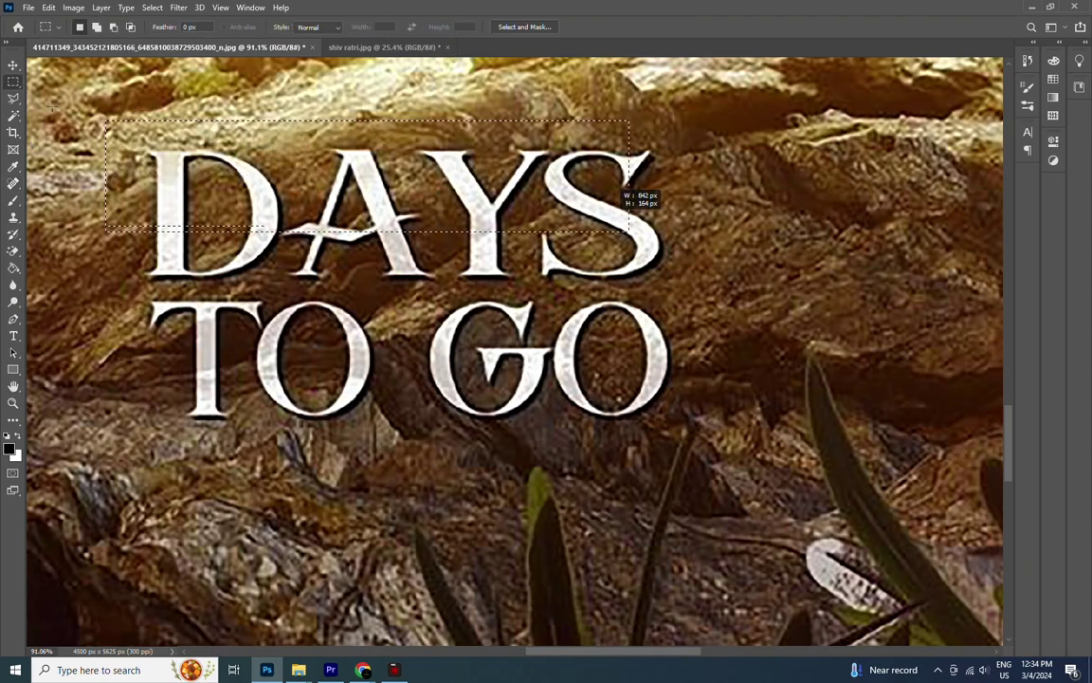
- Select the white DAYS TO GO letters with Color Range, fuzziness near 108
left_click_drag(111, 124, 690, 432)
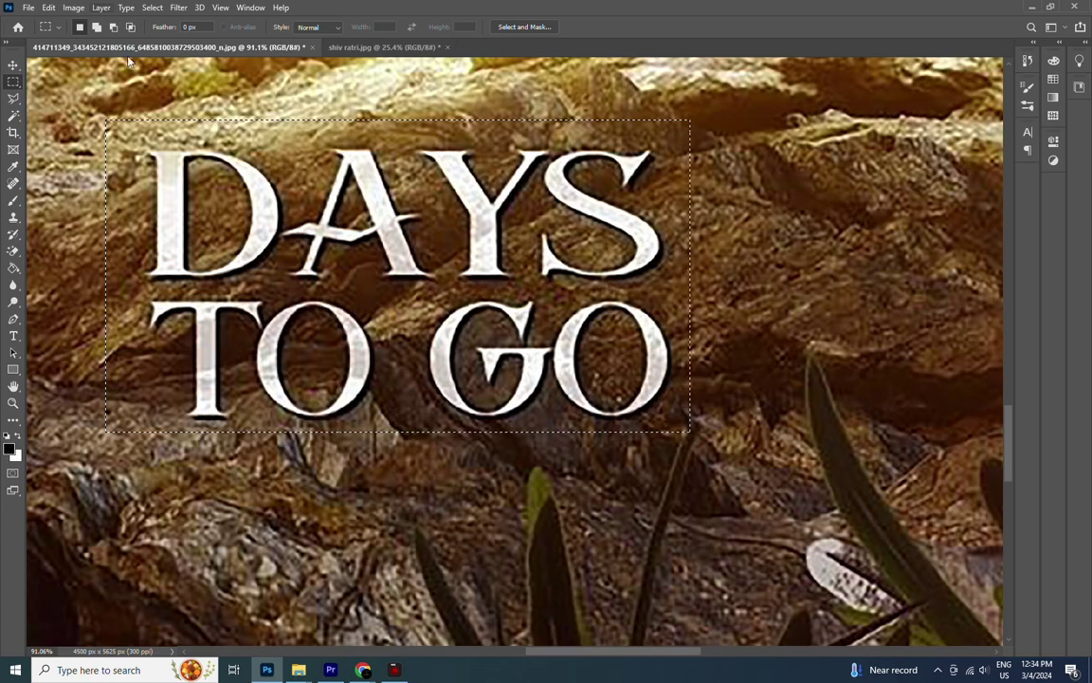
left_click(151, 7)
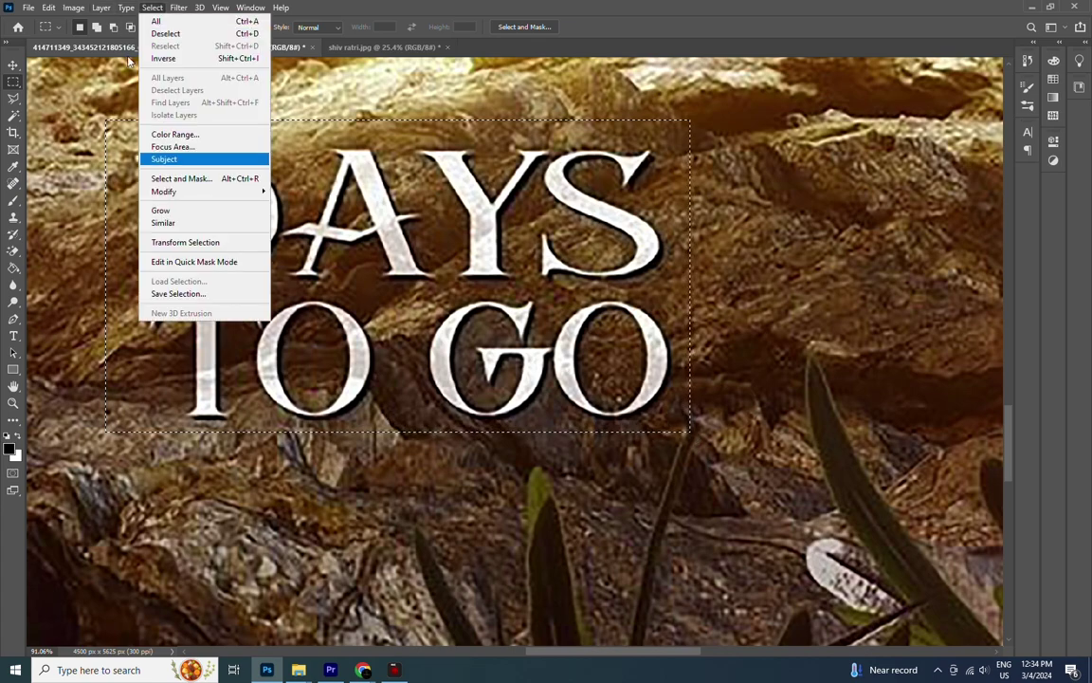
left_click(175, 134)
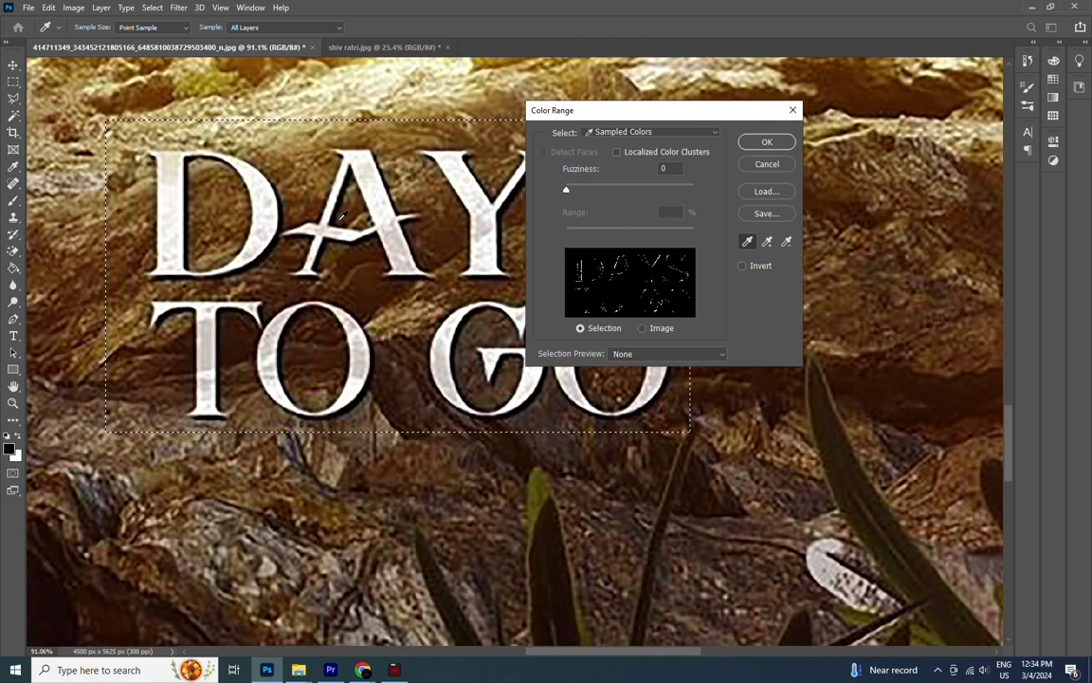
left_click(341, 216)
type("109")
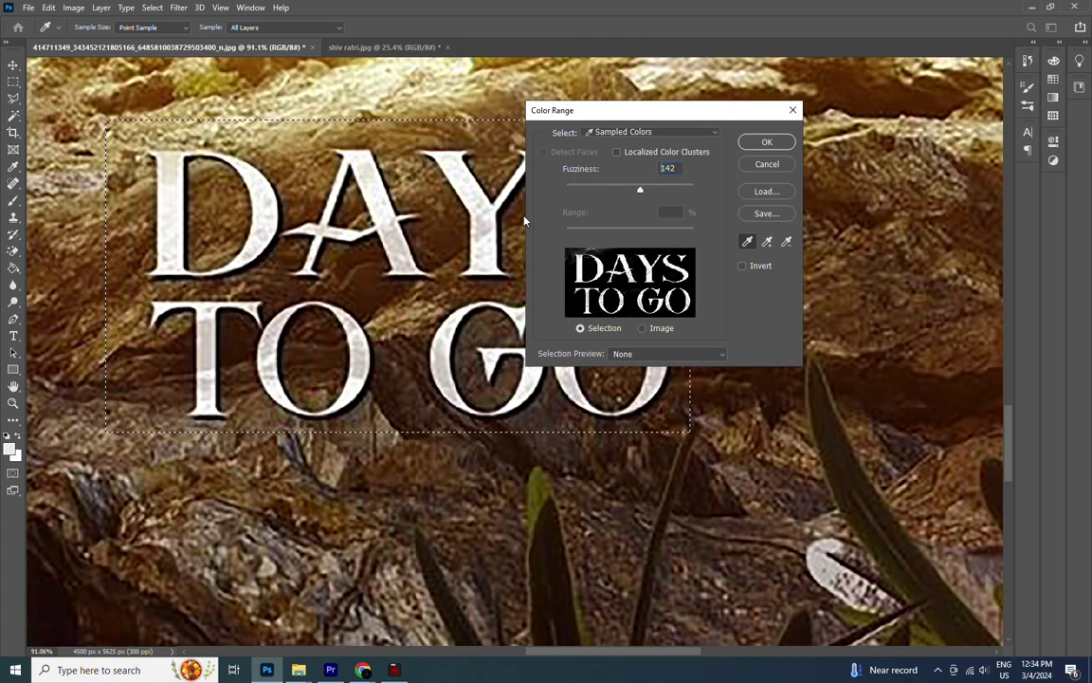
key("Down")
key("Down")
key("Down")
key("Down")
key("Down")
key("Down")
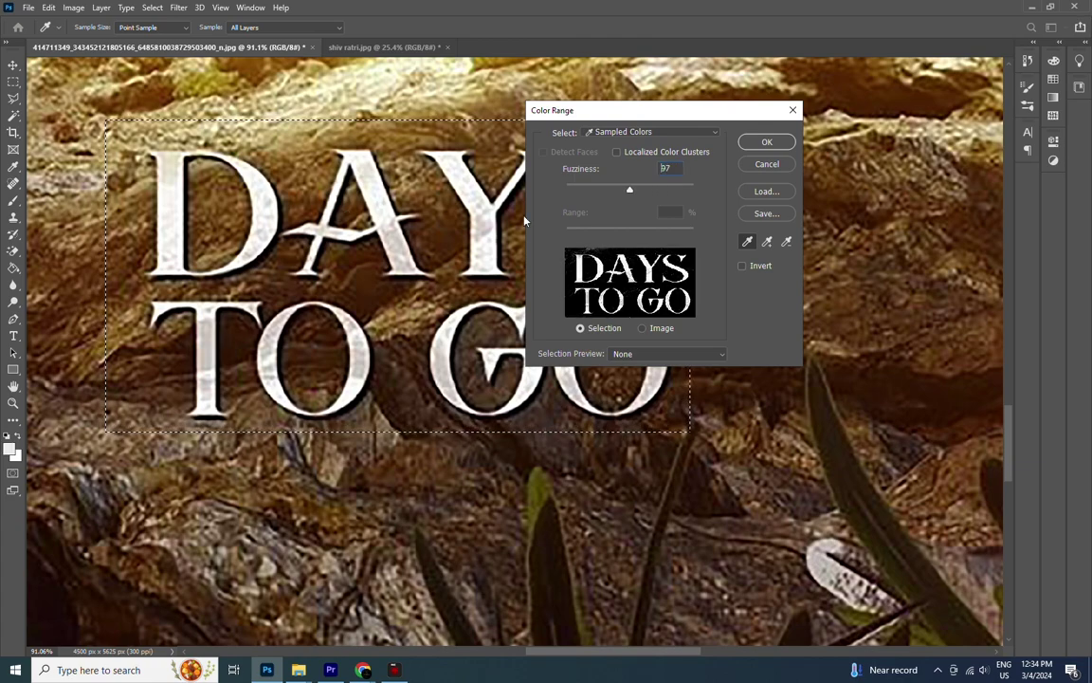
key("Down")
key("Down")
key("Down")
key("Down")
key("Down")
key("Down")
key("Up")
key("Up")
key("Up")
key("Return")
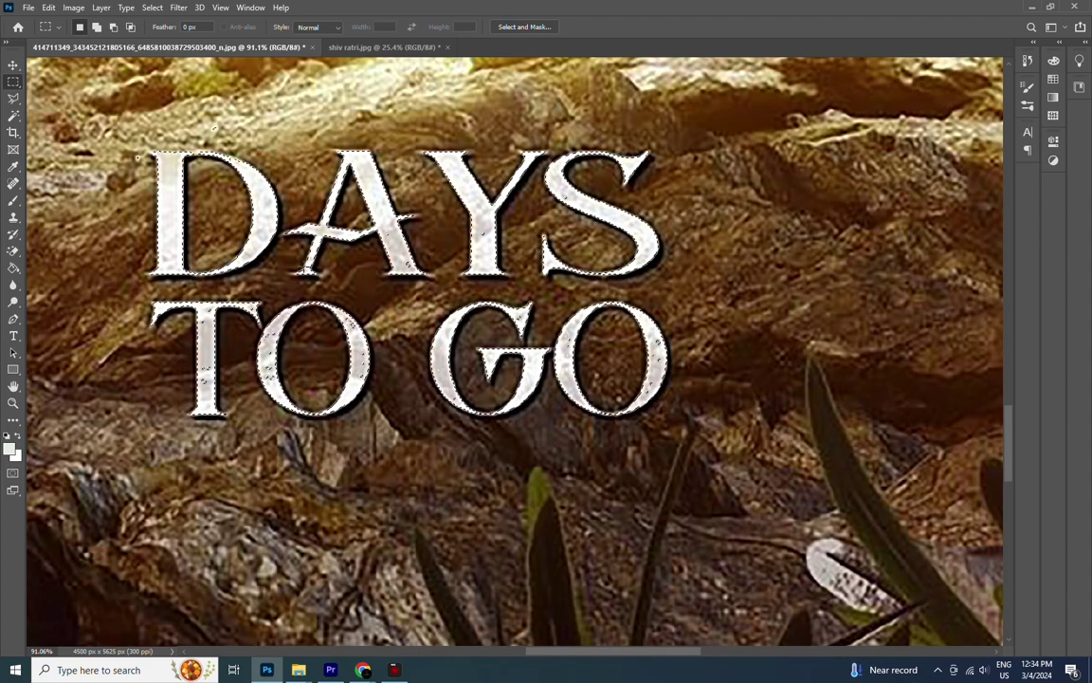
- Feather the selection by 5 px and expand it by 15 pixels
right_click(294, 236)
left_click(308, 260)
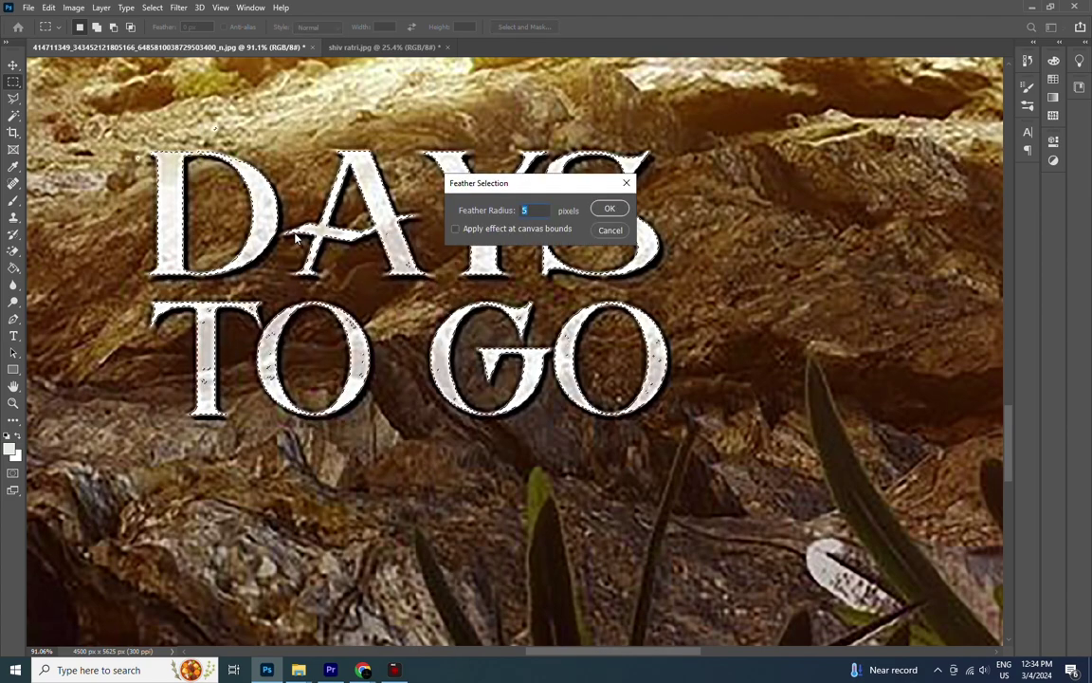
key("Return")
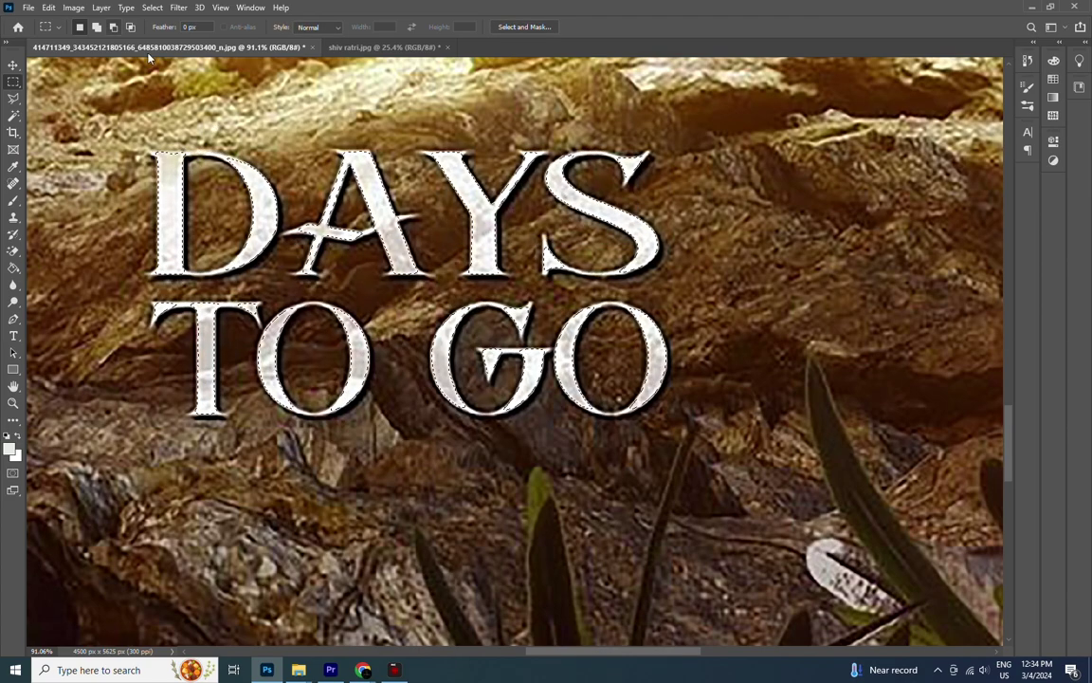
left_click(152, 7)
mouse_move(164, 192)
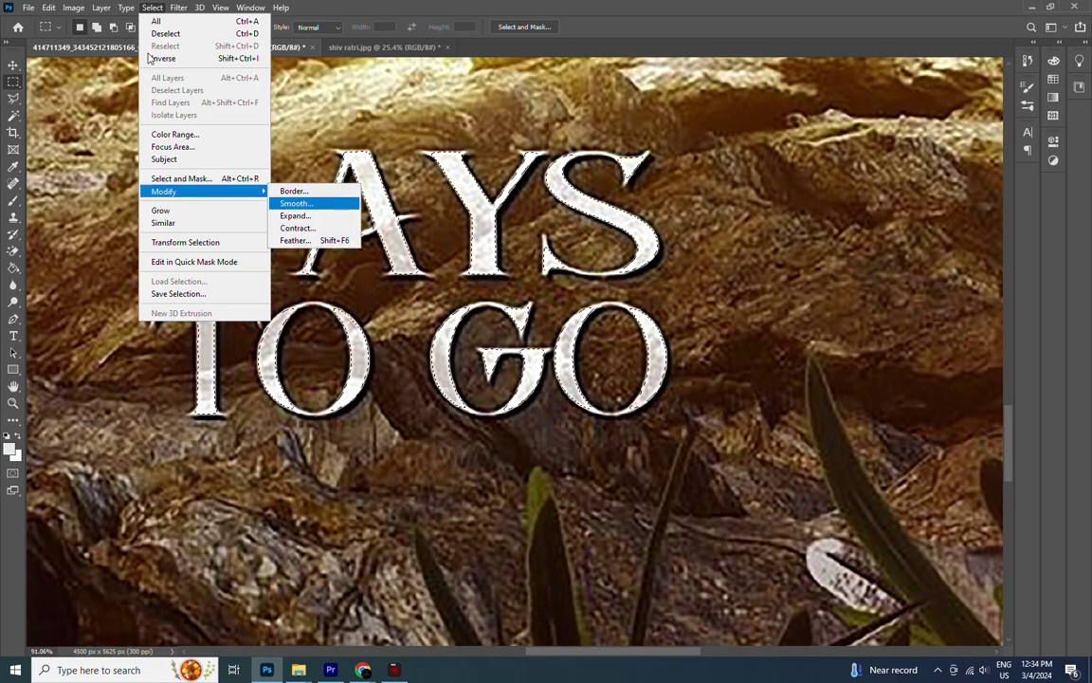
key("Down")
key("Down")
key("Down")
key("Up")
key("Up")
key("Return")
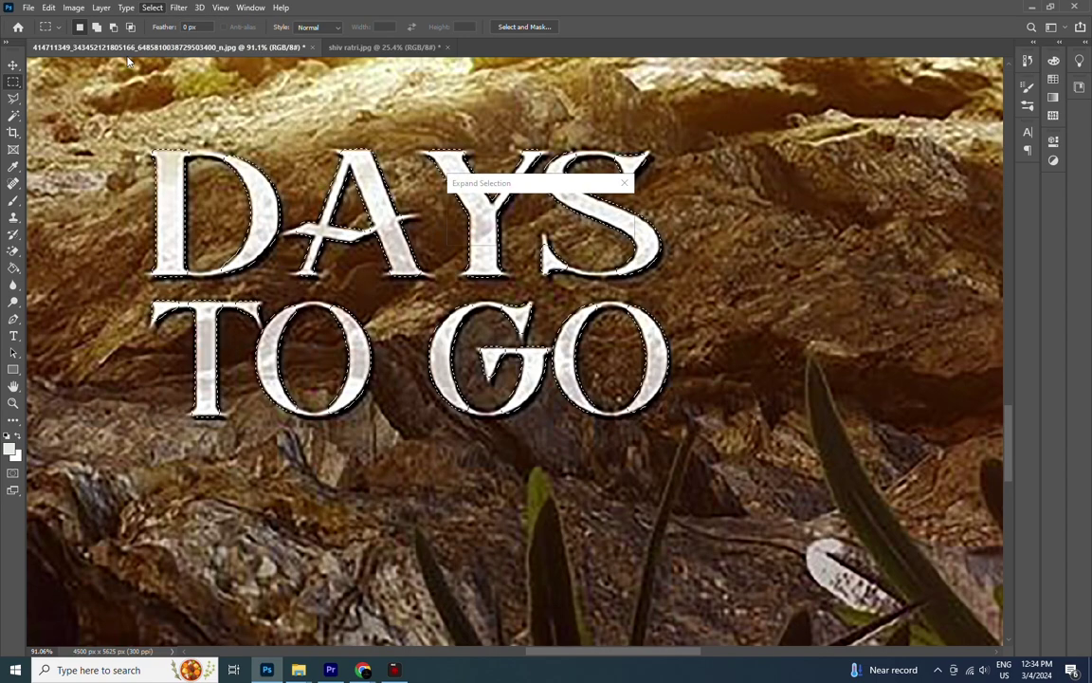
type("15")
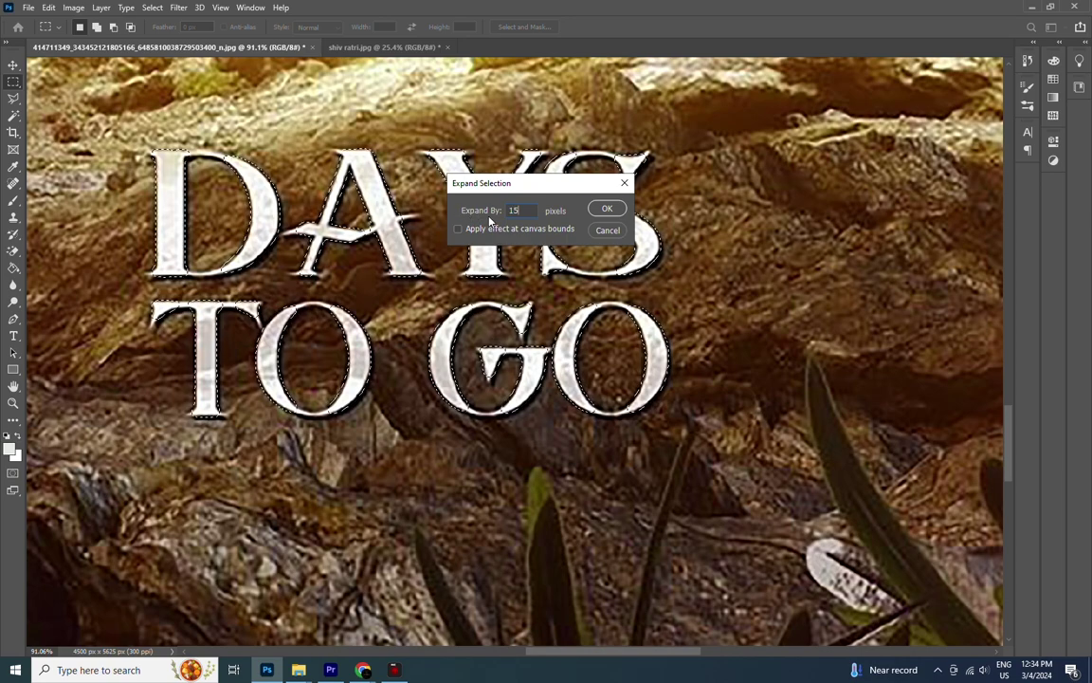
left_click(606, 209)
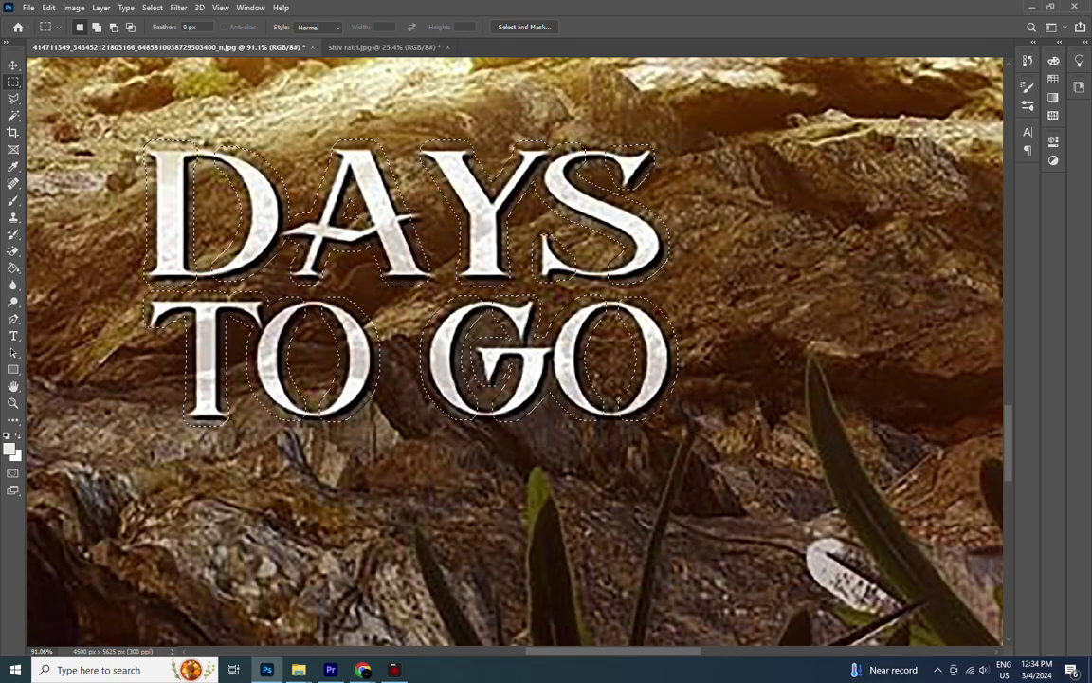
- Content-Aware fill the lasso-selected DAYS TO GO lettering with rock texture
right_click(13, 82)
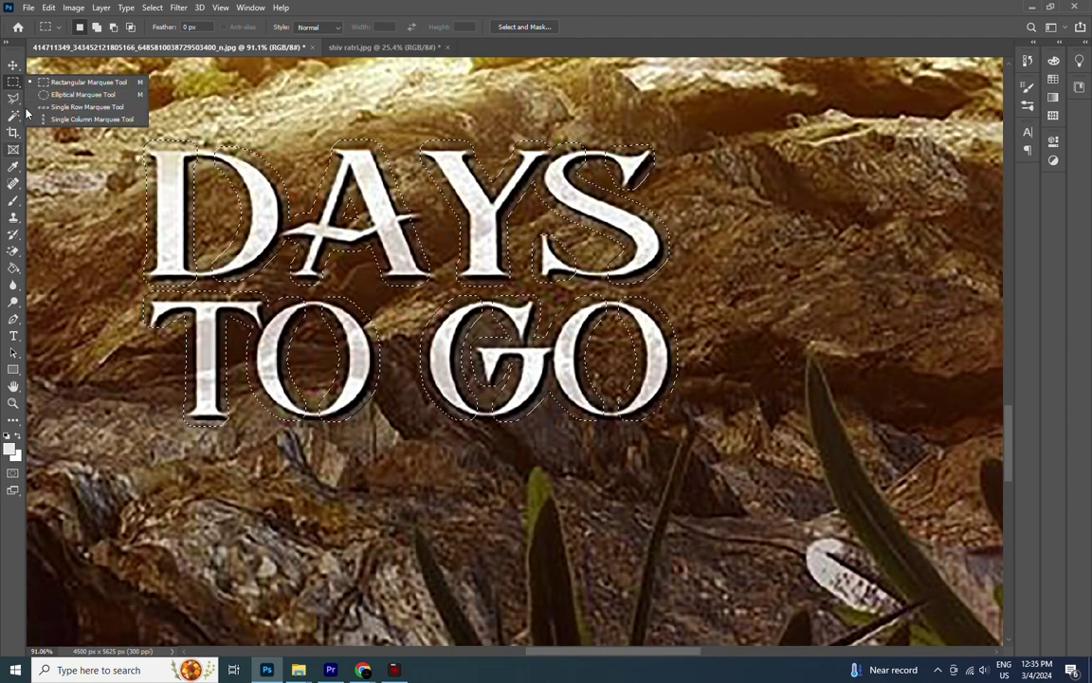
right_click(13, 97)
left_click(67, 93)
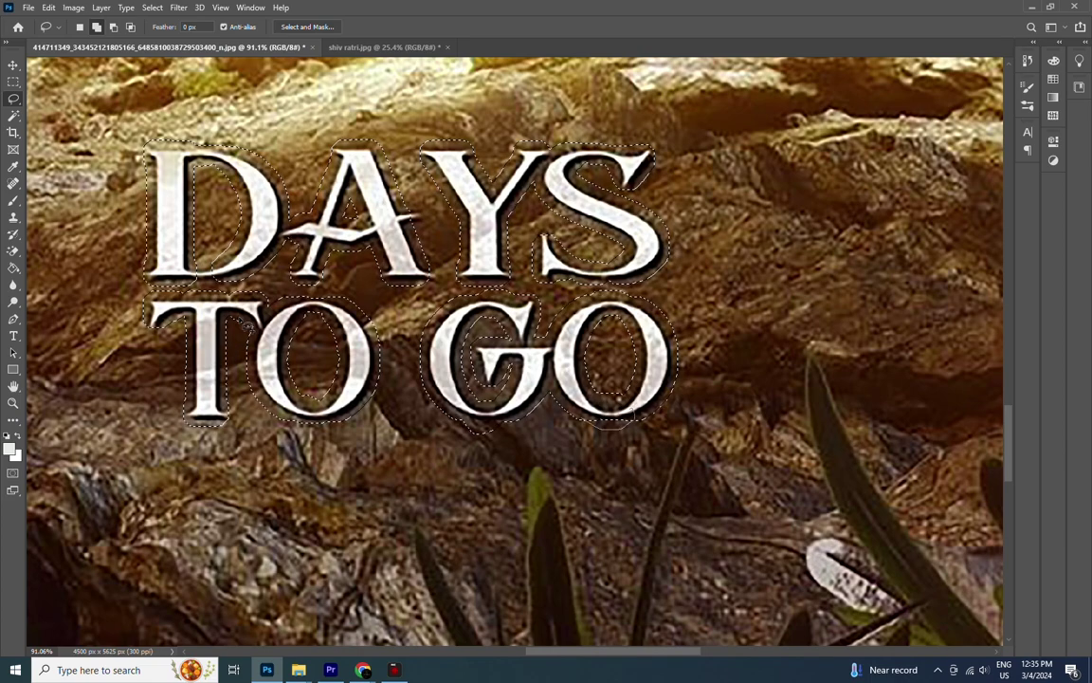
right_click(507, 321)
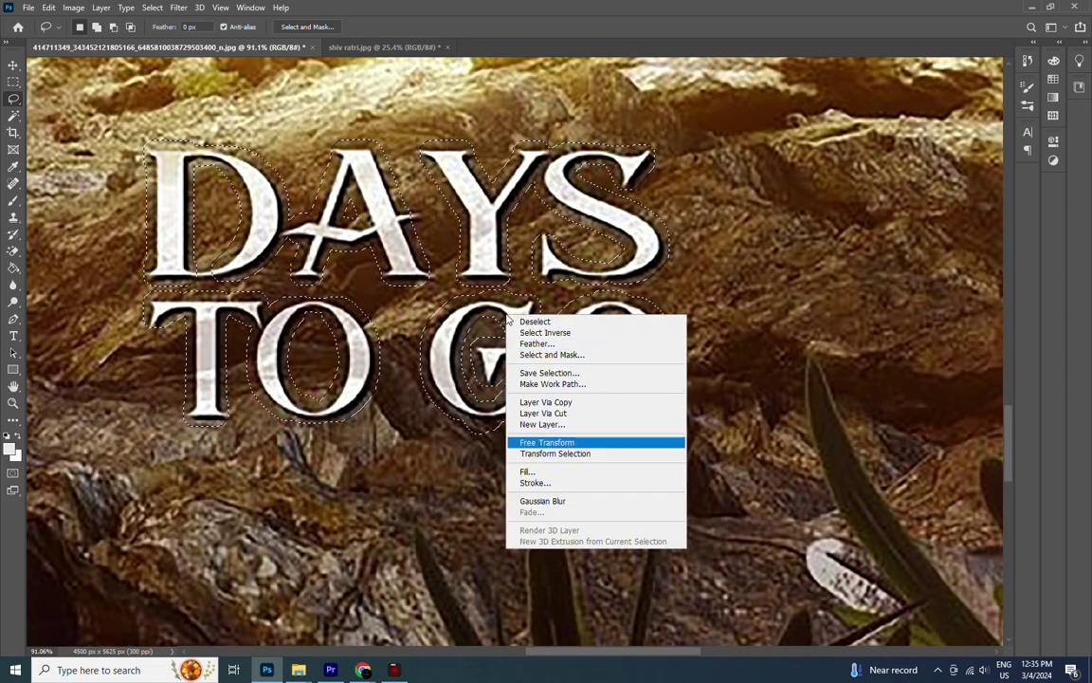
left_click(528, 471)
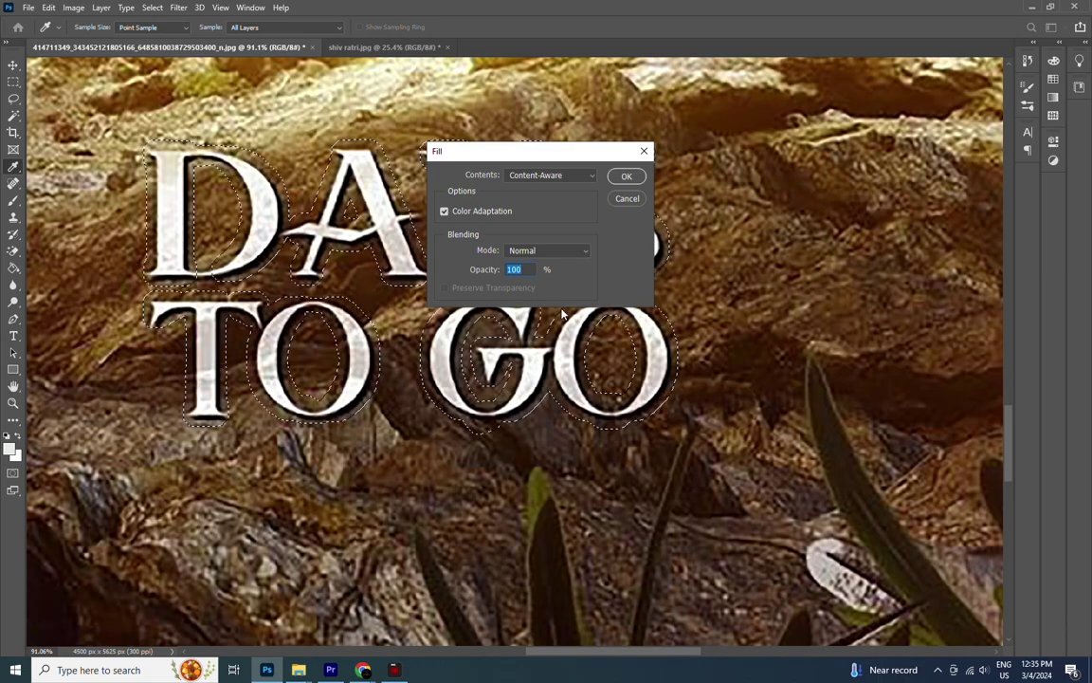
key("Return")
- Deselect, take the Spot Healing Brush and zoom in on the JAN 12TH date text
key("ctrl+d")
key("j")
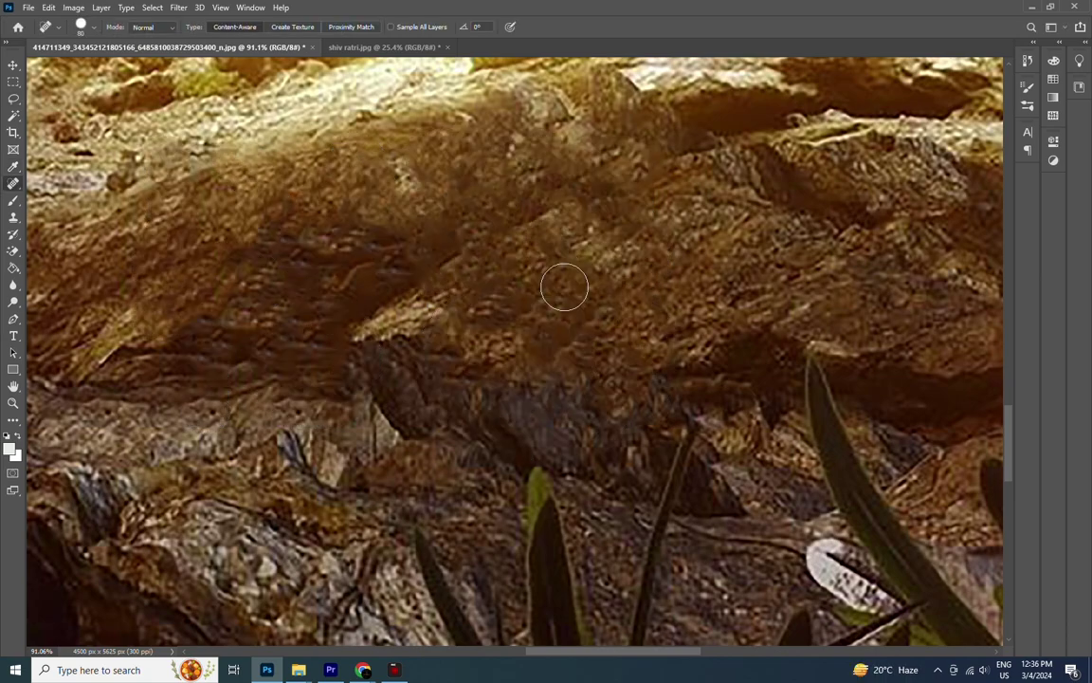
scroll(547, 289, "down", 5)
scroll(547, 291, "down", 3)
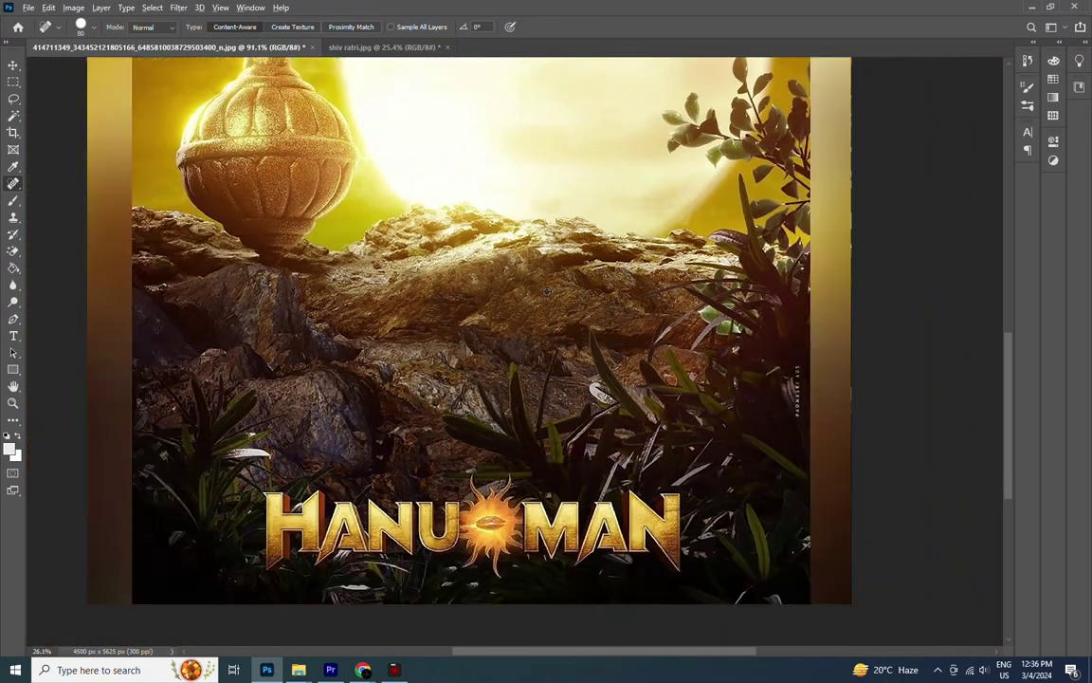
scroll(547, 291, "down", 2)
scroll(547, 291, "down", 1)
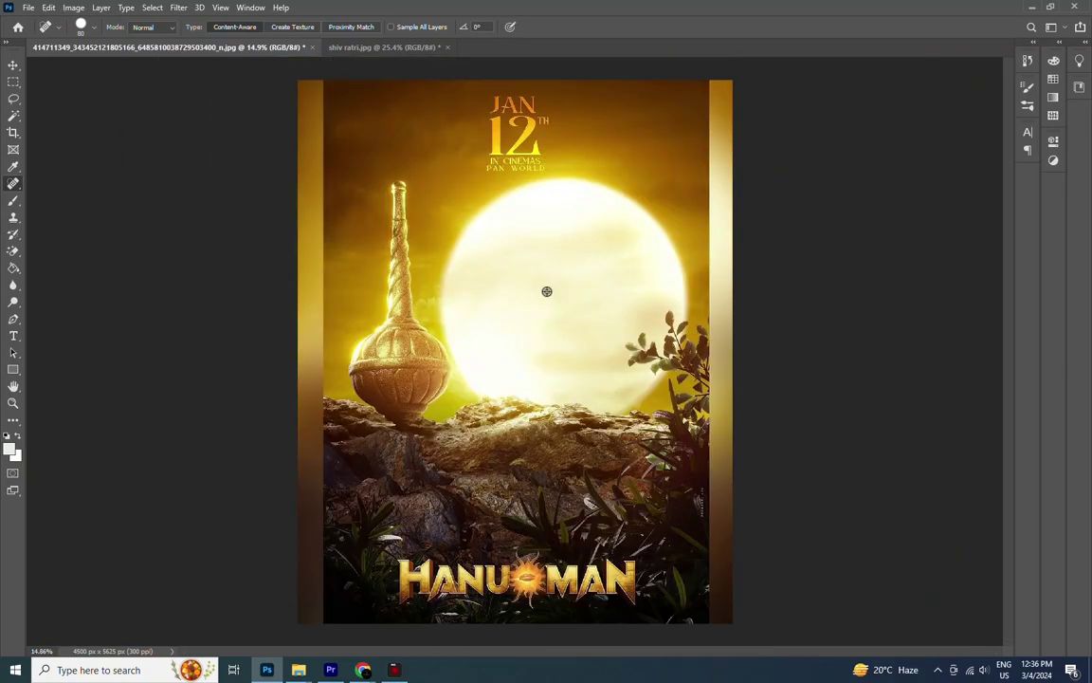
scroll(546, 291, "up", 2)
scroll(712, 516, "up", 2)
scroll(673, 427, "up", 1)
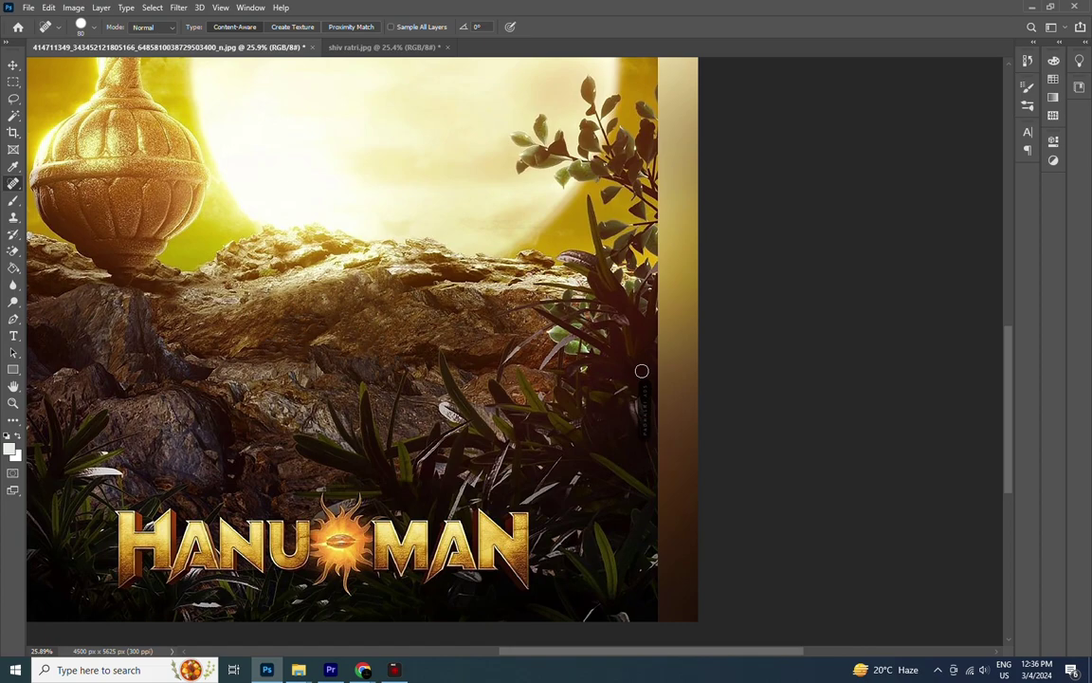
scroll(341, 285, "left", 3)
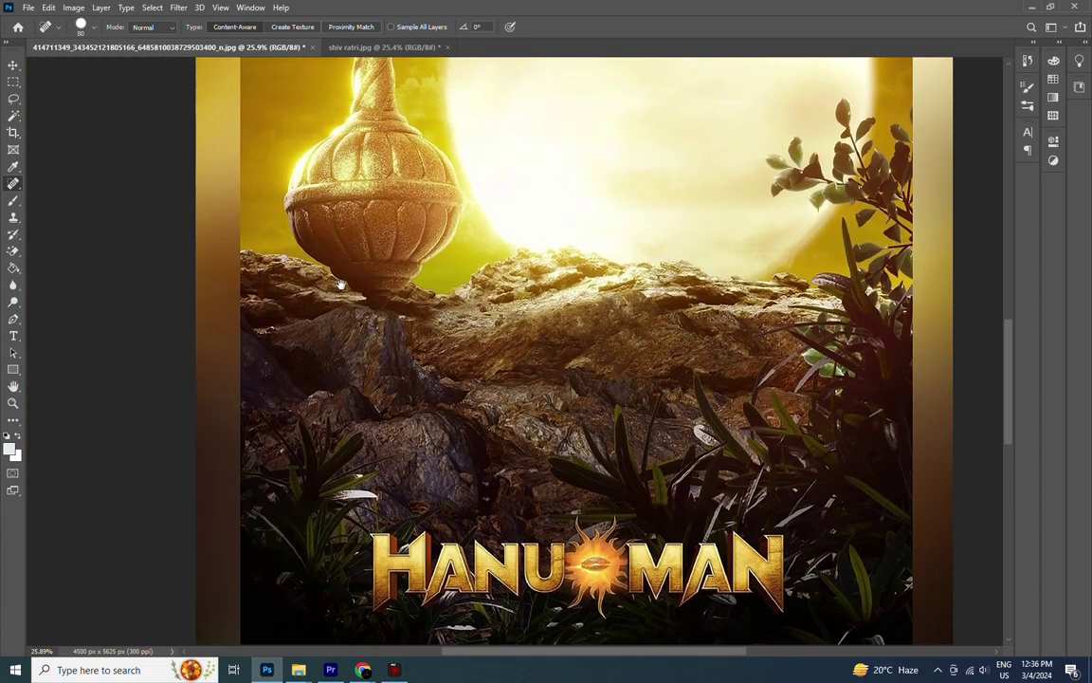
scroll(340, 284, "up", 3)
scroll(453, 144, "up", 2)
scroll(450, 131, "up", 3)
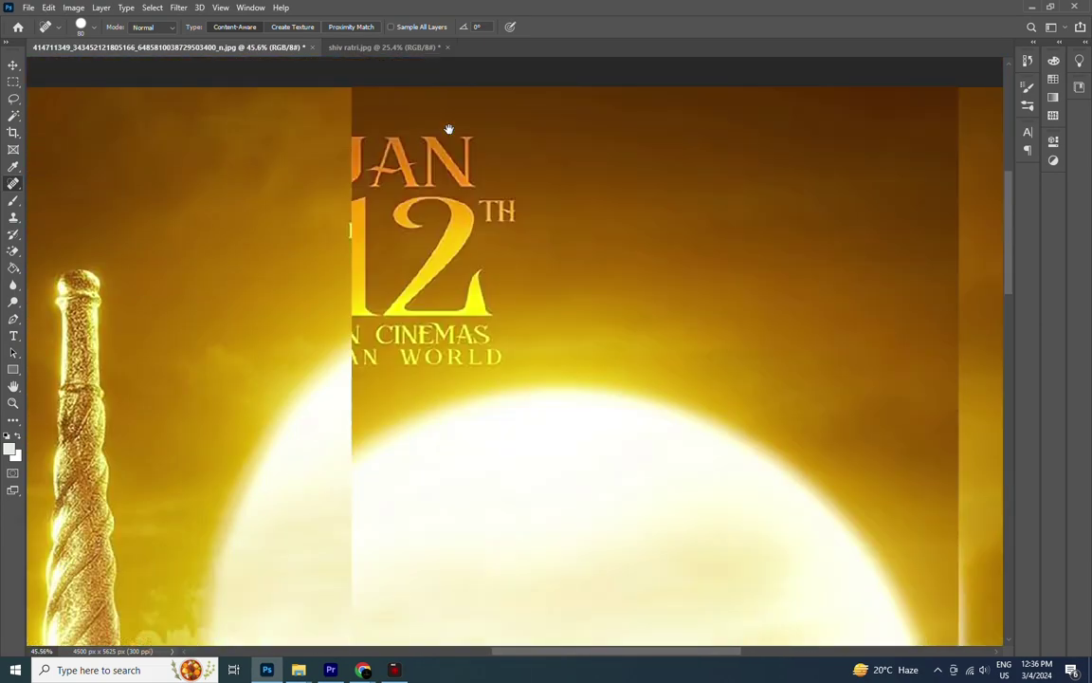
scroll(417, 342, "up", 2)
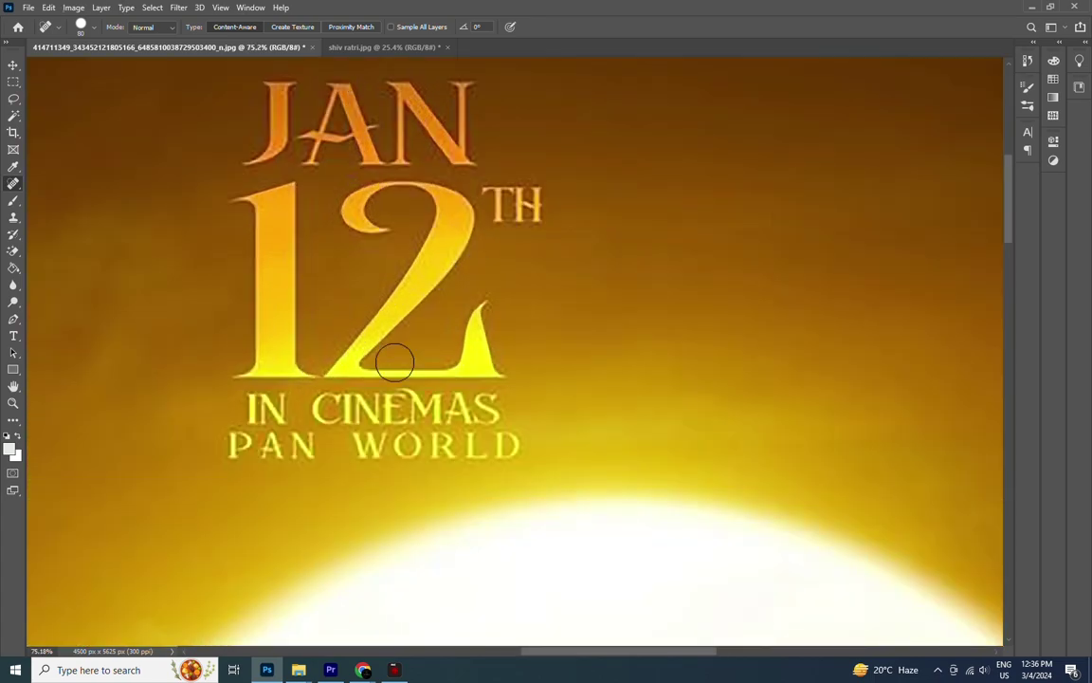
- Heal away TH, PAN, IN, CINEMAS and WORLD from the date text
left_click_drag(491, 194, 531, 207)
left_click_drag(232, 446, 314, 445)
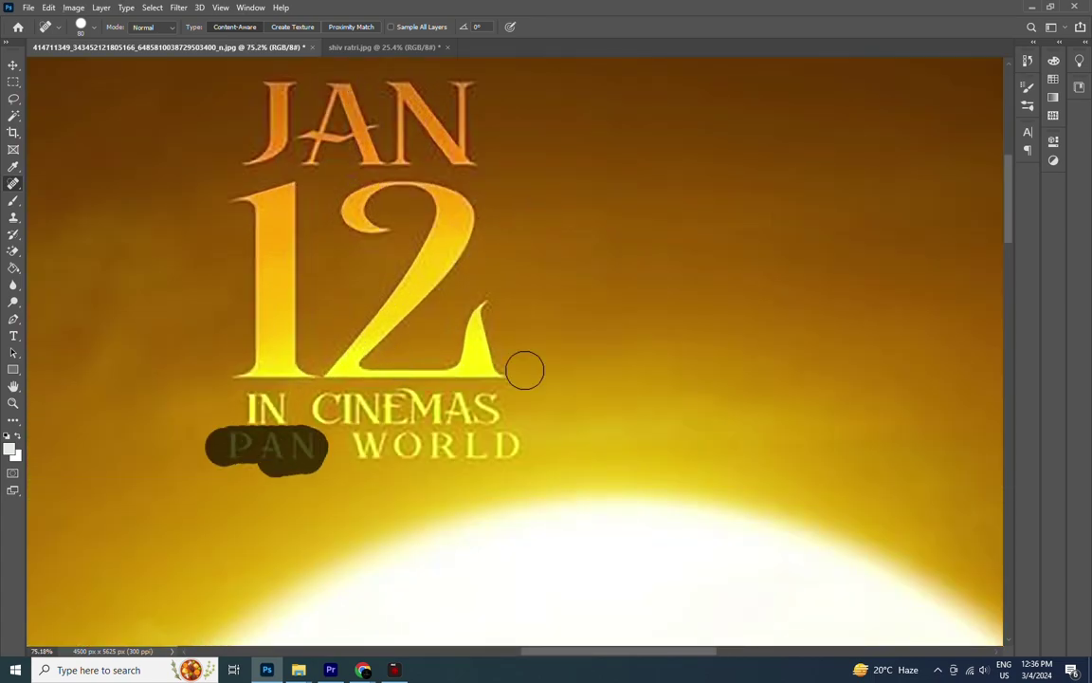
left_click_drag(249, 417, 322, 405)
left_click_drag(525, 370, 525, 366)
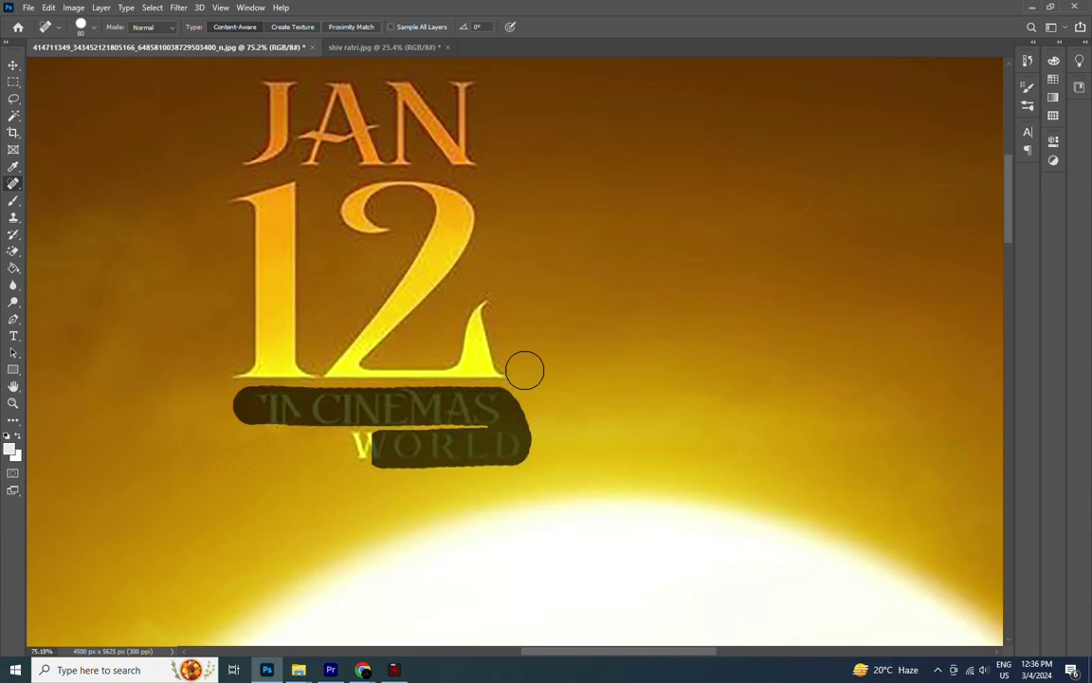
left_click_drag(265, 434, 310, 398)
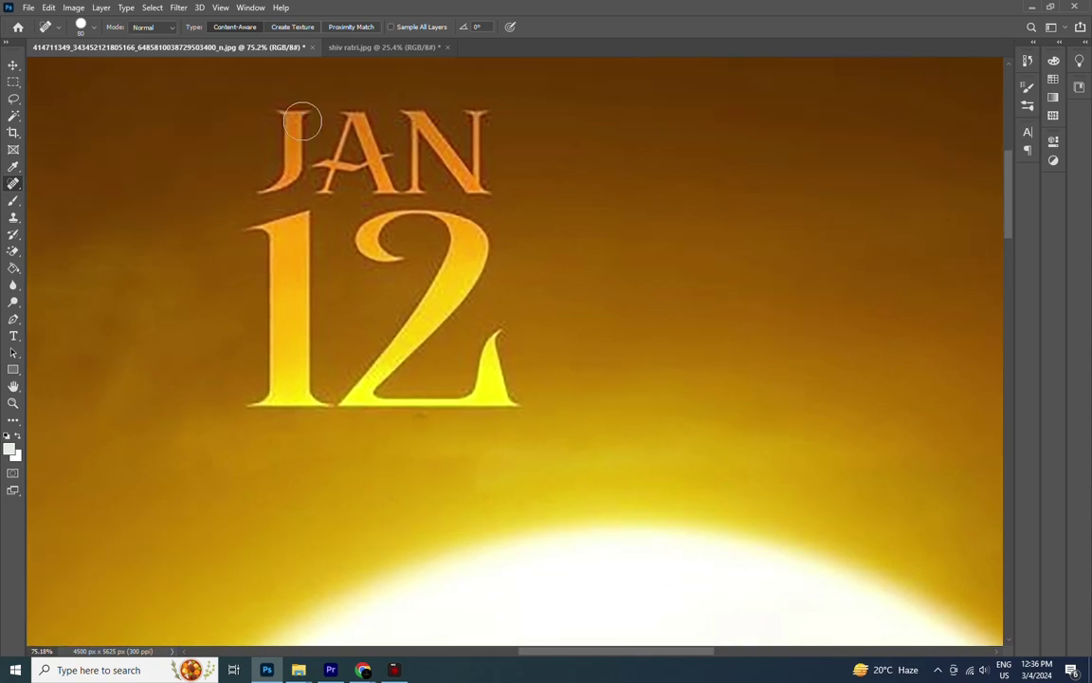
- Heal away the letters J, A, N and numerals 1 and 2, leaving plain sky
left_click_drag(296, 103, 300, 117)
left_click_drag(316, 178, 355, 109)
left_click_drag(399, 180, 389, 176)
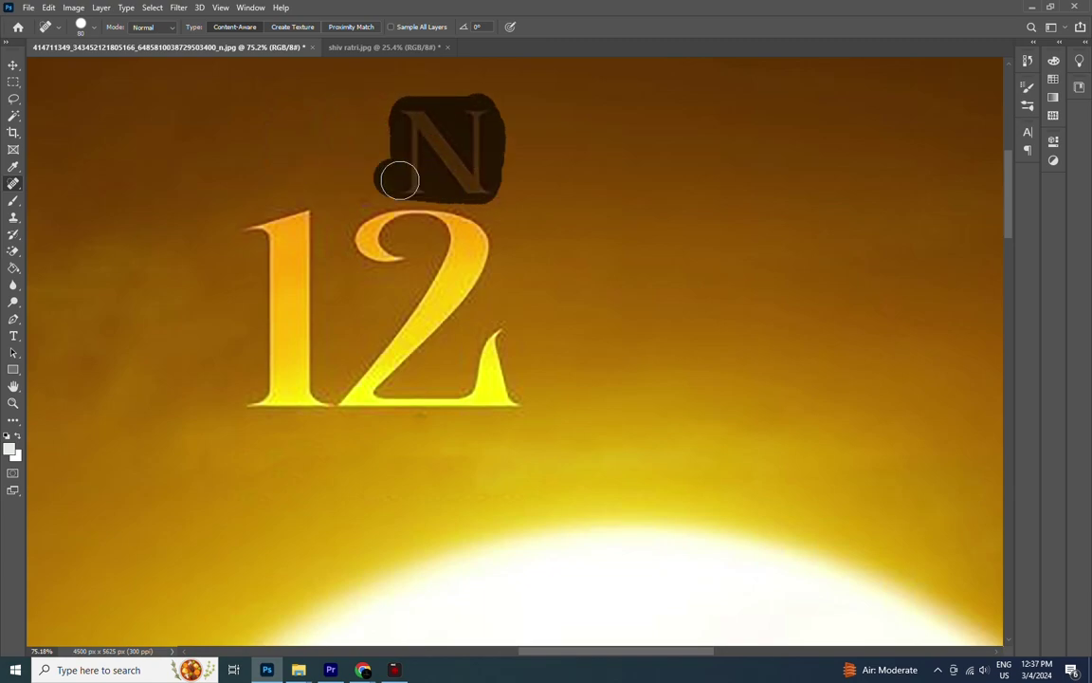
left_click_drag(243, 210, 256, 227)
left_click_drag(275, 402, 353, 398)
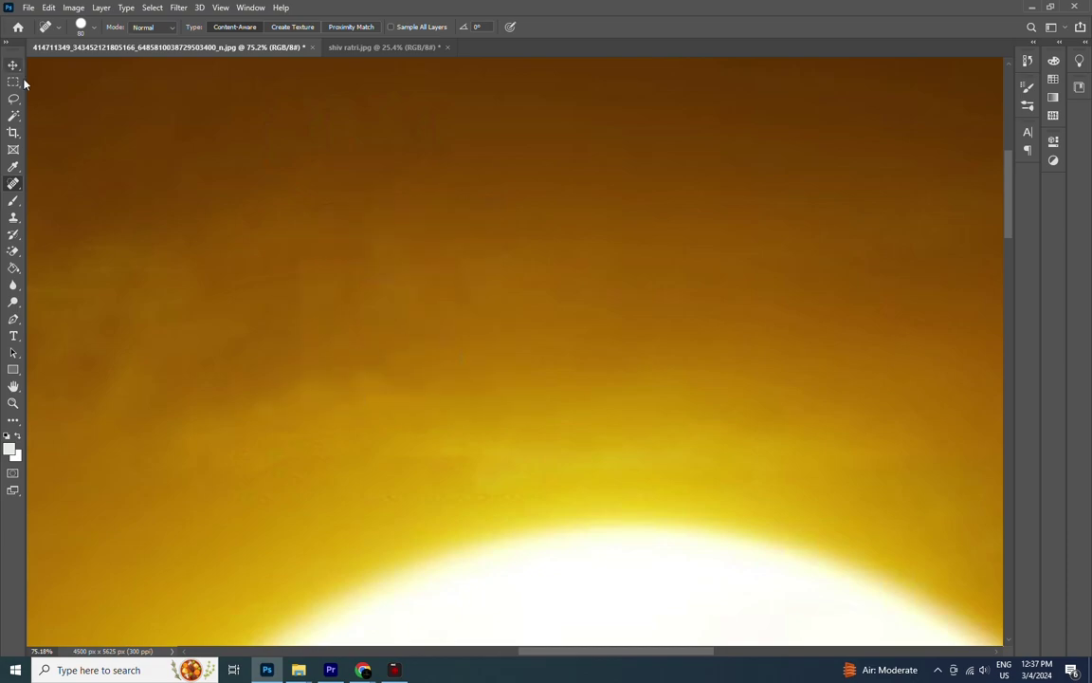
key("v")
scroll(604, 301, "down", 2)
scroll(604, 301, "down", 2)
scroll(604, 302, "down", 2)
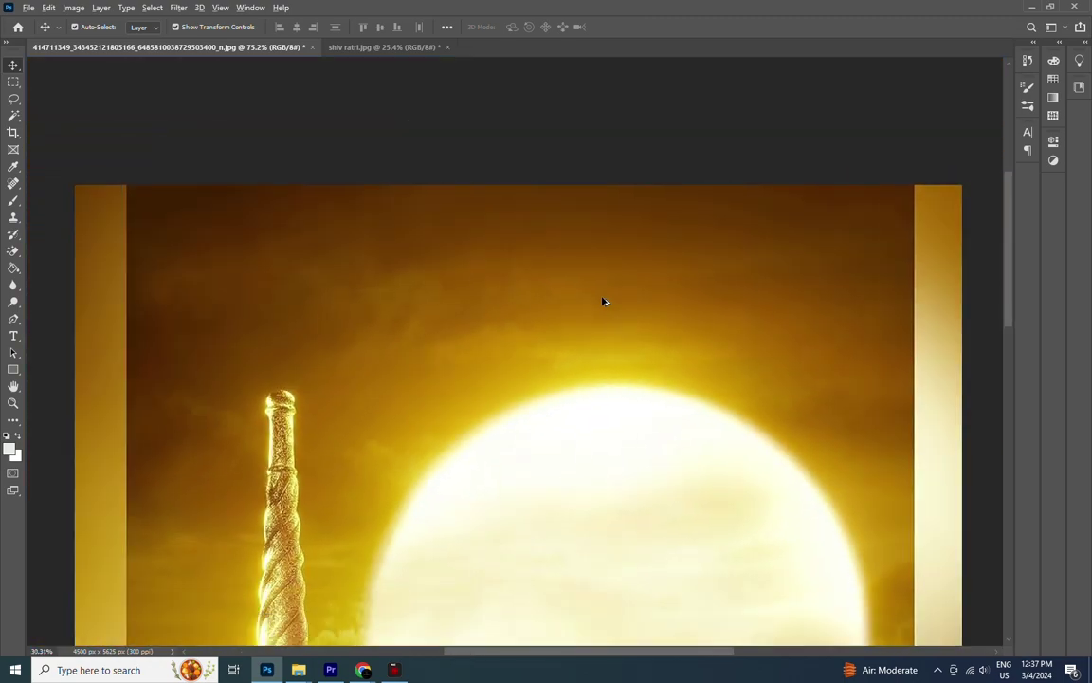
scroll(604, 302, "down", 2)
scroll(604, 301, "down", 2)
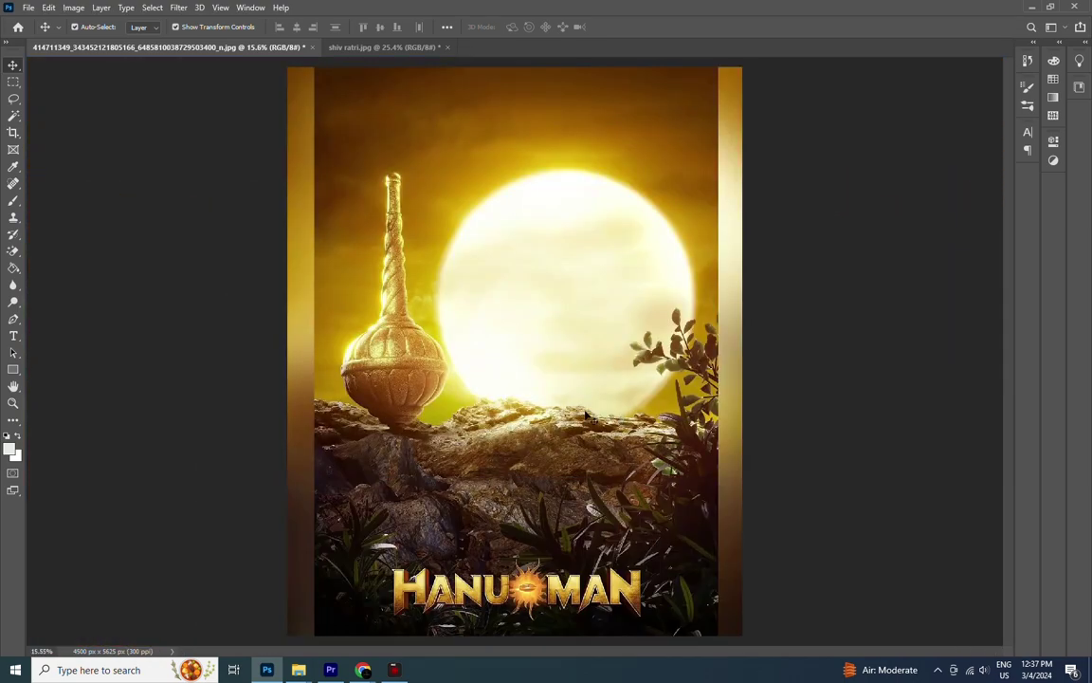
scroll(587, 416, "down", 1)
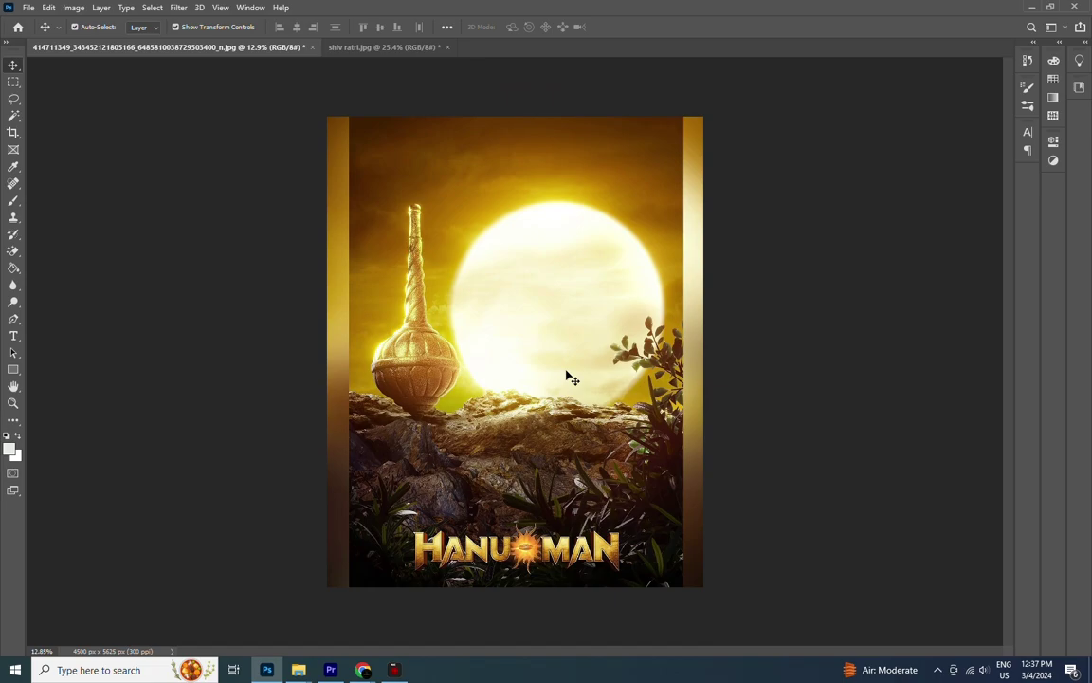
scroll(571, 378, "up", 1)
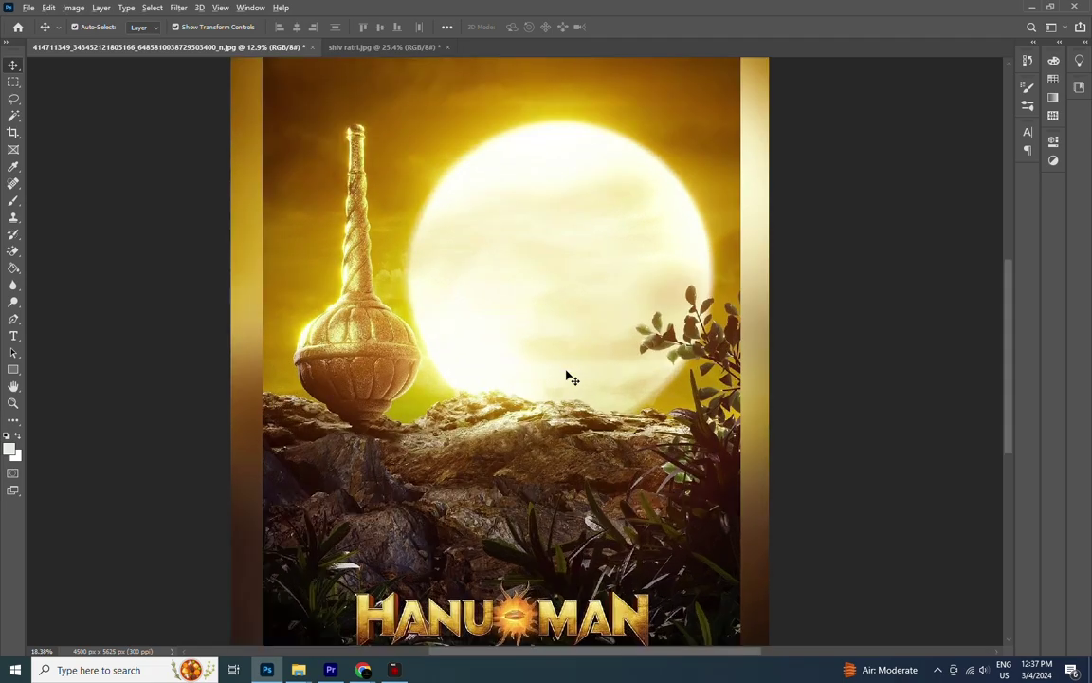
scroll(569, 375, "up", 1)
scroll(569, 376, "up", 1)
scroll(566, 409, "up", 1)
scroll(566, 410, "up", 1)
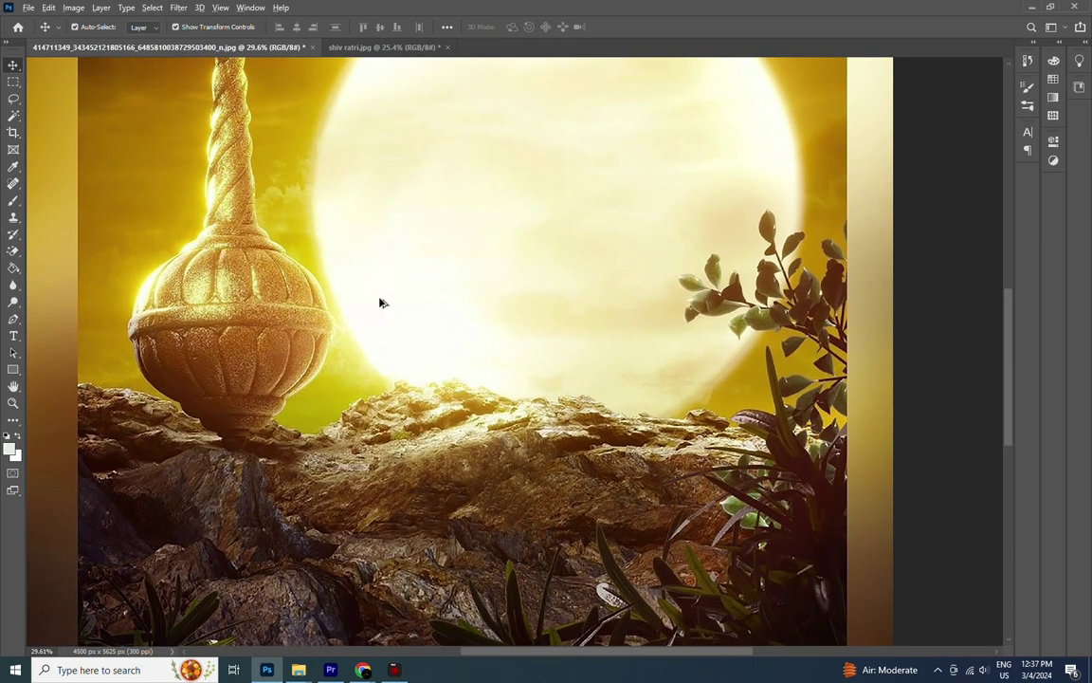
- Open the shiv ratri.jpg photo and select the meditating man with Select > Focus Area
left_click(384, 46)
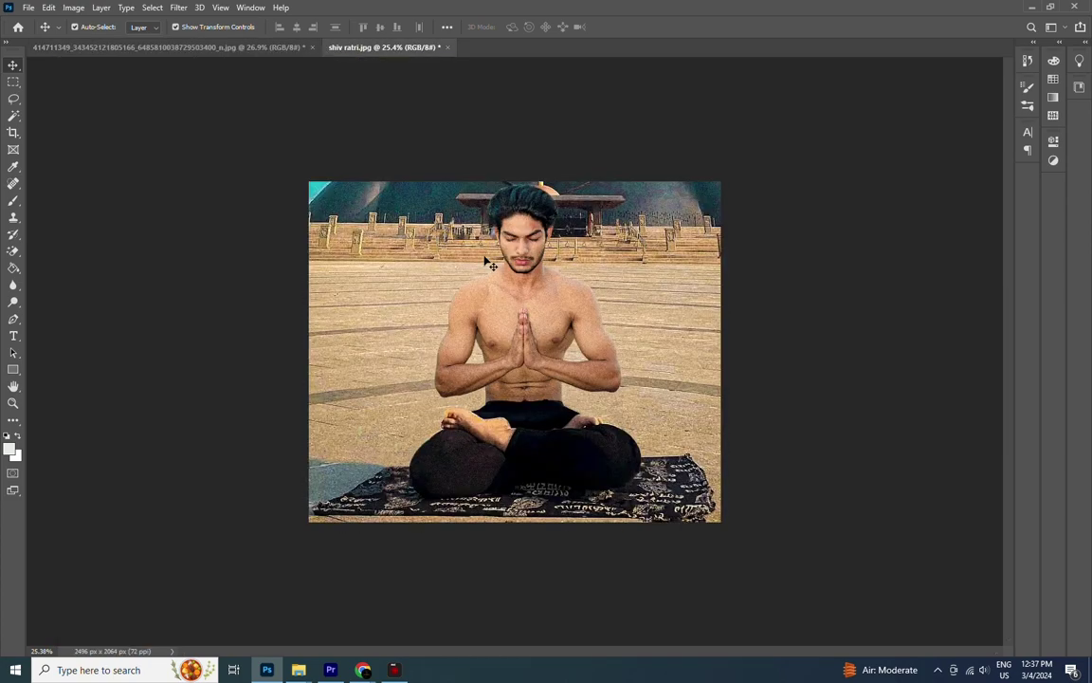
scroll(537, 282, "up", 1)
scroll(564, 274, "up", 1)
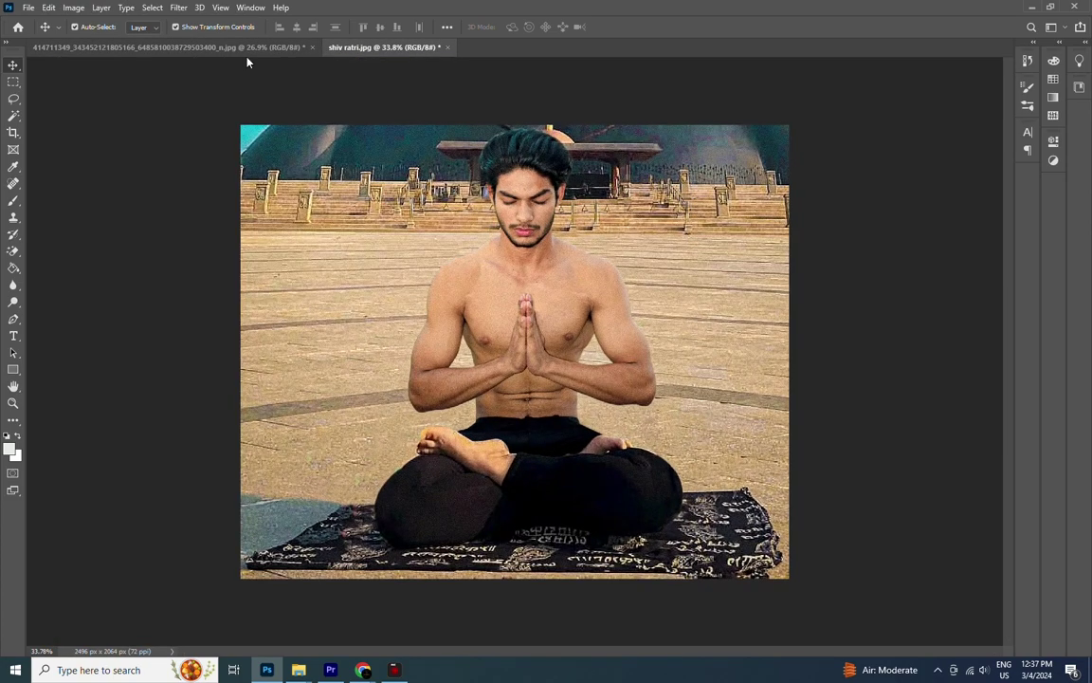
key("alt+s")
left_click(164, 145)
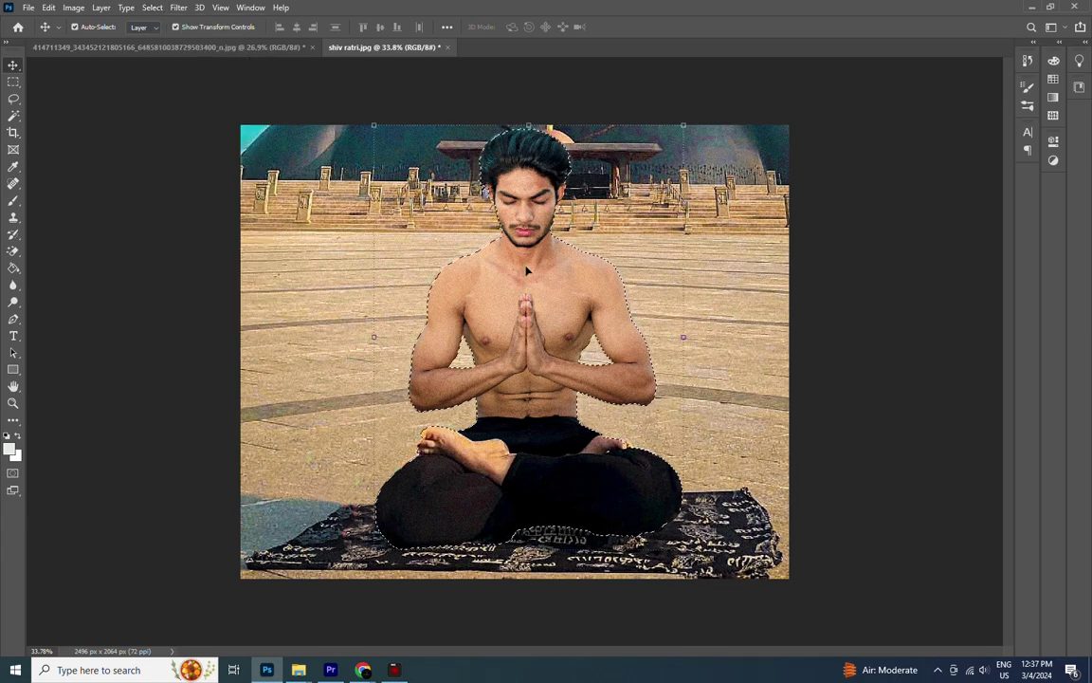
scroll(510, 211, "up", 3)
scroll(511, 210, "up", 1)
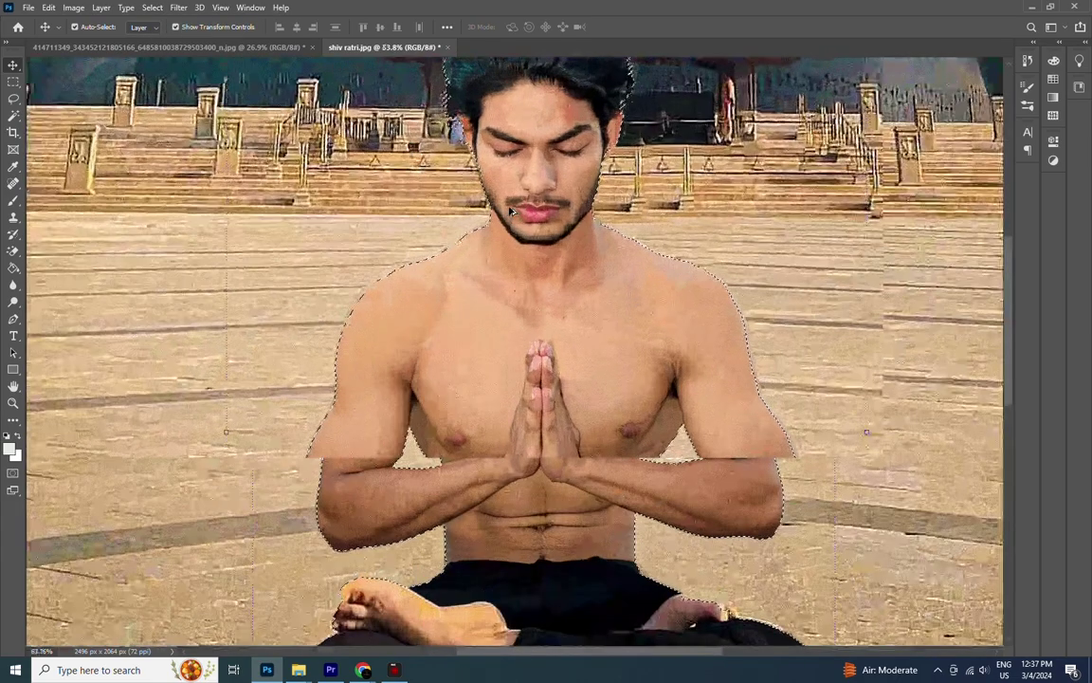
scroll(510, 210, "up", 1)
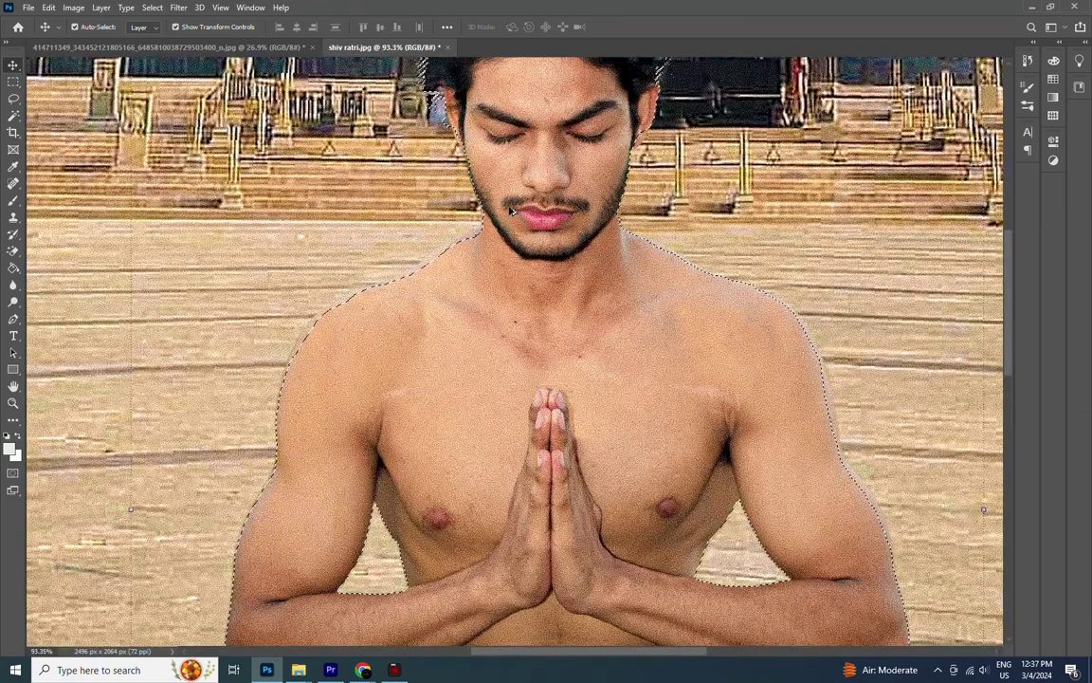
scroll(510, 211, "up", 2)
scroll(405, 333, "up", 1)
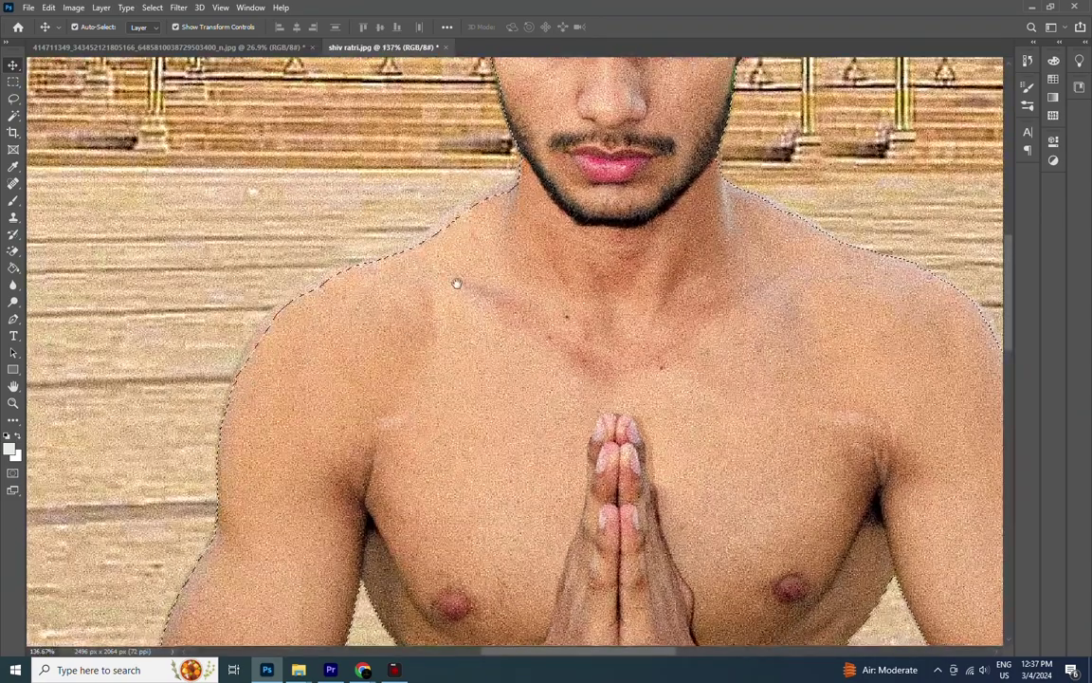
scroll(453, 286, "up", 3)
- Set the Lasso to Add to Selection and add the man's hair edge
key("l")
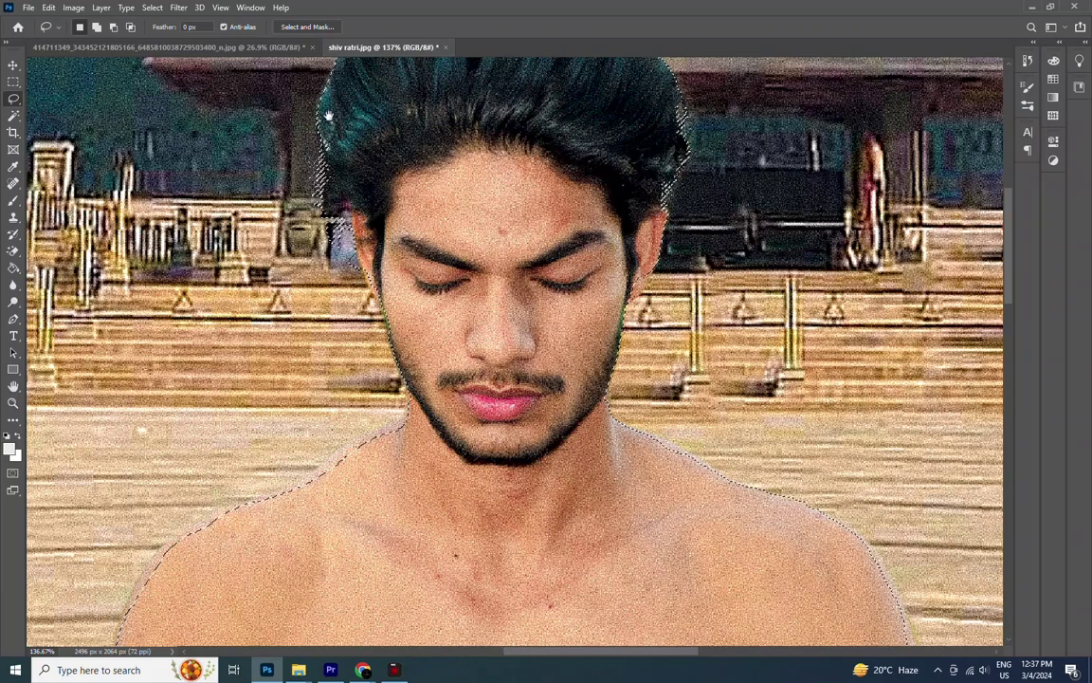
scroll(328, 112, "up", 3)
scroll(381, 512, "up", 2)
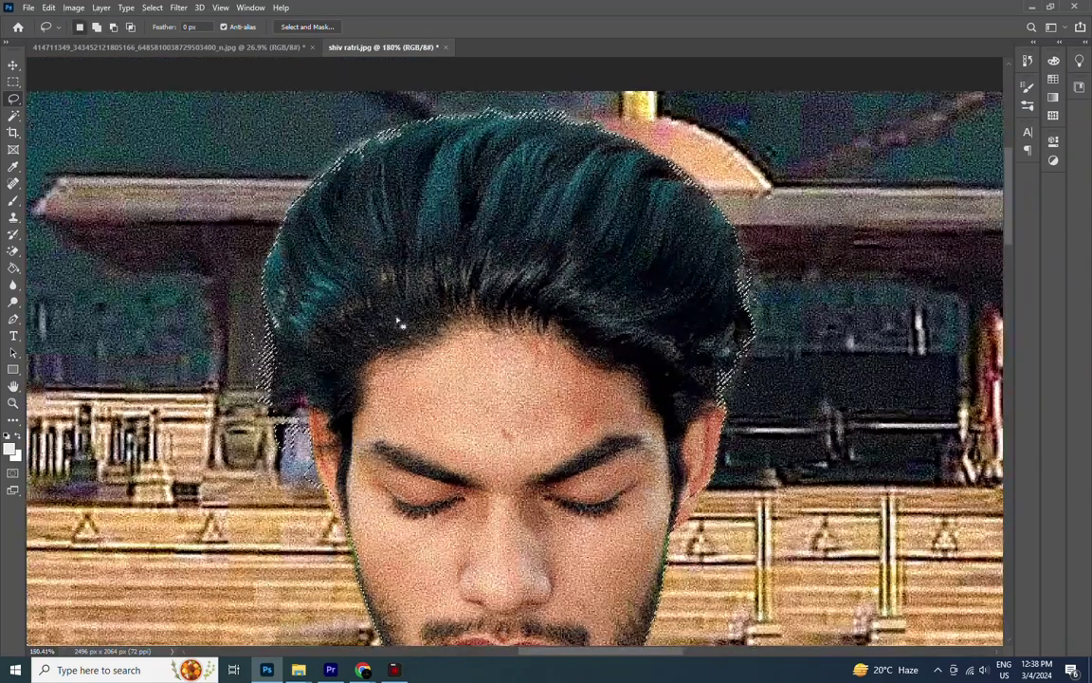
scroll(275, 303, "up", 1)
scroll(275, 303, "up", 1)
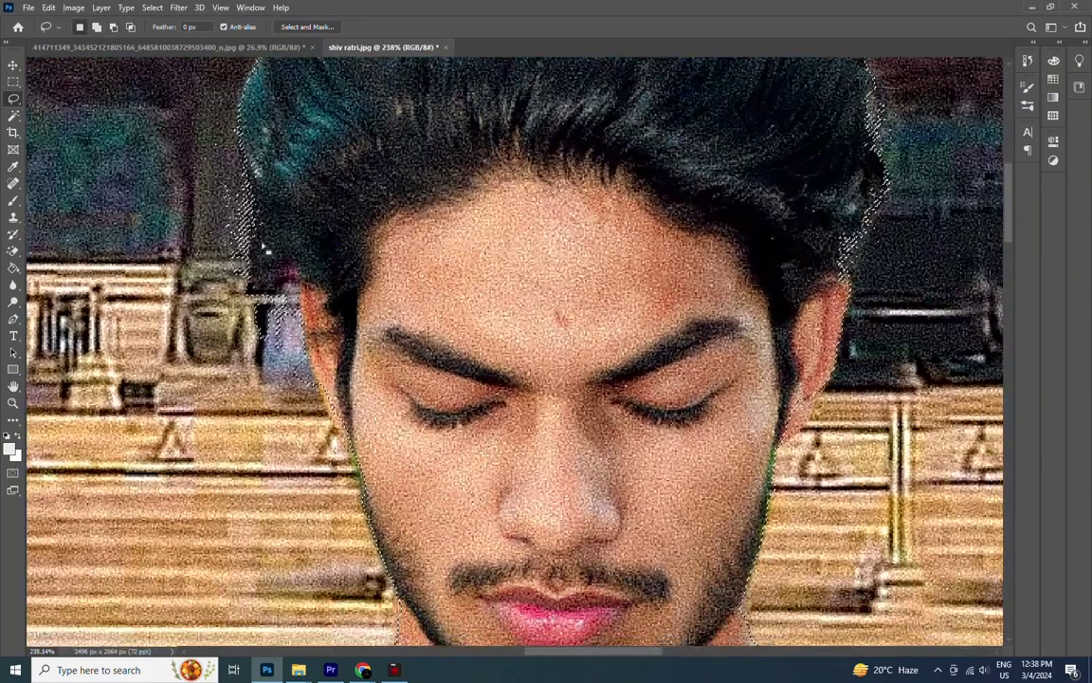
left_click(96, 27)
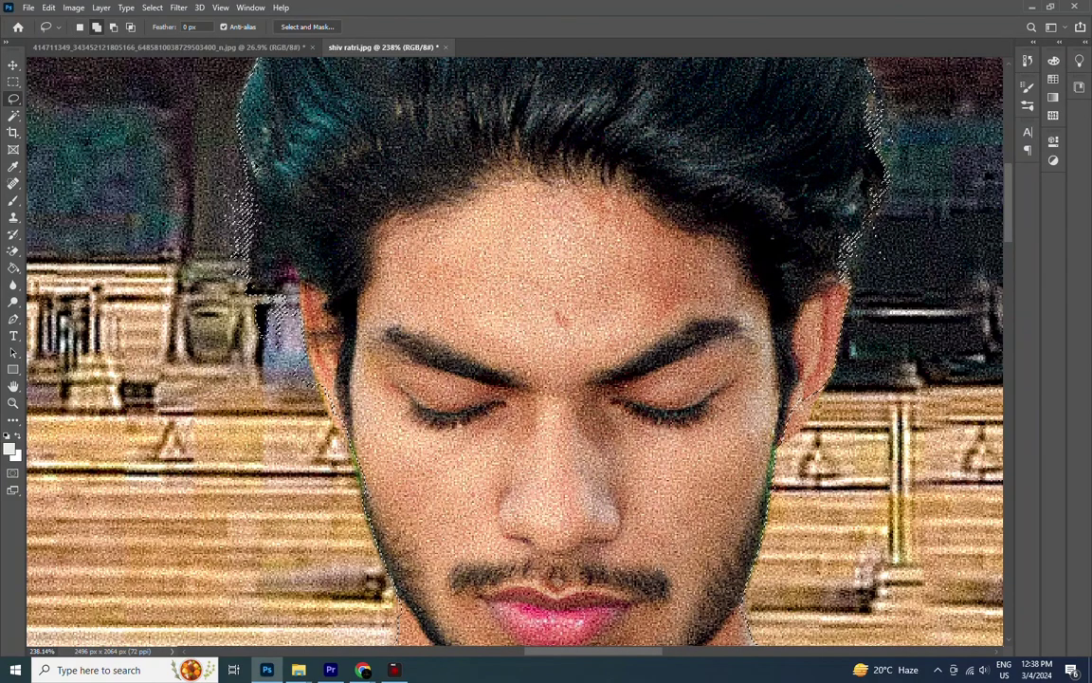
left_click_drag(284, 163, 254, 160)
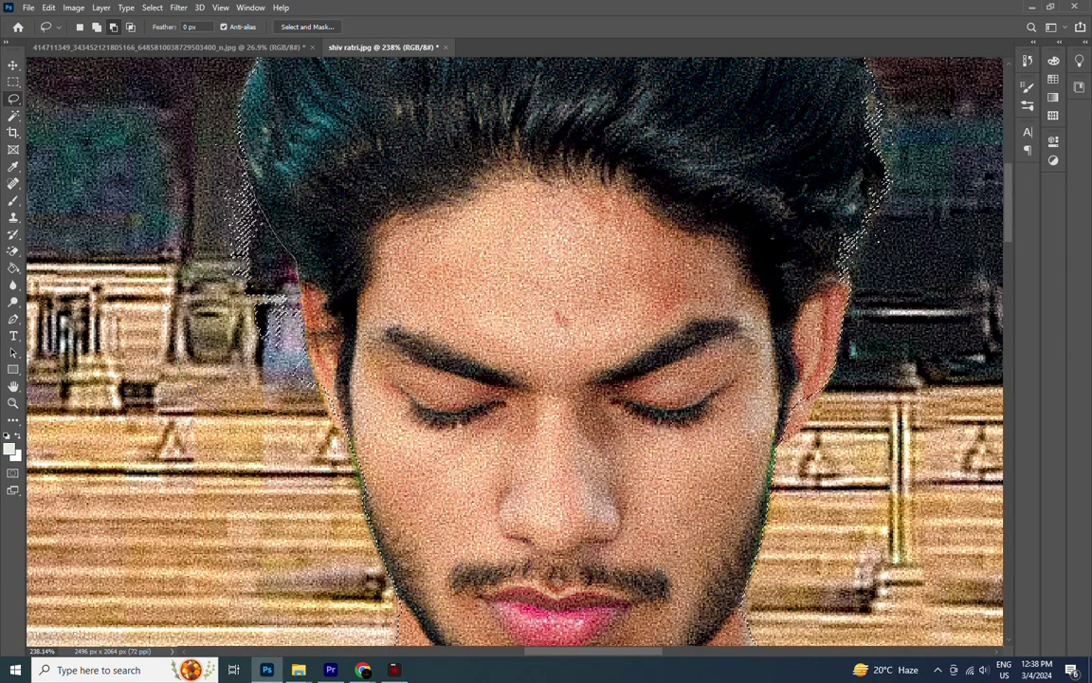
- Add the man's left shoulder outline to the selection
mouse_move(299, 301)
left_mouse_down()
mouse_move(275, 216)
mouse_move(195, 45)
left_mouse_up()
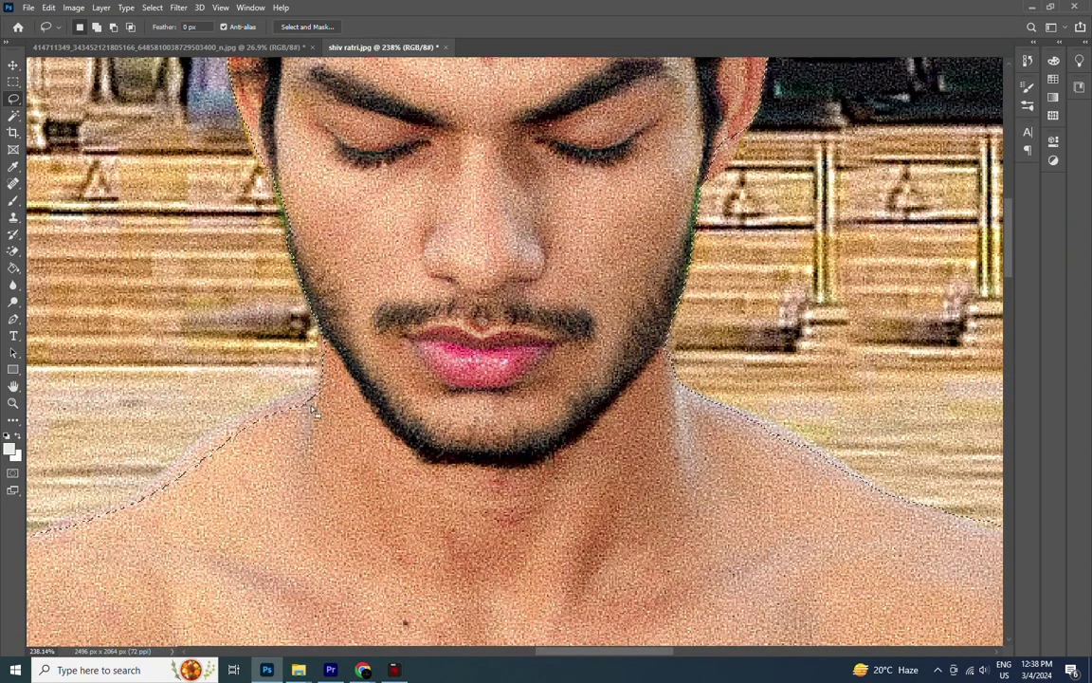
left_click_drag(318, 367, 492, 151)
left_click_drag(399, 171, 636, 95)
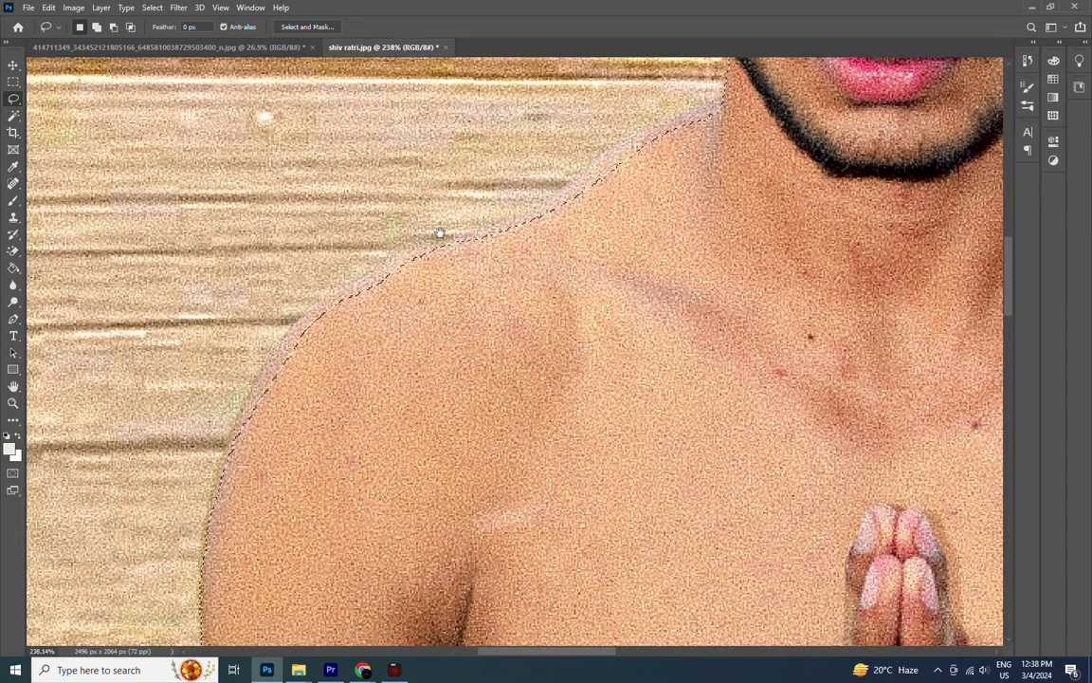
left_click_drag(730, 109, 730, 110)
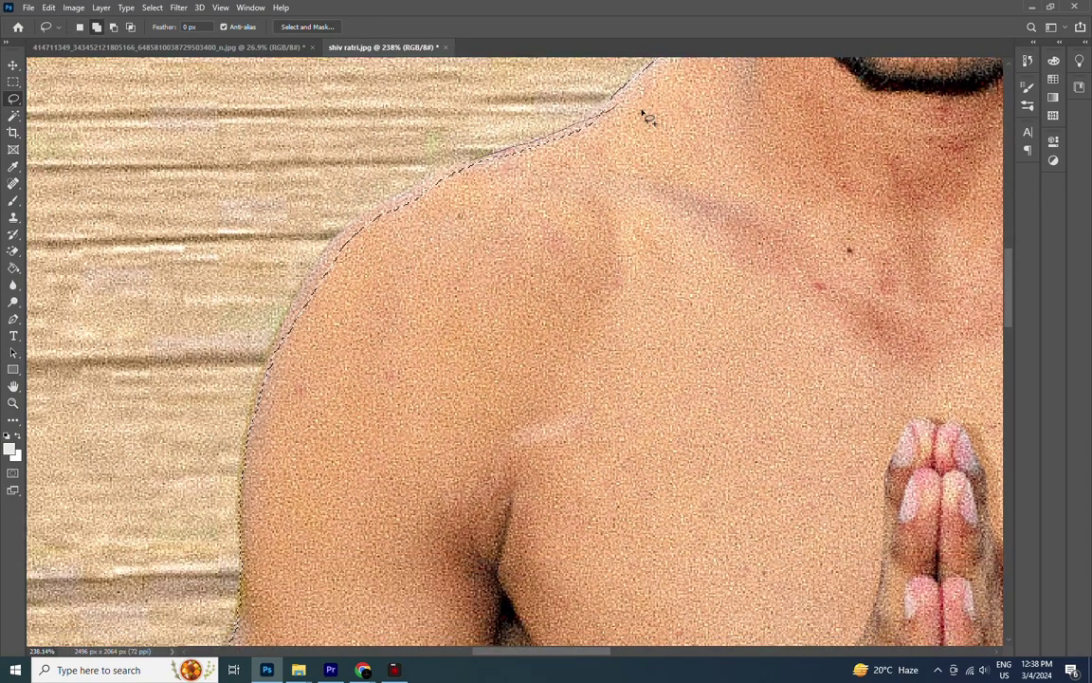
scroll(411, 141, "down", 2)
left_click_drag(410, 140, 371, 393)
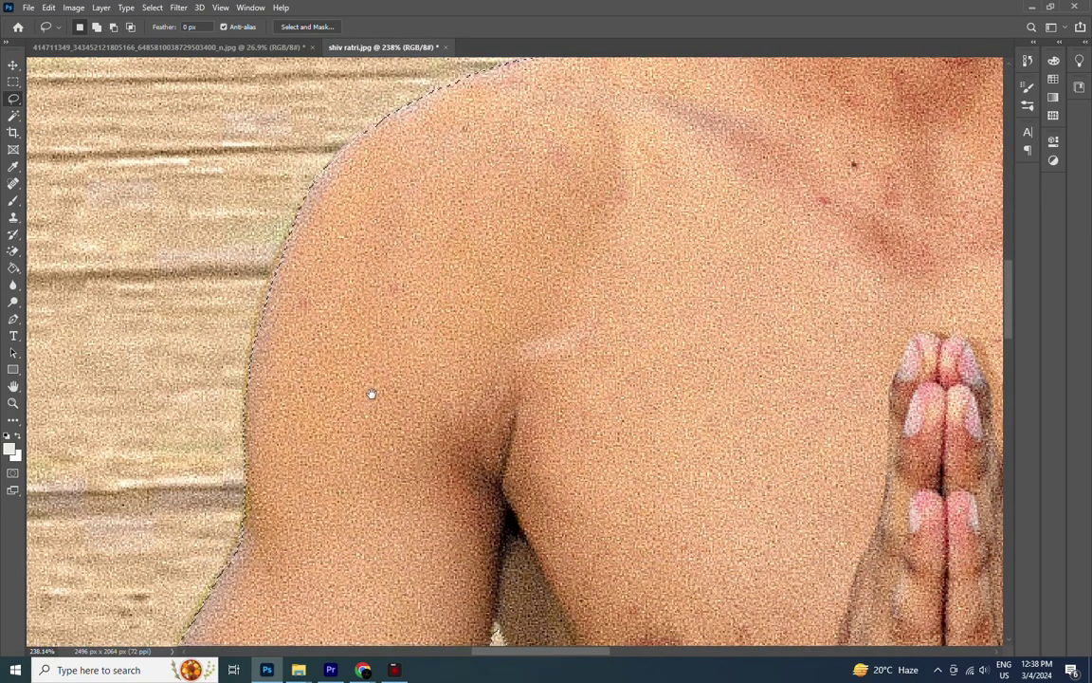
- Add the toe edge of the man's foot to the selection
key("shift")
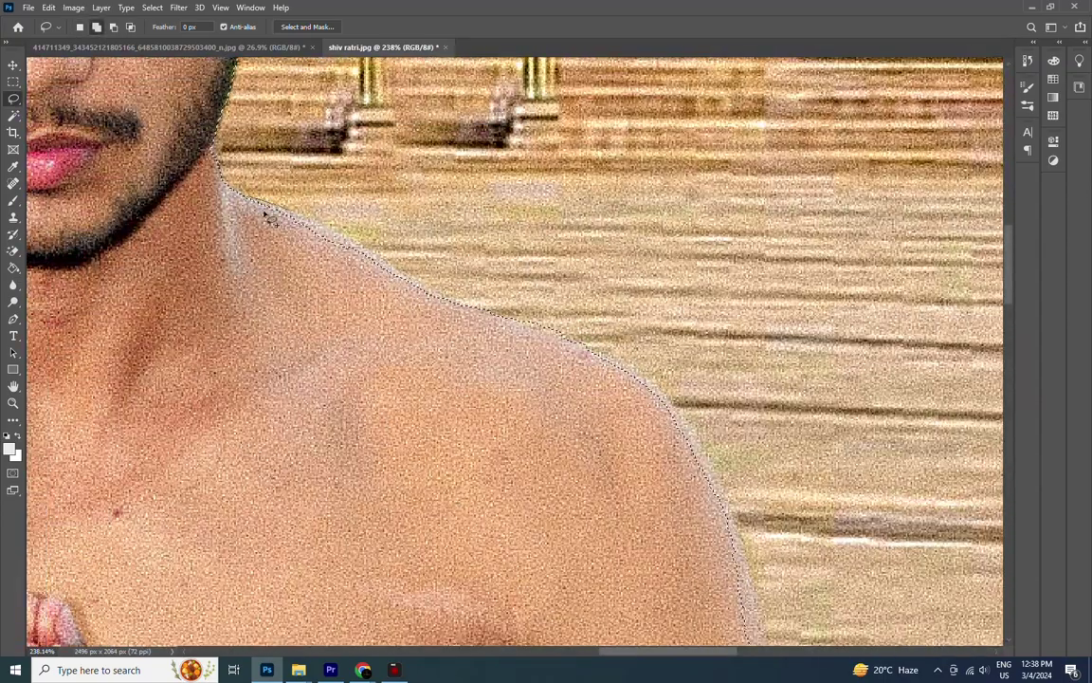
scroll(332, 199, "down", 5)
scroll(365, 128, "down", 2)
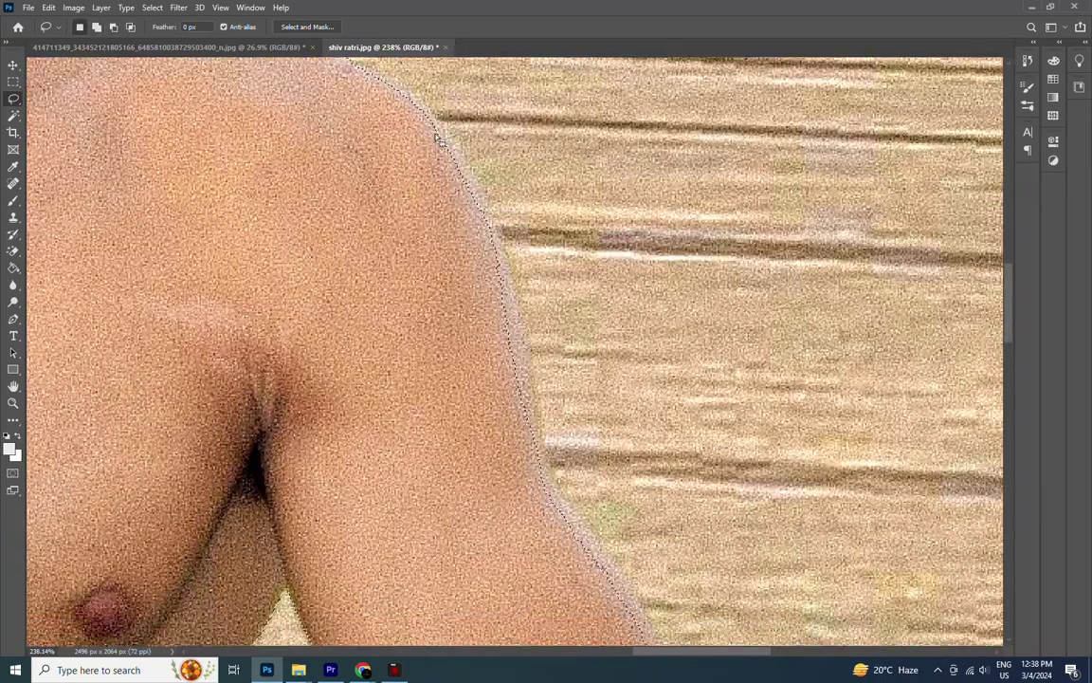
scroll(403, 97, "down", 3)
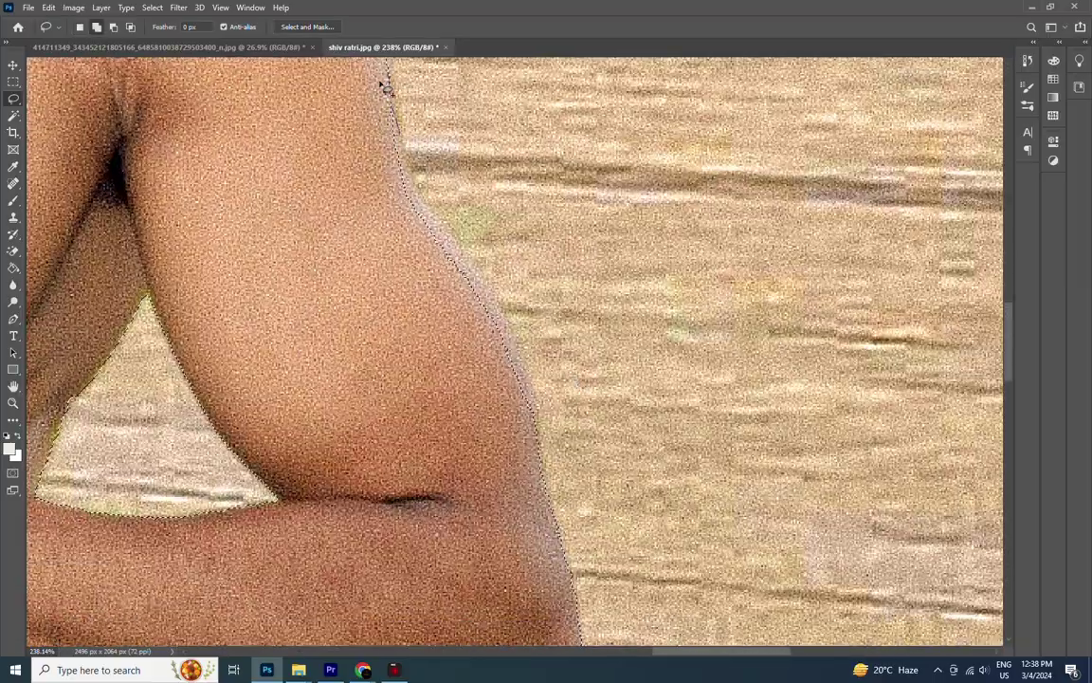
scroll(384, 87, "down", 3)
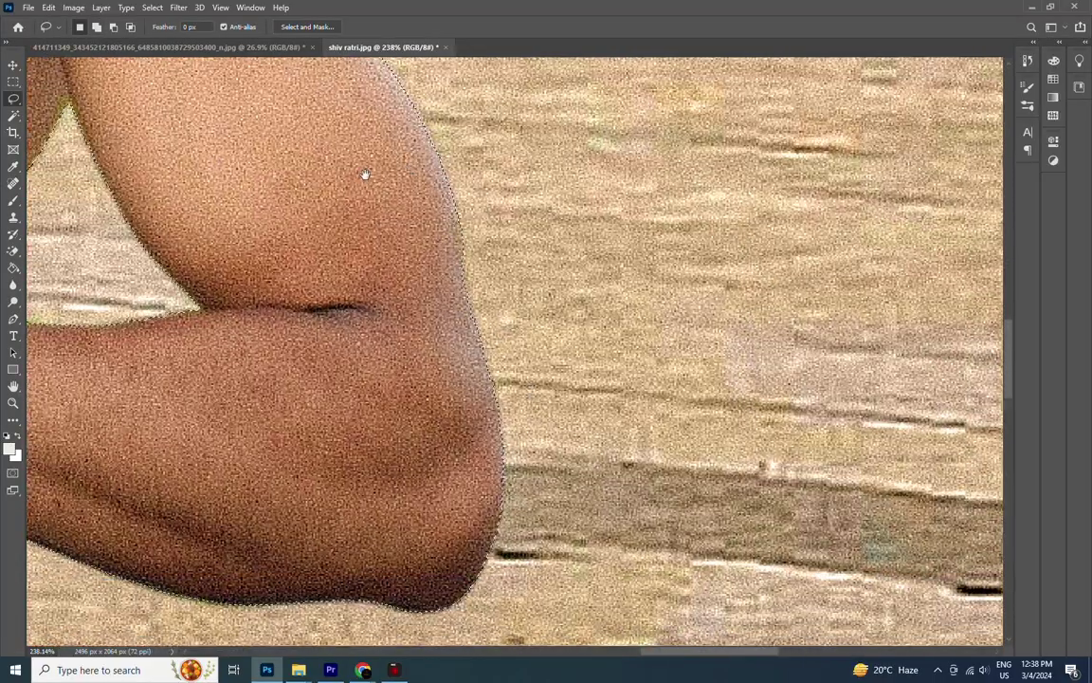
scroll(366, 176, "up", 3)
scroll(365, 174, "up", 3)
scroll(365, 174, "up", 3)
scroll(365, 175, "up", 2)
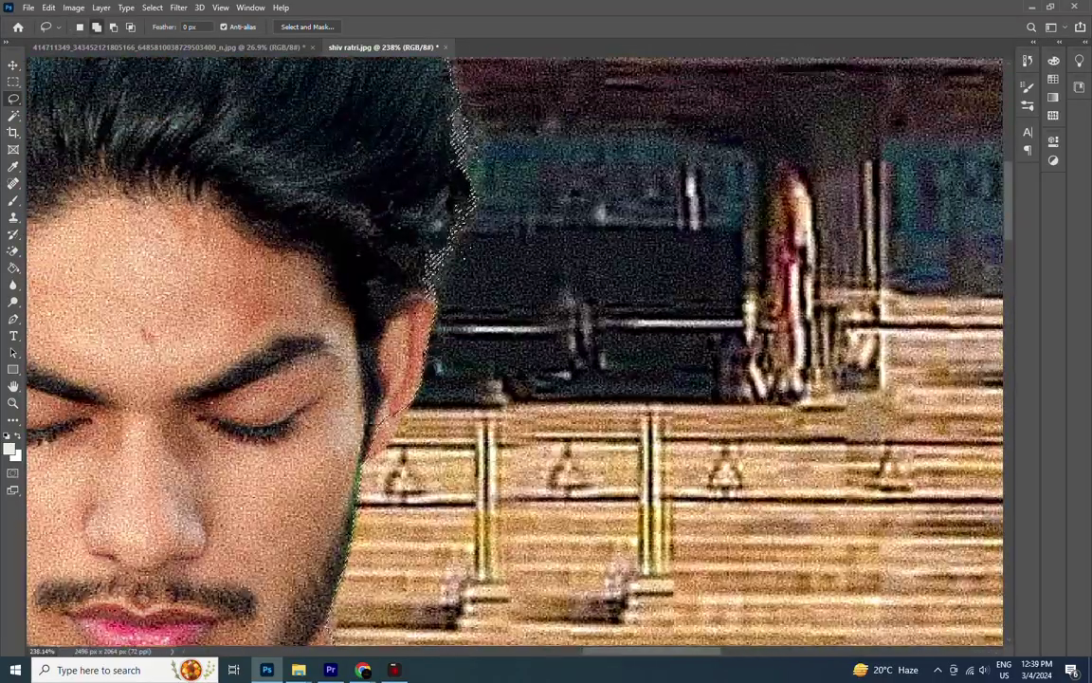
scroll(475, 219, "up", 2)
scroll(475, 219, "left", 2)
scroll(475, 219, "down", 3)
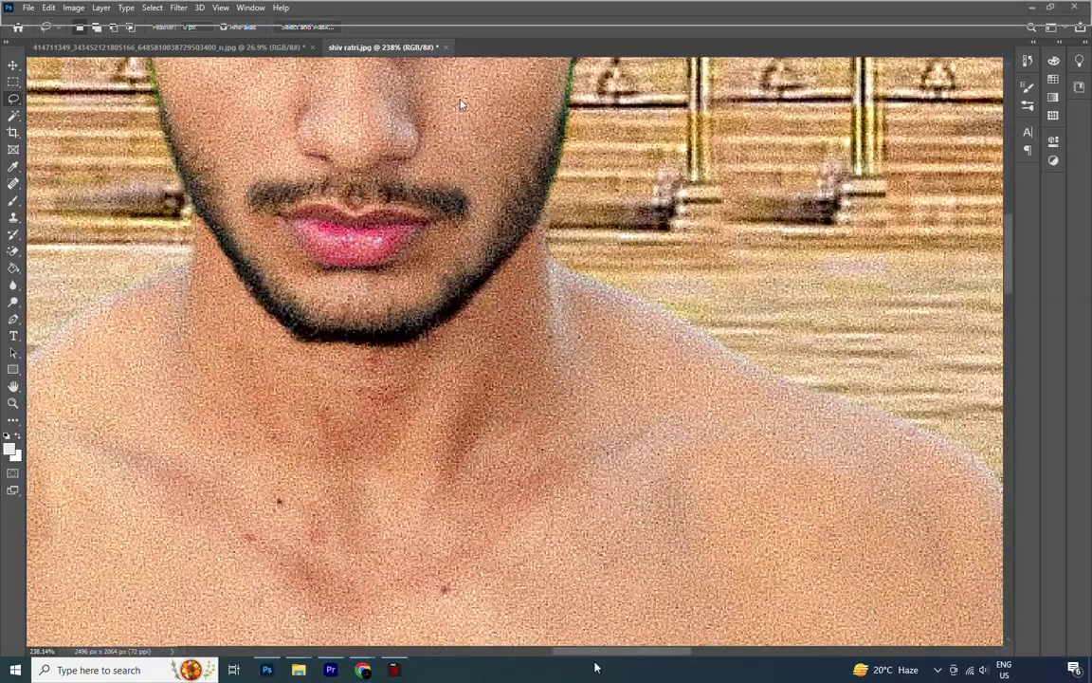
scroll(465, 114, "down", 2)
scroll(486, 362, "down", 5)
scroll(548, 445, "down", 3)
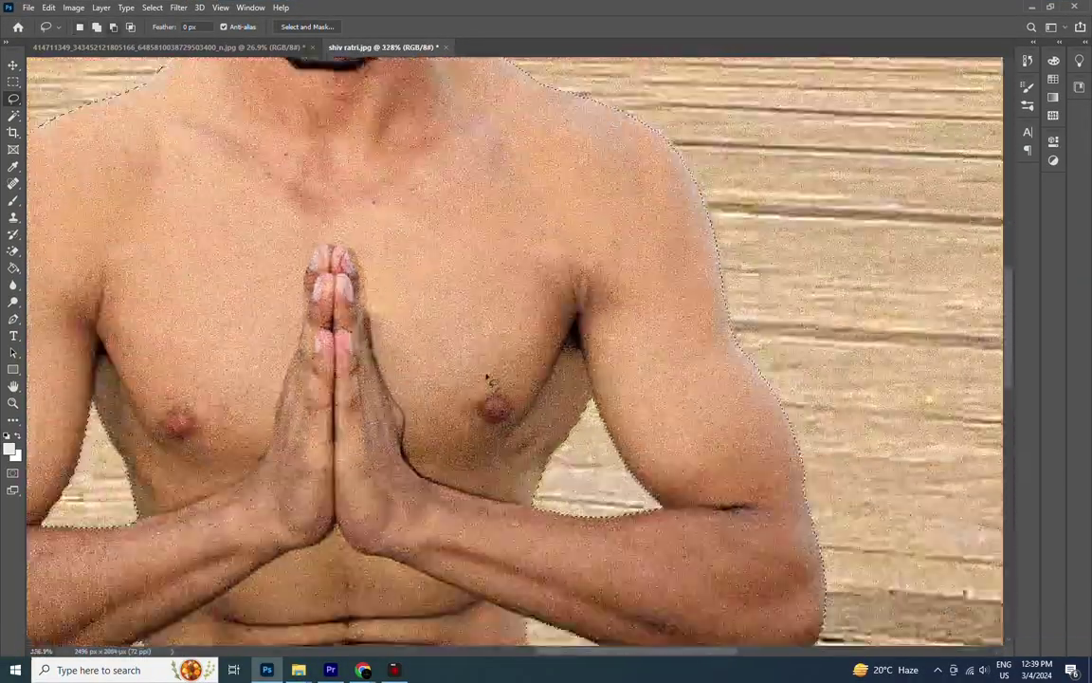
scroll(493, 493, "down", 5)
scroll(444, 527, "down", 3)
scroll(444, 527, "up", 2)
scroll(379, 379, "up", 2)
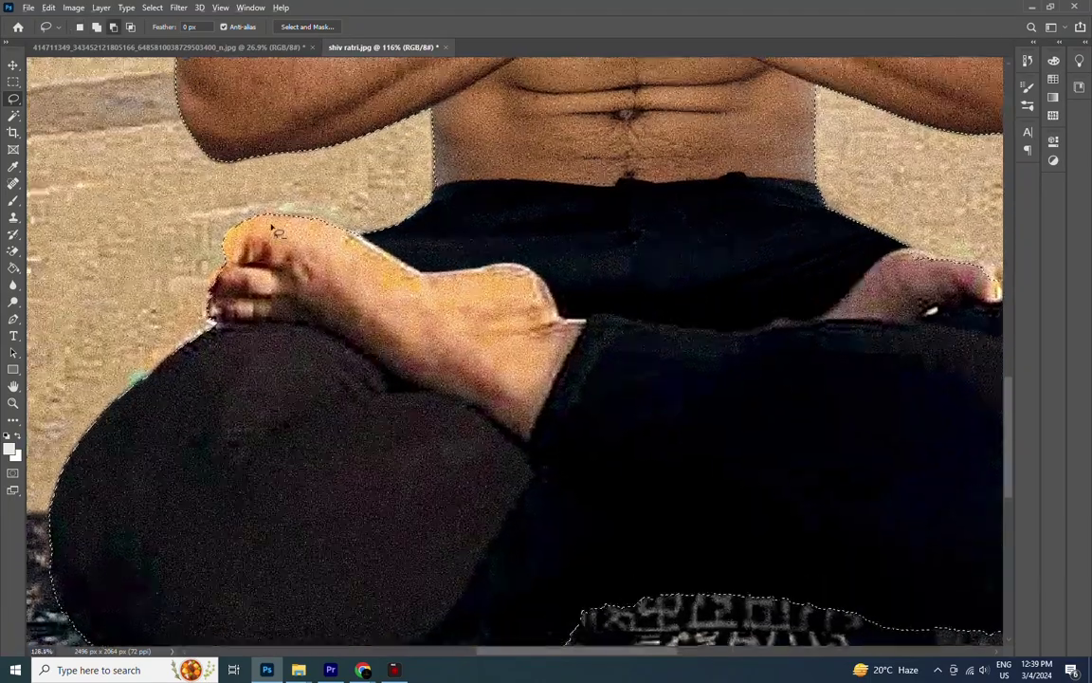
scroll(281, 175, "up", 3)
left_click_drag(281, 175, 263, 227)
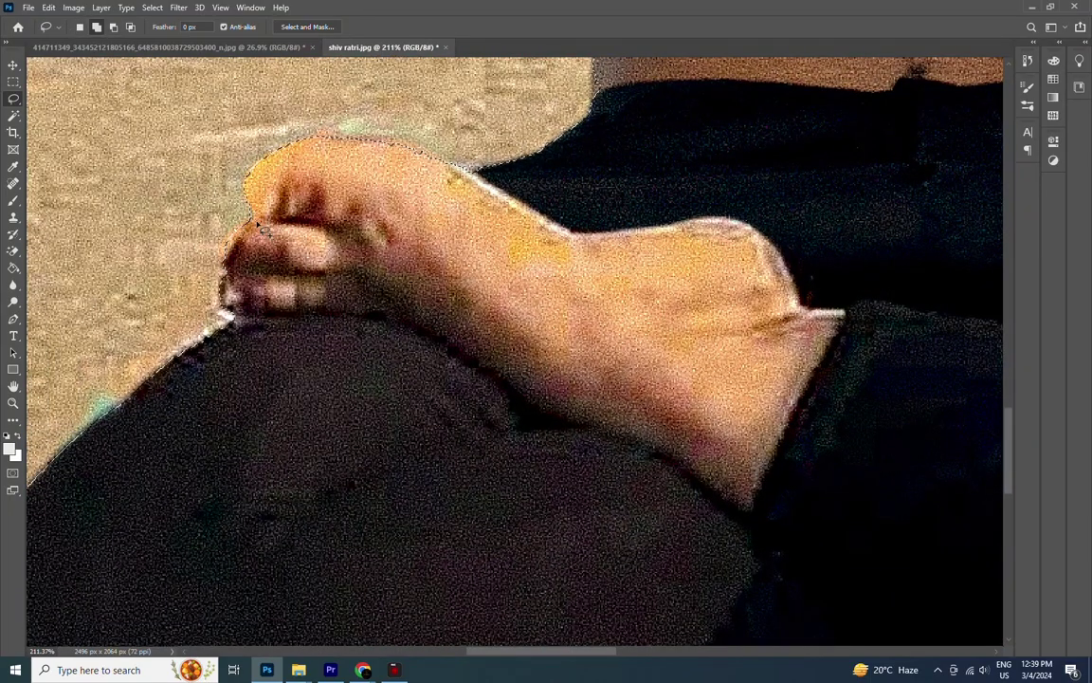
- Extend the selection along the foot and the pants edge
scroll(228, 265, "right", 10)
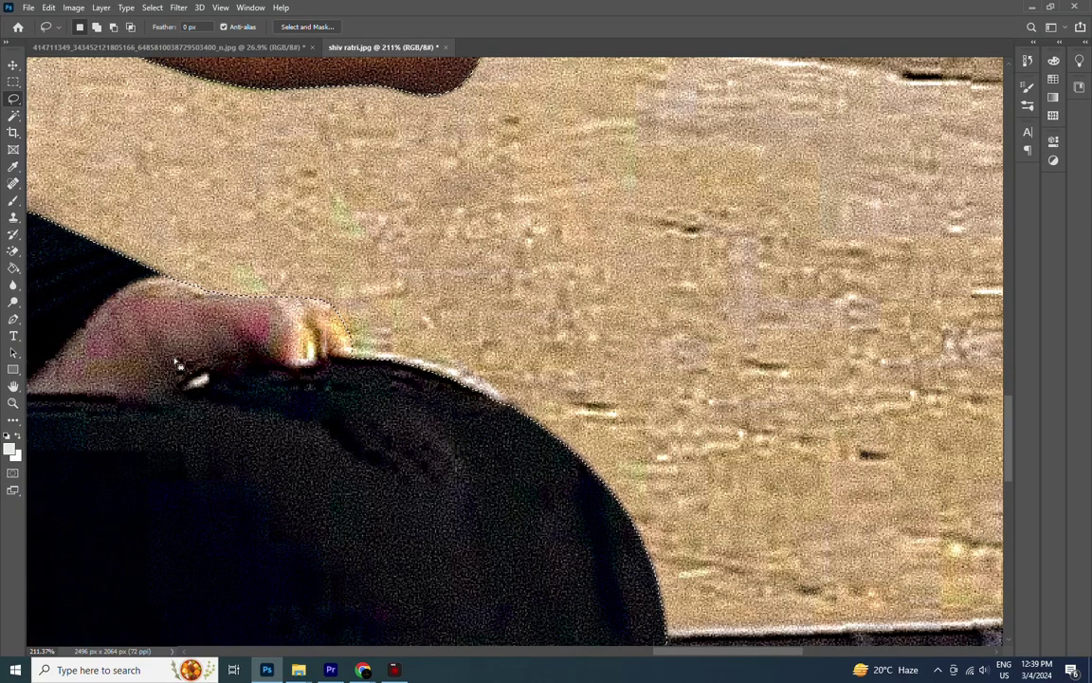
scroll(491, 461, "down", 10)
scroll(491, 461, "down", 5)
scroll(491, 461, "down", 3)
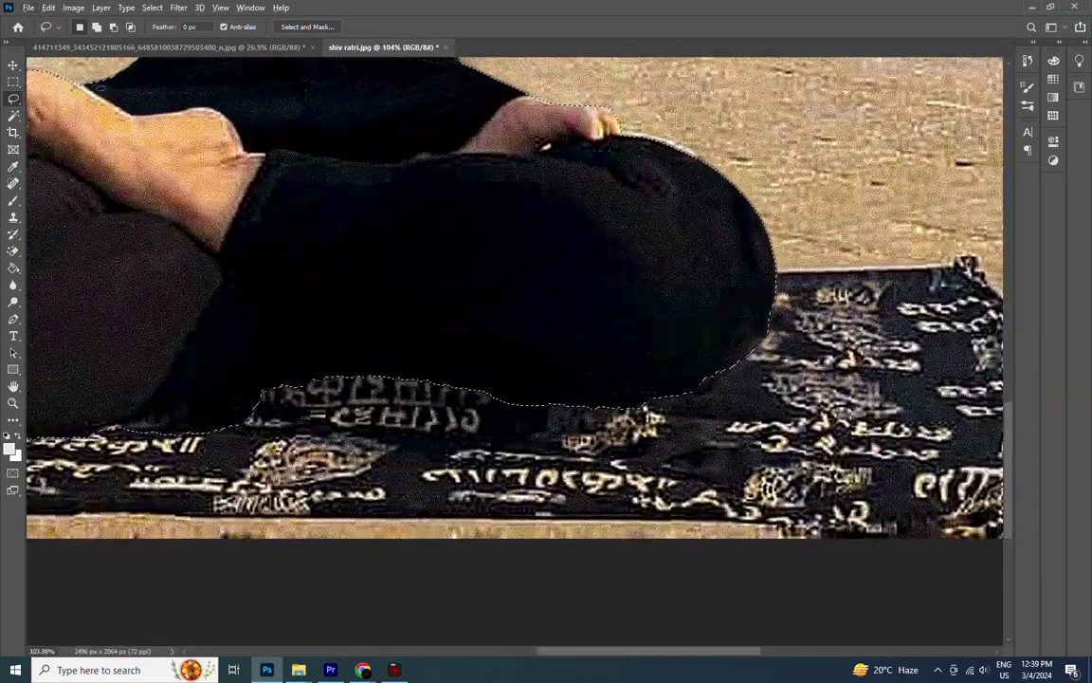
scroll(95, 93, "up", 5)
left_click_drag(384, 296, 485, 237)
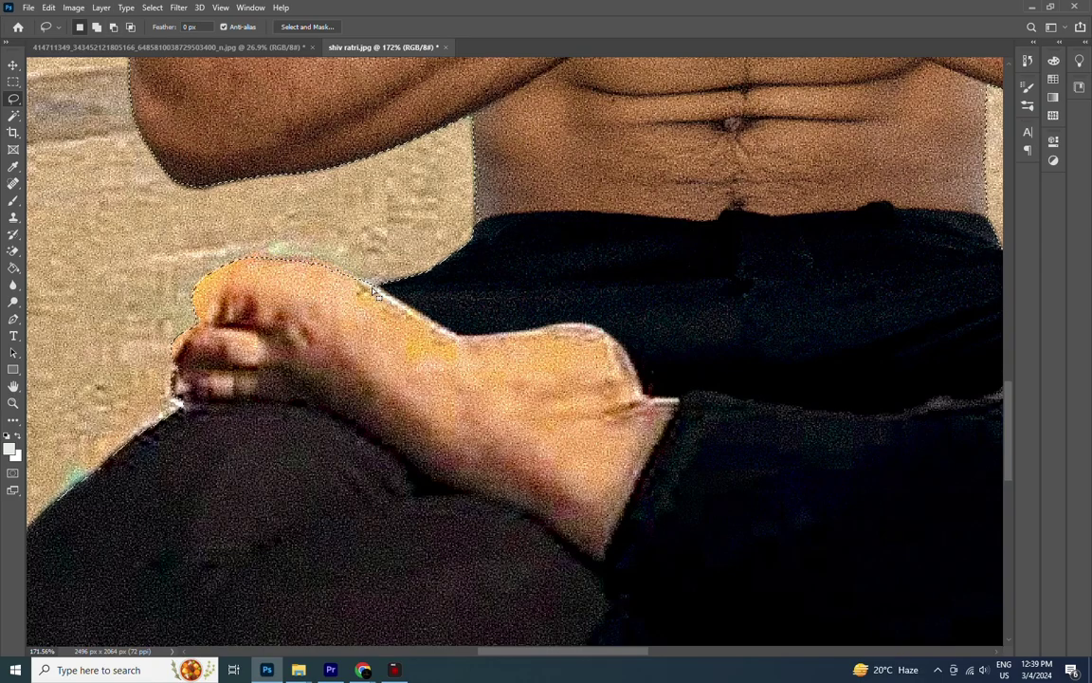
- Drag the cut-out meditating man into the sun poster as Layer 1 and raise him over the sun
scroll(485, 237, "down", 6)
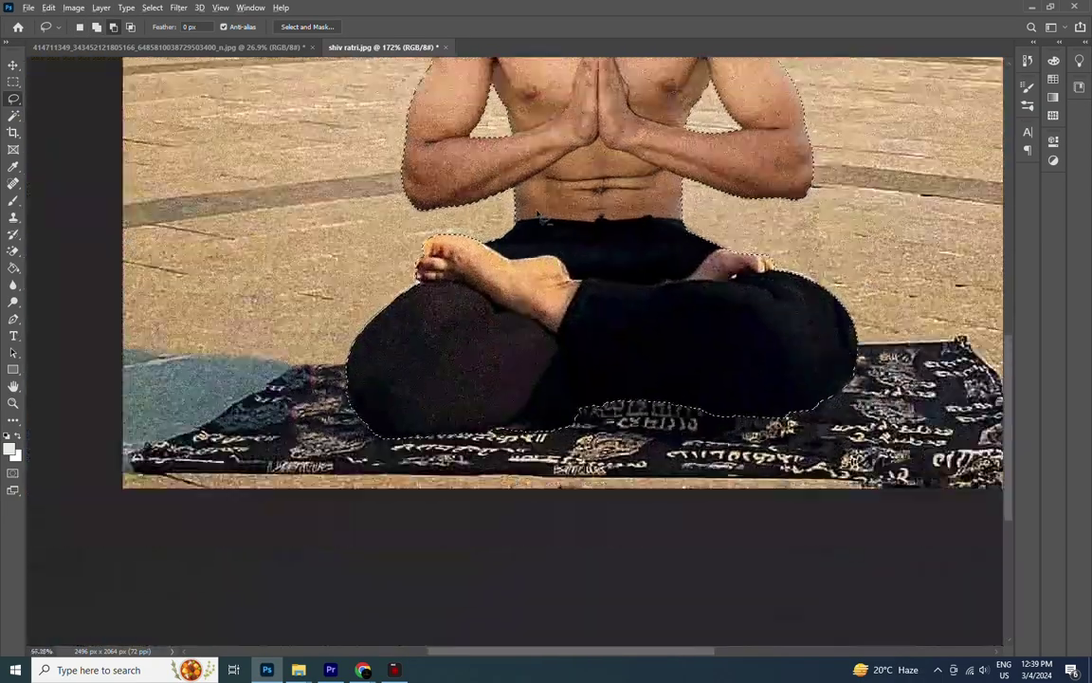
scroll(486, 237, "down", 3)
key("v")
scroll(531, 265, "down", 2)
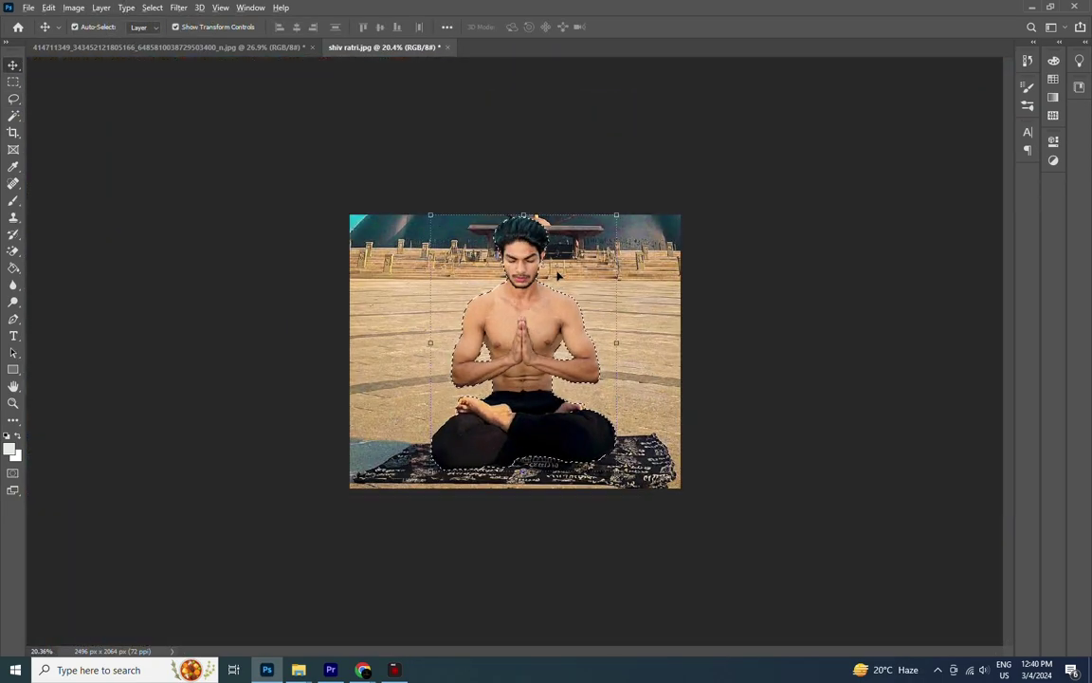
scroll(558, 275, "up", 1)
left_click_drag(499, 287, 225, 68)
left_click_drag(508, 279, 508, 278)
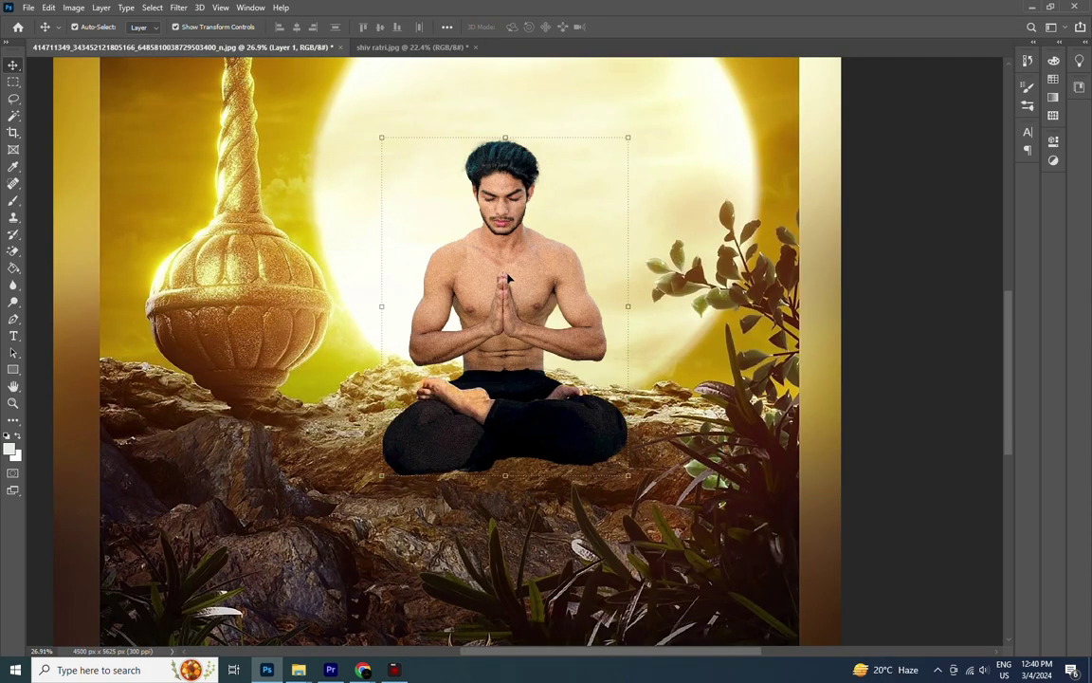
scroll(508, 278, "down", 2)
scroll(508, 278, "down", 1)
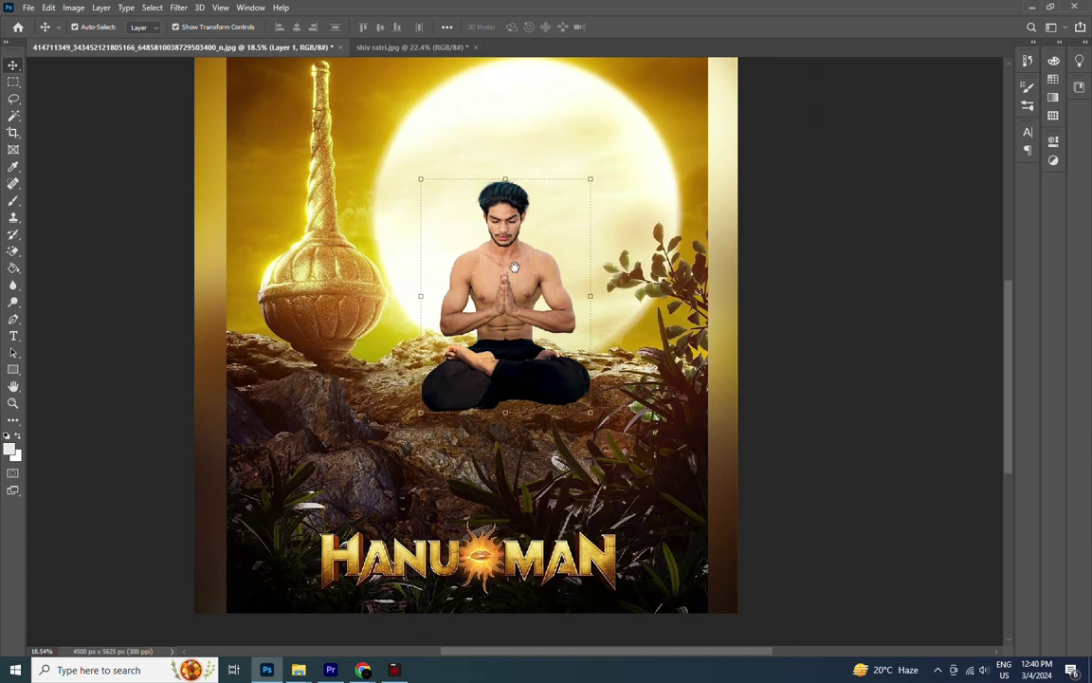
scroll(514, 267, "up", 3)
mouse_move(503, 400)
left_mouse_down()
mouse_move(490, 330)
mouse_move(509, 349)
left_mouse_up()
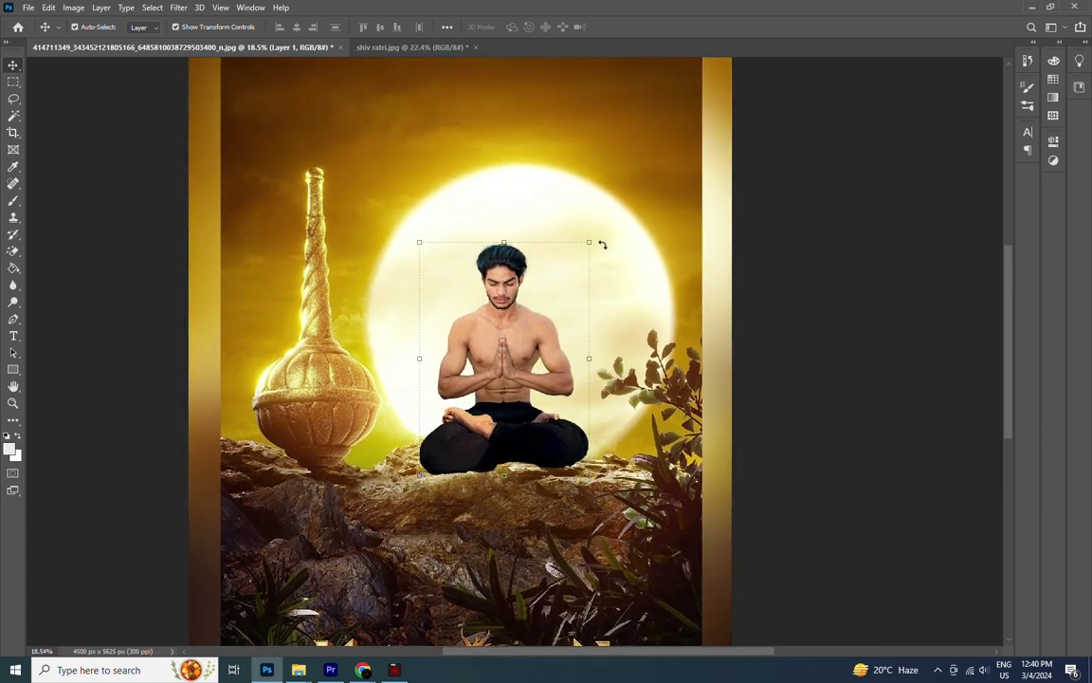
- Shift the man slightly up and right and scale him up to about 157%
left_click_drag(602, 244, 604, 241)
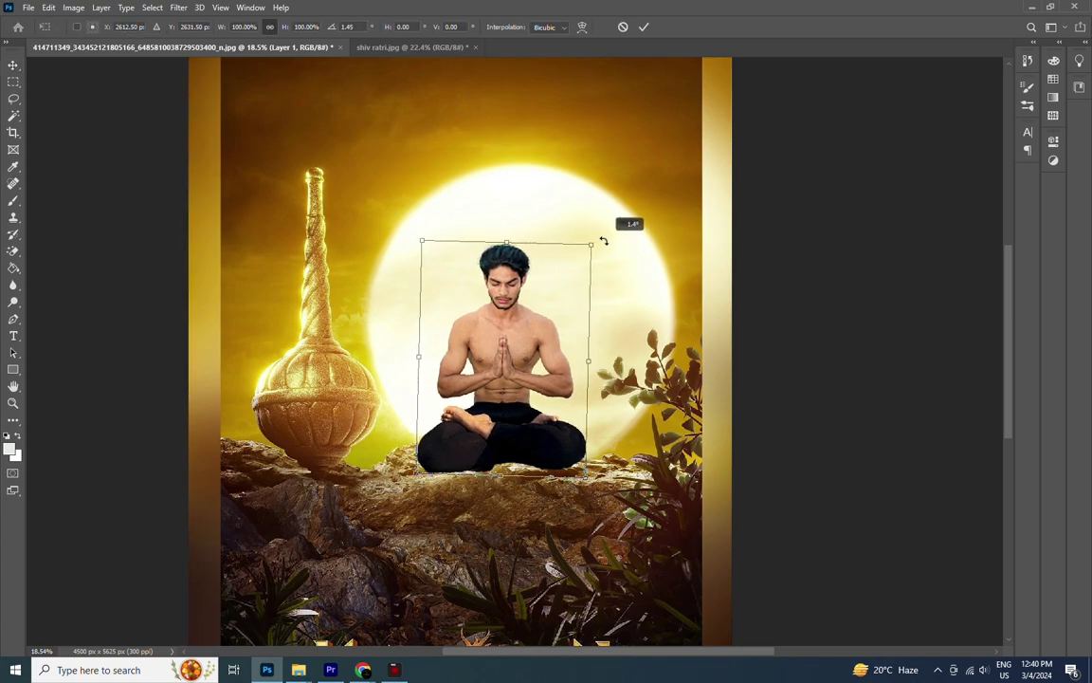
key("Escape")
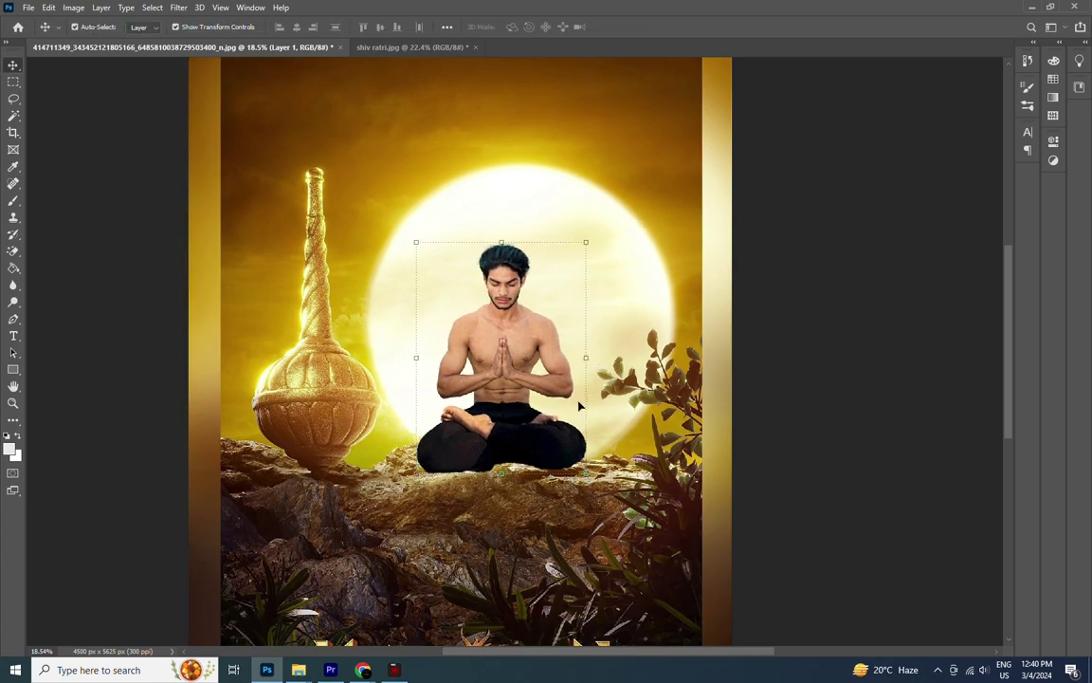
left_click_drag(494, 380, 506, 352)
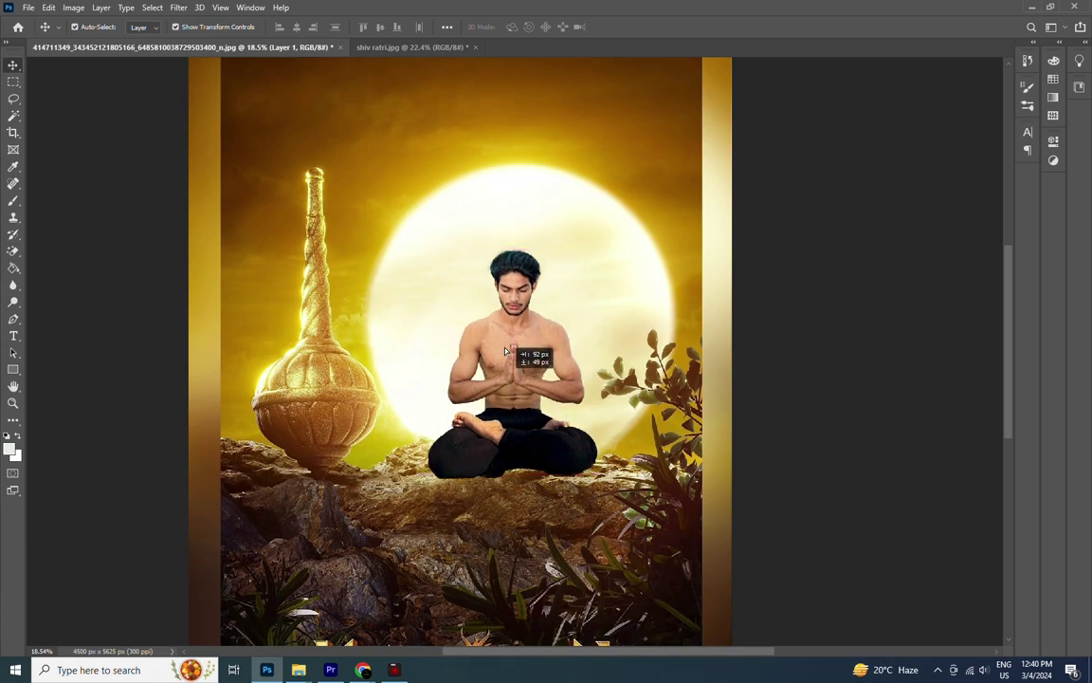
key("ctrl+t")
left_click_drag(429, 244, 427, 251)
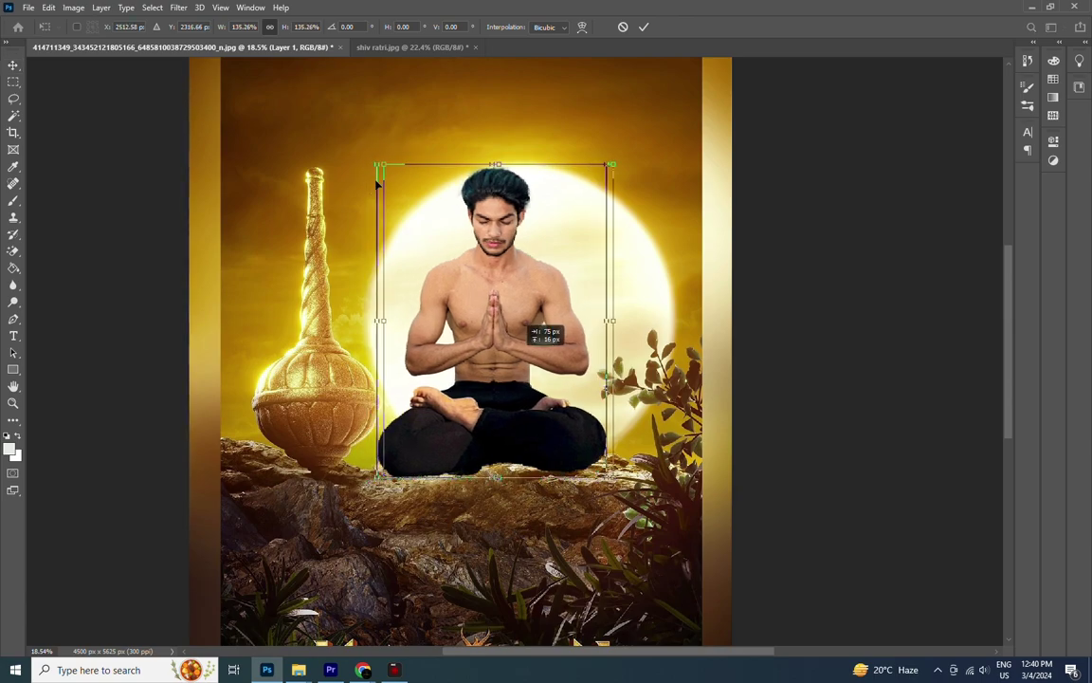
left_click_drag(376, 180, 376, 203)
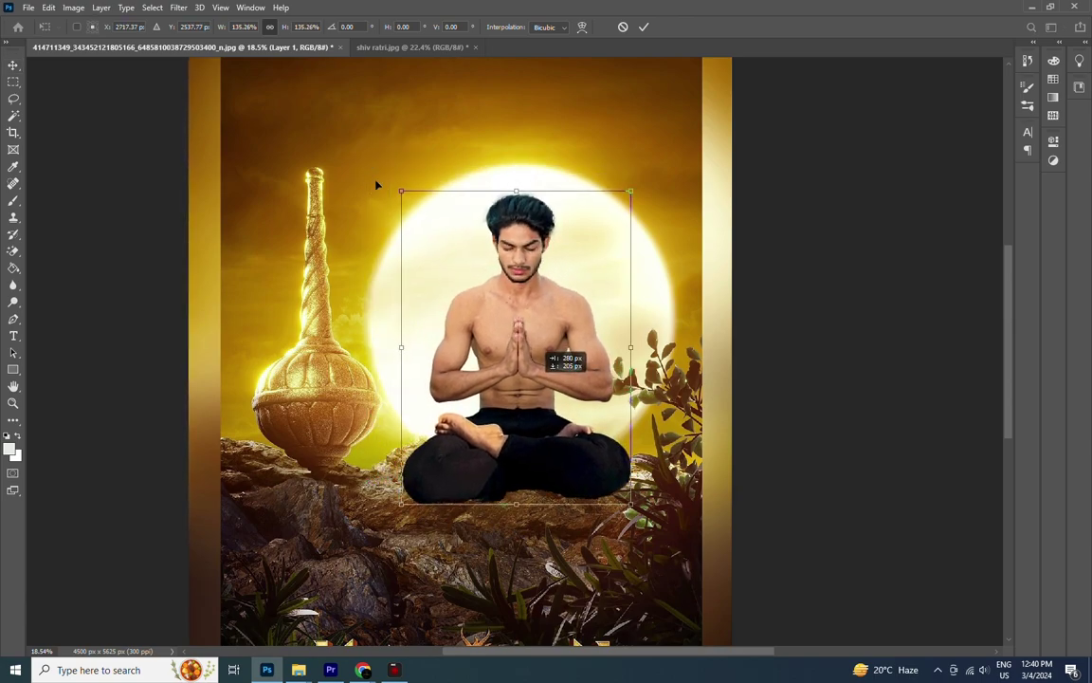
scroll(550, 389, "down", 2)
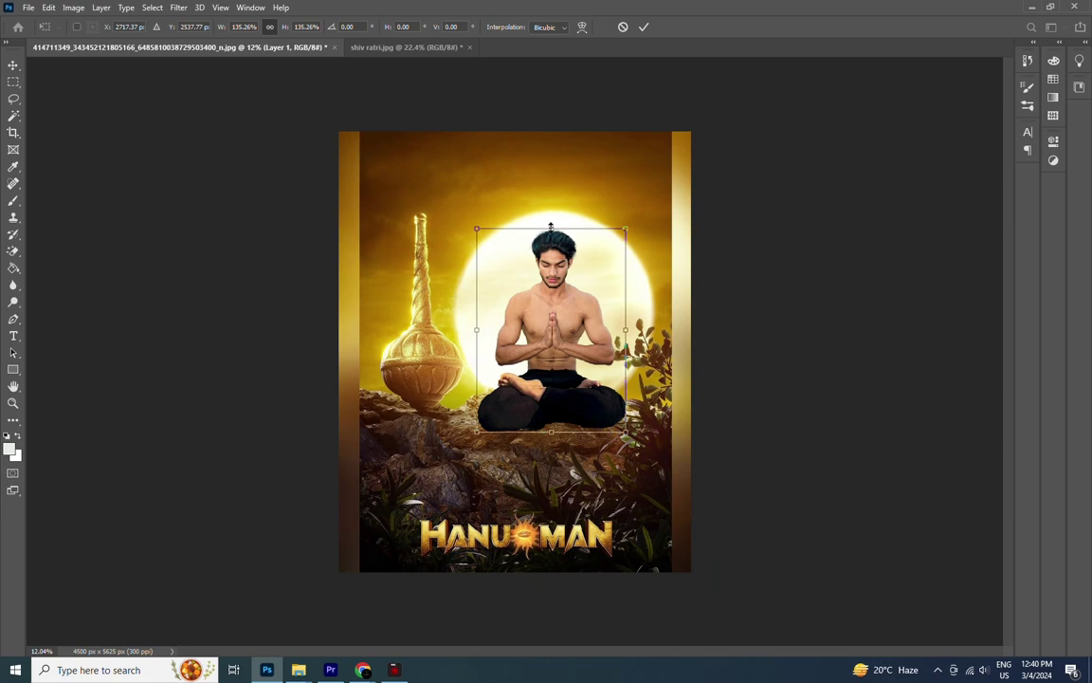
left_click_drag(550, 224, 551, 192)
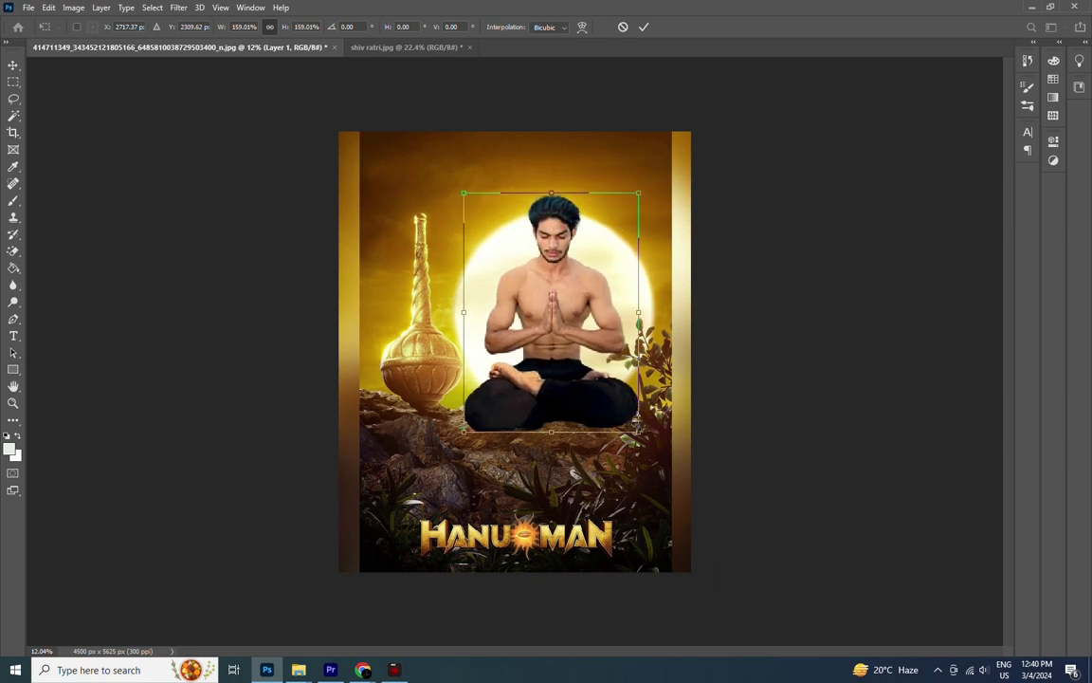
left_click_drag(637, 429, 632, 423)
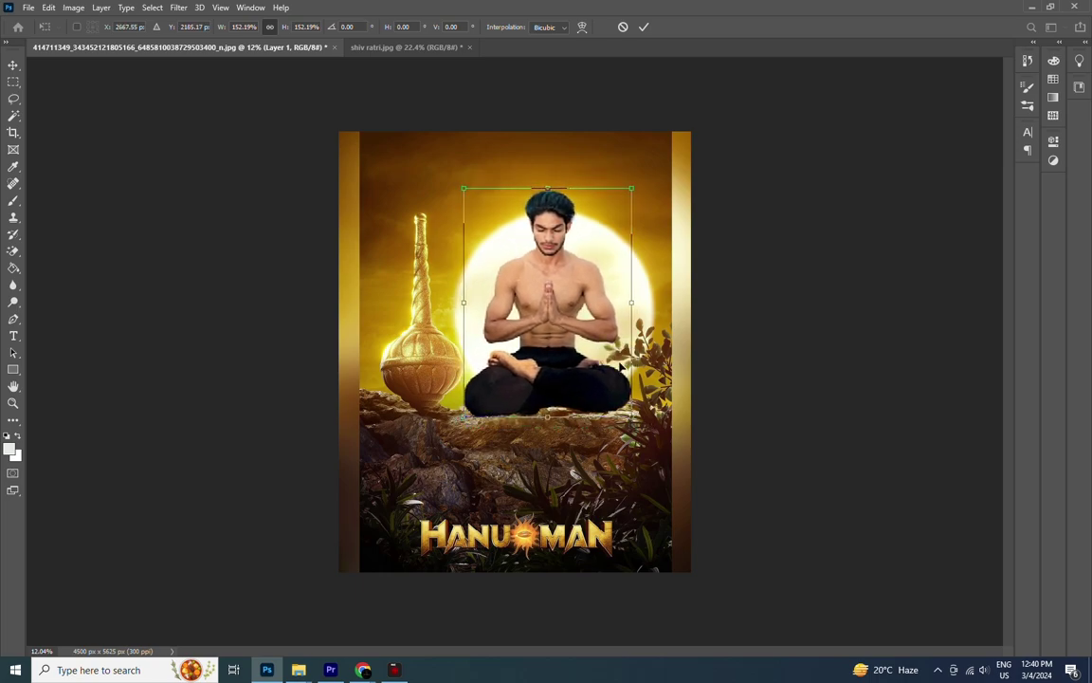
left_click_drag(547, 189, 552, 196)
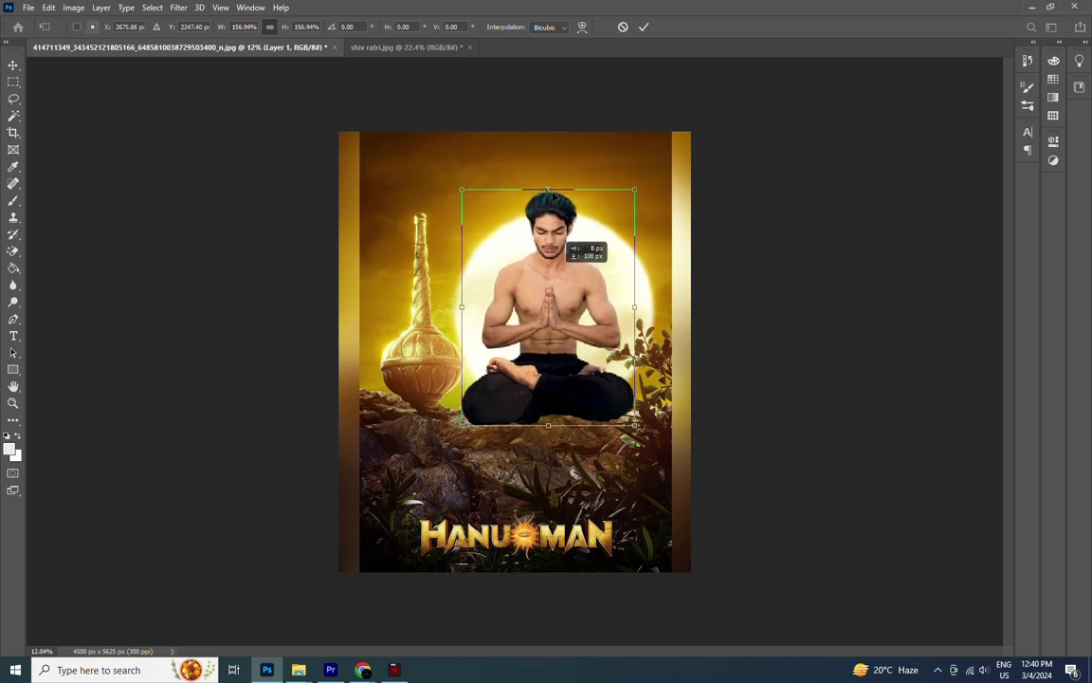
key("Return")
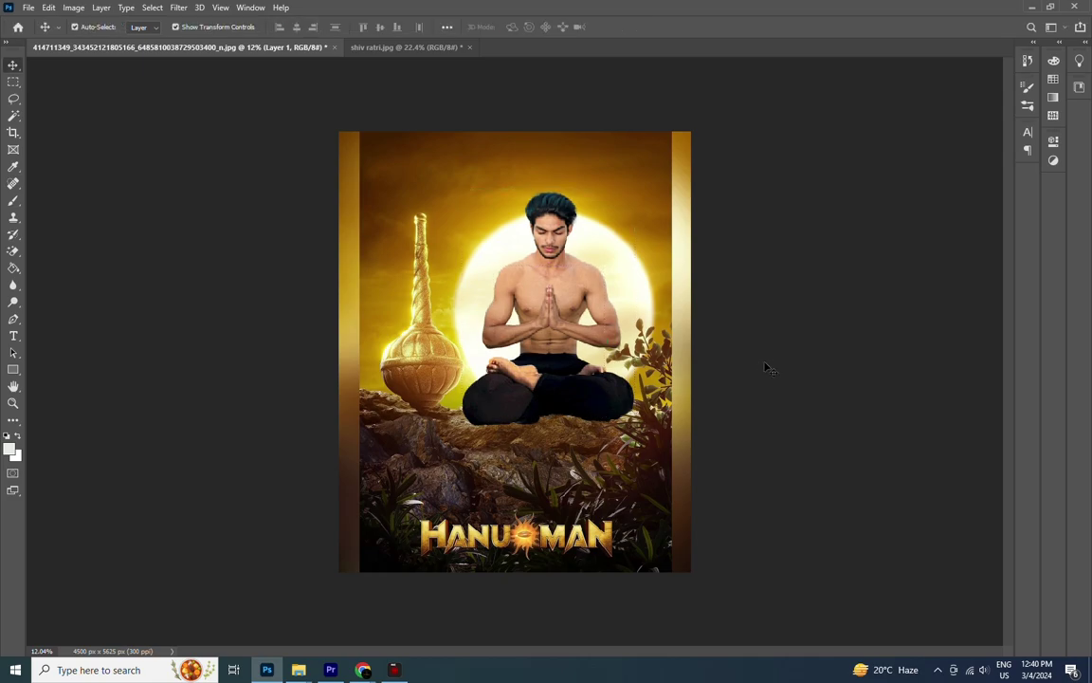
- Show the Layers panel and select the Background layer beneath Layer 1
scroll(655, 360, "up", 5)
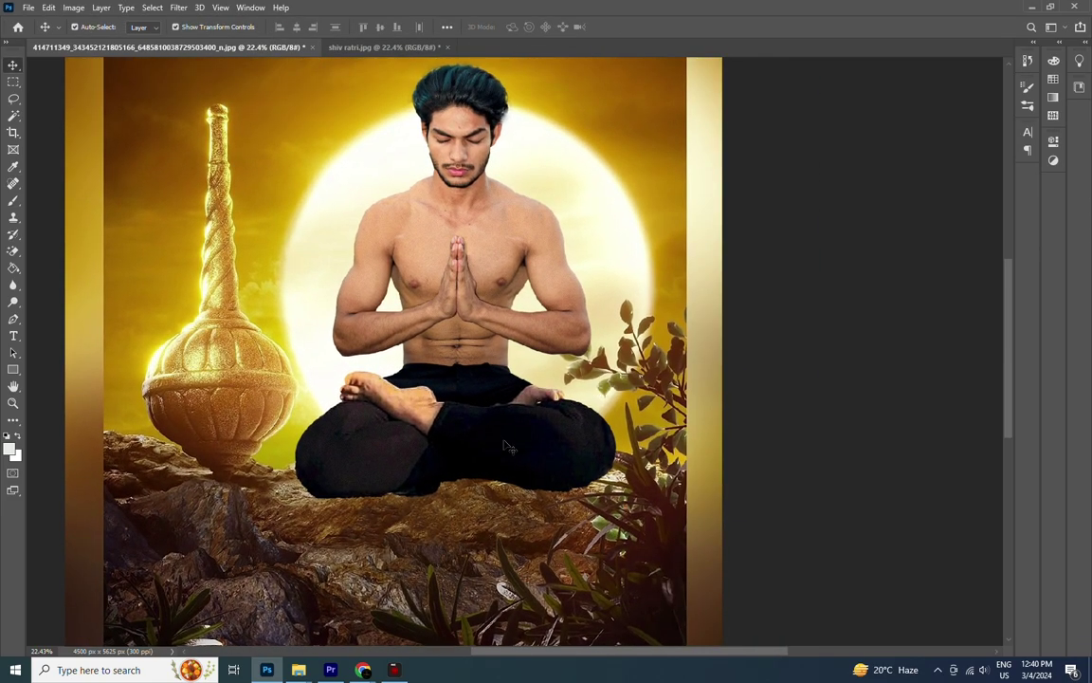
left_click(509, 446)
scroll(489, 398, "down", 2)
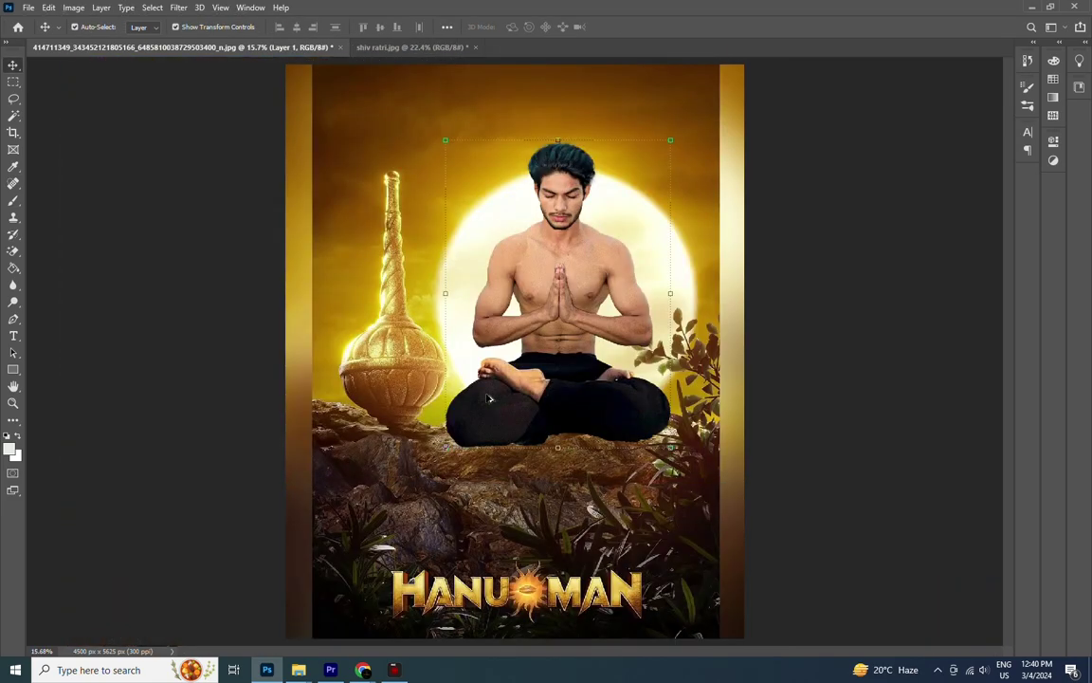
key("F7")
left_click(910, 184)
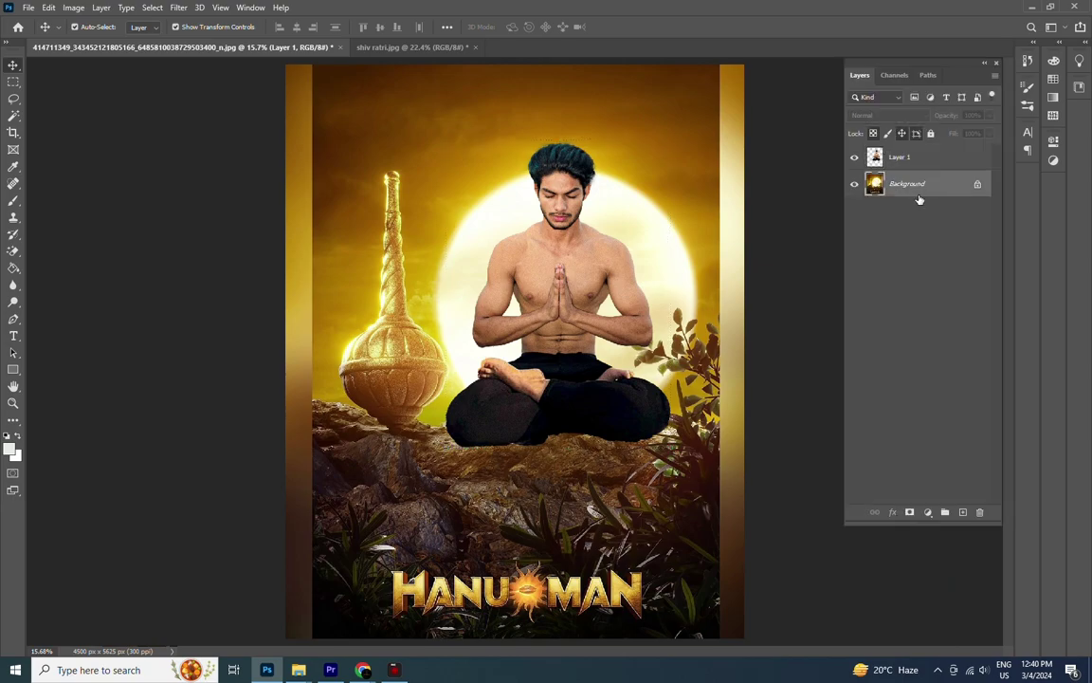
scroll(680, 379, "up", 1)
scroll(681, 379, "up", 2)
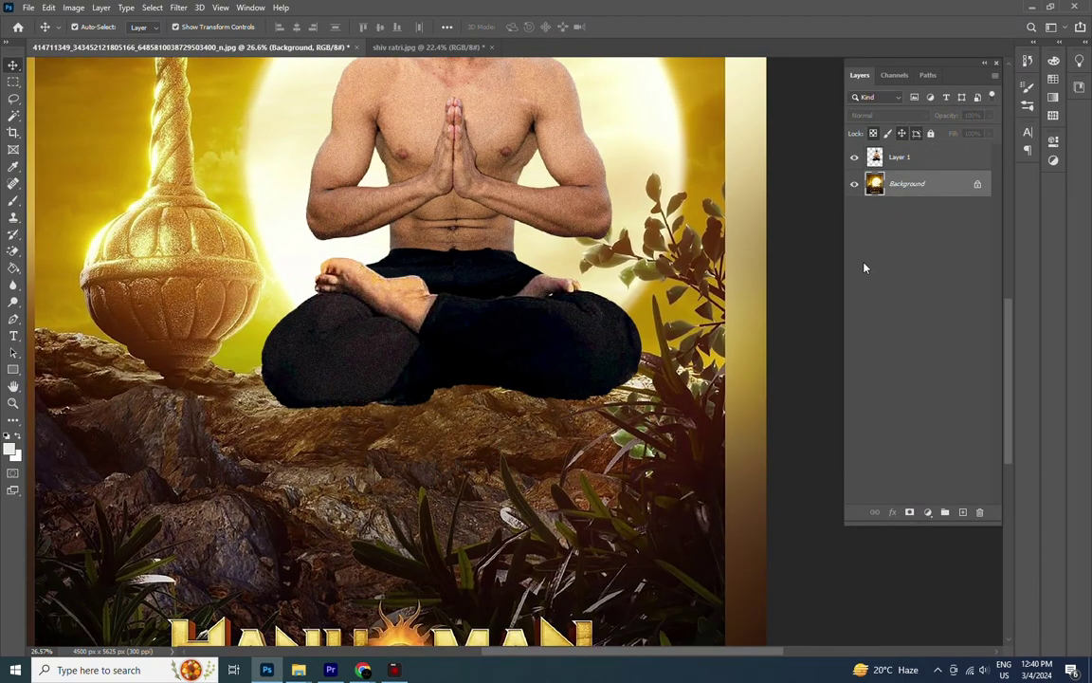
- Liquify the Background, pushing the rock edge up beneath the seated man
key("ctrl+shift+x")
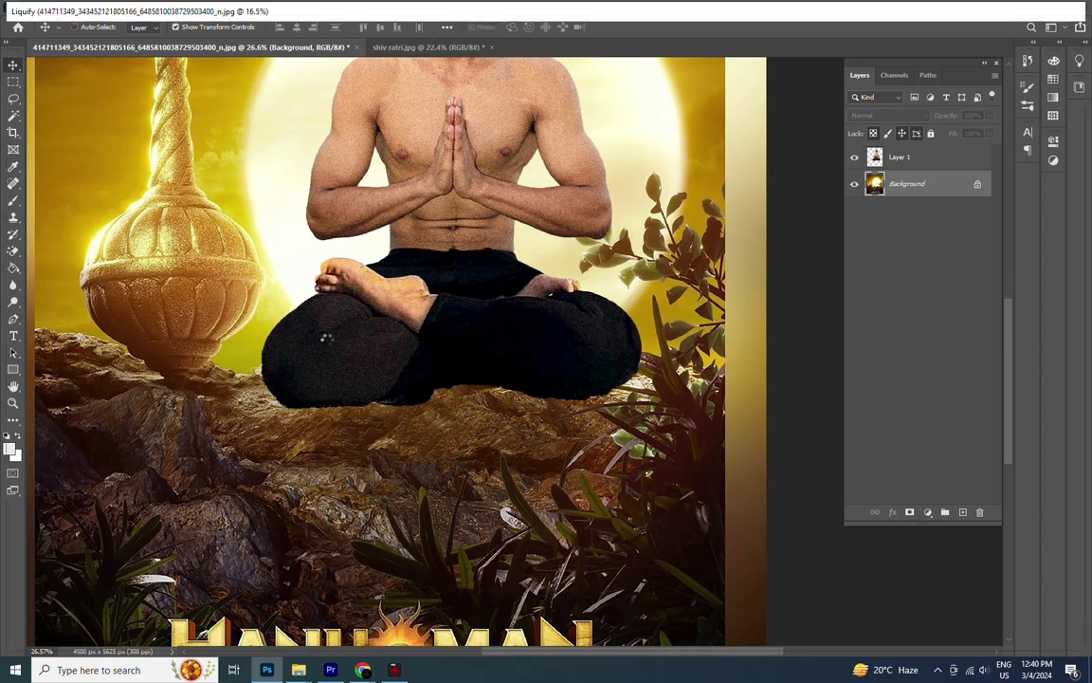
scroll(420, 415, "up", 3)
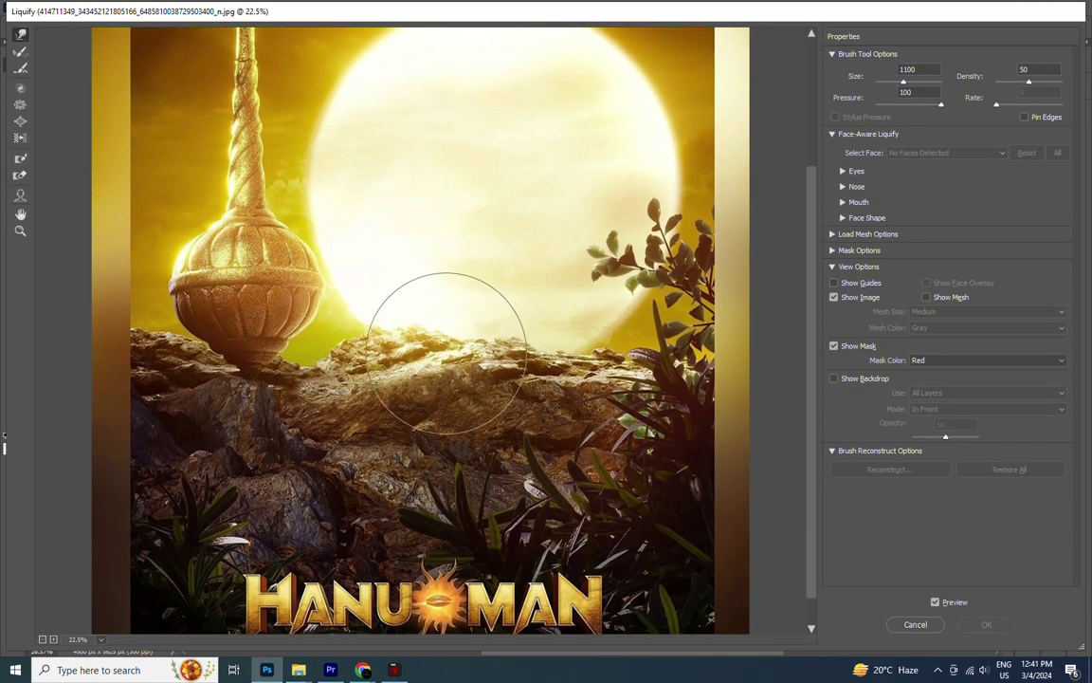
mouse_move(415, 308)
left_mouse_down()
mouse_move(515, 401)
mouse_move(526, 355)
mouse_move(439, 402)
mouse_move(366, 341)
mouse_move(402, 415)
mouse_move(566, 414)
mouse_move(402, 402)
mouse_move(368, 357)
left_mouse_up()
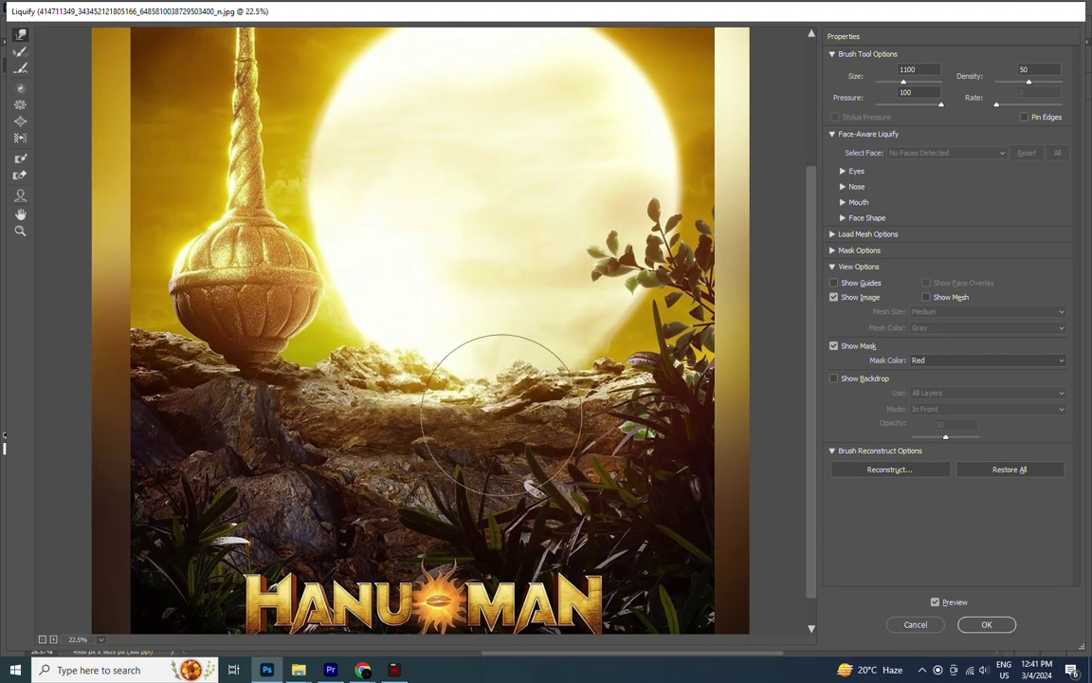
key("Return")
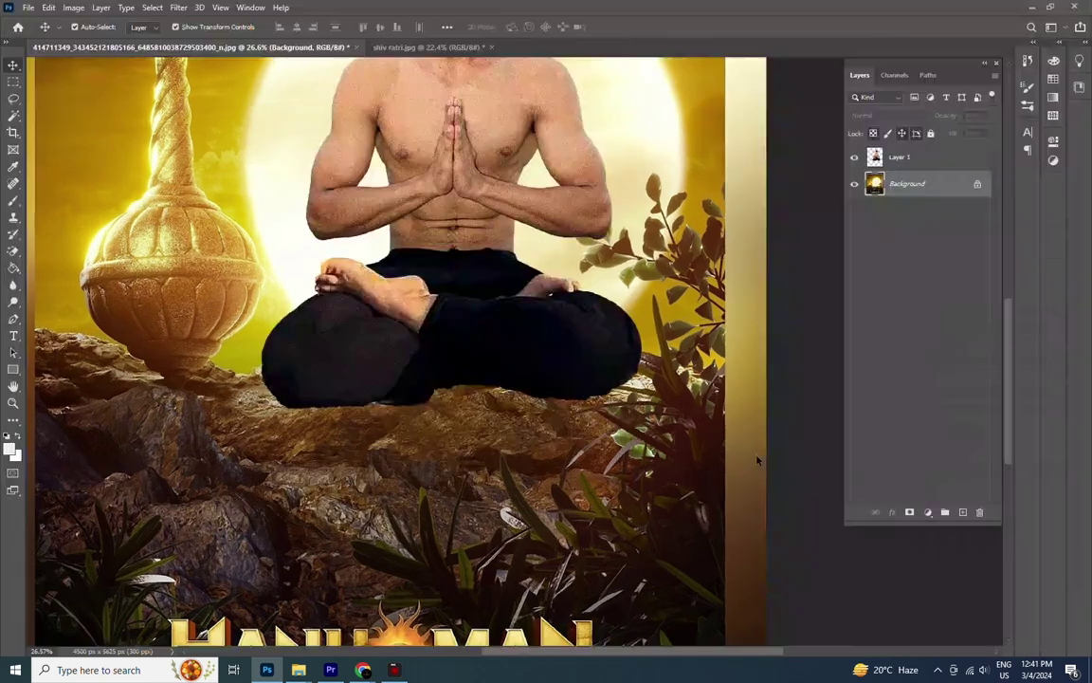
- Fit the poster on screen and lower the man onto the rock, keeping his layer selected
key("ctrl+0")
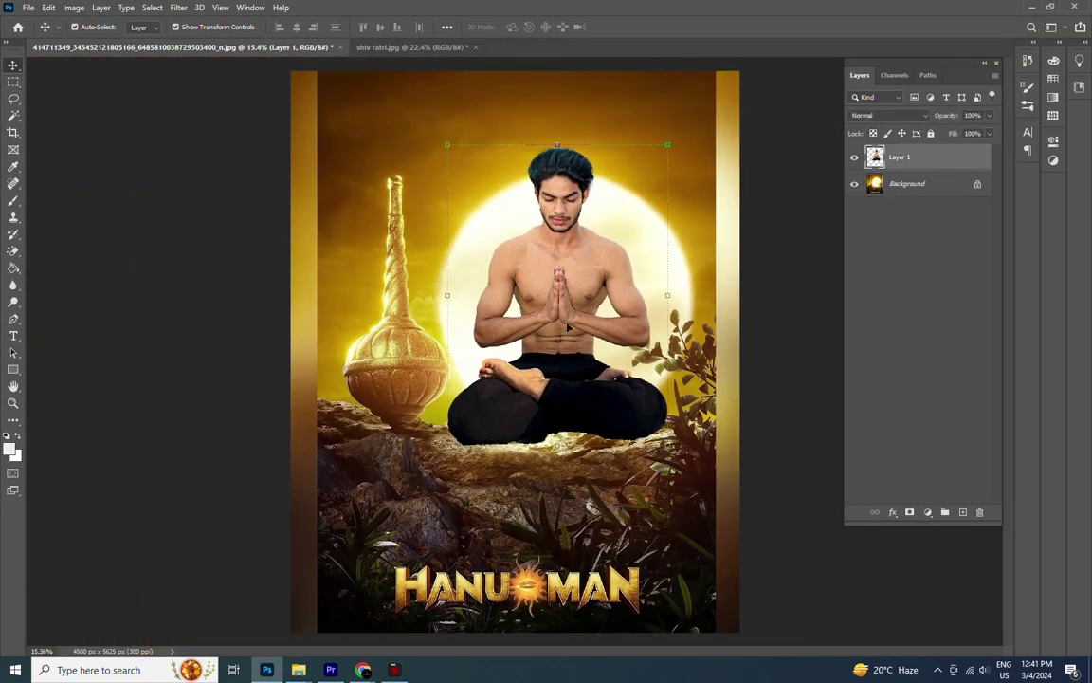
left_click_drag(562, 322, 557, 330)
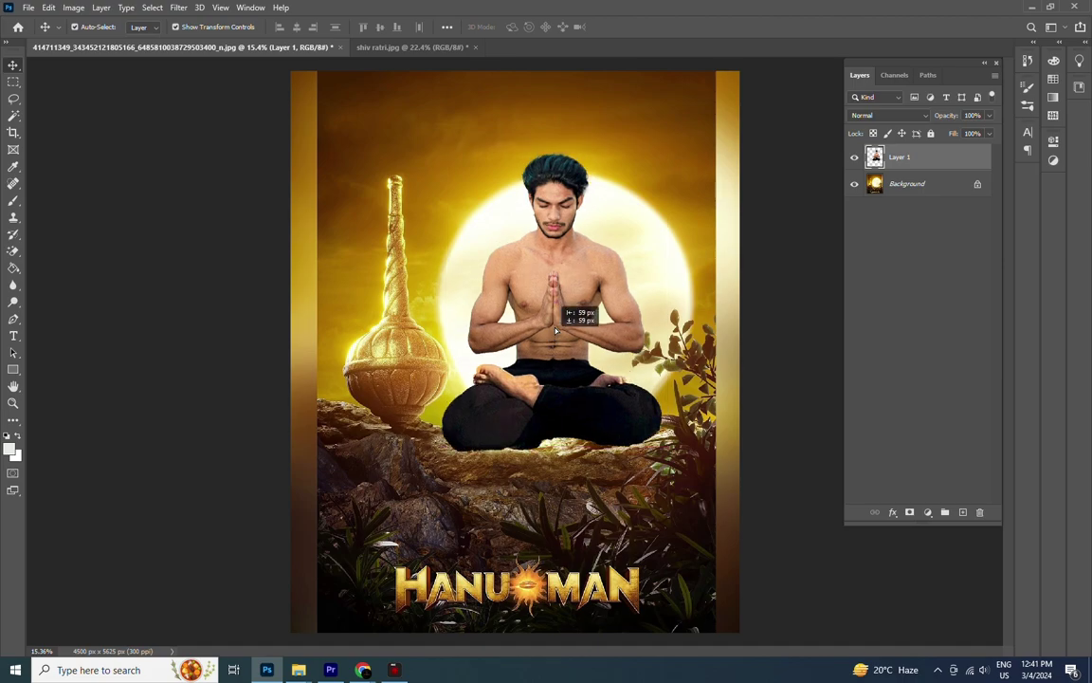
key("shift+Down")
key("shift+Down")
key("shift+Down")
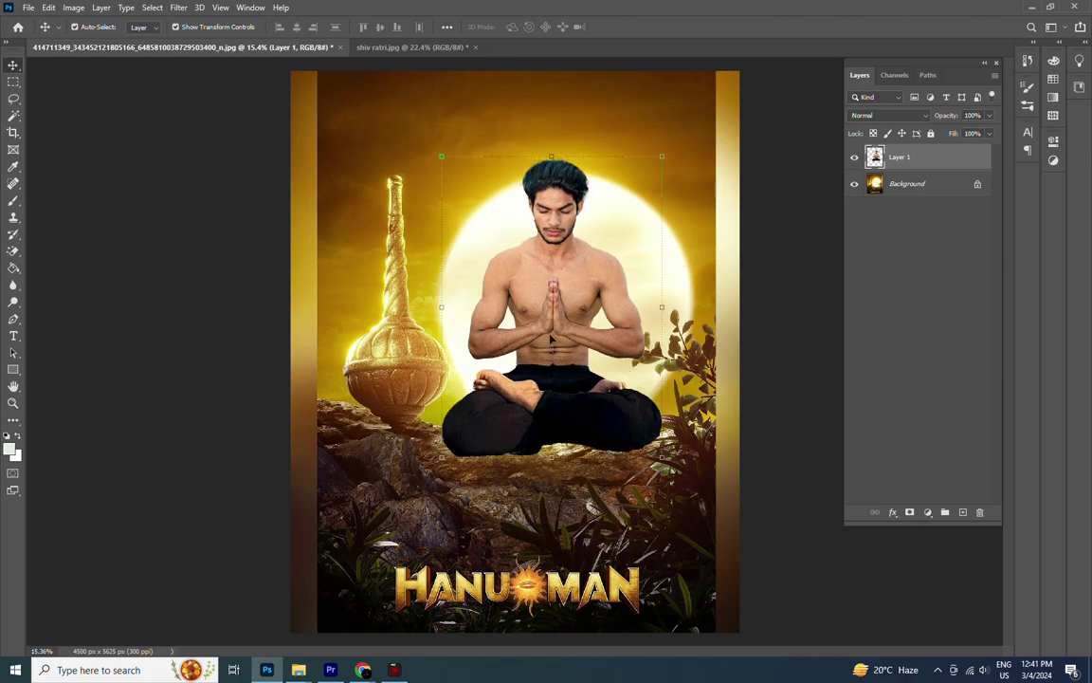
left_click(722, 437)
scroll(697, 438, "down", 2)
scroll(693, 439, "down", 1)
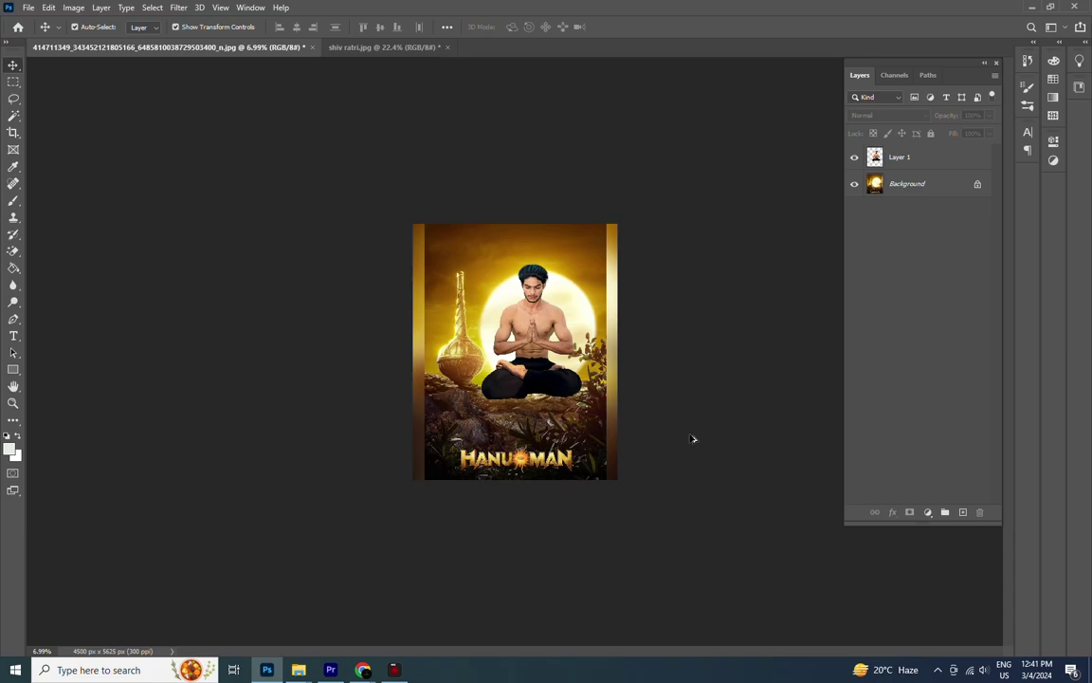
scroll(693, 438, "up", 1)
scroll(692, 438, "up", 2)
scroll(692, 438, "up", 2)
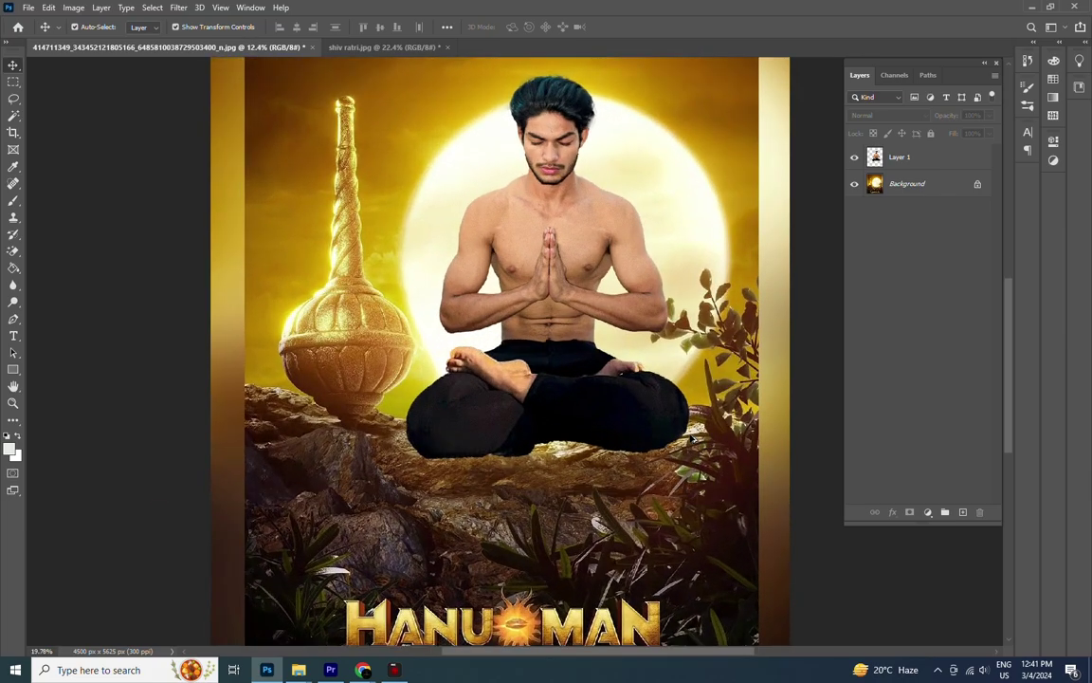
scroll(692, 438, "up", 1)
scroll(692, 438, "up", 1)
scroll(692, 438, "up", 1)
scroll(692, 438, "up", 1)
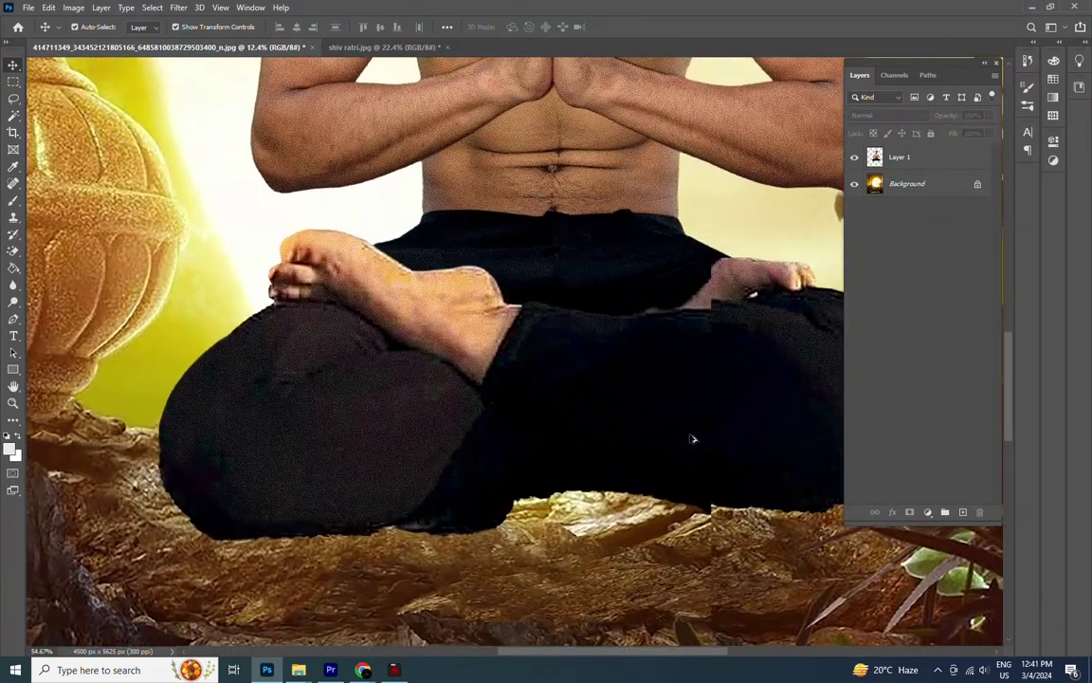
scroll(616, 432, "up", 1)
left_click(433, 294)
scroll(433, 285, "down", 1)
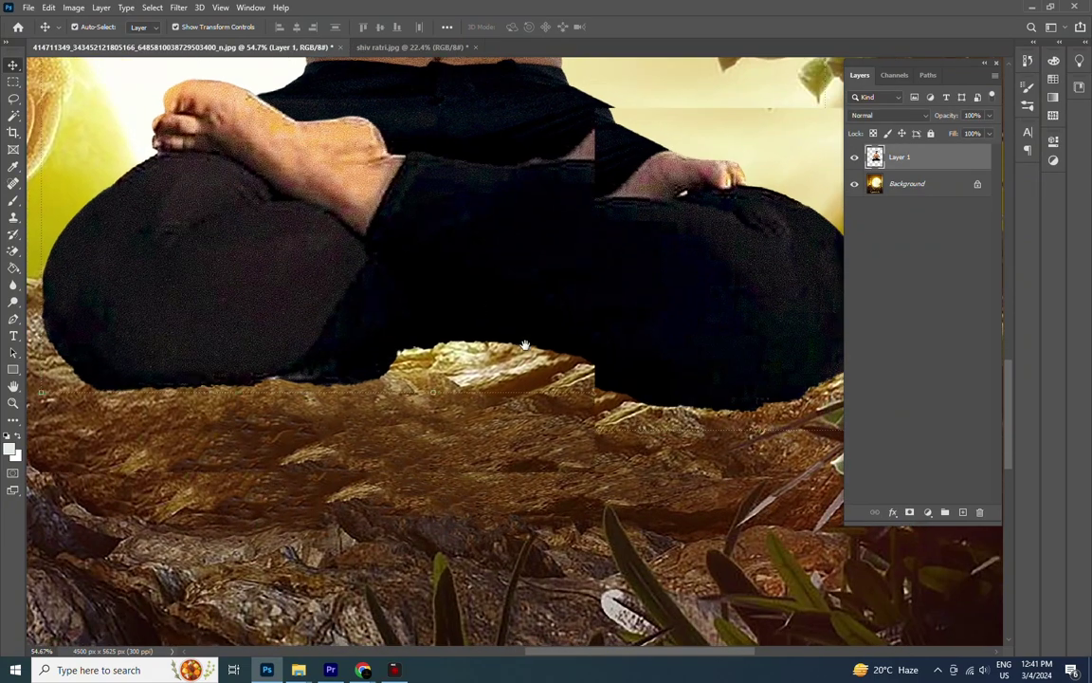
- Switch to the plain Eraser Tool and try soft erases on the leg, undoing them
right_click(14, 250)
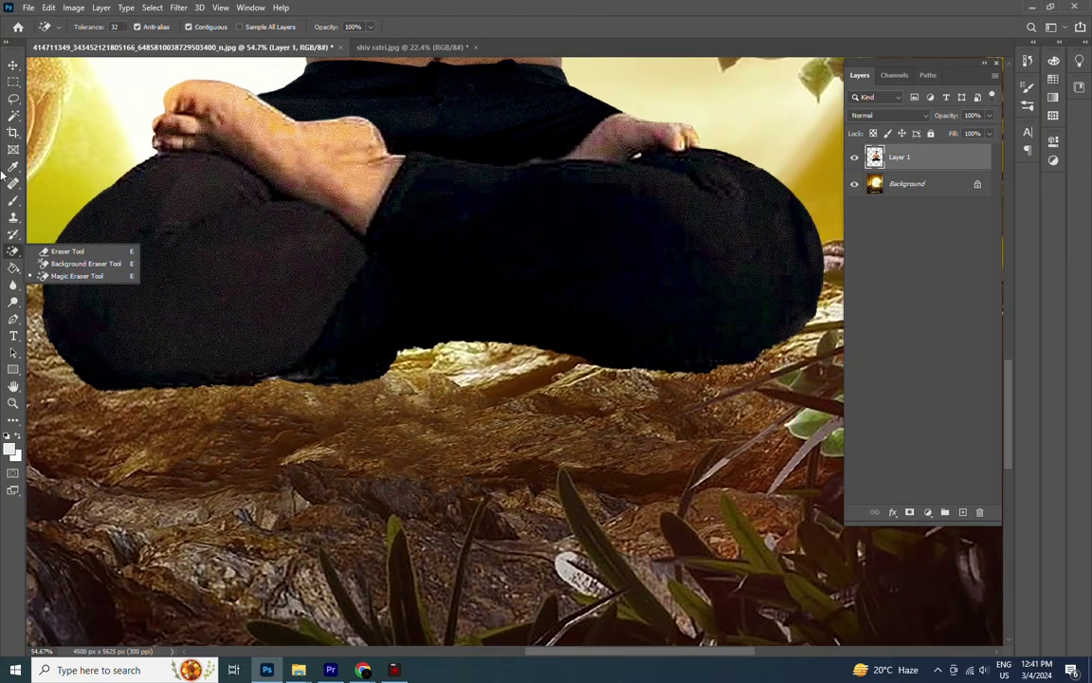
left_click(76, 247)
left_click_drag(166, 287, 152, 316)
key("ctrl+z")
right_click(290, 345)
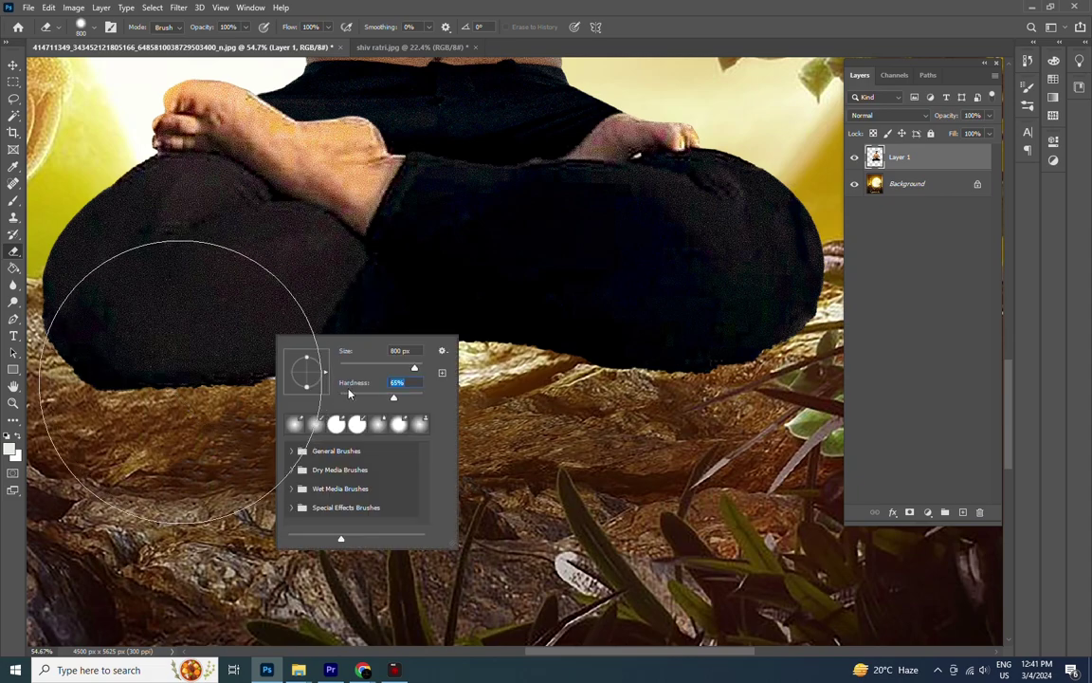
left_click(146, 389)
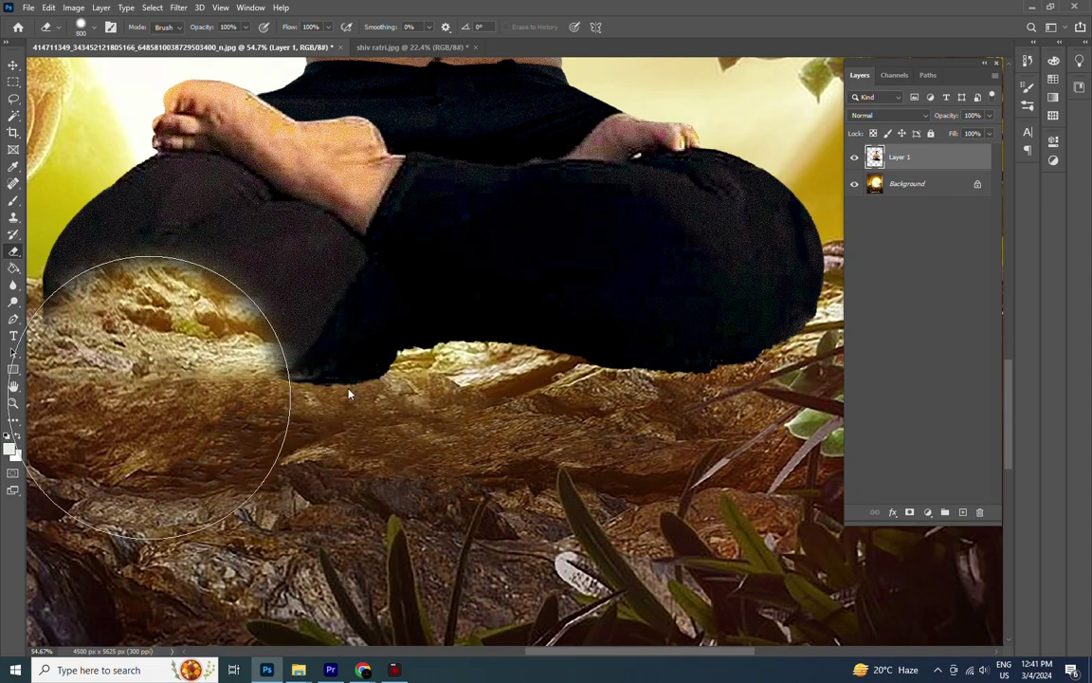
key("ctrl+z")
- Give the eraser a harder edge and trim the uneven lower edge of the crossed legs
right_click(255, 391)
left_click(243, 436)
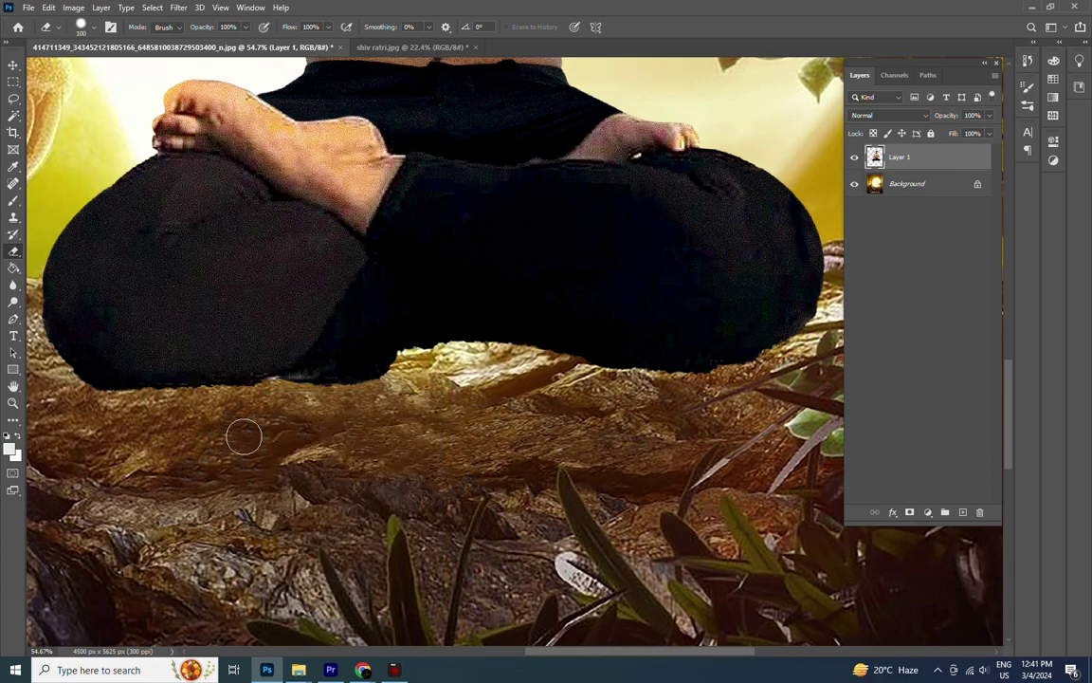
right_click(95, 370)
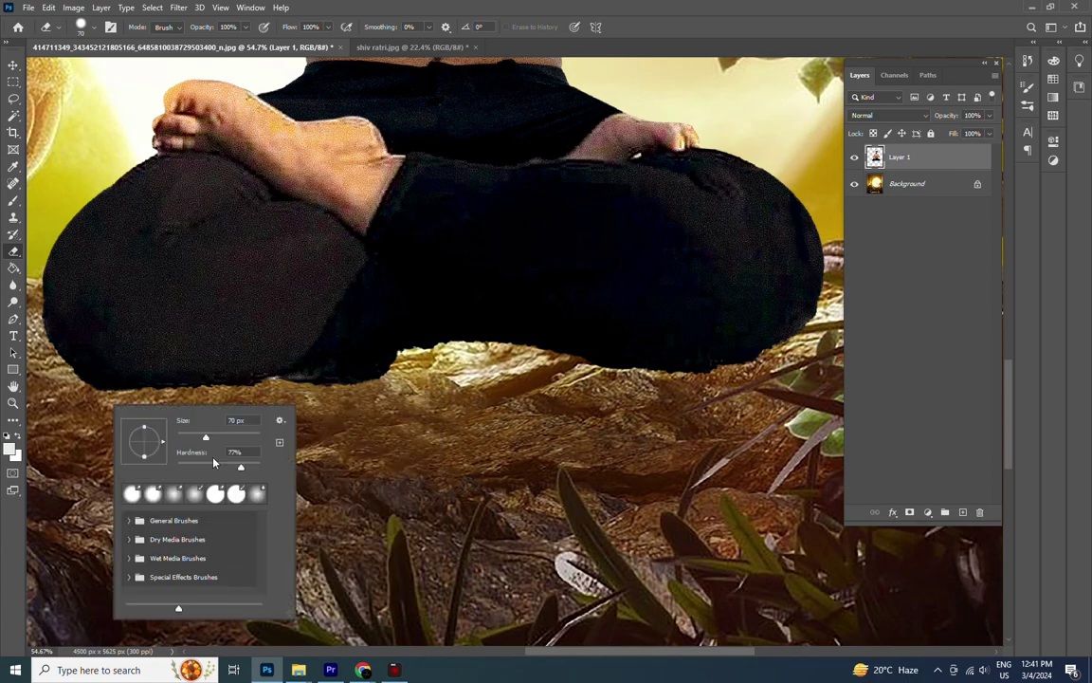
left_click(302, 407)
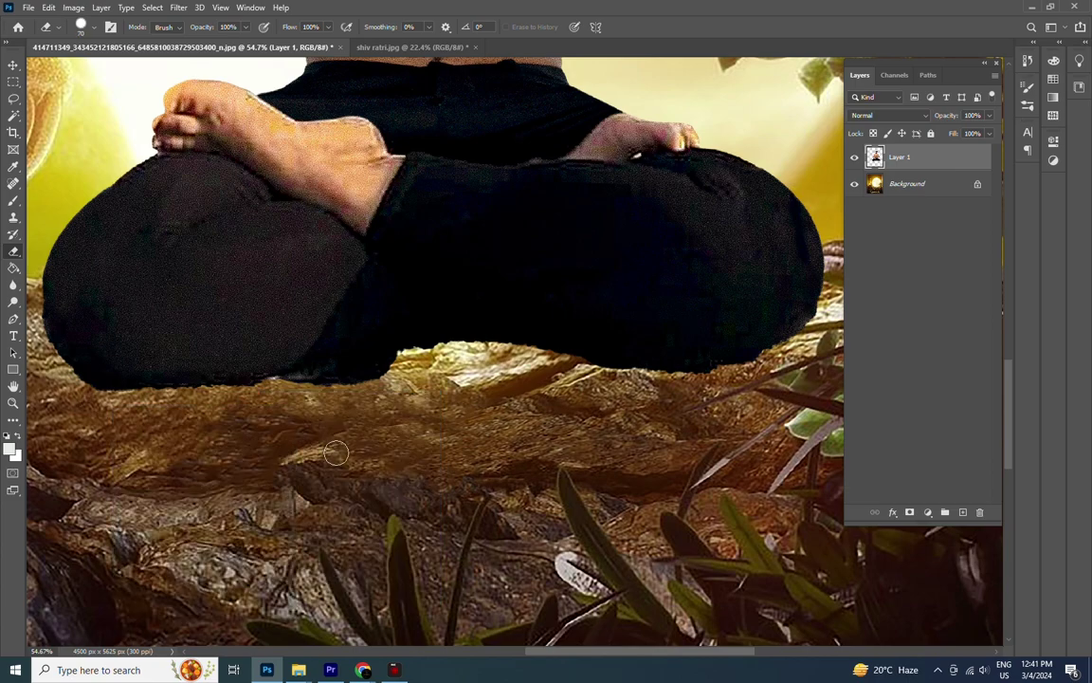
left_click(412, 363, "shift")
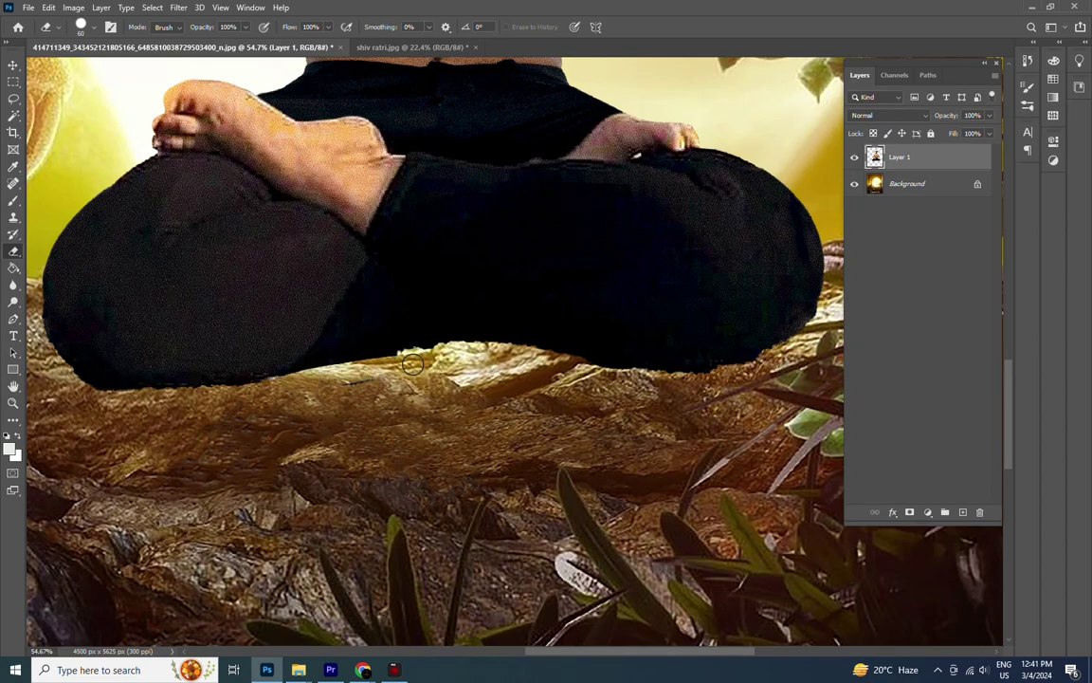
right_click(350, 399)
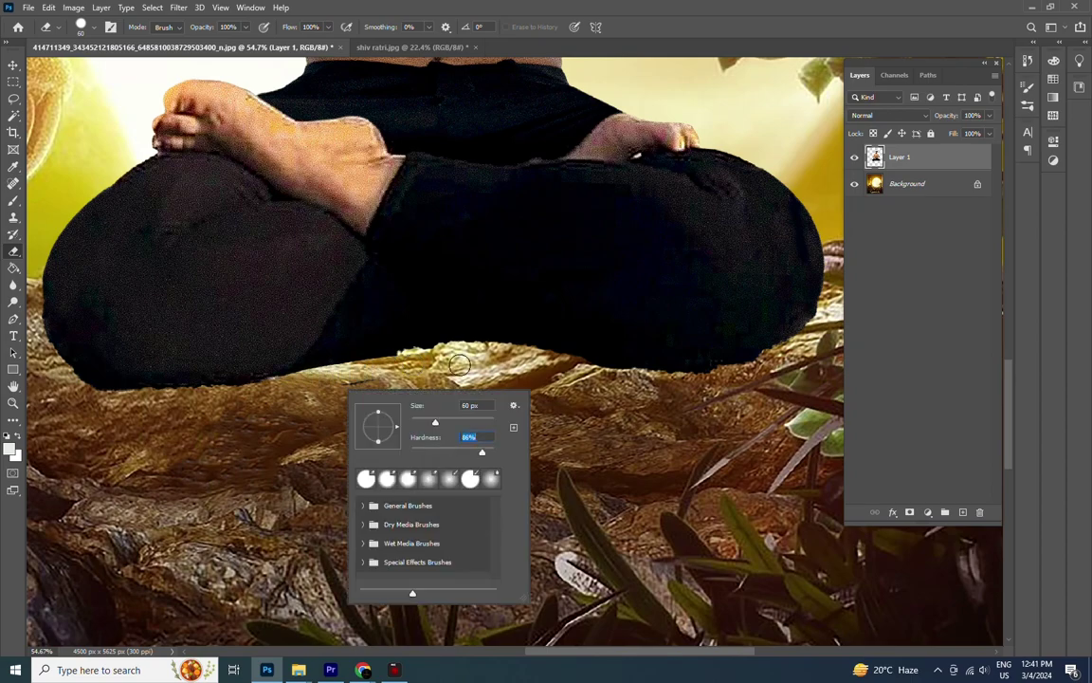
key("Return")
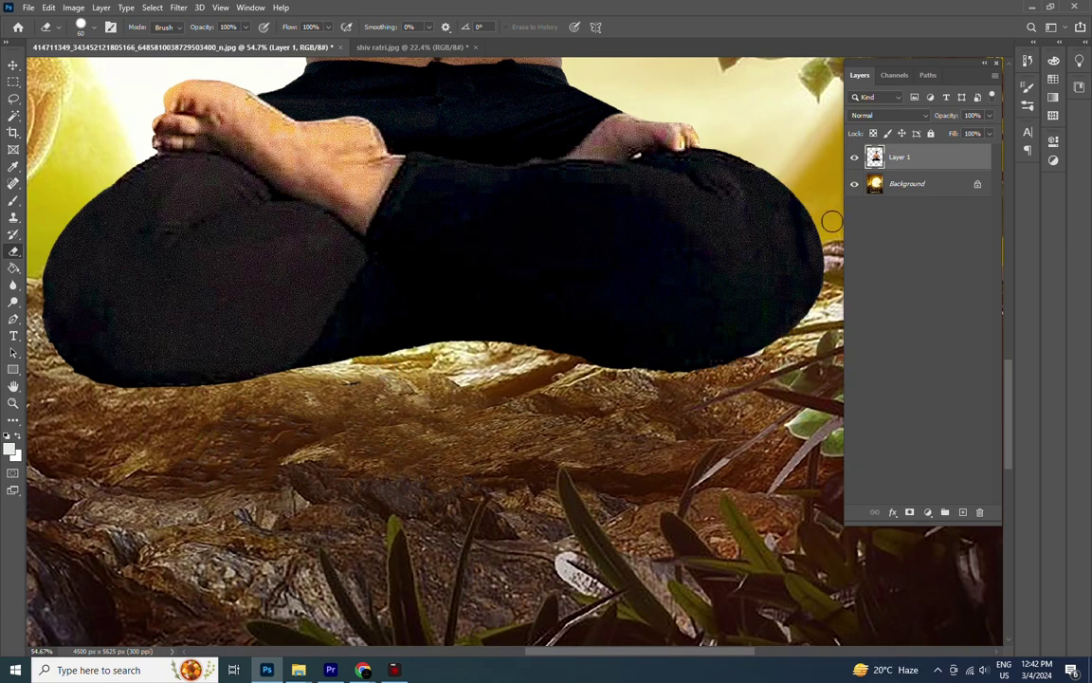
scroll(125, 376, "left", 2)
- Select the Background layer with the Move tool active
scroll(348, 363, "down", 3)
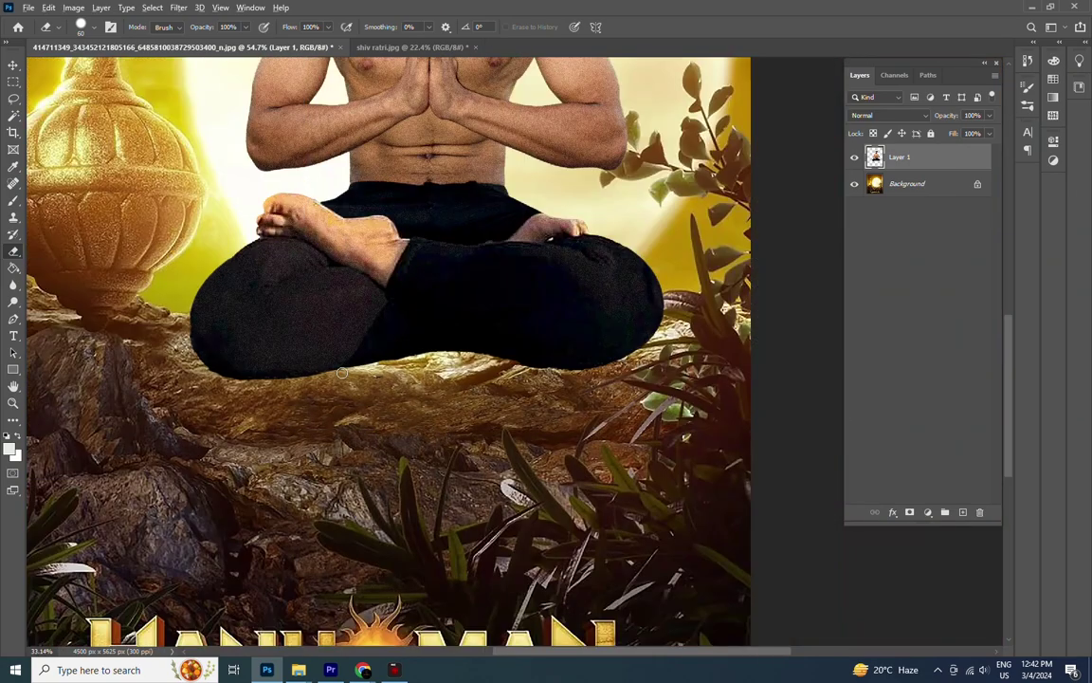
scroll(343, 372, "down", 2)
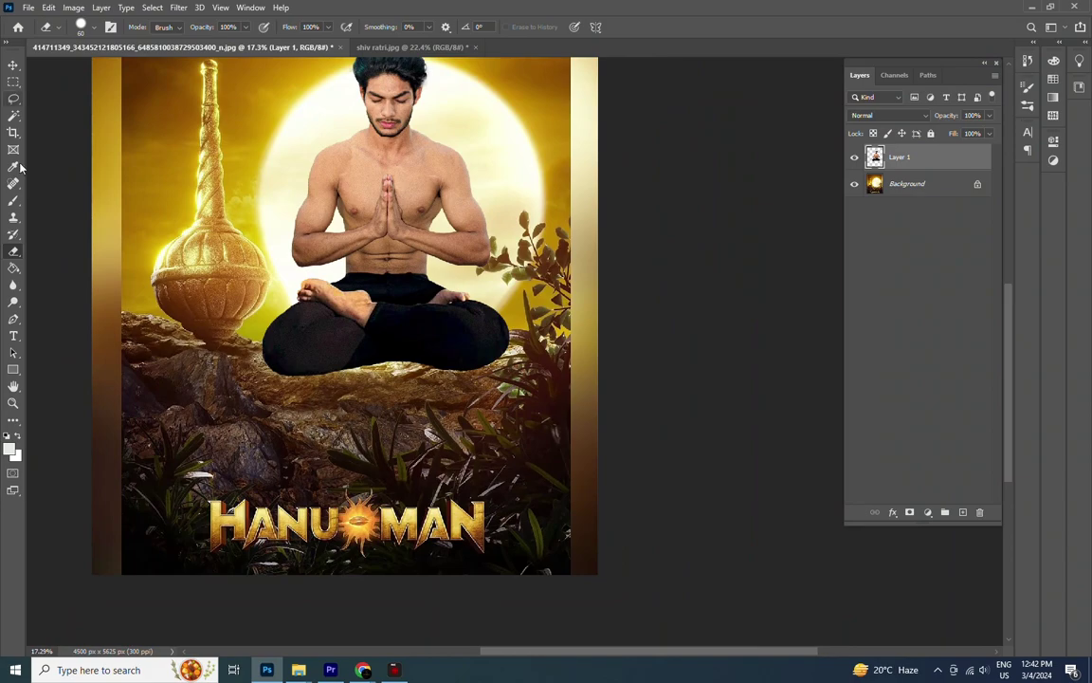
key("v")
scroll(414, 204, "up", 3)
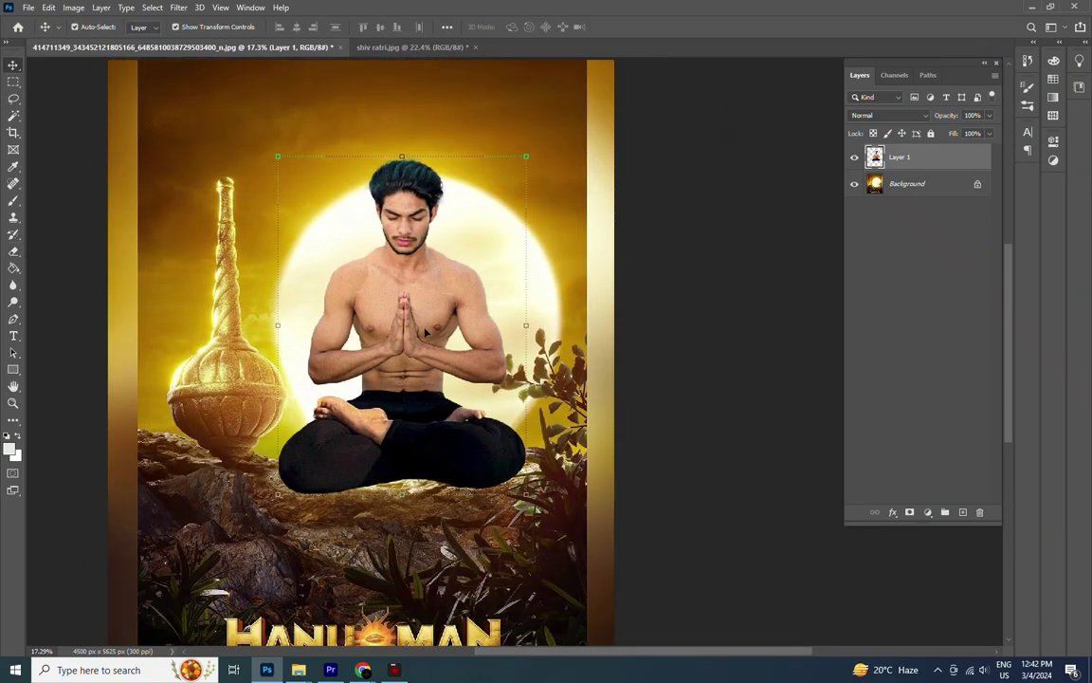
scroll(419, 455, "up", 1)
scroll(419, 461, "up", 3)
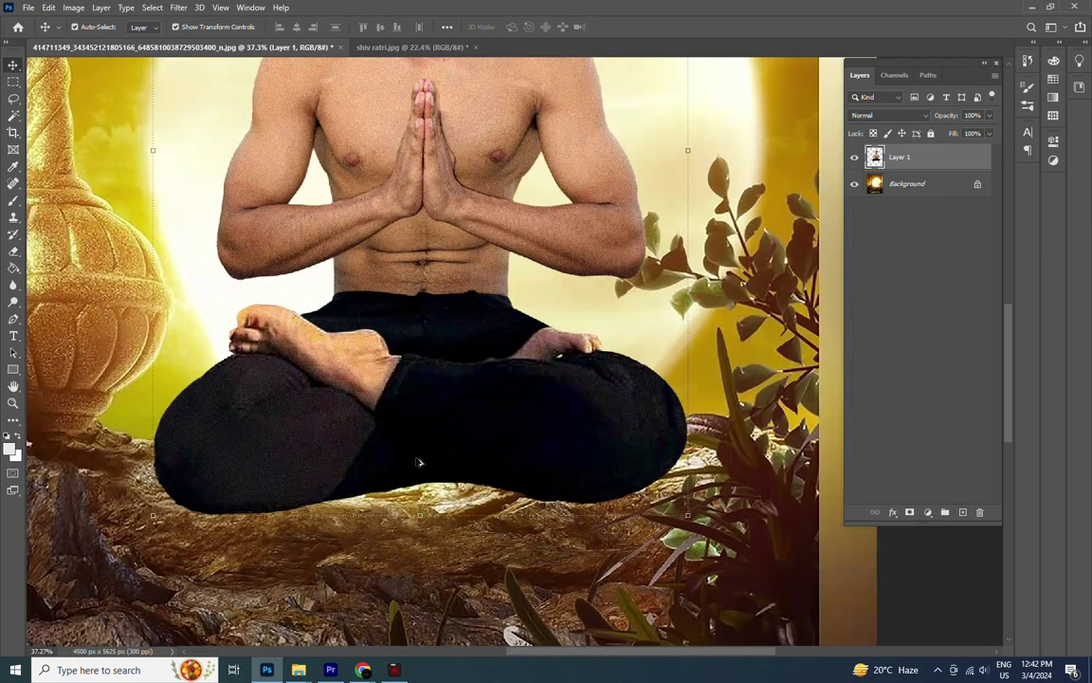
scroll(412, 486, "down", 3)
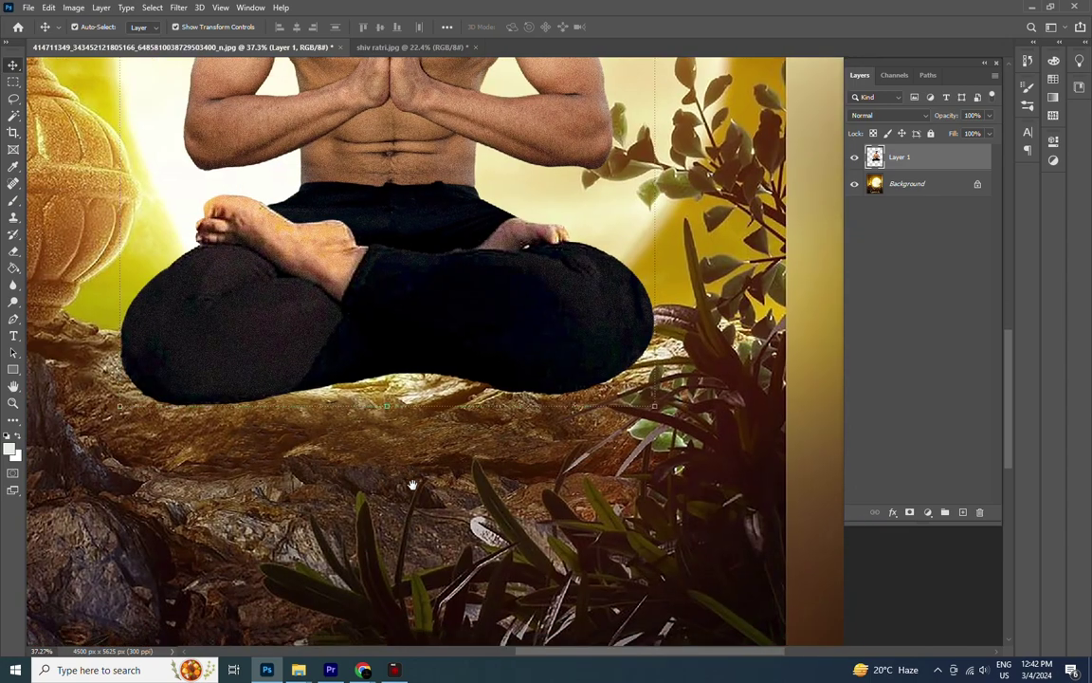
left_click(904, 198)
scroll(451, 402, "down", 2)
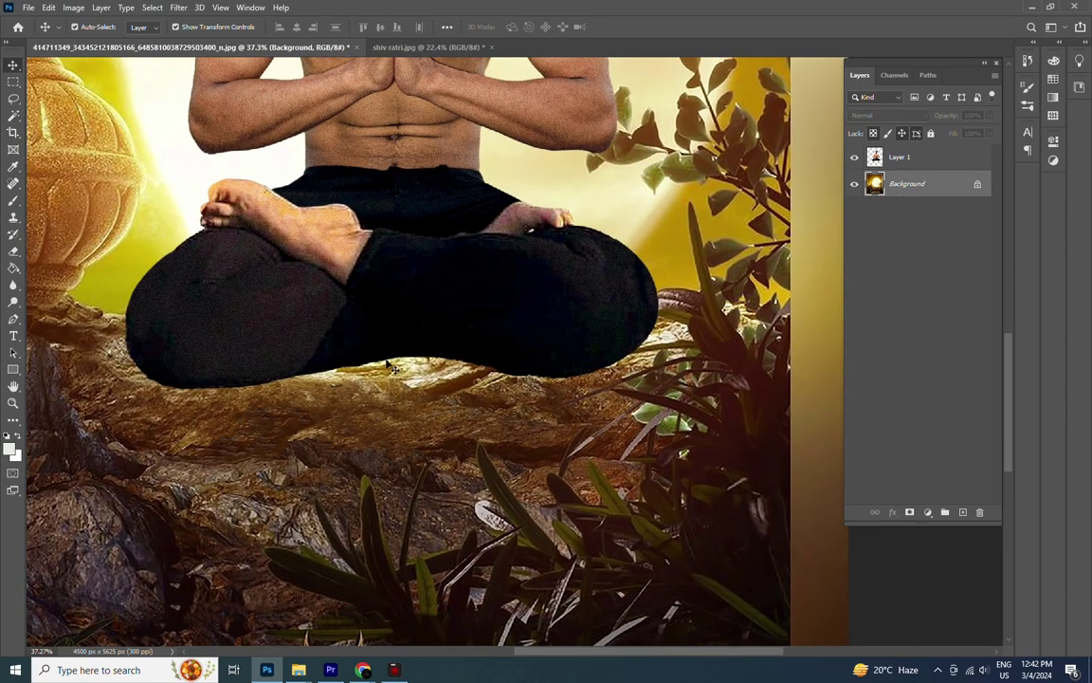
- Switch to the Brush Tool, reset the foreground to black, and add a new empty layer
right_click(13, 200)
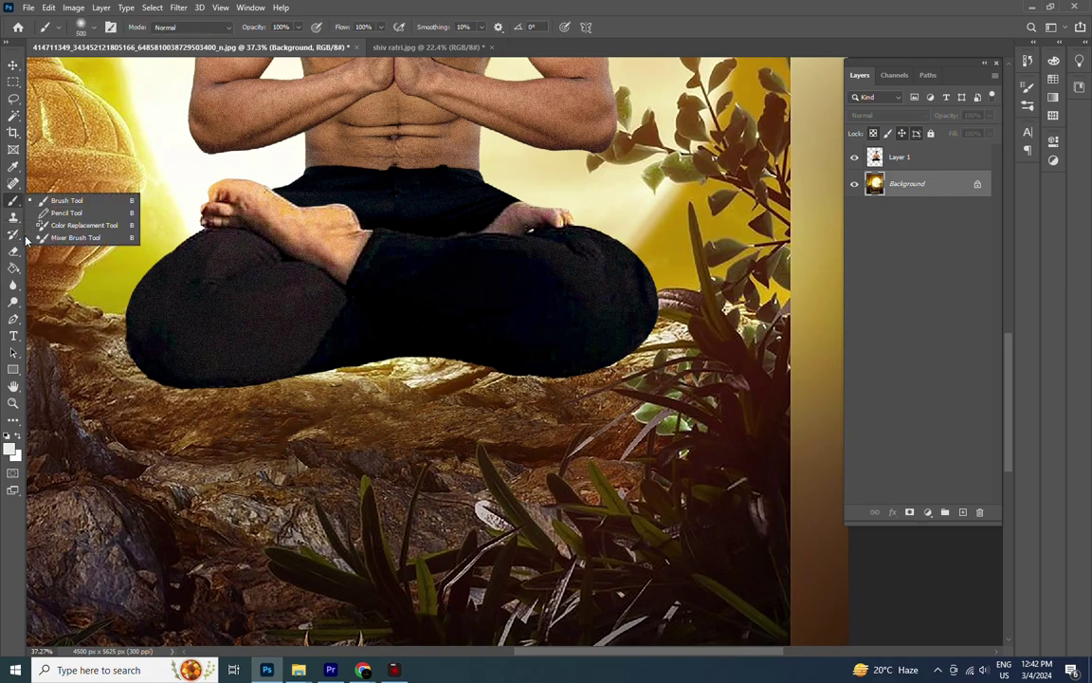
left_click(75, 195)
left_click(11, 449)
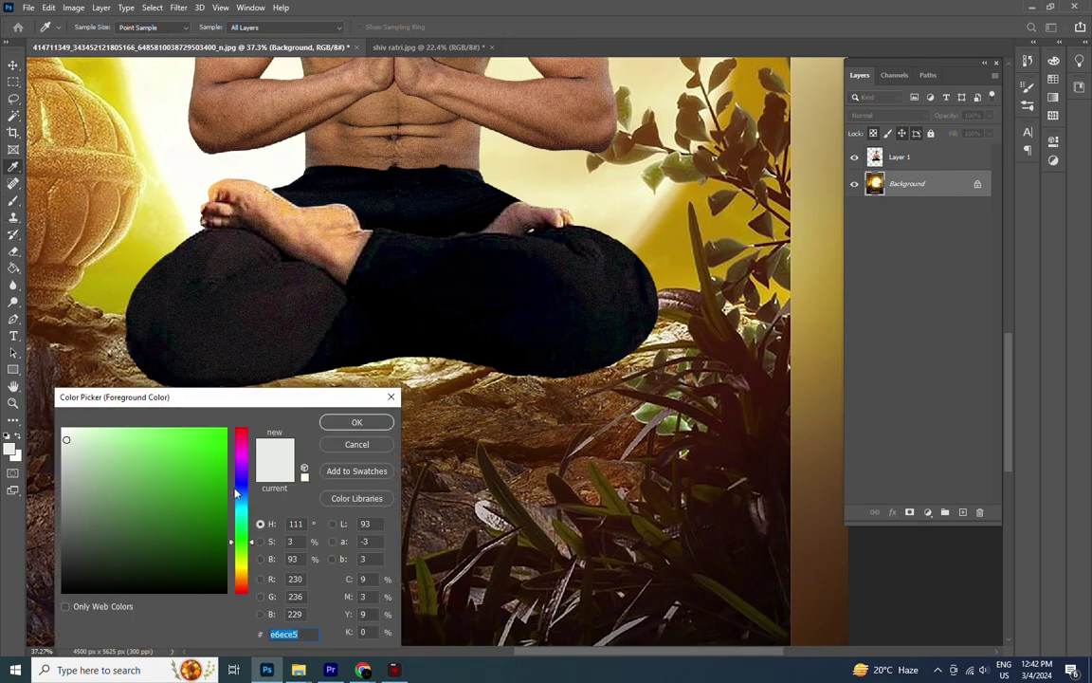
key("Return")
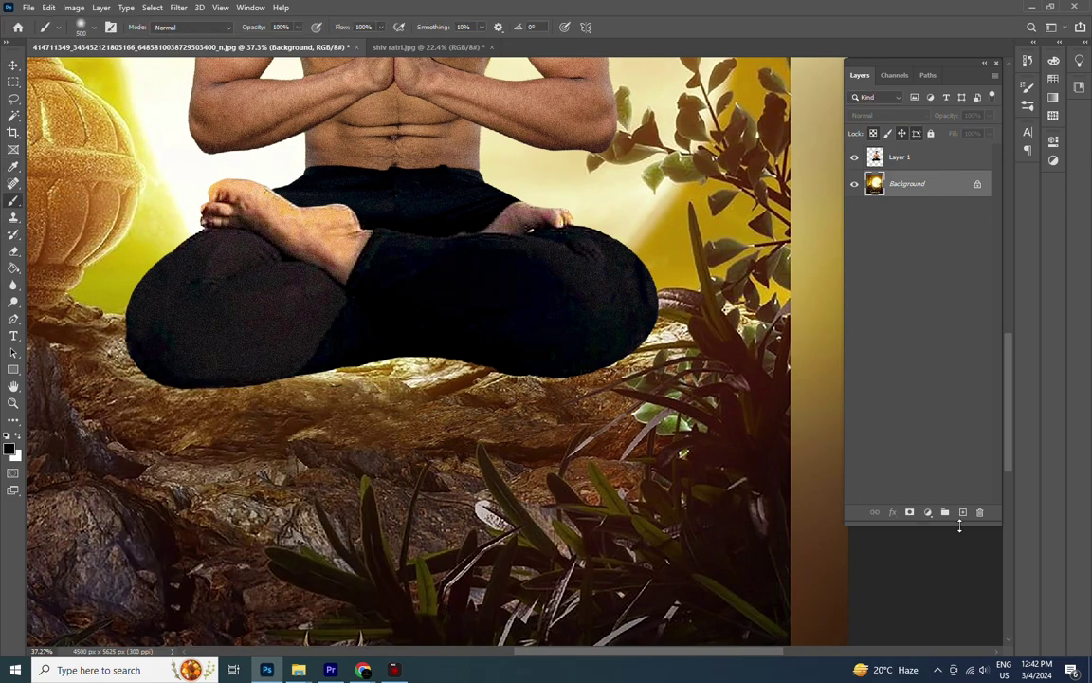
left_click(962, 520)
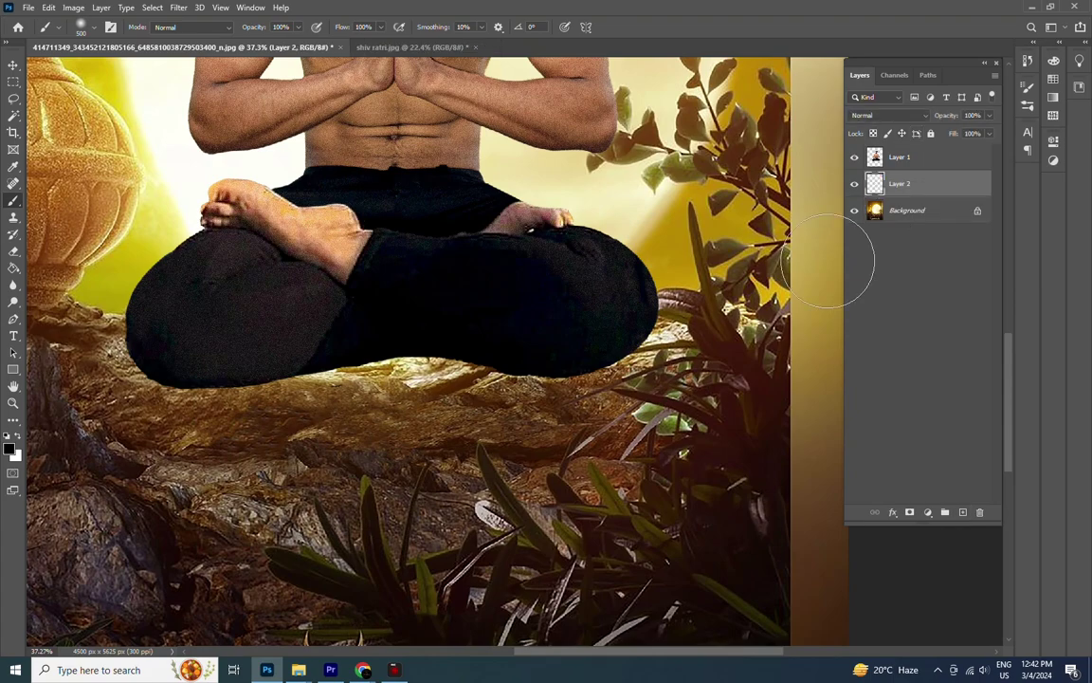
- Paint a soft black shadow under the man's crossed legs, adjusting brush size
key("bracketleft")
key("bracketleft")
left_click_drag(244, 341, 215, 377)
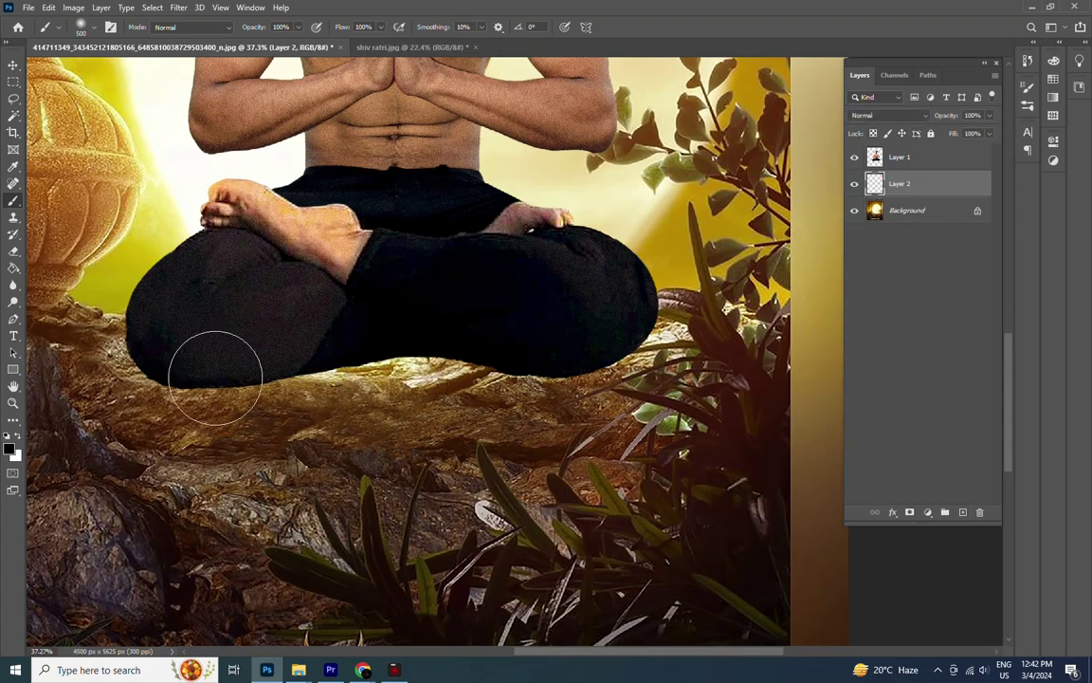
mouse_move(133, 377)
left_mouse_down()
mouse_move(374, 388)
mouse_move(550, 369)
left_mouse_up()
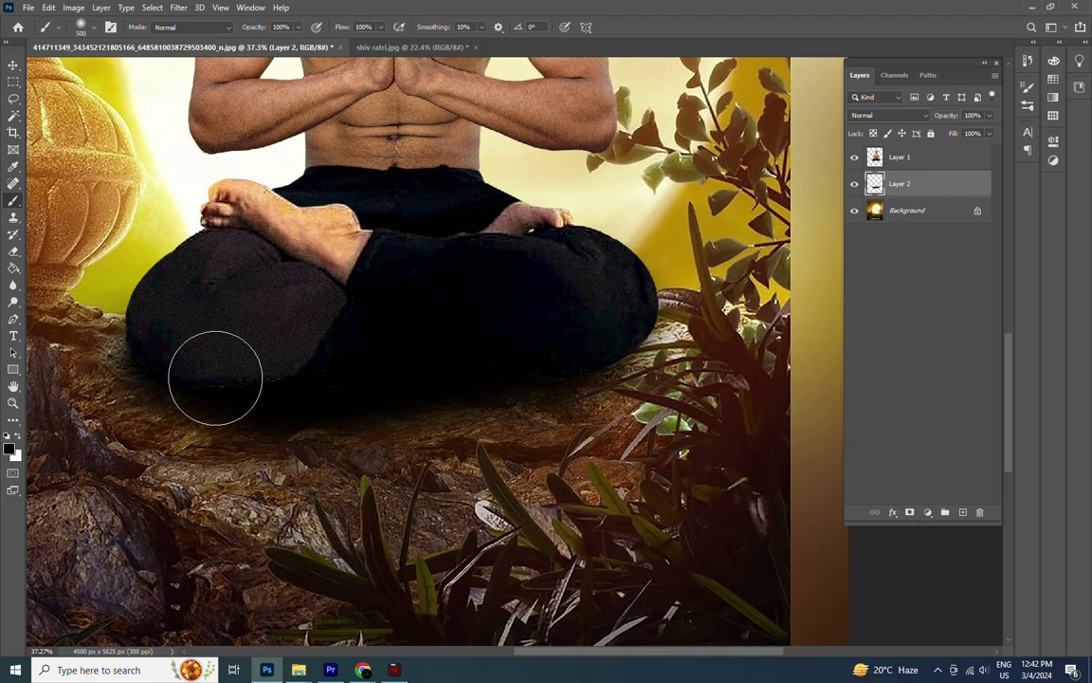
scroll(495, 336, "down", 2)
scroll(495, 336, "down", 2)
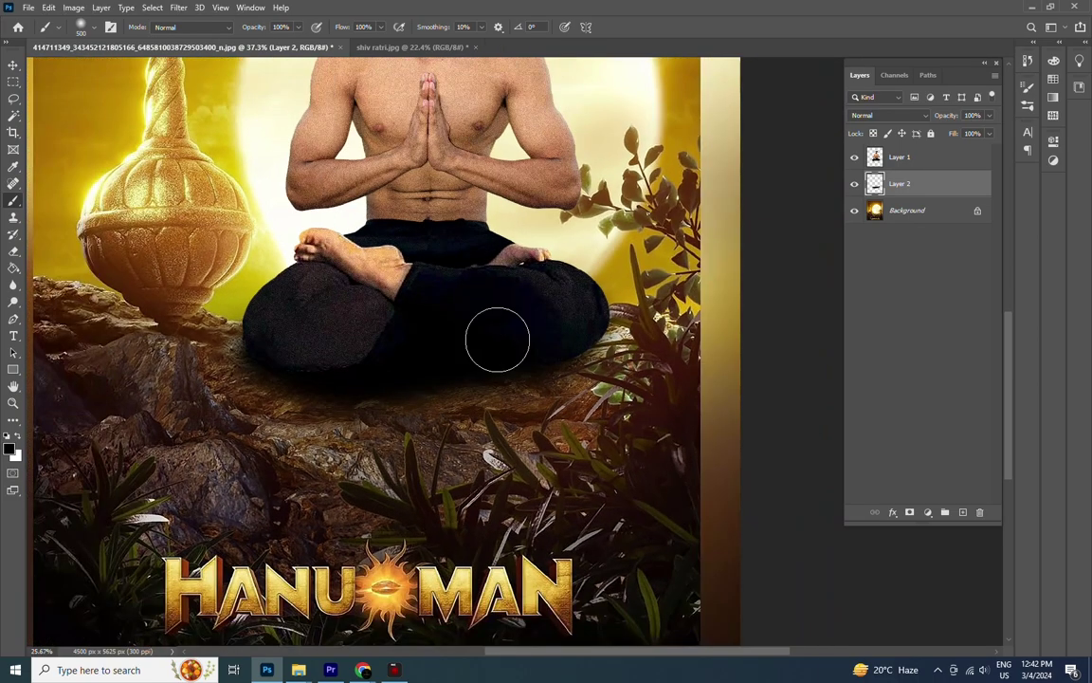
key("bracketright")
key("bracketright")
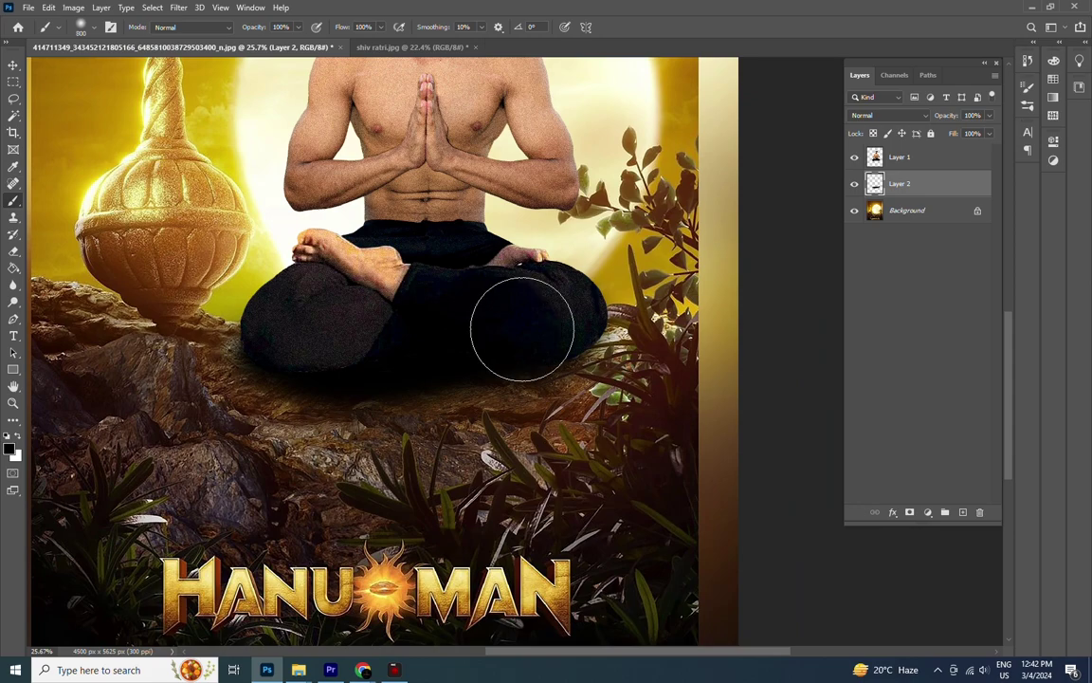
key("bracketright")
key("bracketright")
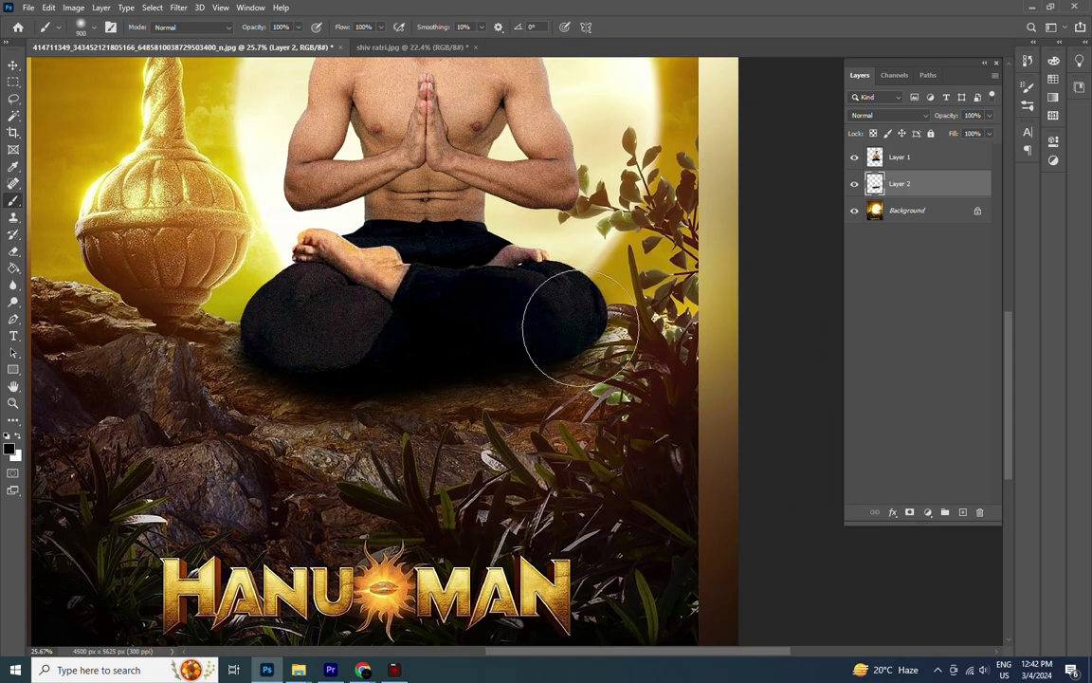
key("bracketleft")
key("bracketleft")
key("bracketleft")
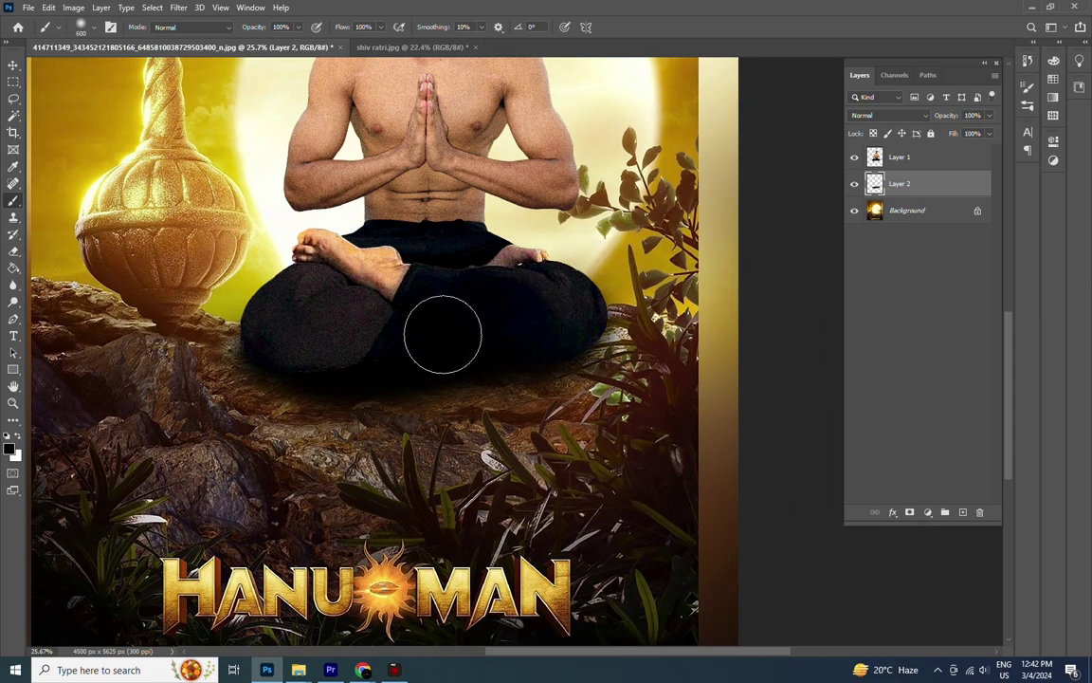
key("bracketright")
key("bracketright")
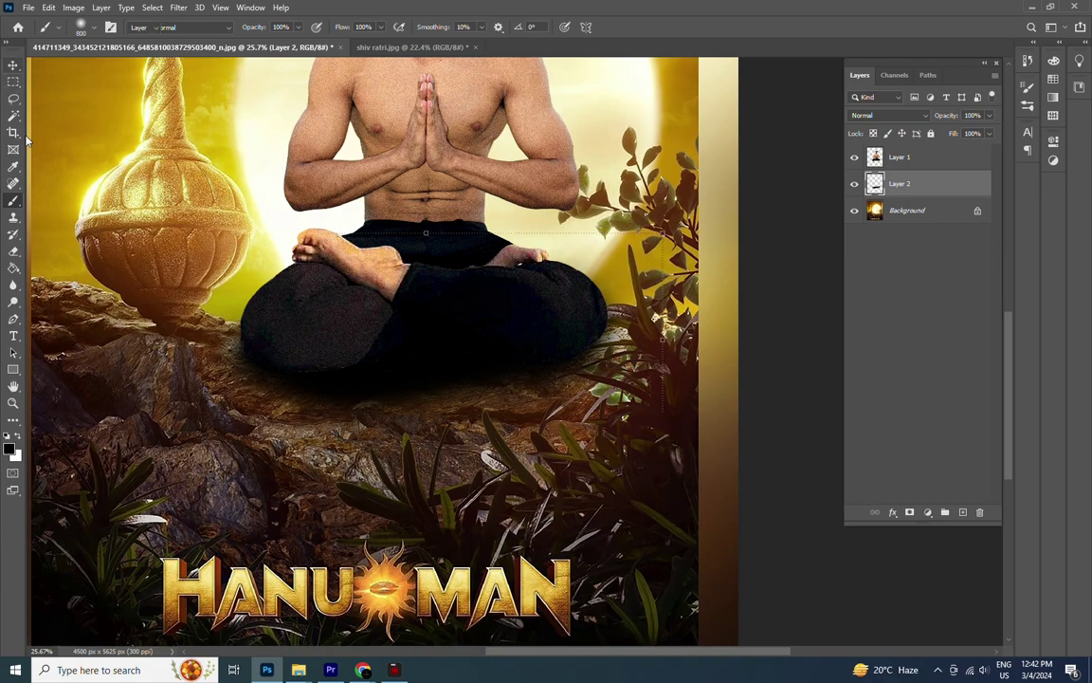
key("v")
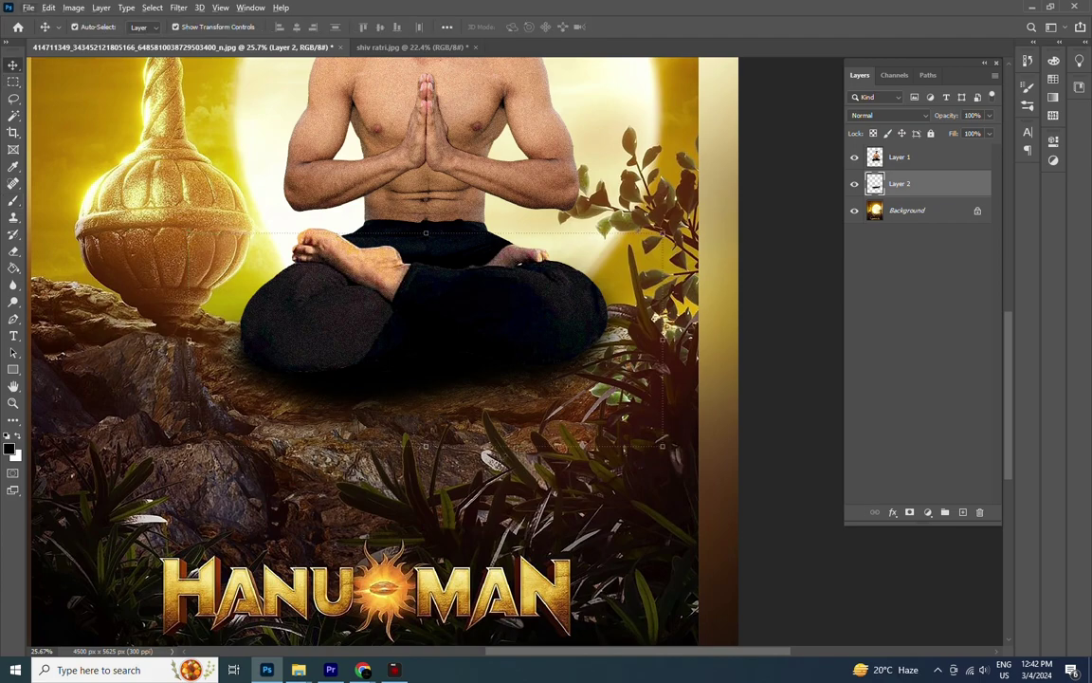
- Enlarge the Layer 2 shadow, tilt it slightly, stretch it down and narrow both sides
left_click_drag(662, 446, 625, 431)
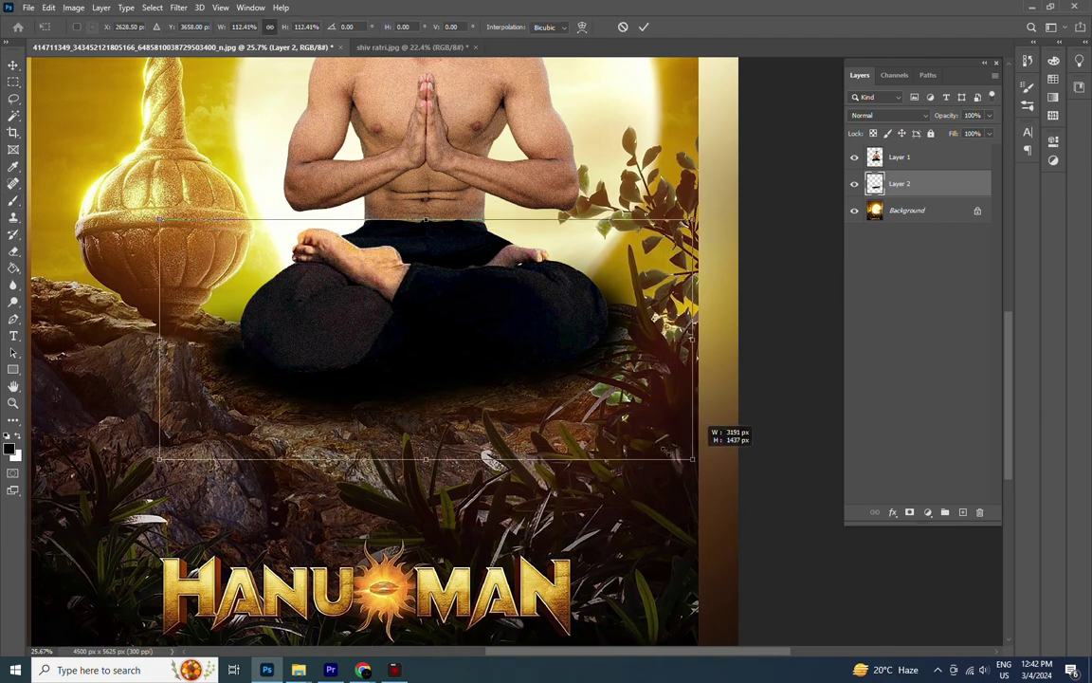
left_click_drag(699, 343, 741, 283)
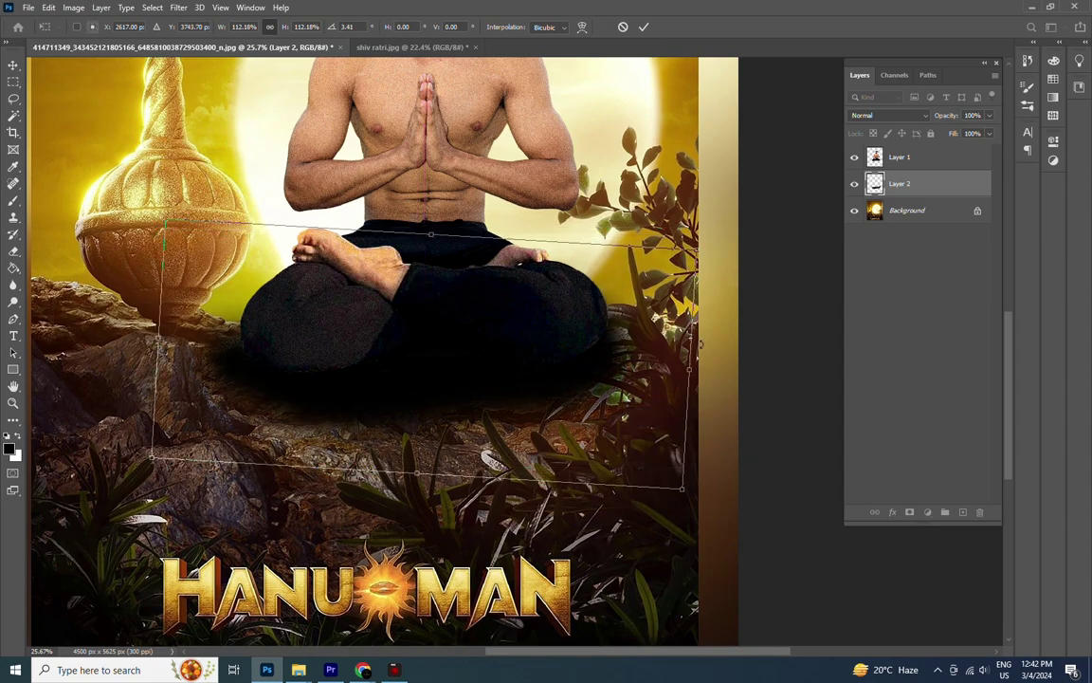
left_click_drag(417, 474, 417, 479)
left_click_drag(155, 340, 170, 344)
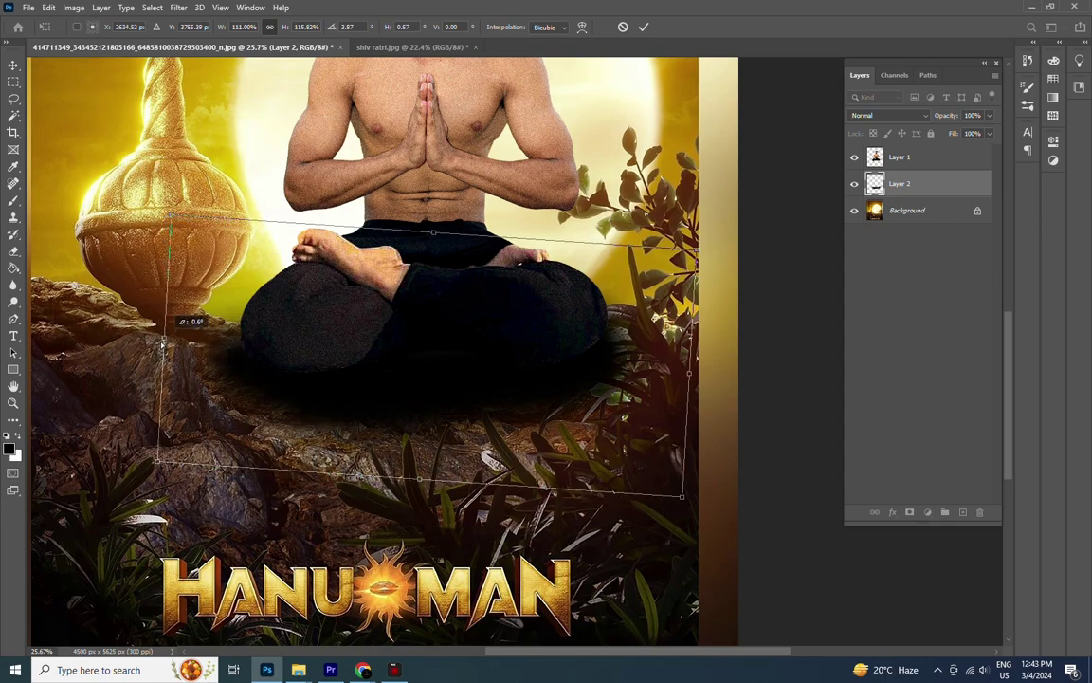
left_click_drag(696, 383, 749, 403)
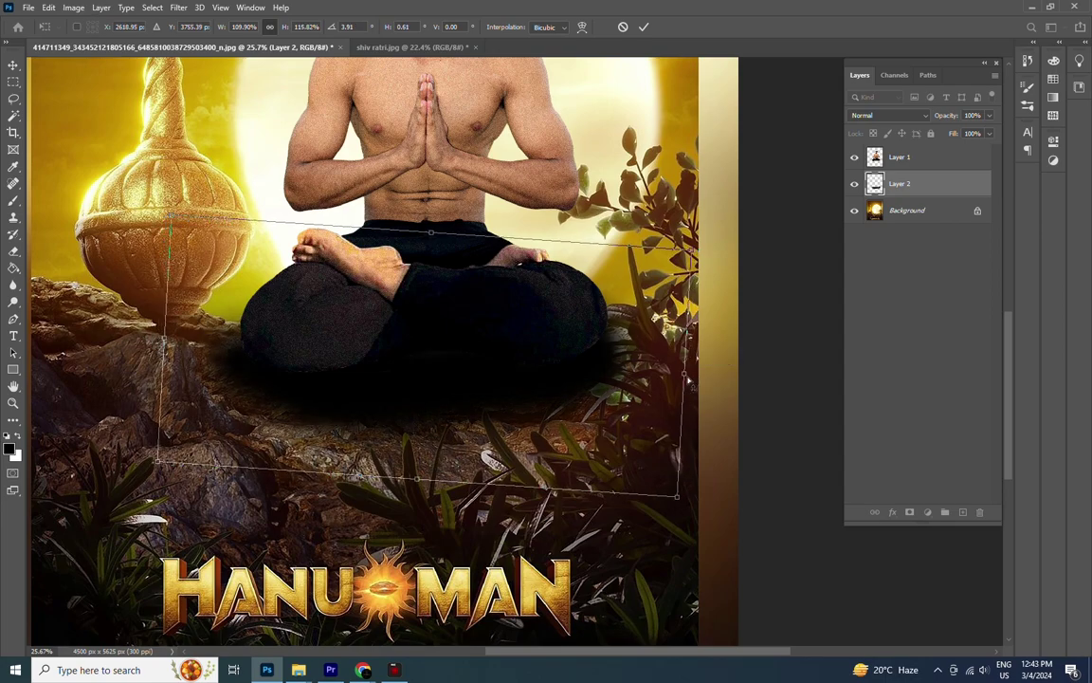
key("Return")
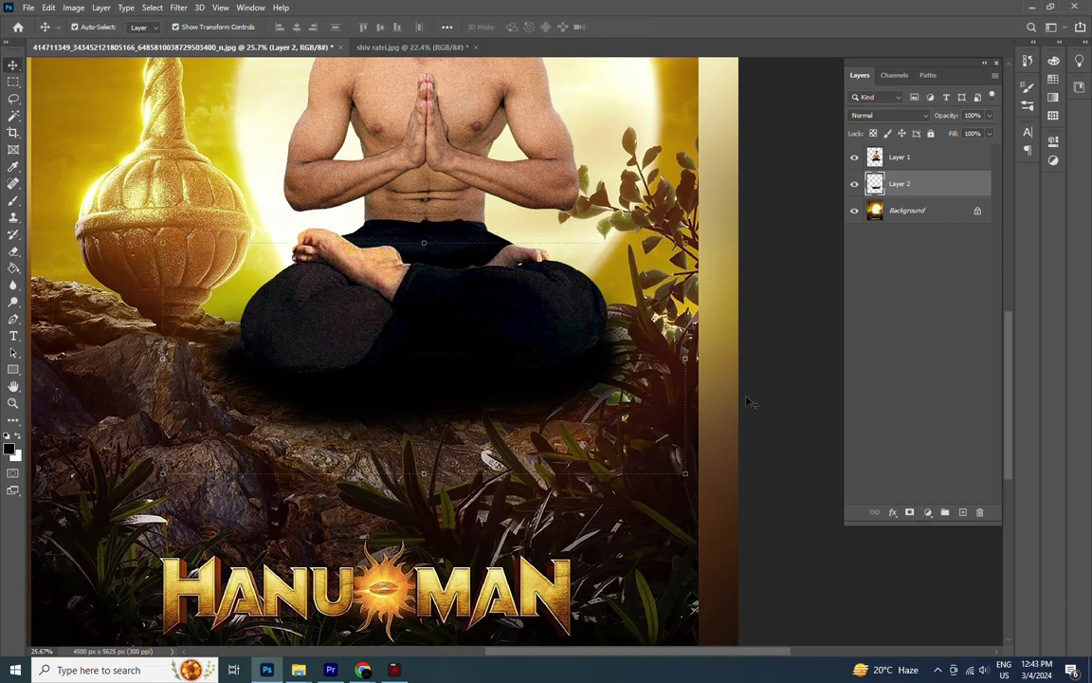
- Duplicate the shadow layer, preview blend modes on the copy, then hide it and select Layer 2
scroll(749, 403, "up", 1)
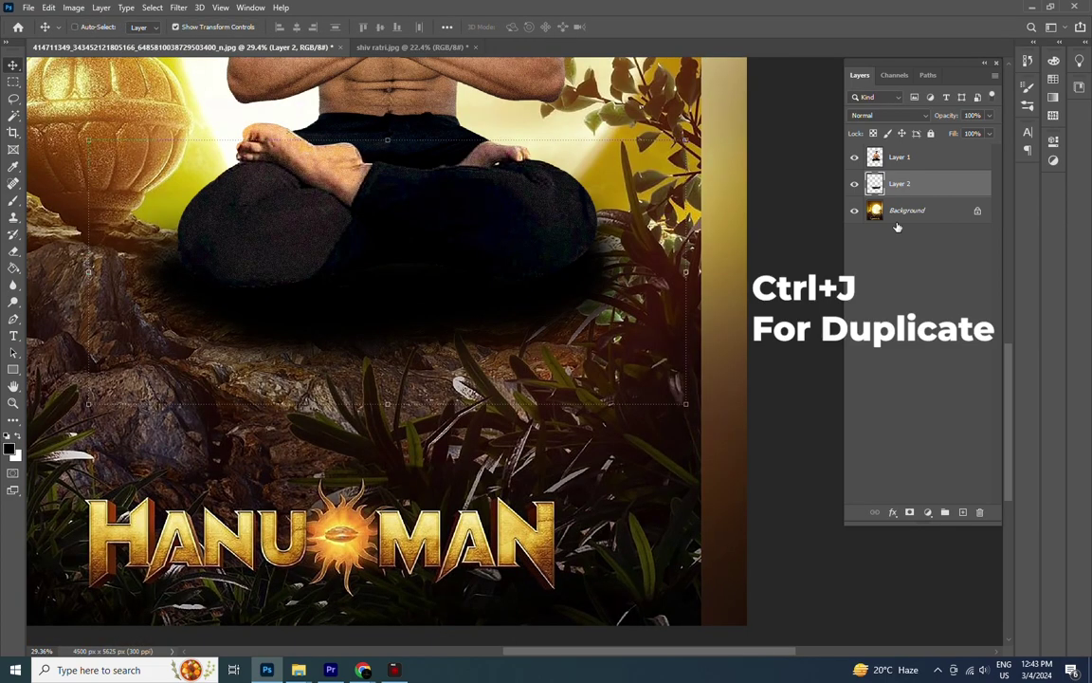
key("ctrl+j")
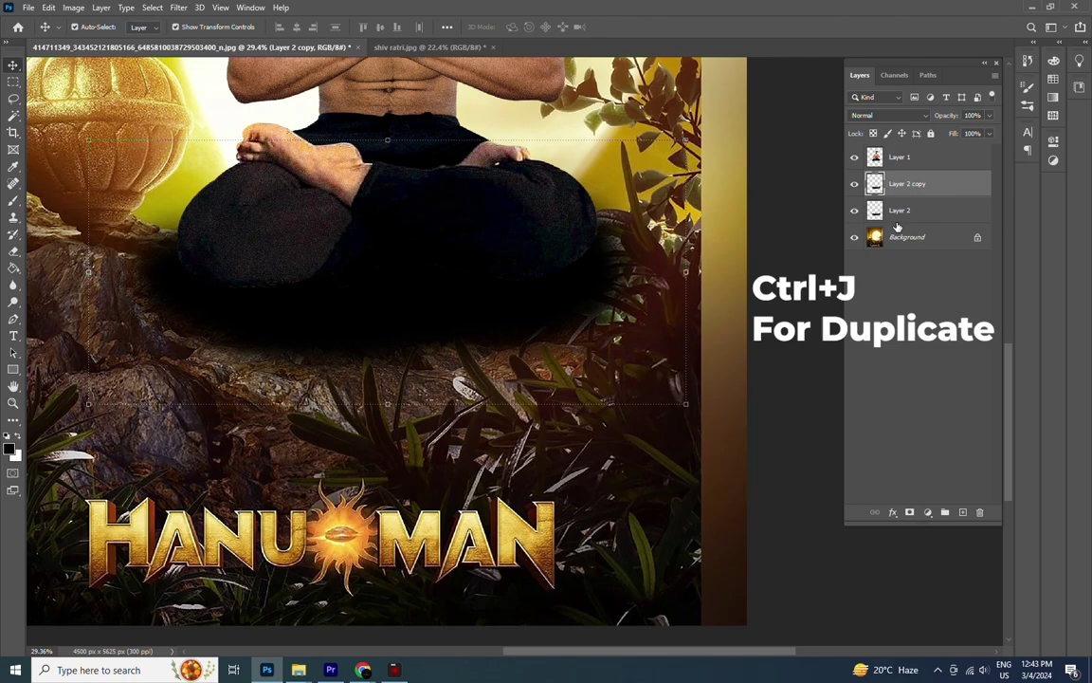
left_click(889, 115)
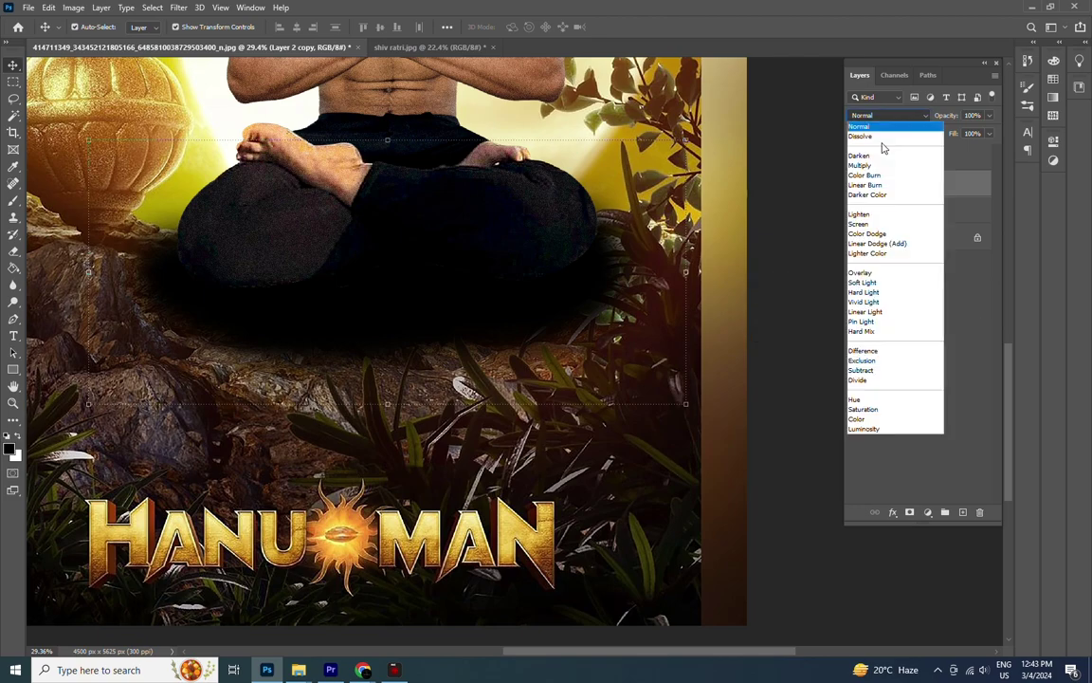
key("Down")
key("Down")
key("Down")
key("Down")
key("Down")
key("Down")
key("Down")
key("Down")
key("Down")
key("Down")
key("Down")
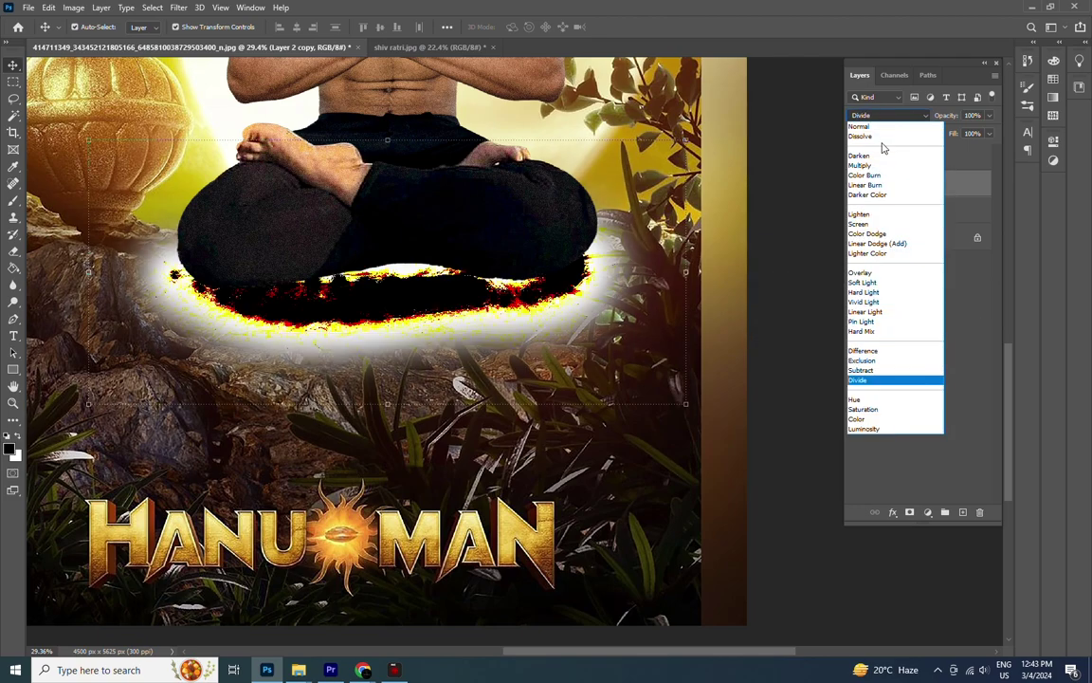
key("Up")
key("Up")
key("Up")
key("Escape")
key("ctrl+comma")
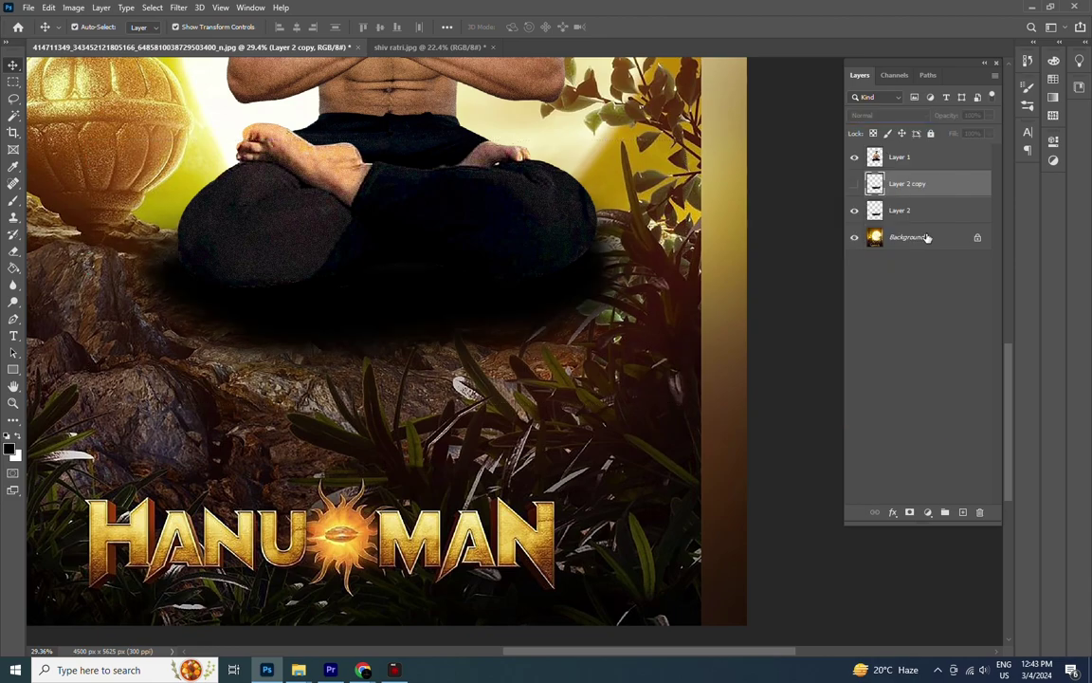
key("alt+bracketleft")
- Set Layer 2 to Soft Light blending and nudge it slightly lower
left_click(889, 115)
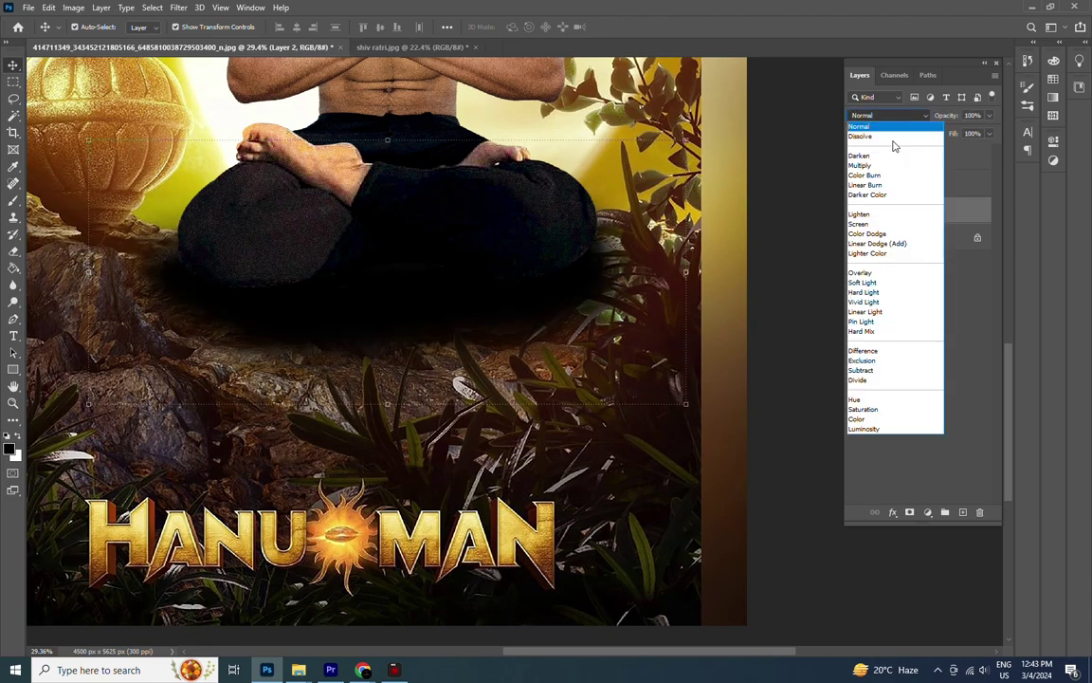
key("Down")
key("Down")
key("Down")
key("Down")
key("Down")
key("Up")
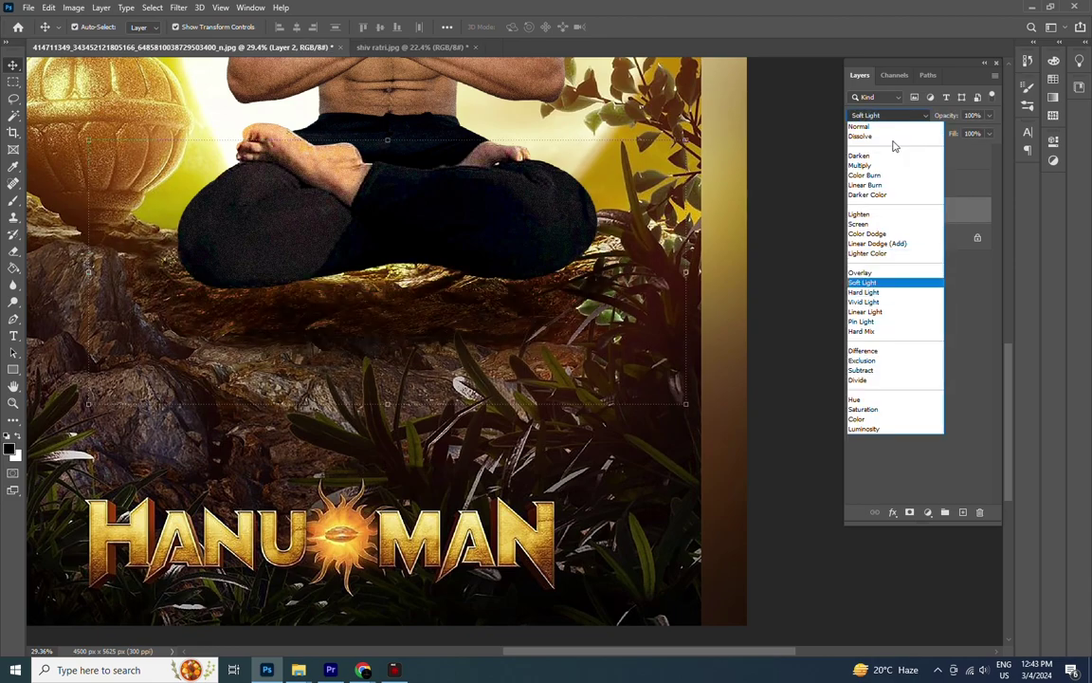
key("Return")
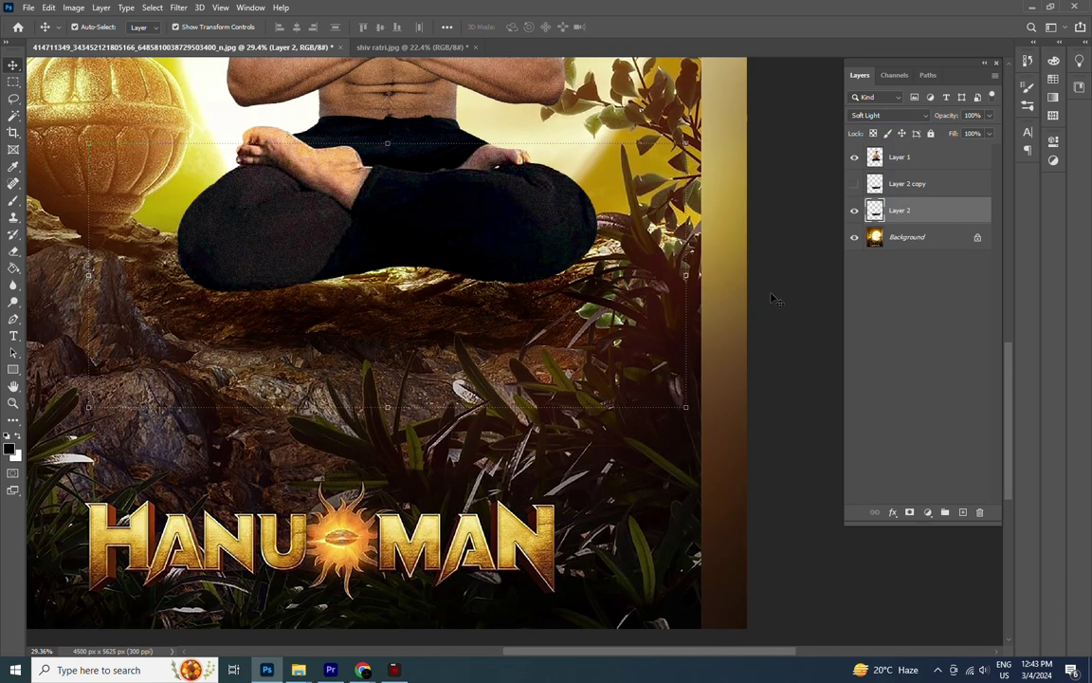
left_click_drag(459, 316, 459, 339)
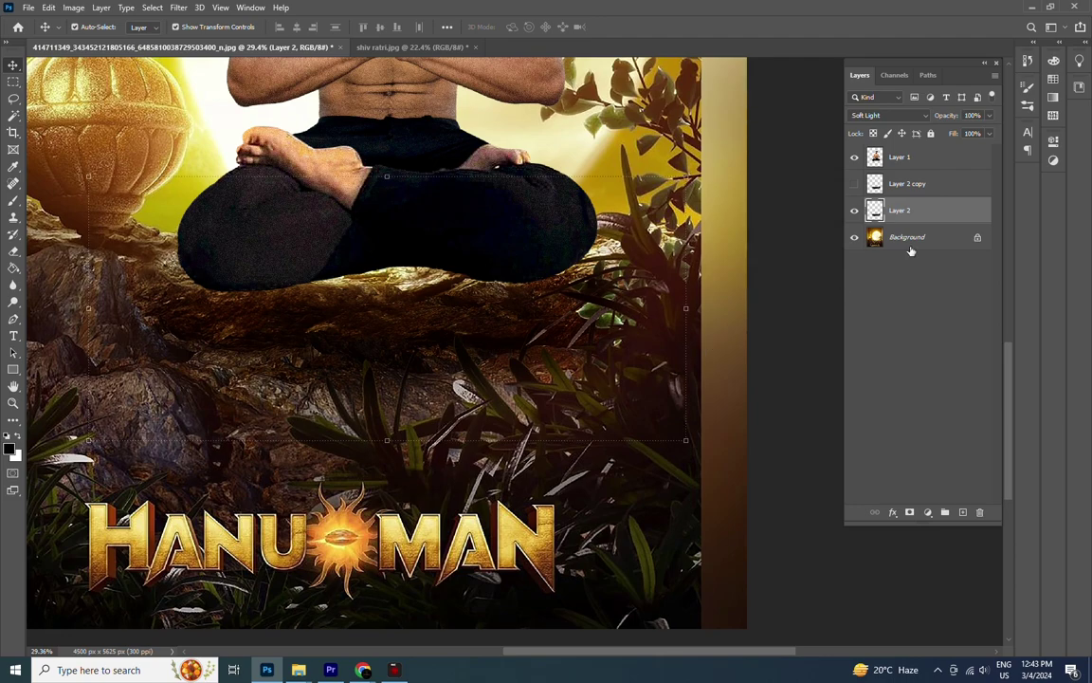
- Squash the Layer 2 copy shadow to about 87% width and 59% height under the legs
left_click(891, 183)
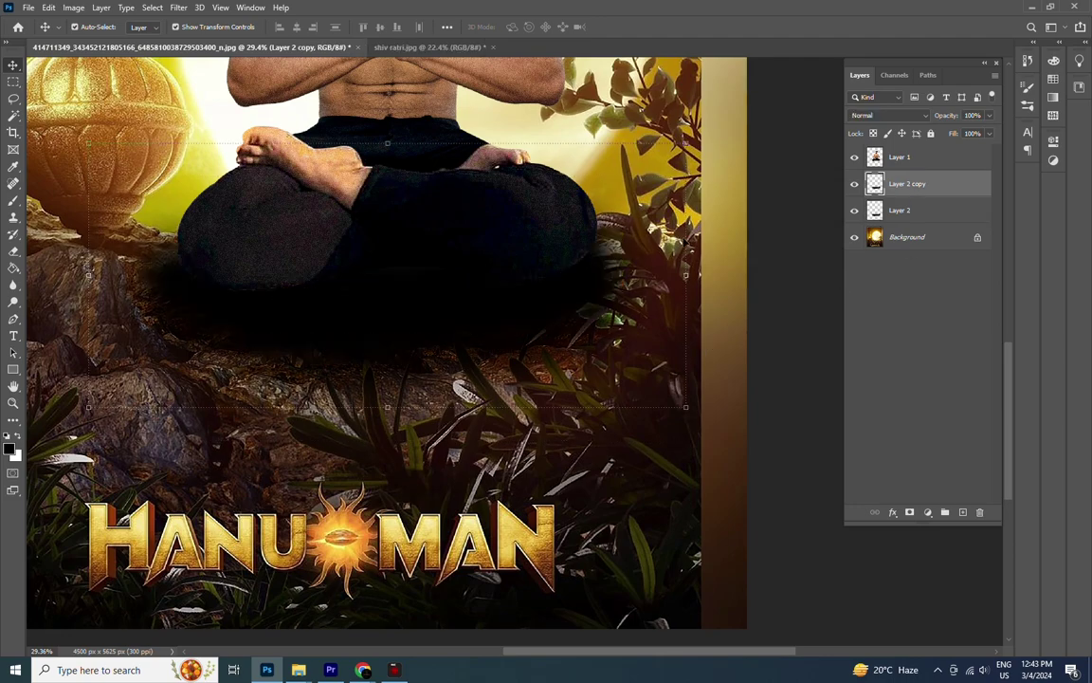
scroll(434, 343, "down", 1)
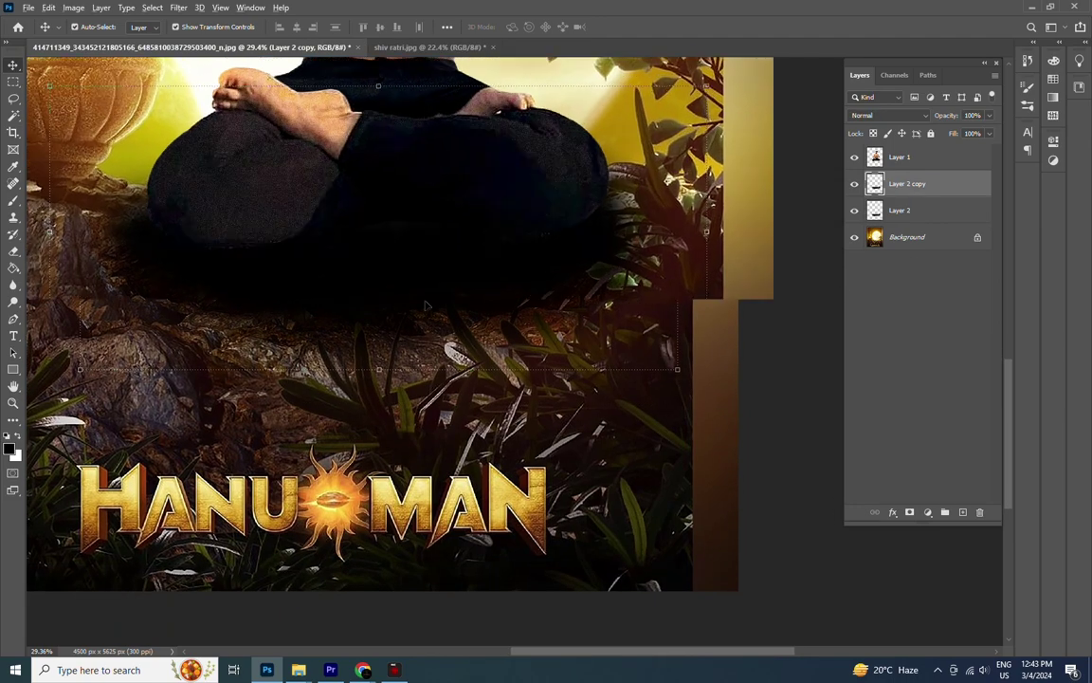
scroll(387, 293, "up", 3)
scroll(386, 325, "down", 2)
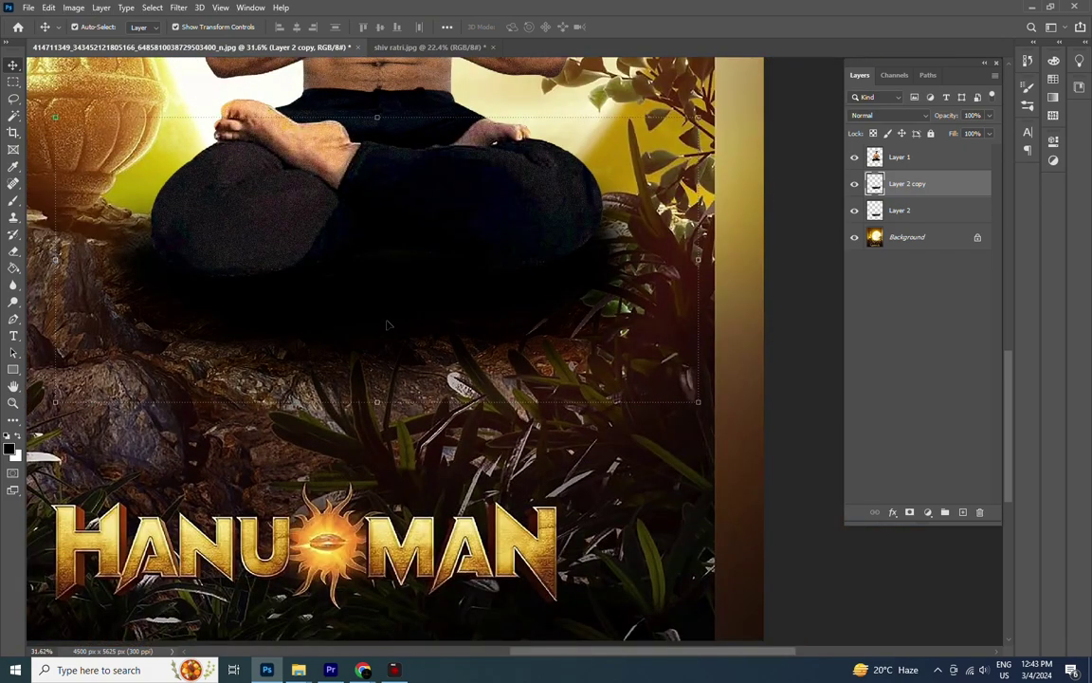
left_click_drag(698, 112, 690, 108)
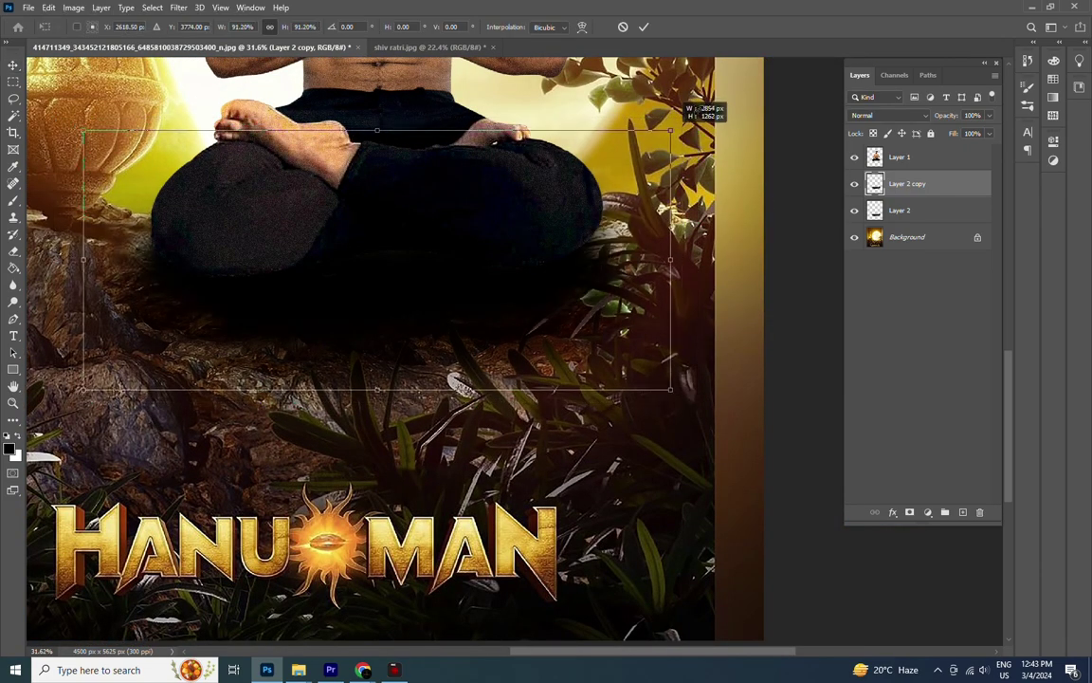
left_click_drag(507, 289, 508, 254)
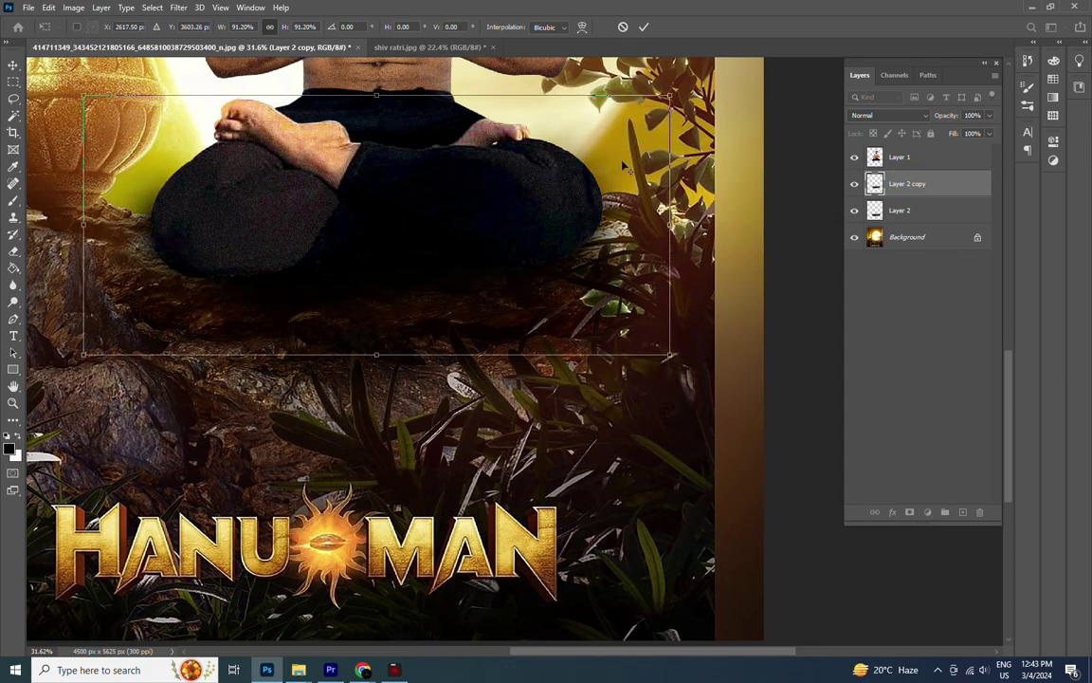
left_click_drag(670, 96, 652, 102)
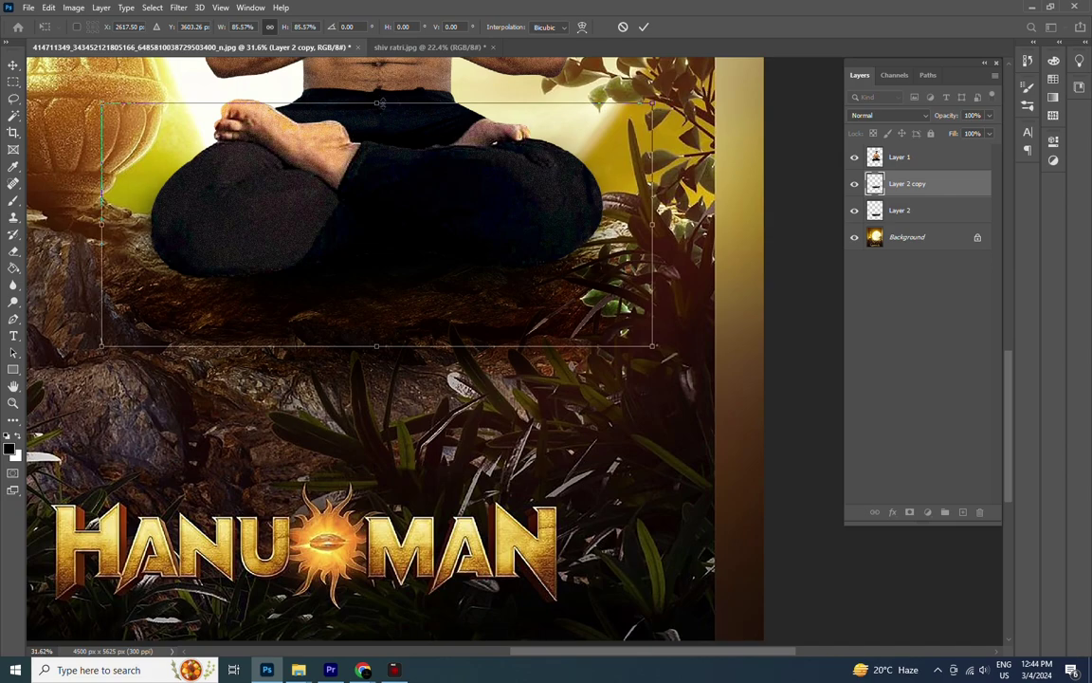
left_click_drag(378, 102, 377, 166)
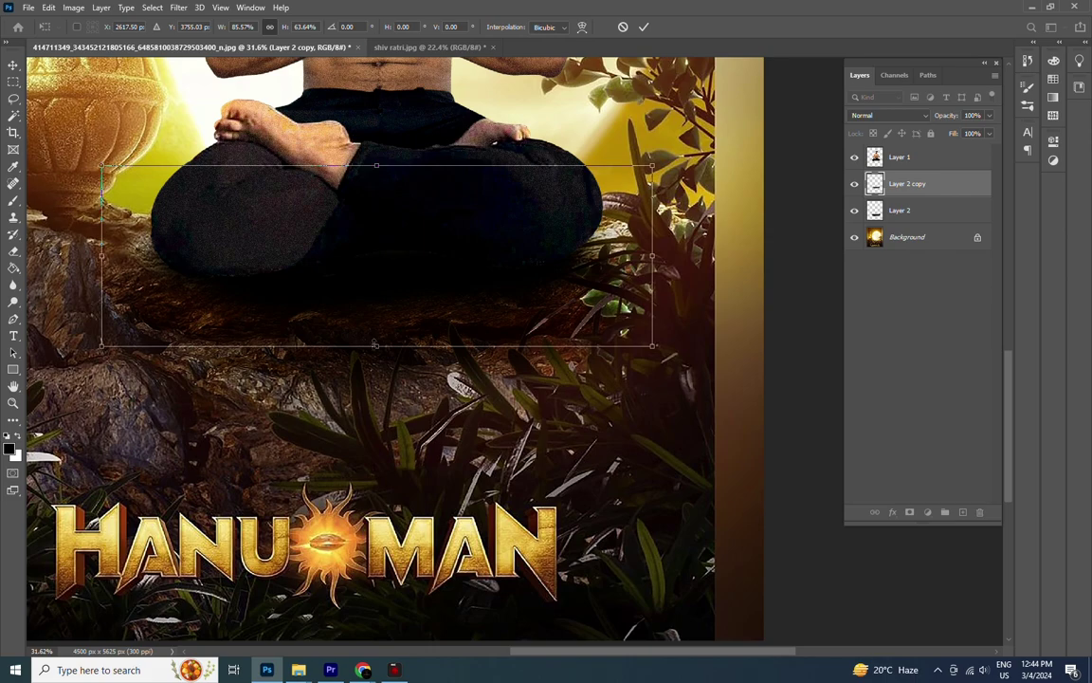
mouse_move(375, 345)
left_mouse_down()
mouse_move(376, 304)
mouse_move(376, 328)
left_mouse_up()
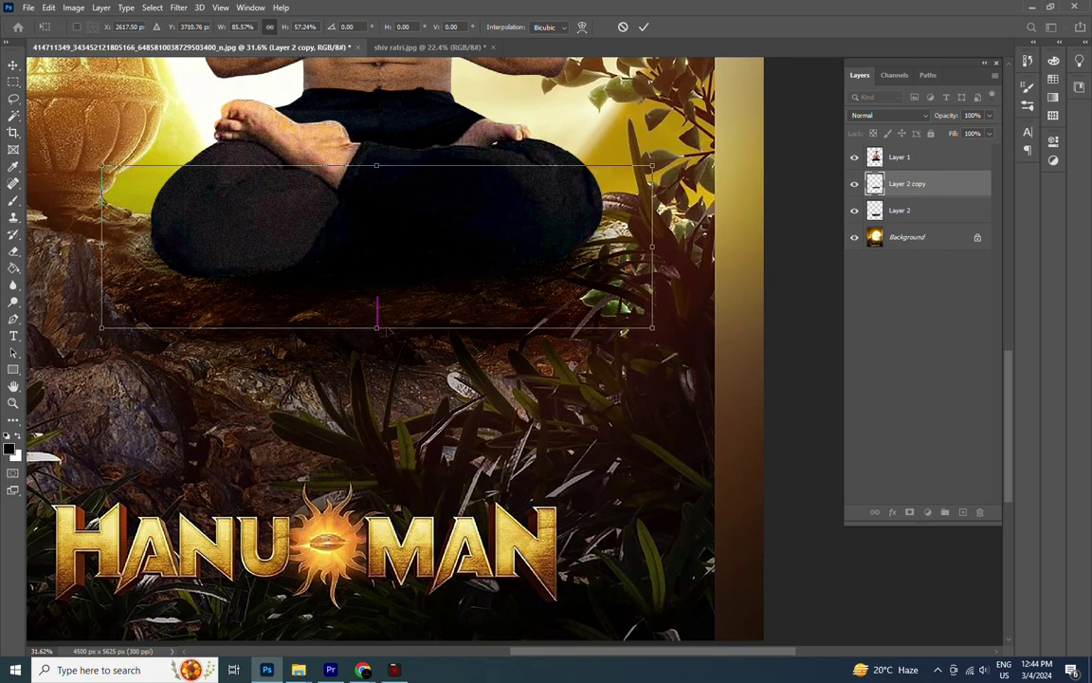
left_click_drag(652, 167, 658, 163)
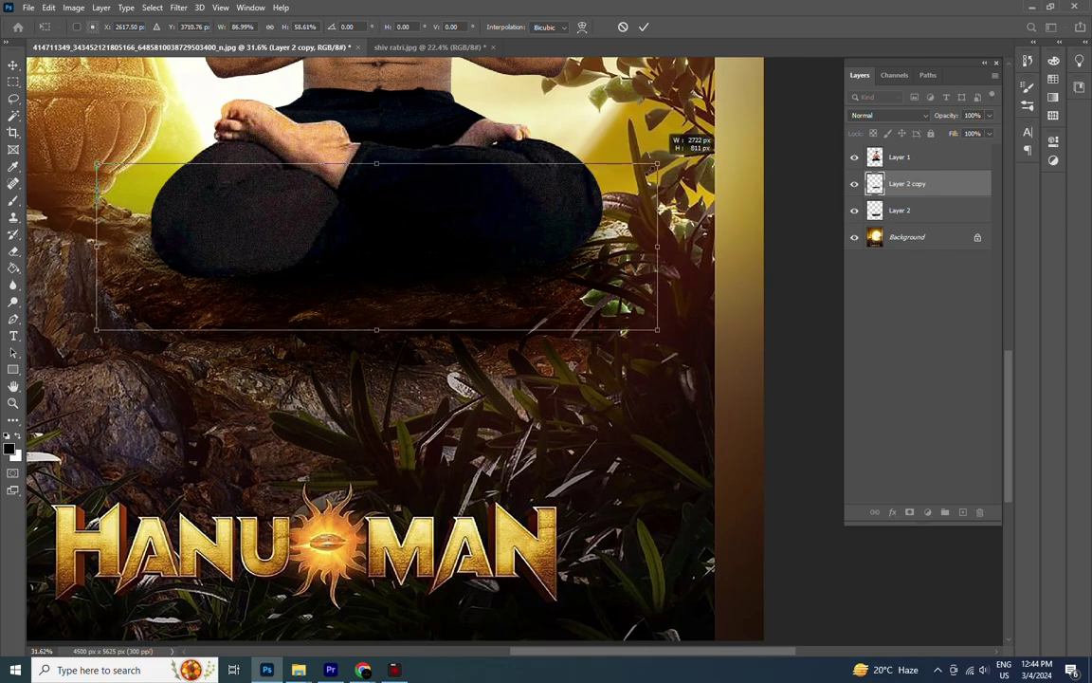
key("Return")
left_click(989, 133)
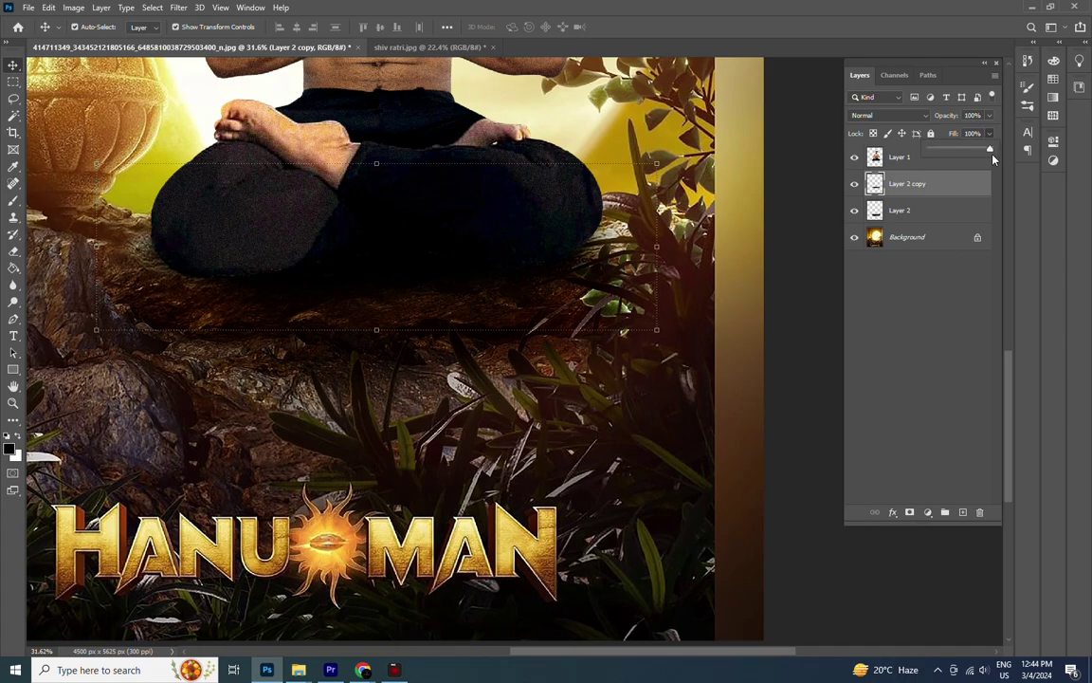
- Undock the Layers panel so it floats lower beside the canvas
left_click(920, 360)
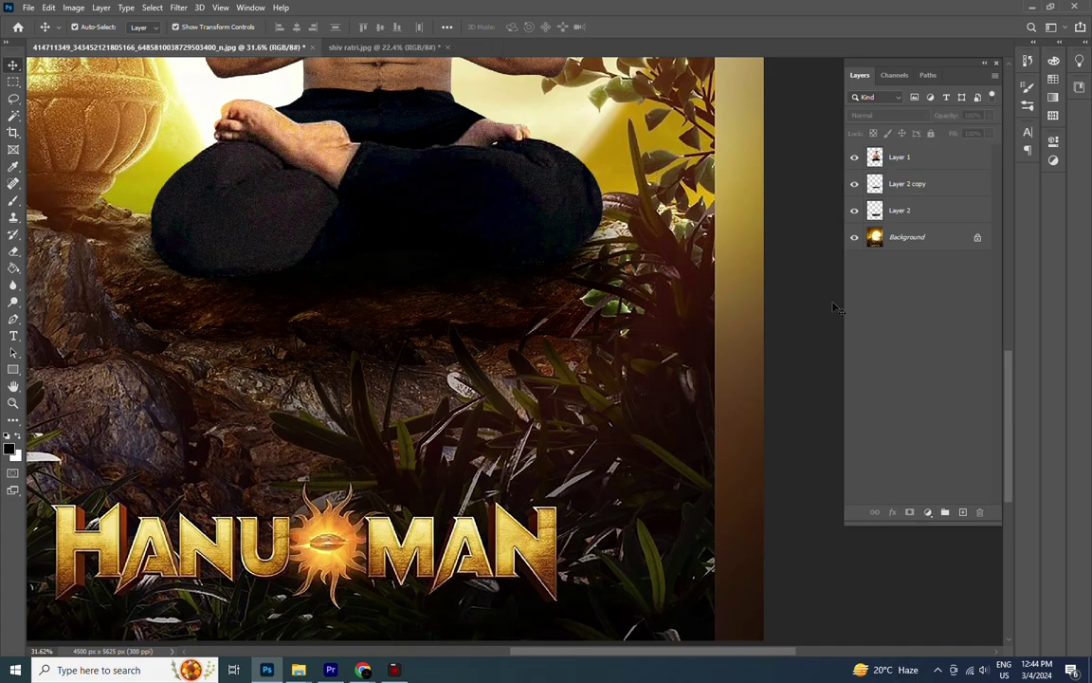
scroll(545, 361, "down", 1)
scroll(545, 361, "down", 3)
scroll(545, 361, "down", 2)
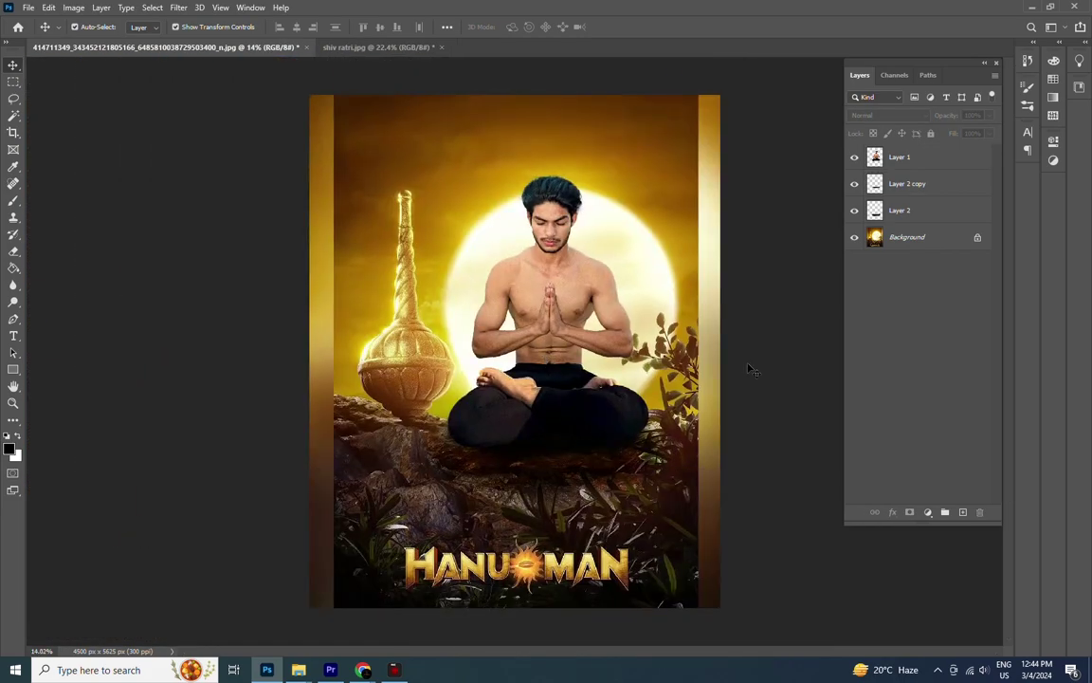
scroll(748, 368, "down", 1)
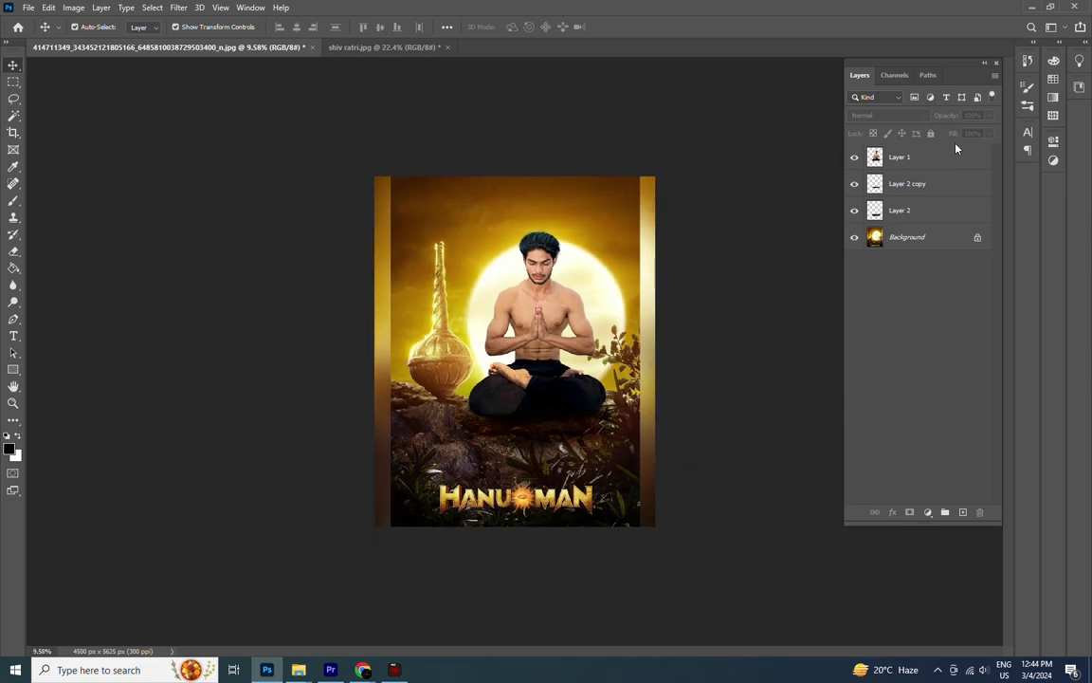
left_click(946, 155)
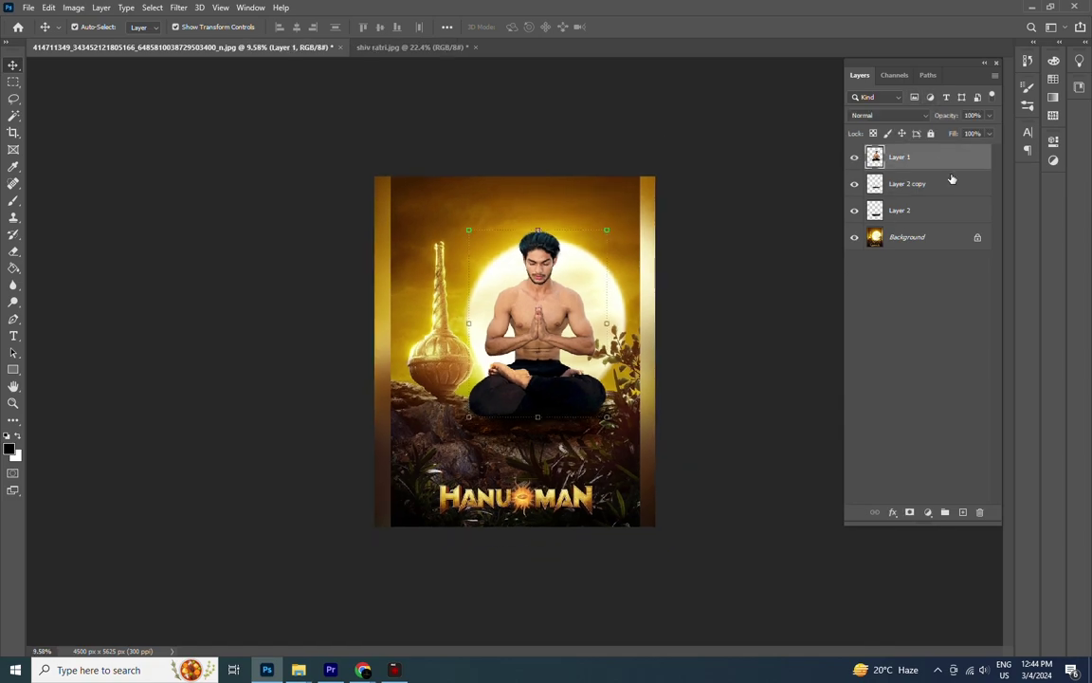
left_click(792, 212)
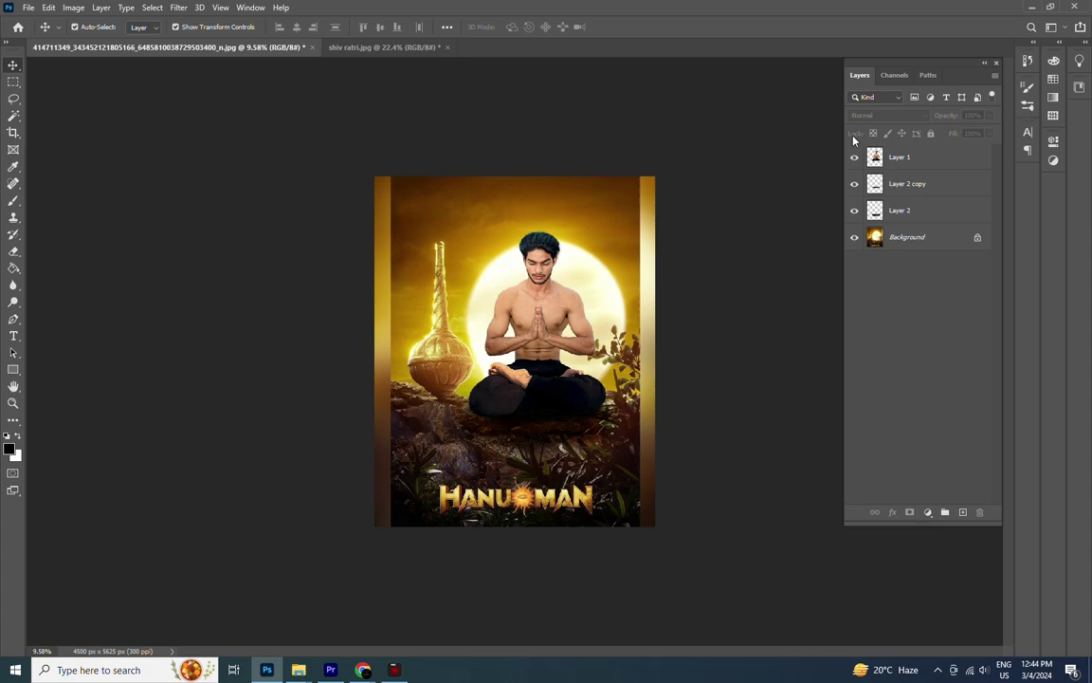
left_click_drag(859, 75, 856, 155)
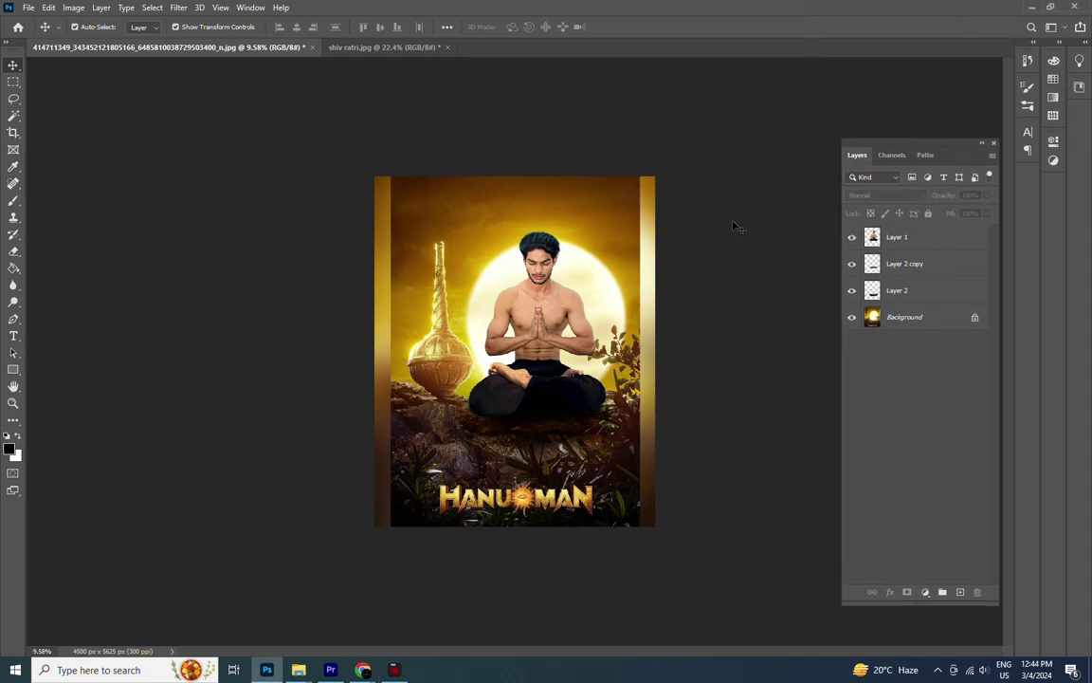
- Select Layer 1 and zoom in closely on the edges of the man's face
scroll(639, 252, "up", 3)
scroll(639, 251, "up", 3)
scroll(639, 251, "up", 2)
scroll(639, 251, "up", 2)
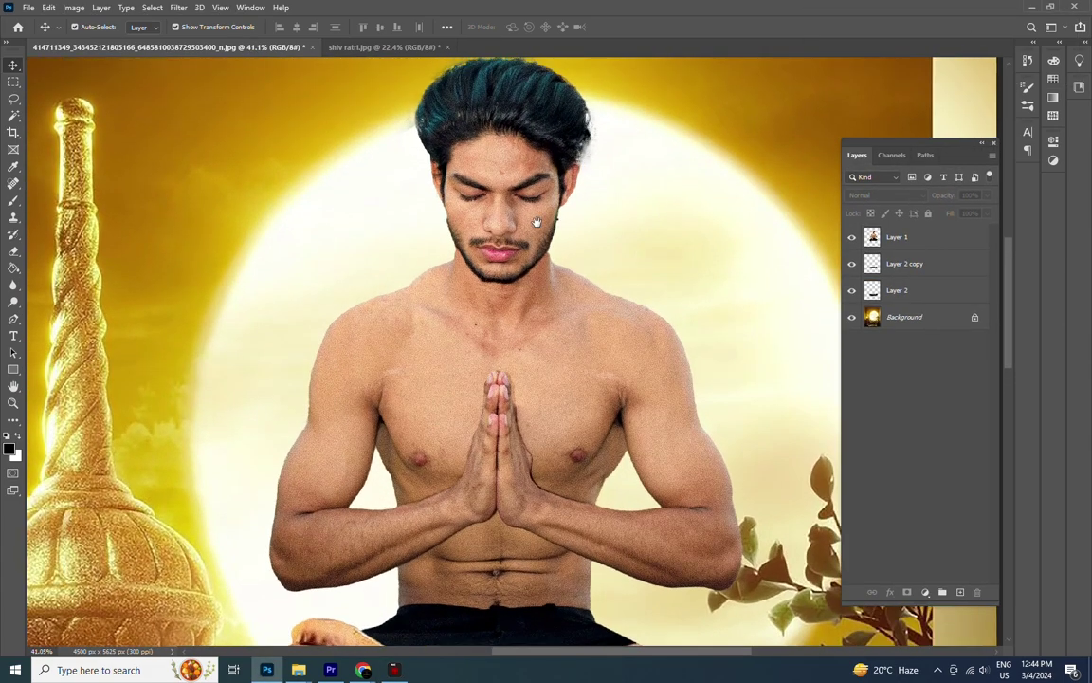
scroll(537, 221, "up", 3)
scroll(536, 222, "right", 4)
left_click(341, 370)
scroll(327, 379, "up", 2)
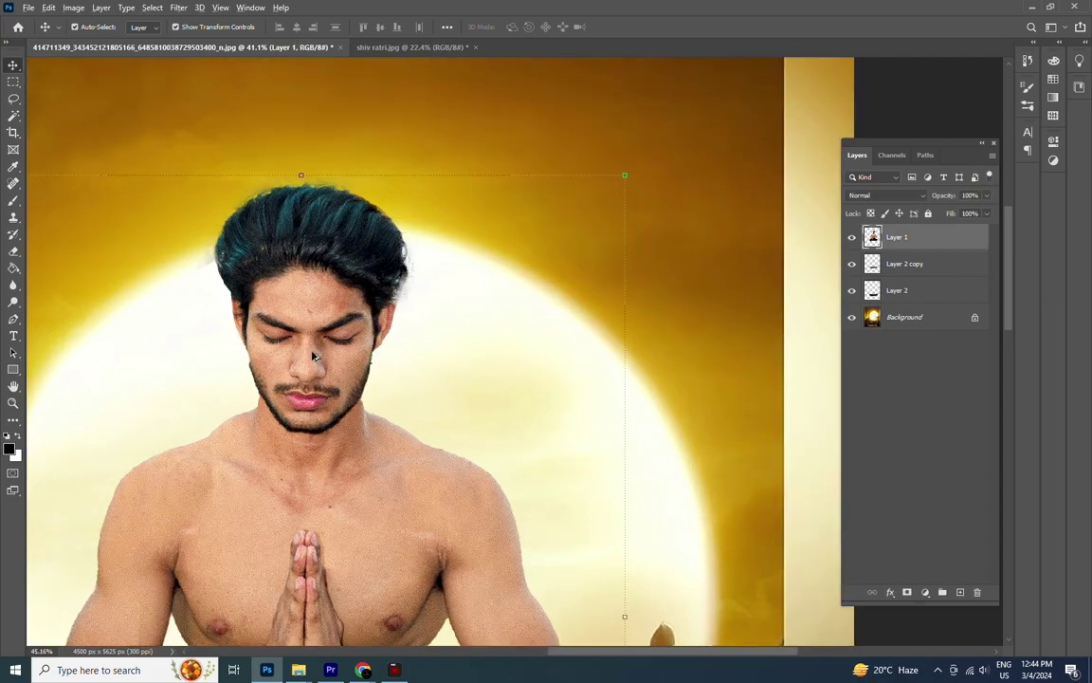
scroll(317, 365, "up", 2)
scroll(313, 355, "up", 2)
scroll(313, 356, "up", 2)
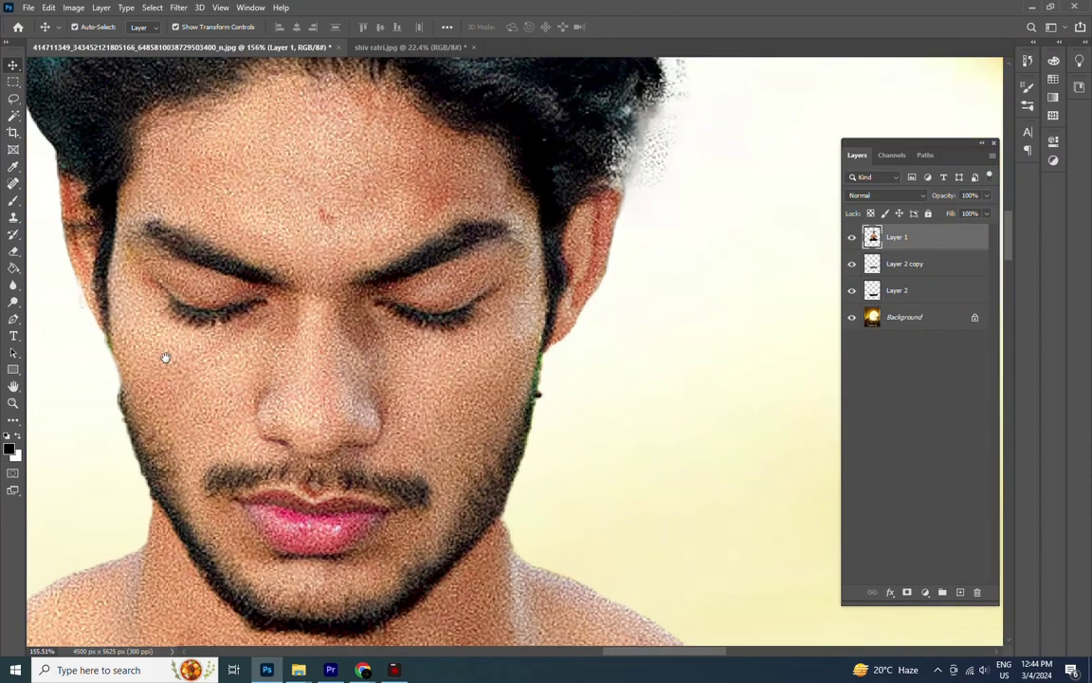
scroll(165, 358, "up", 2)
scroll(282, 367, "up", 1)
scroll(464, 360, "right", 5)
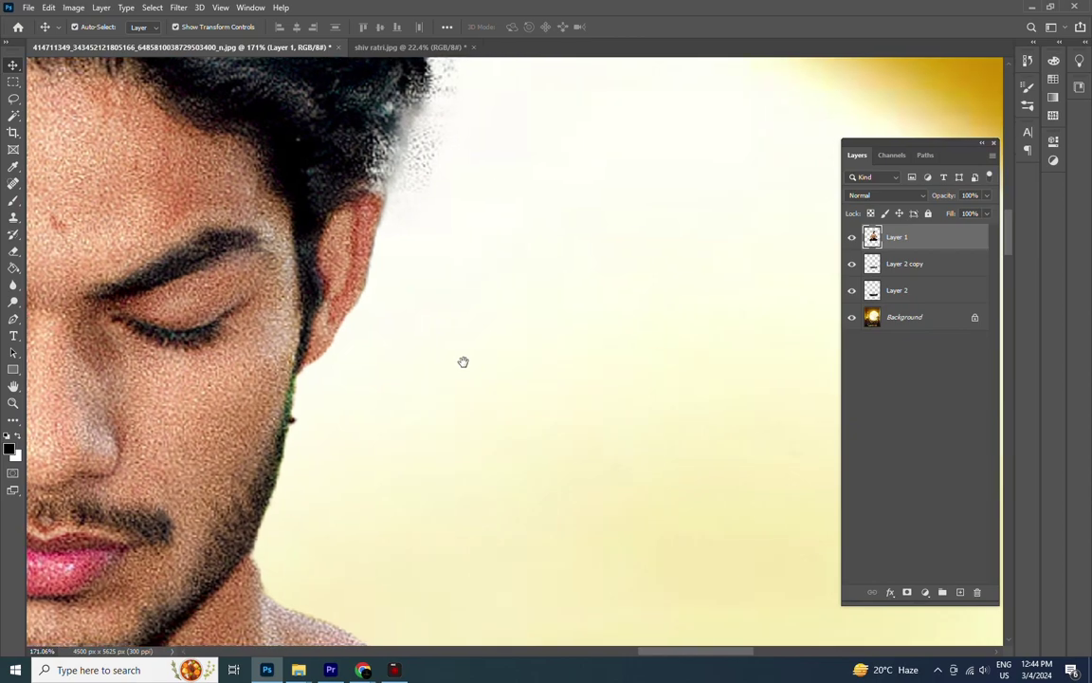
- Erase the stray dark speck beside the jawline with a roughly 10 px eraser
key("e")
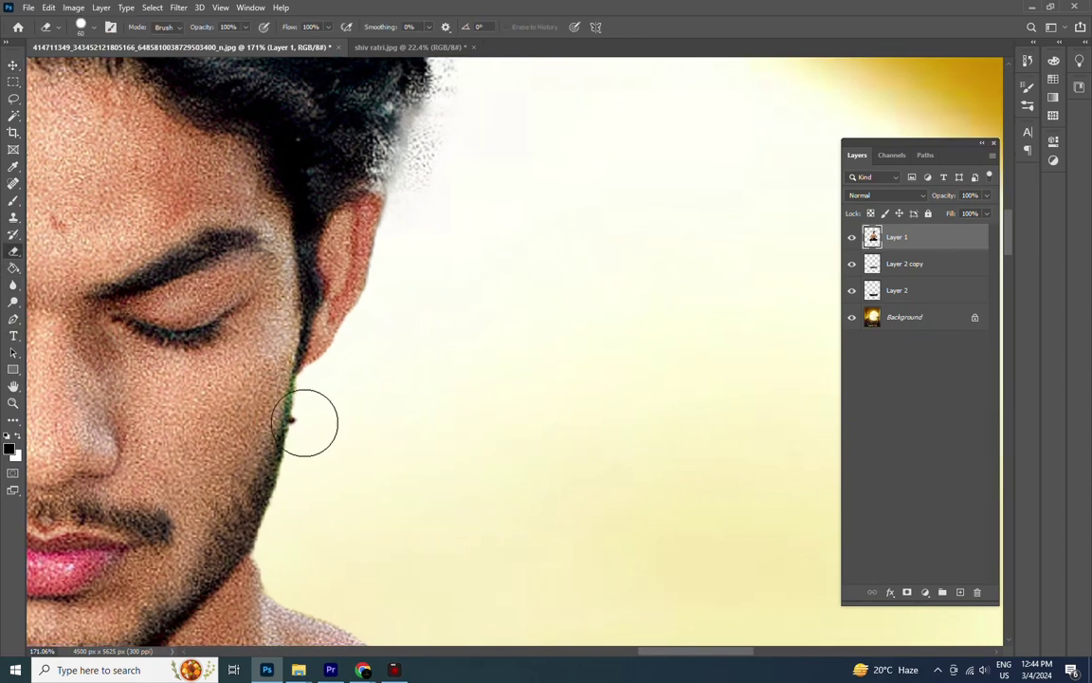
key("bracketleft")
key("bracketleft")
key("bracketleft")
scroll(269, 448, "left", 5)
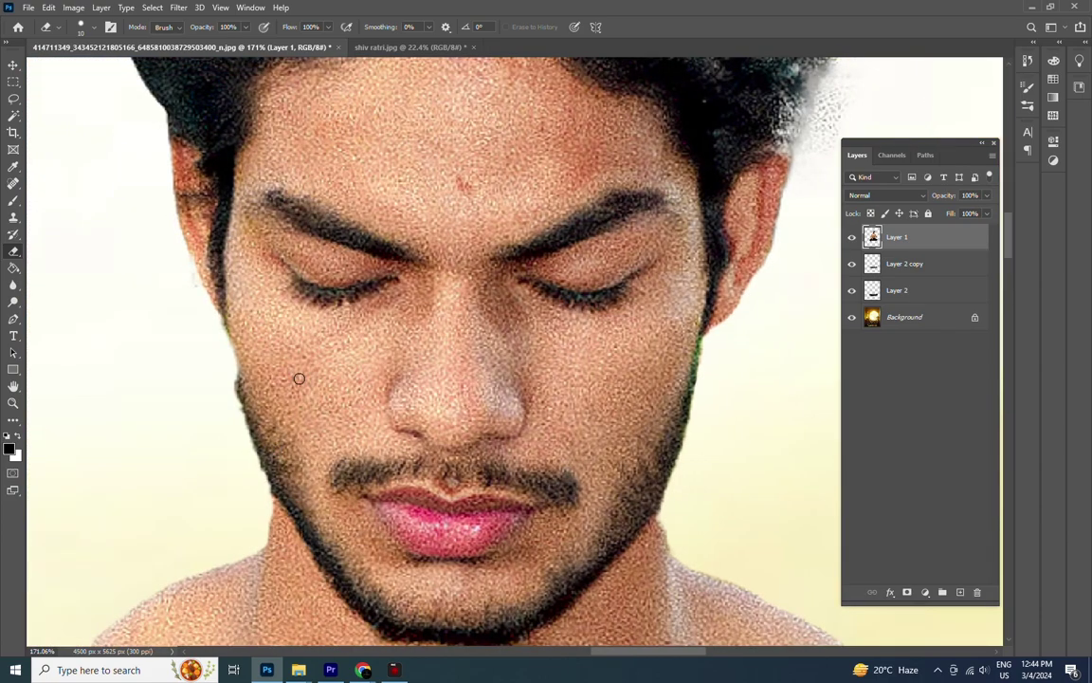
left_click(13, 66)
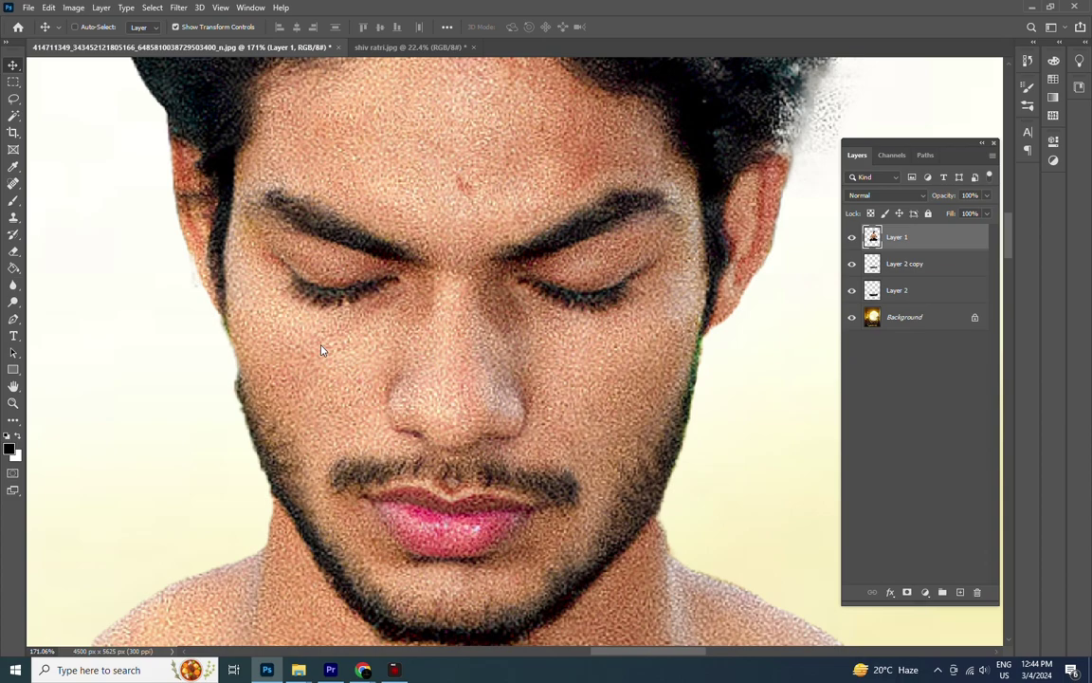
- Liquify Layer 1 at 200% zoom, nudging the left jawline with a 50 px Forward Warp brush
key("ctrl+shift+x")
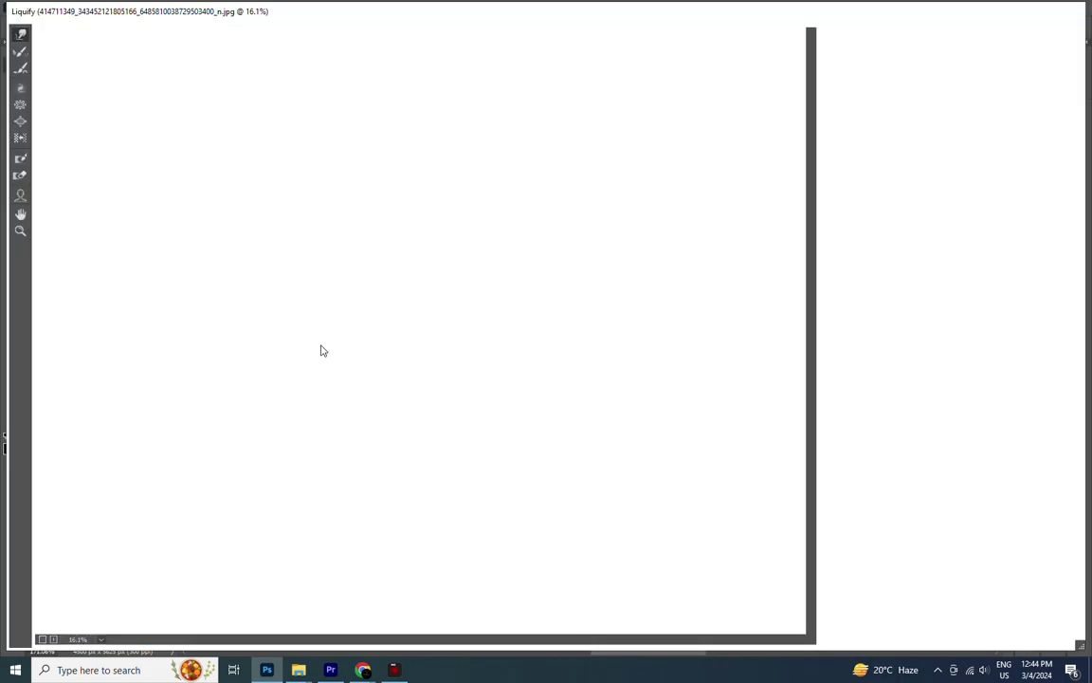
left_click(26, 231)
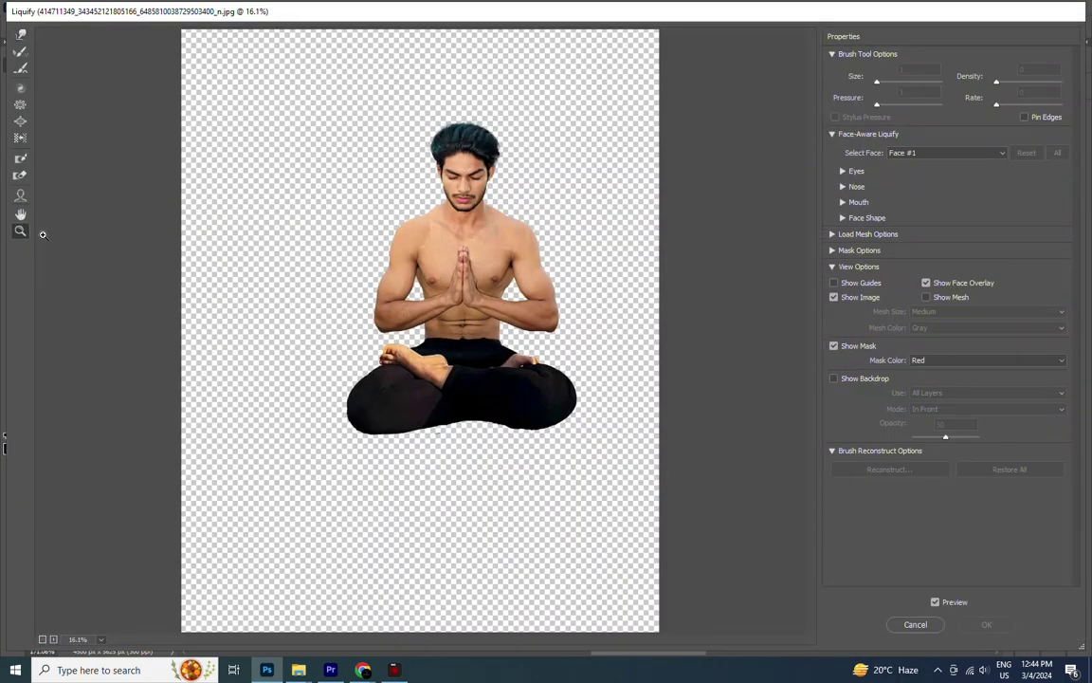
left_click(43, 234)
left_click(43, 234)
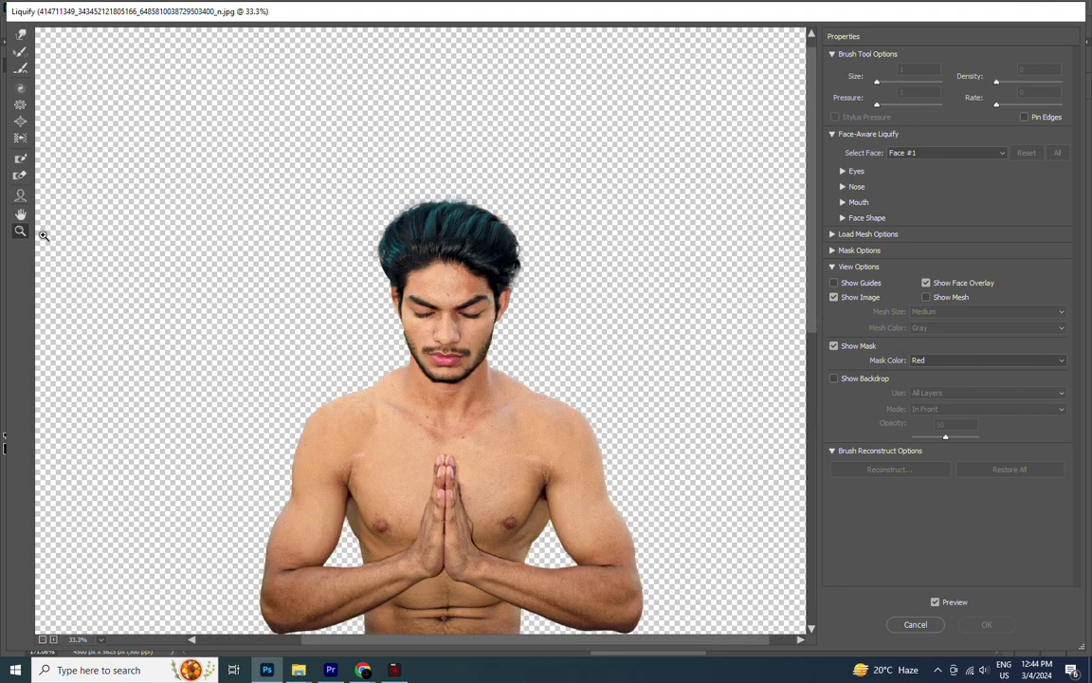
left_click(43, 235)
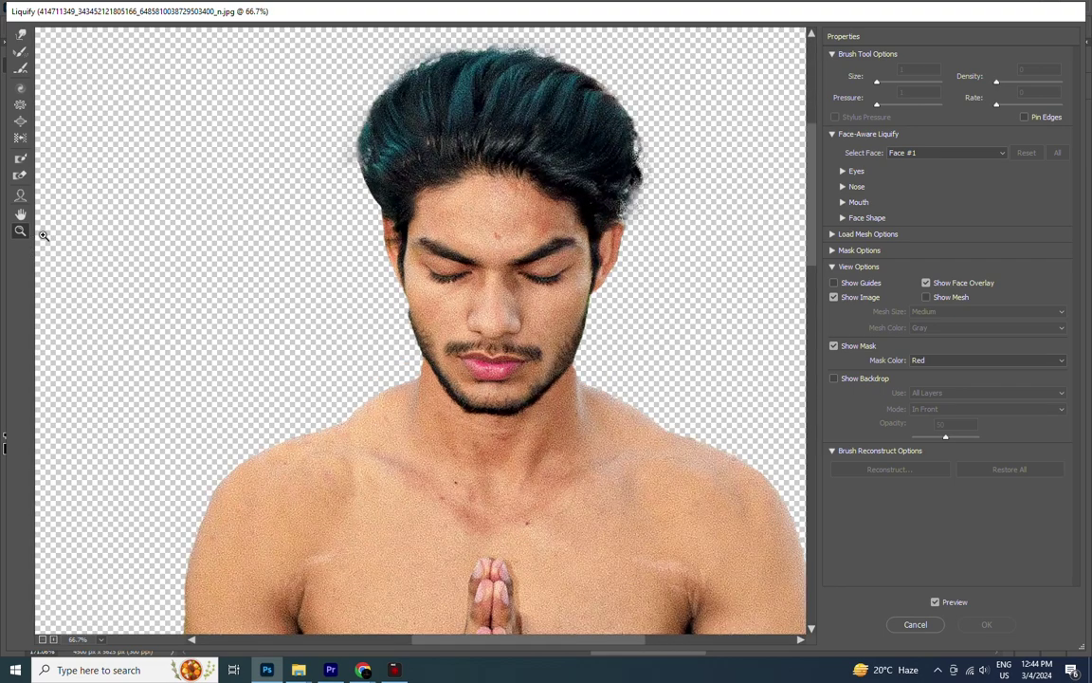
left_click(42, 234)
left_click(43, 234)
left_click(21, 35)
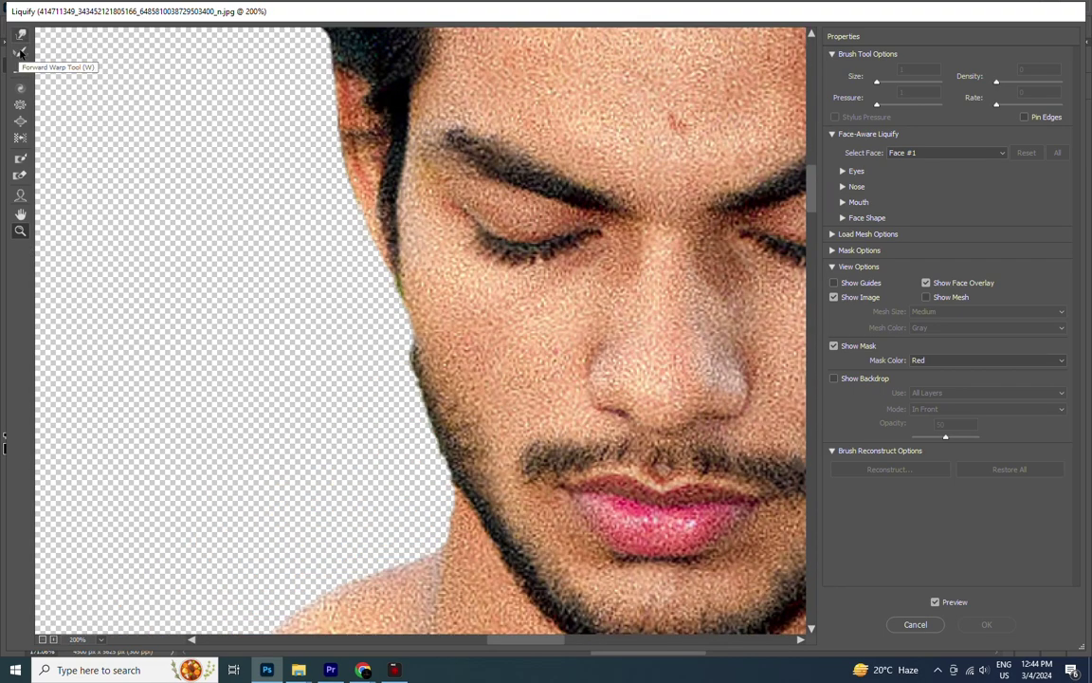
key("bracketleft")
key("bracketleft")
key("bracketleft")
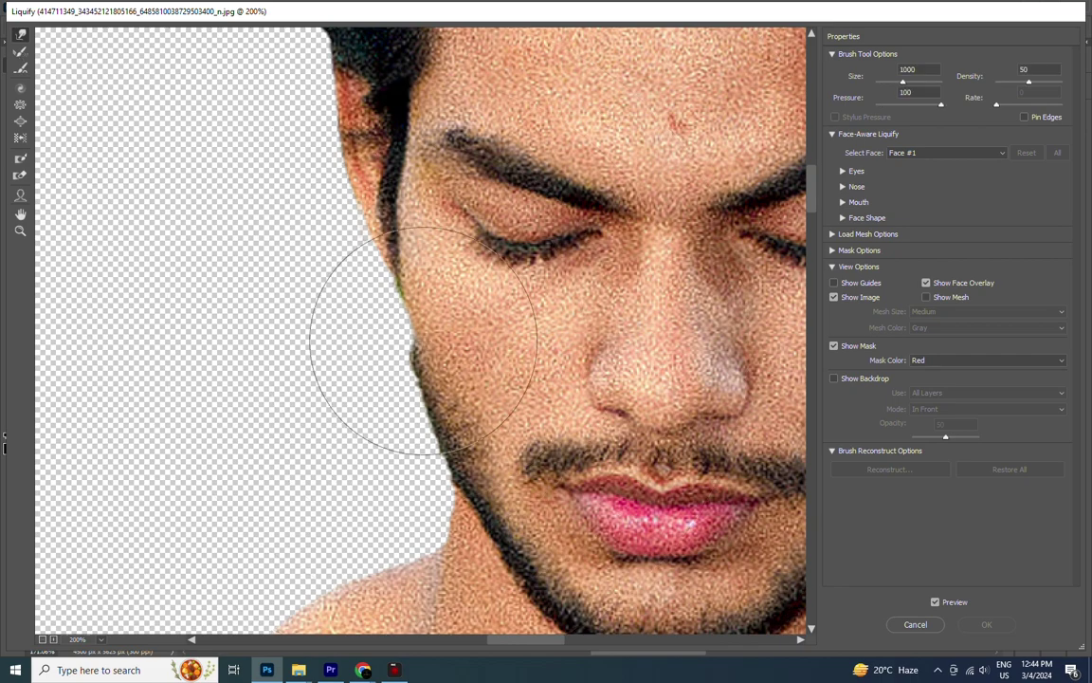
key("bracketleft")
key("bracketleft")
key("bracketleft")
key("bracketleft")
key("bracketleft")
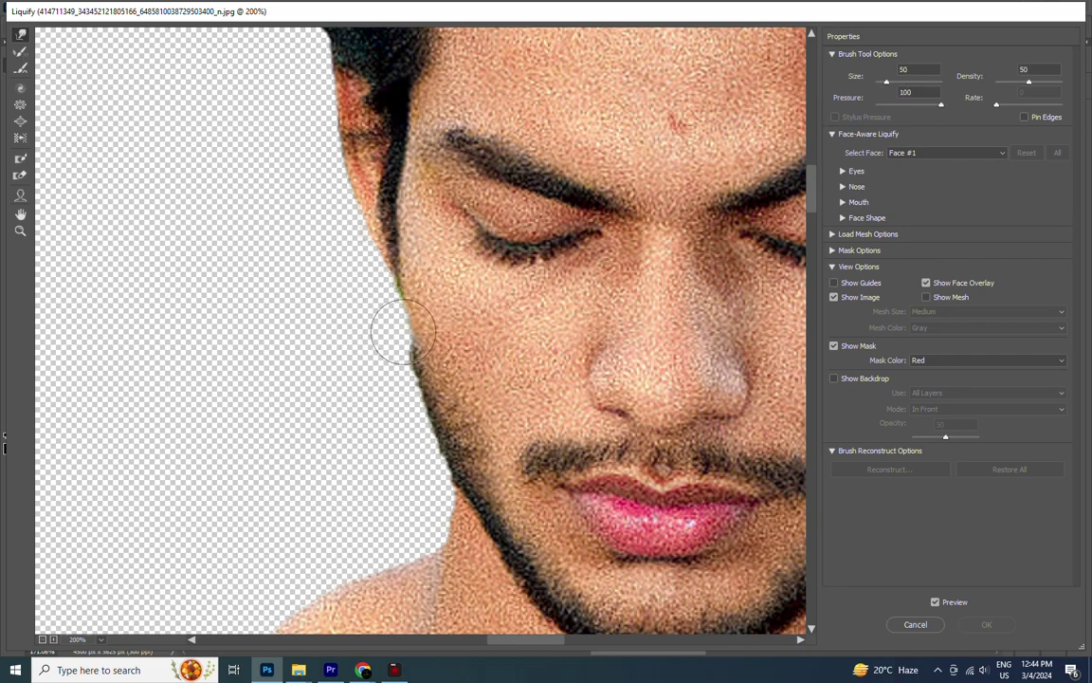
mouse_move(404, 377)
left_mouse_down()
mouse_move(401, 308)
mouse_move(380, 289)
left_mouse_up()
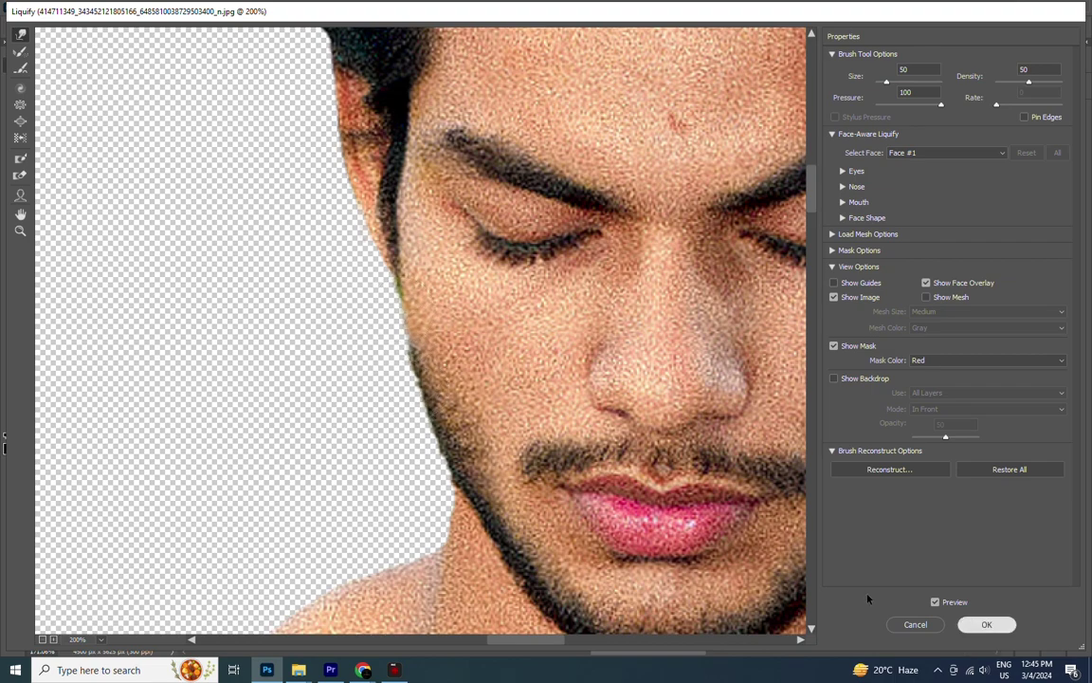
left_click(986, 624)
- Apply a midtone Color Balance of +22, 0, -31 to the man on Layer 1
scroll(597, 422, "down", 3)
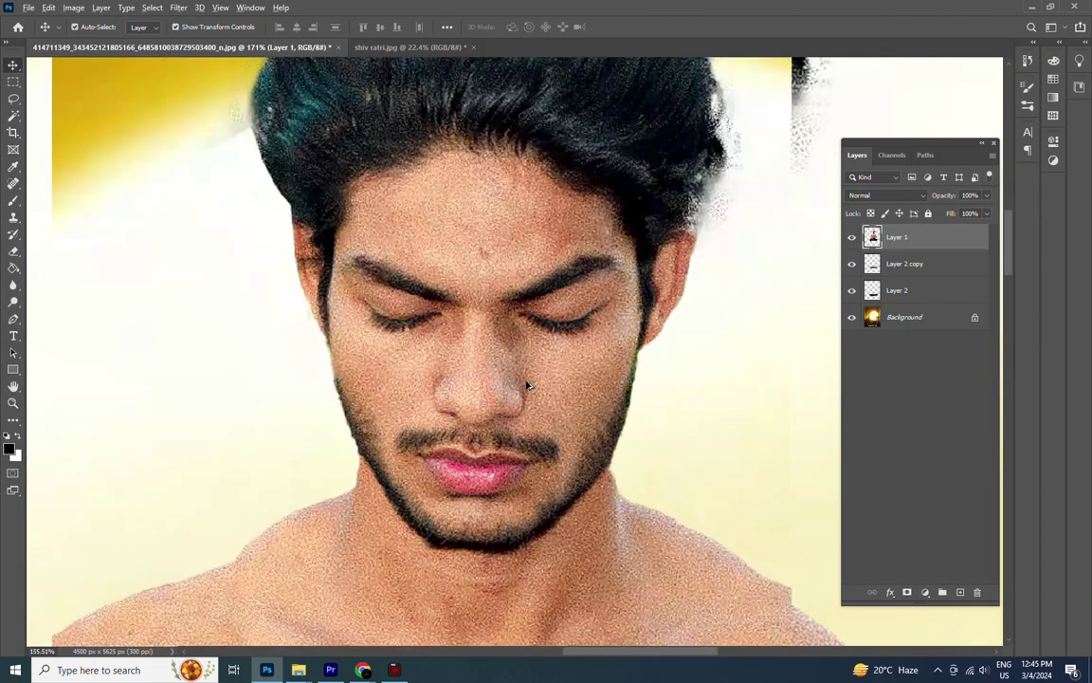
scroll(574, 409, "down", 2)
scroll(550, 396, "down", 1)
scroll(528, 385, "down", 1)
scroll(524, 378, "down", 2)
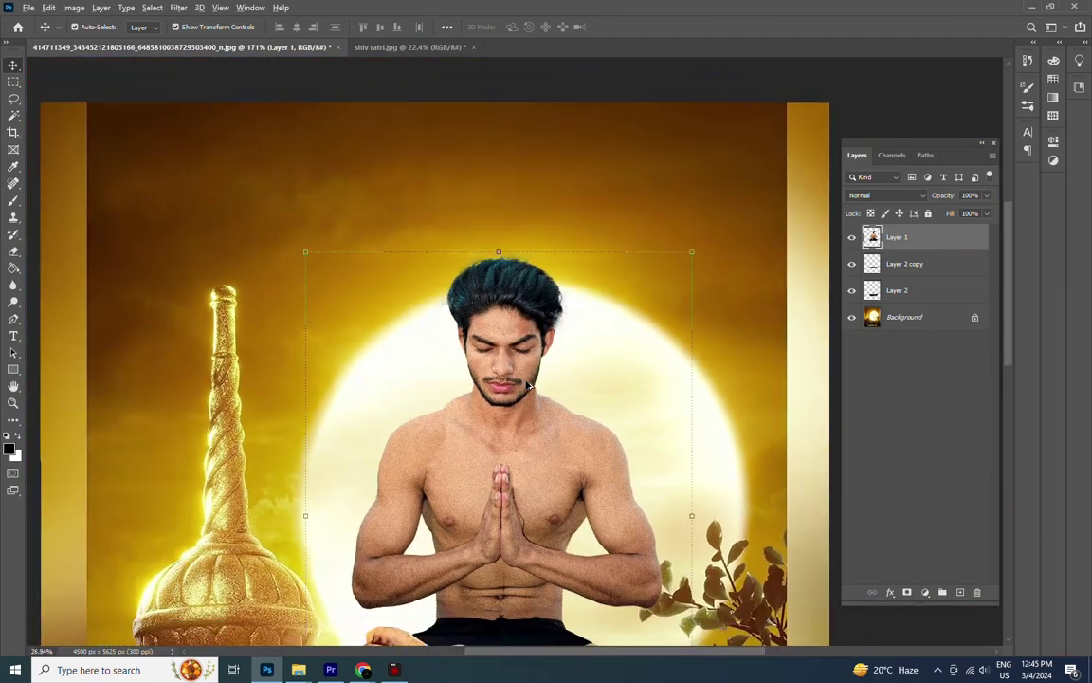
scroll(520, 372, "down", 1)
scroll(516, 365, "down", 1)
scroll(512, 358, "down", 1)
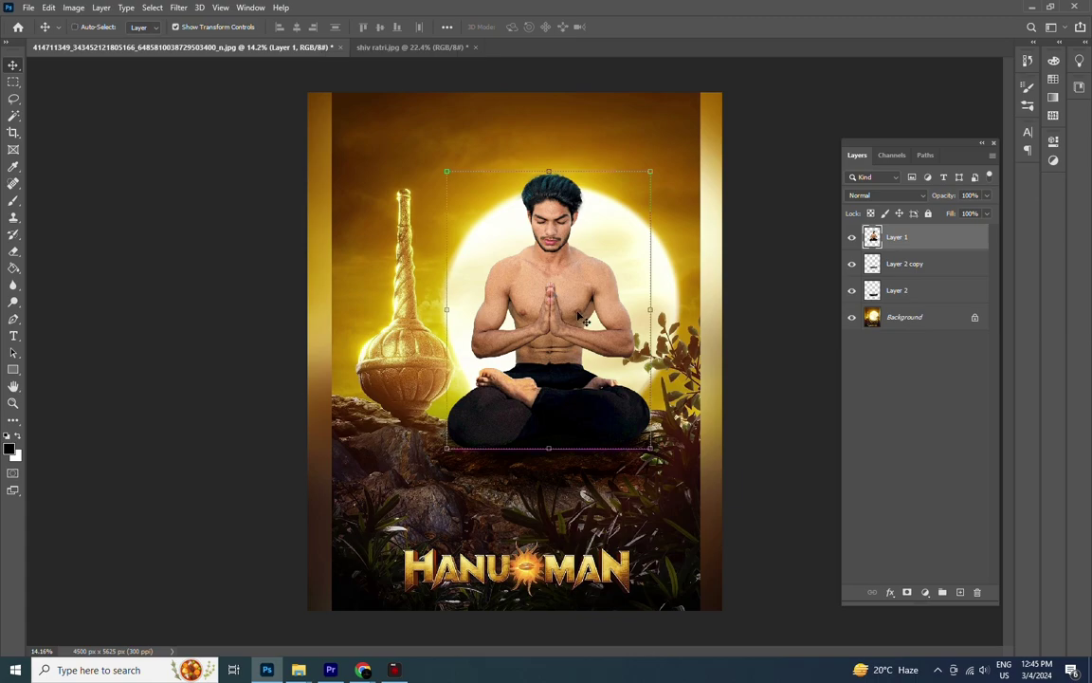
key("ctrl+b")
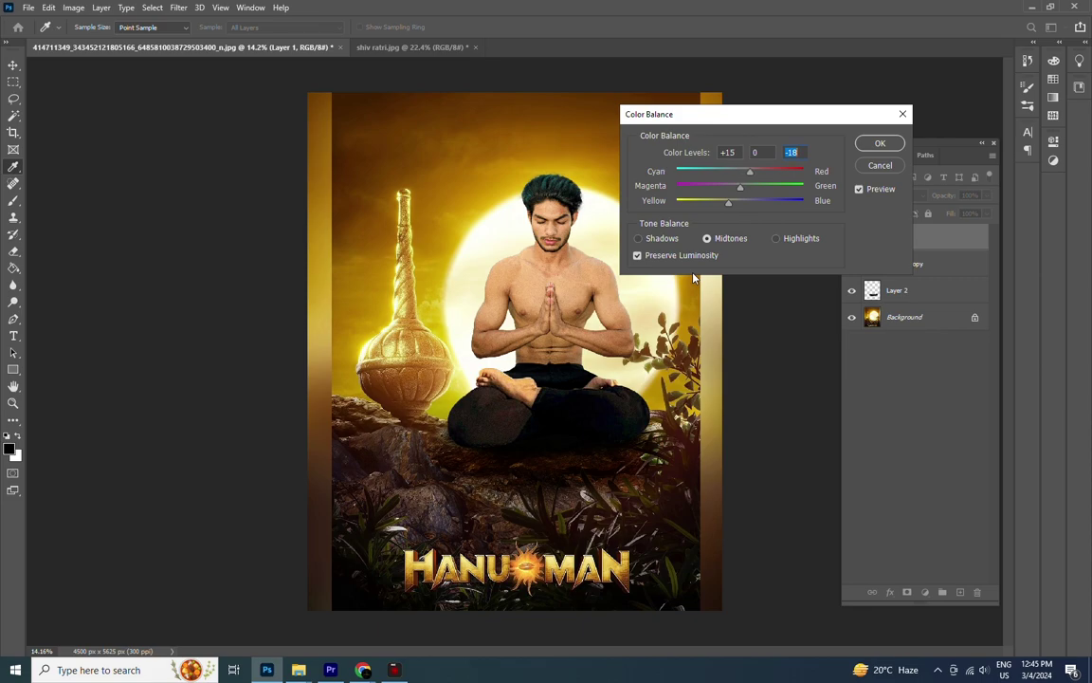
key("Tab")
key("Tab")
key("Tab")
key("Tab")
key("Tab")
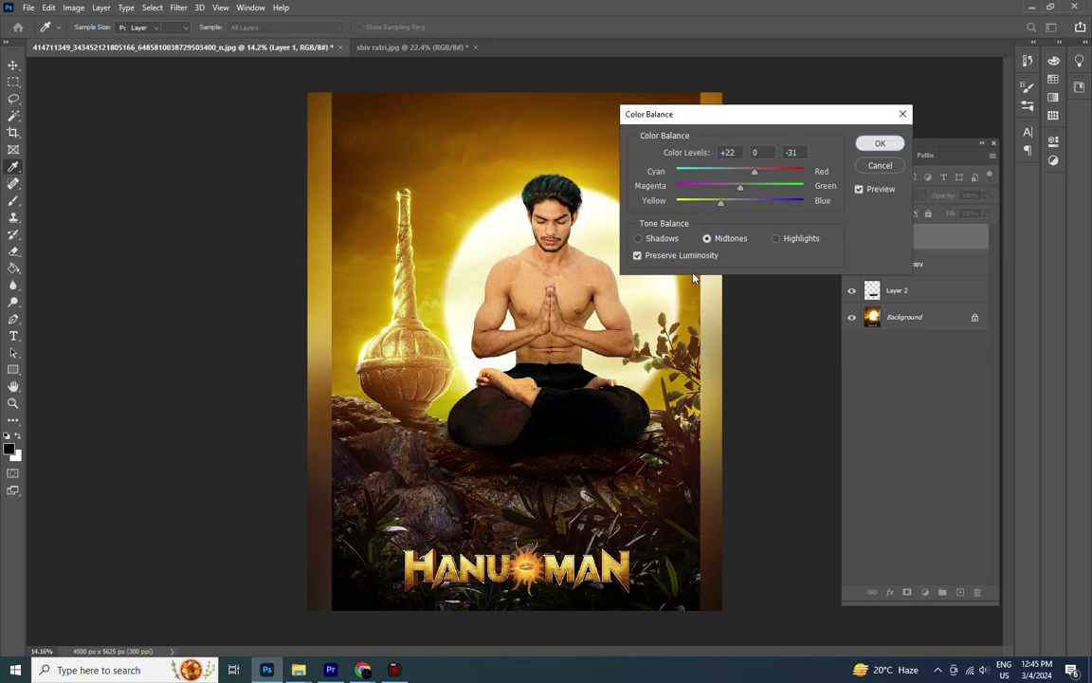
key("Return")
key("v")
scroll(634, 259, "up", 3)
scroll(633, 258, "up", 2)
scroll(633, 259, "up", 2)
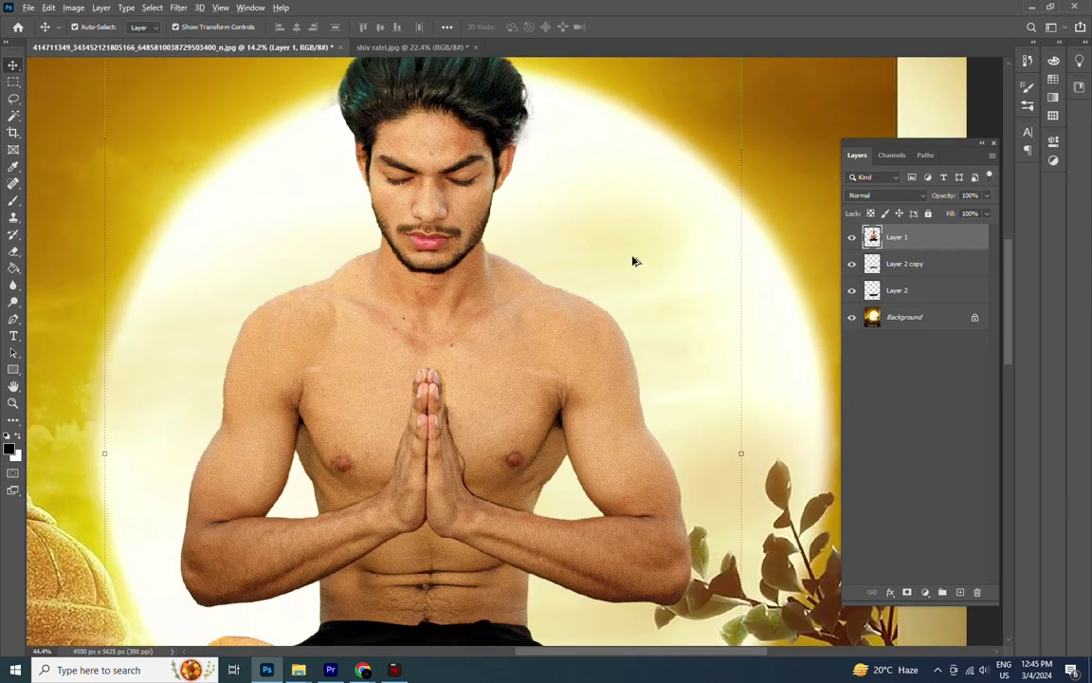
scroll(633, 259, "up", 2)
scroll(405, 194, "up", 2)
scroll(405, 194, "up", 2)
scroll(370, 310, "up", 2)
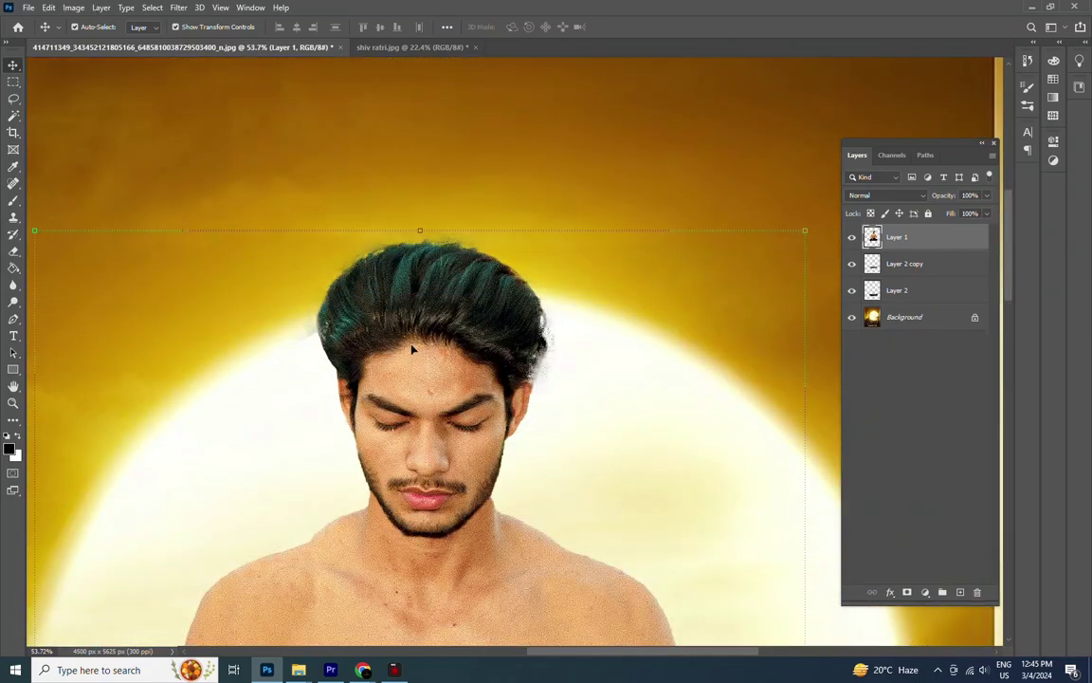
scroll(370, 309, "up", 2)
scroll(332, 320, "up", 2)
scroll(365, 353, "up", 1)
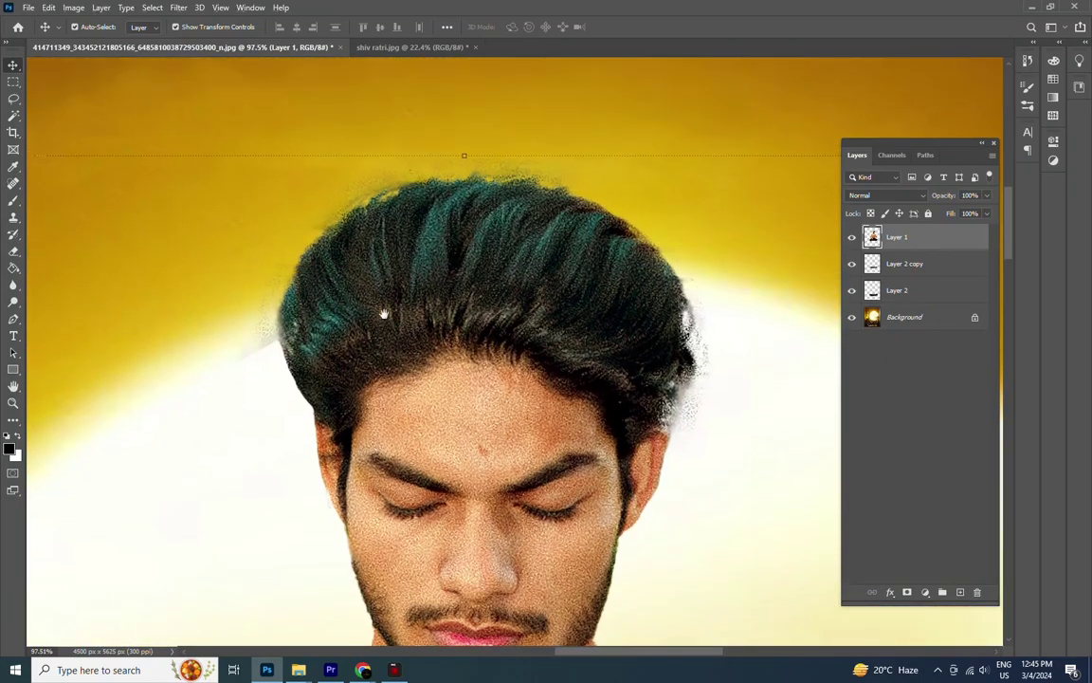
scroll(383, 312, "up", 1)
scroll(360, 315, "up", 2)
scroll(320, 288, "up", 2)
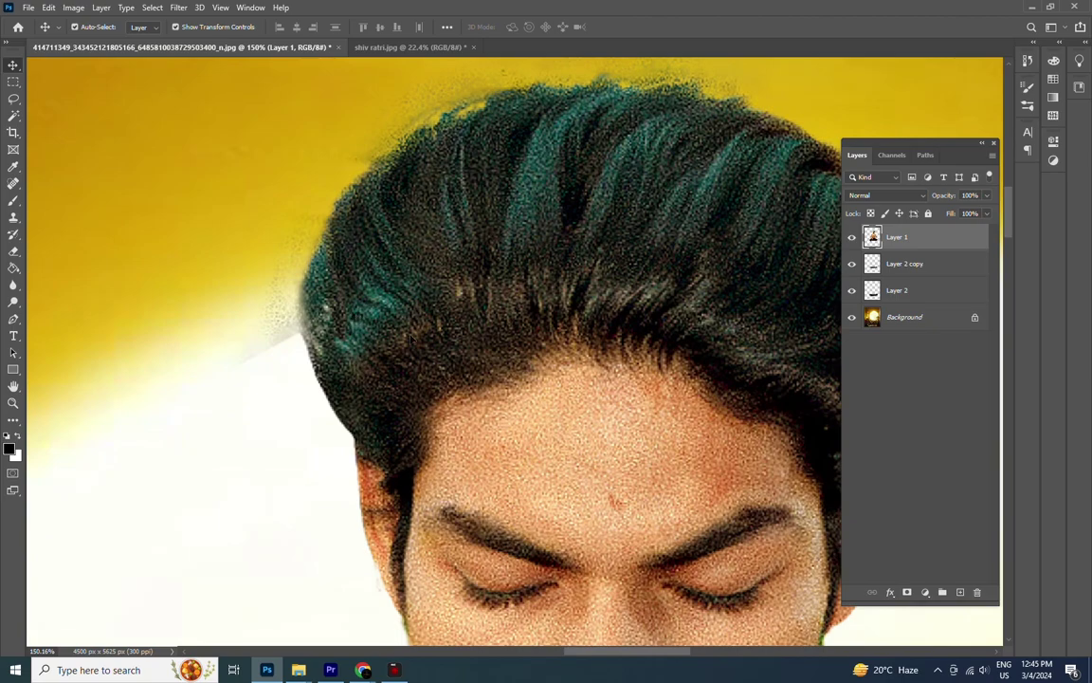
left_click(13, 251)
right_click(39, 231)
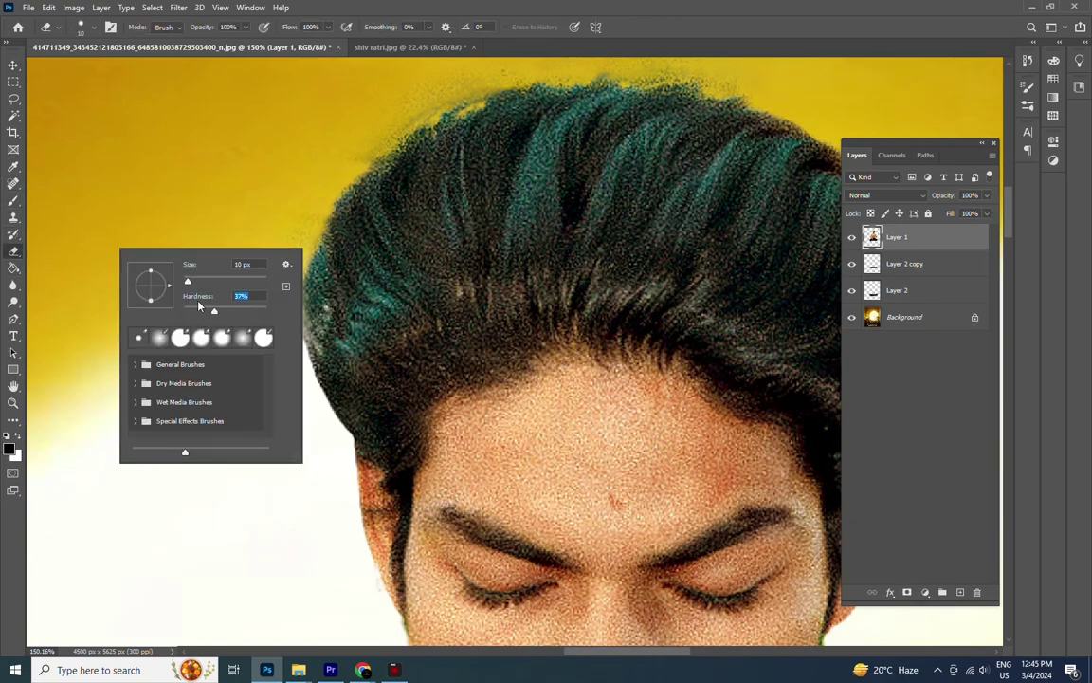
key("Return")
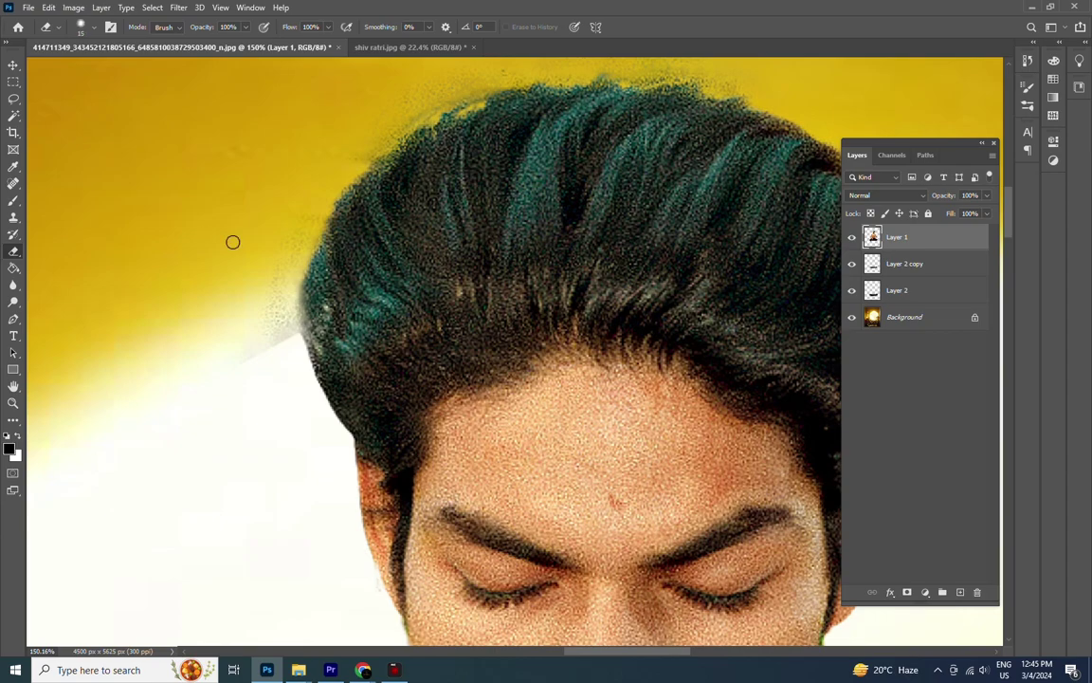
key("bracketright")
key("bracketright")
key("bracketright")
key("bracketright")
key("bracketright")
key("bracketright")
key("bracketright")
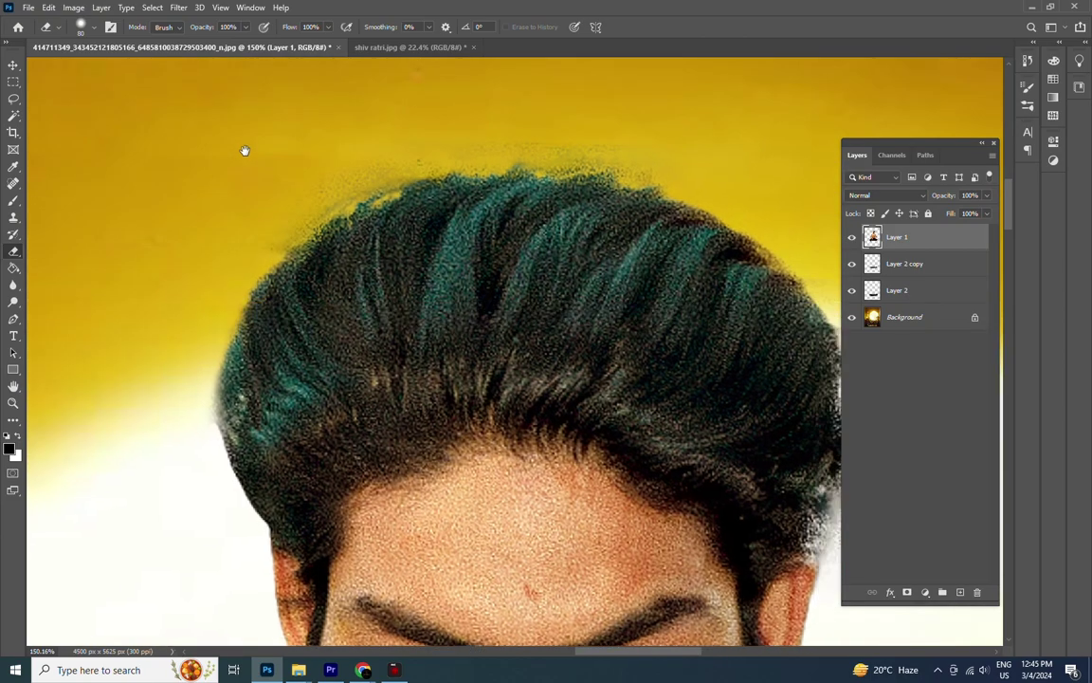
left_click_drag(243, 151, 162, 235)
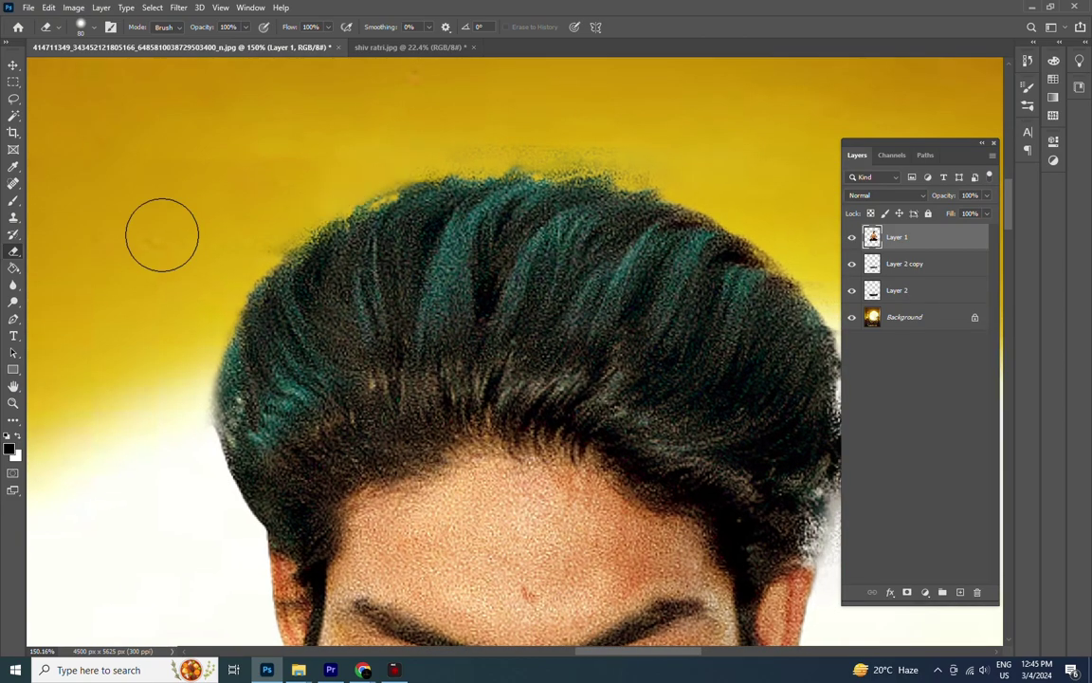
scroll(564, 150, "right", 10)
scroll(563, 150, "down", 2)
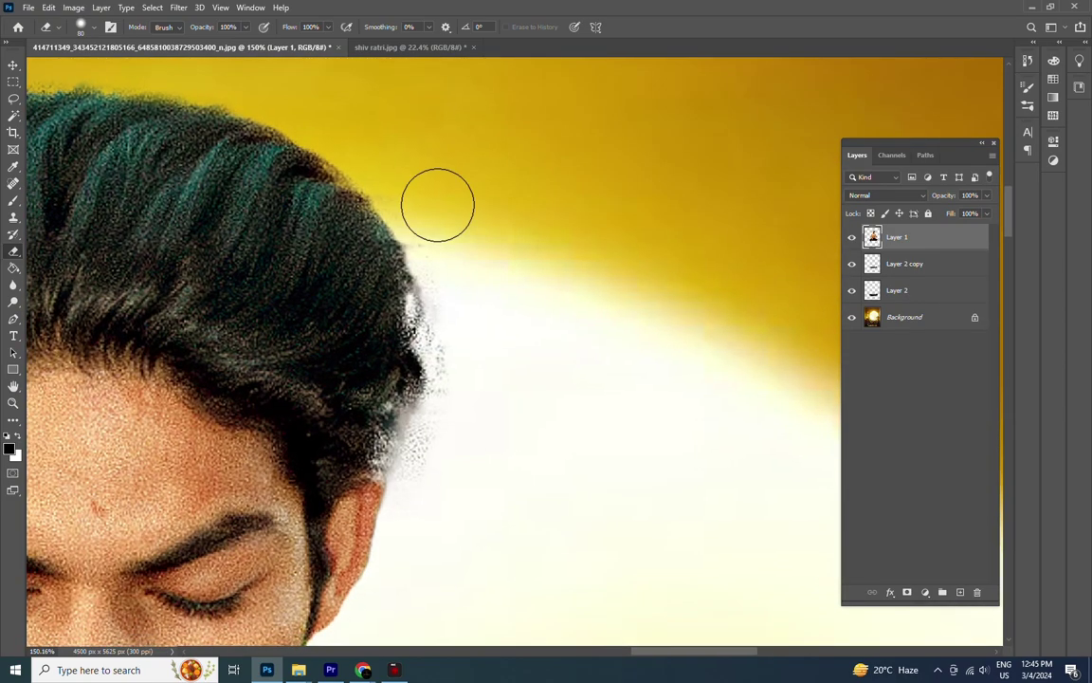
left_click_drag(465, 285, 426, 166)
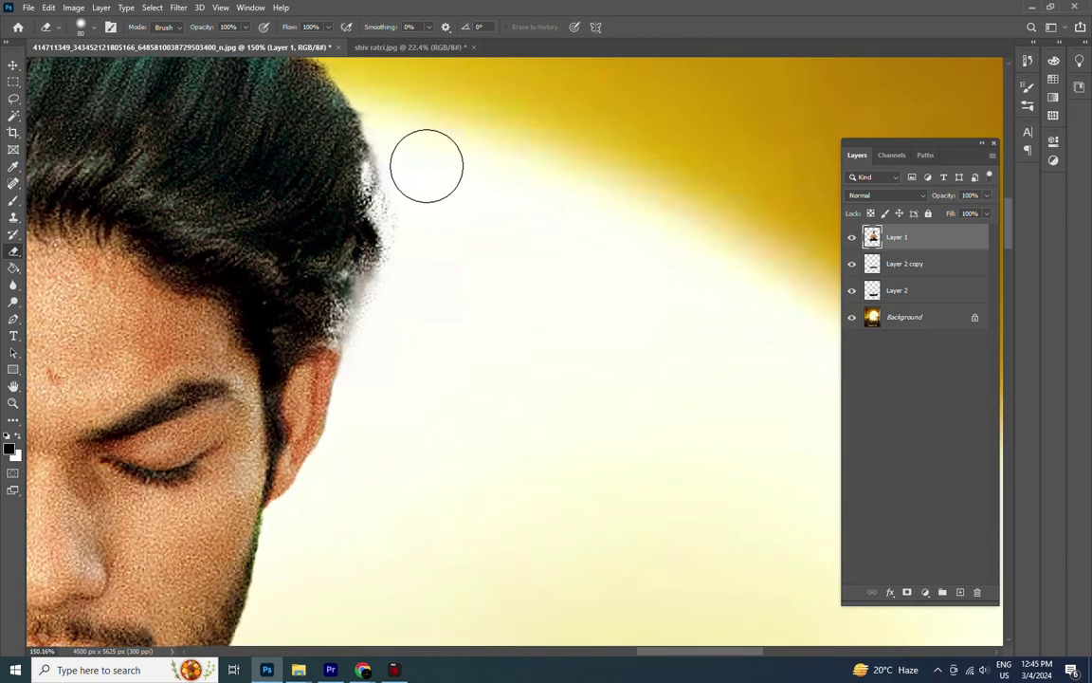
scroll(426, 165, "down", 6)
scroll(426, 166, "left", 6)
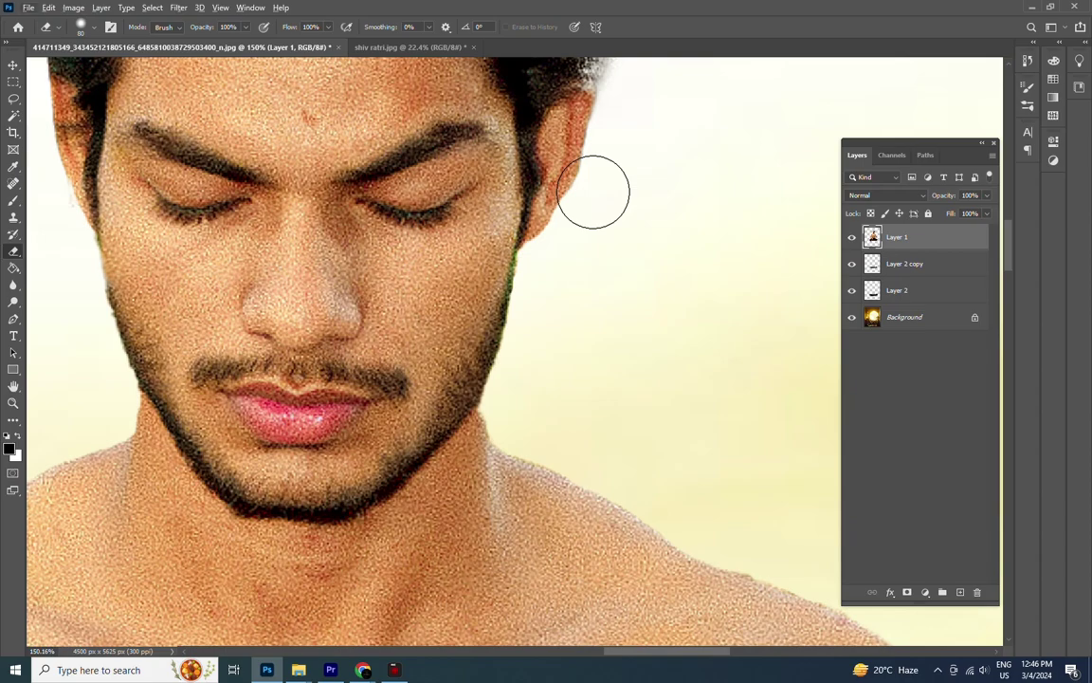
key("v")
scroll(132, 199, "down", 2, "alt")
scroll(305, 293, "left", 3)
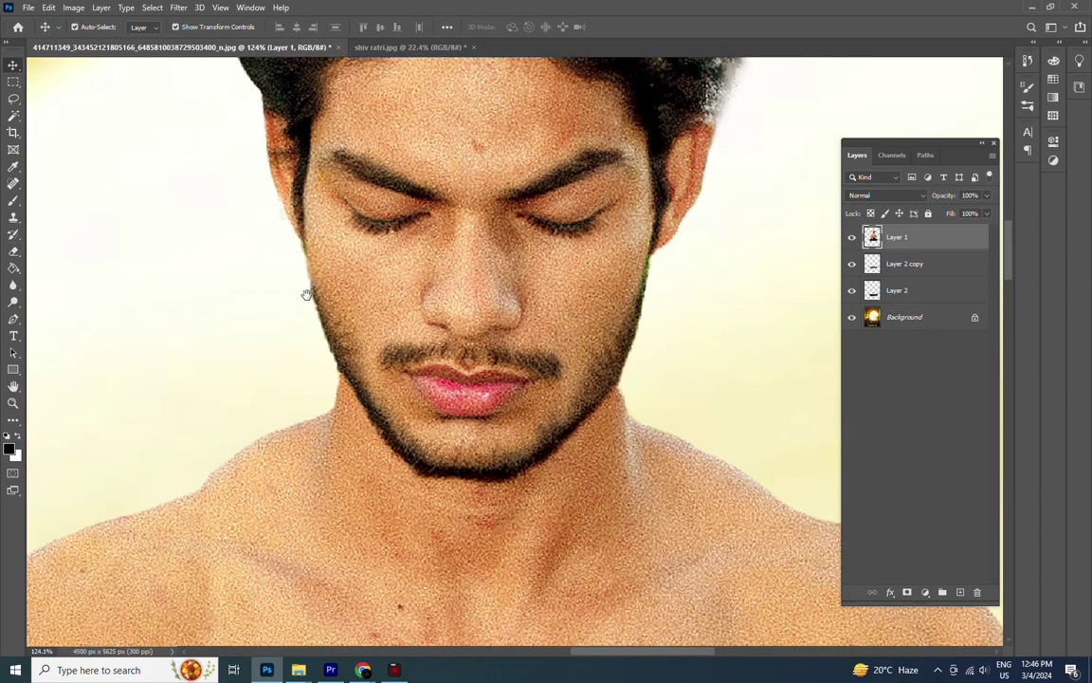
- Add an empty Layer 3 above the man and select the Brush tool
left_click(960, 592)
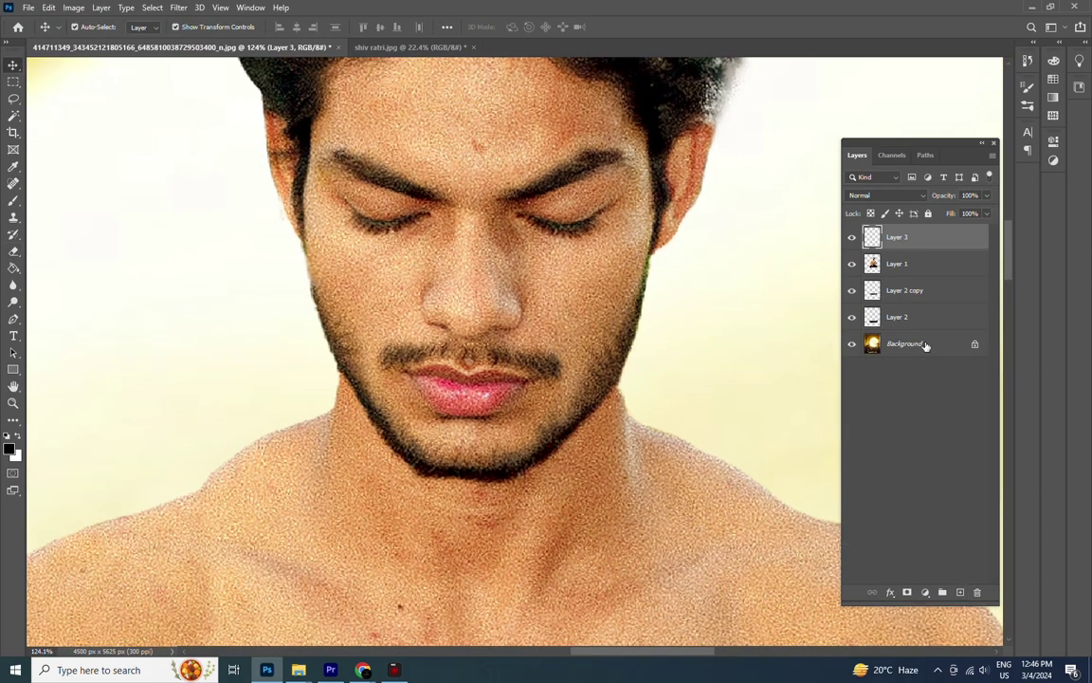
left_click(14, 200)
left_click_drag(84, 81, 163, 171)
scroll(163, 171, "up", 3)
scroll(163, 171, "up", 2, "alt")
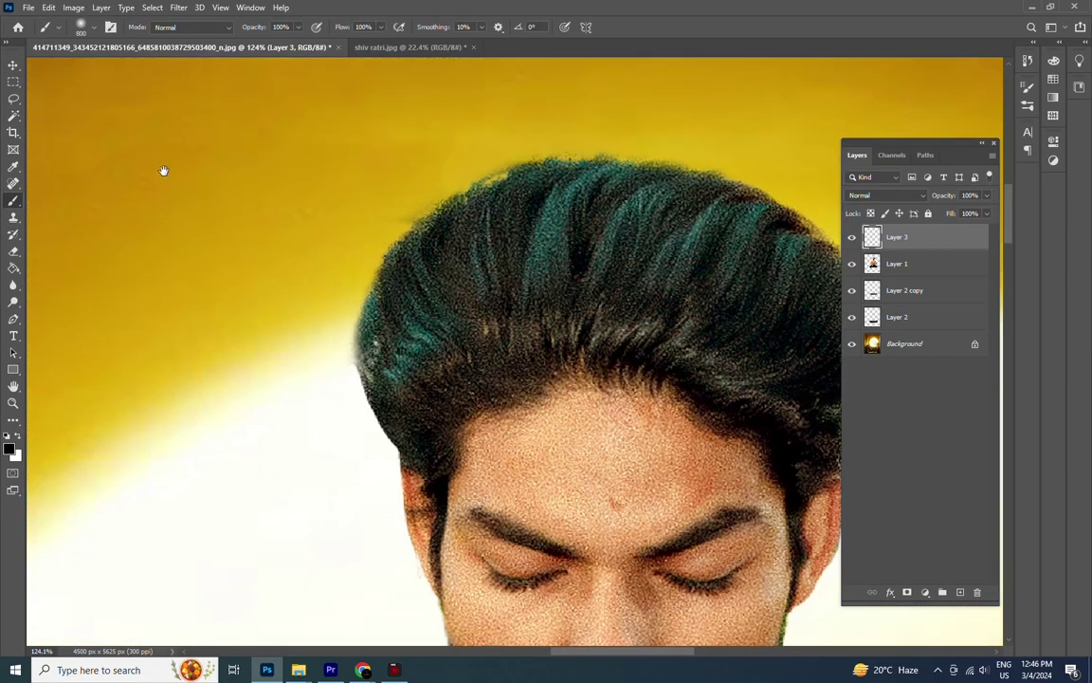
scroll(310, 311, "down", 3)
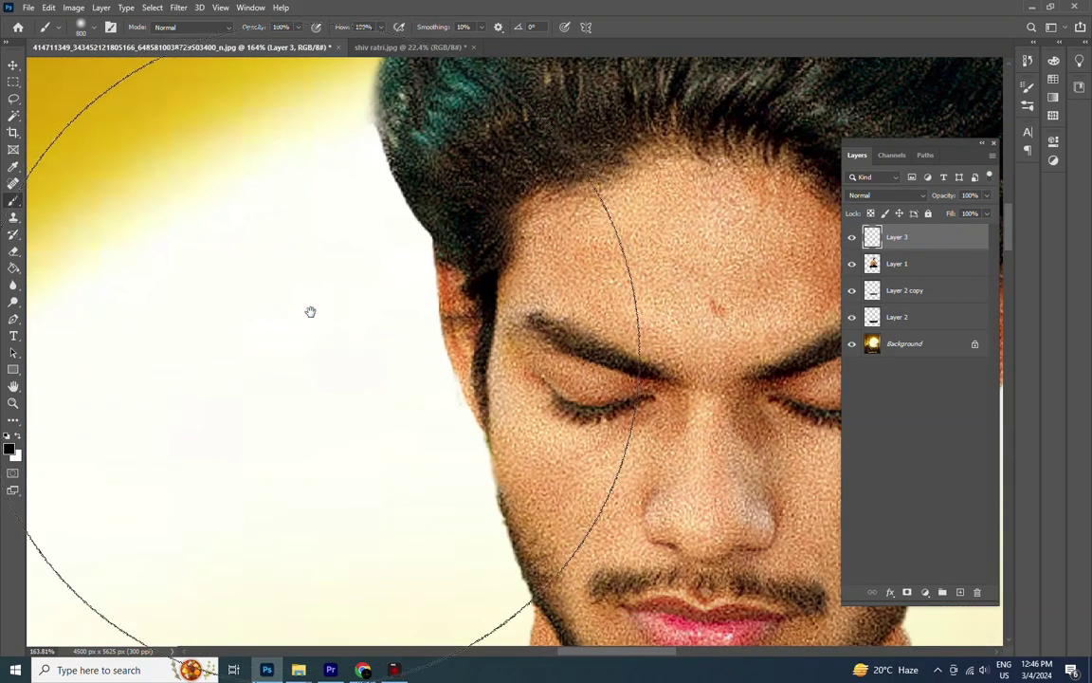
- Set up a soft brush and shrink it to 100 px
right_click(288, 434)
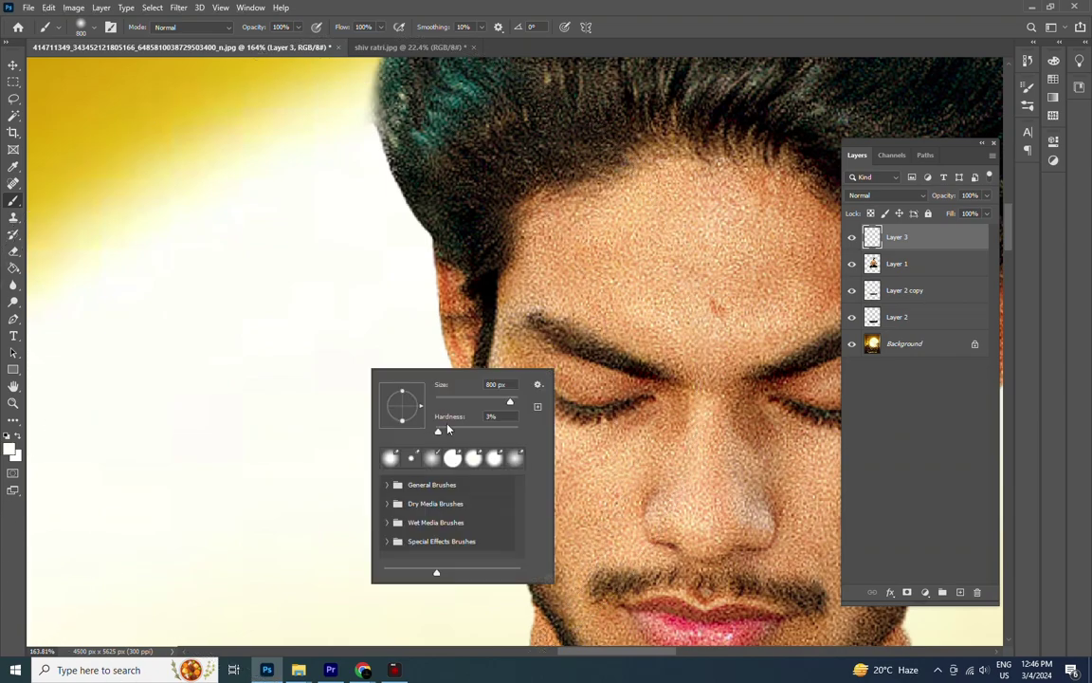
left_click(488, 319)
key("ctrl+z")
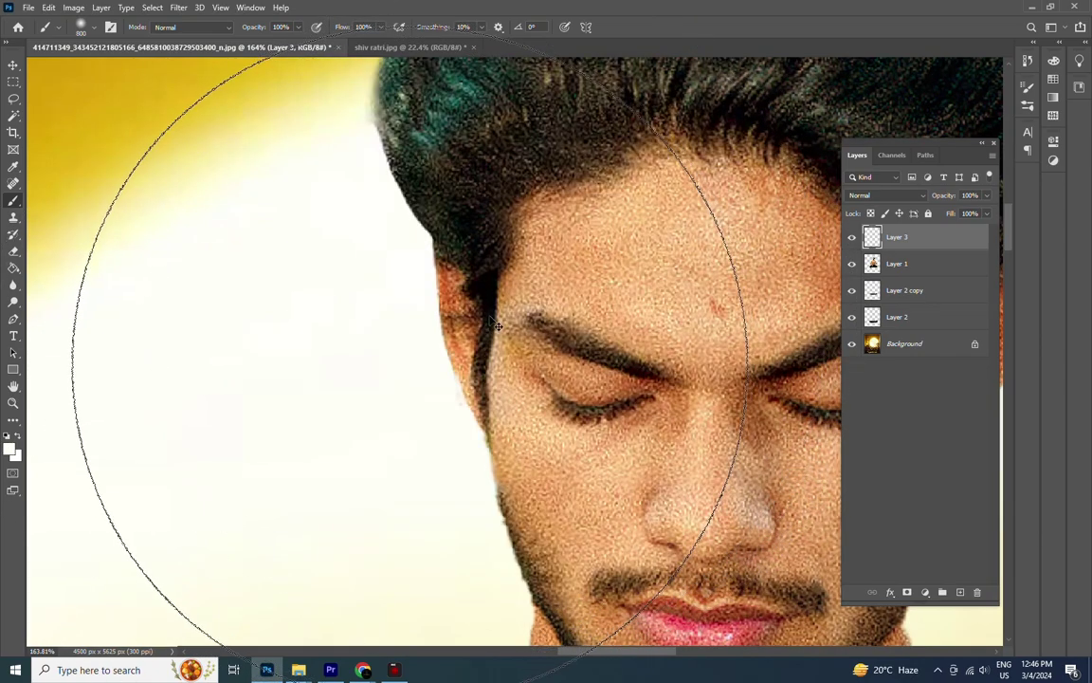
key("bracketleft")
key("bracketleft")
key("bracketleft")
key("bracketleft")
key("bracketleft")
key("bracketleft")
key("bracketleft")
key("bracketleft")
key("bracketleft")
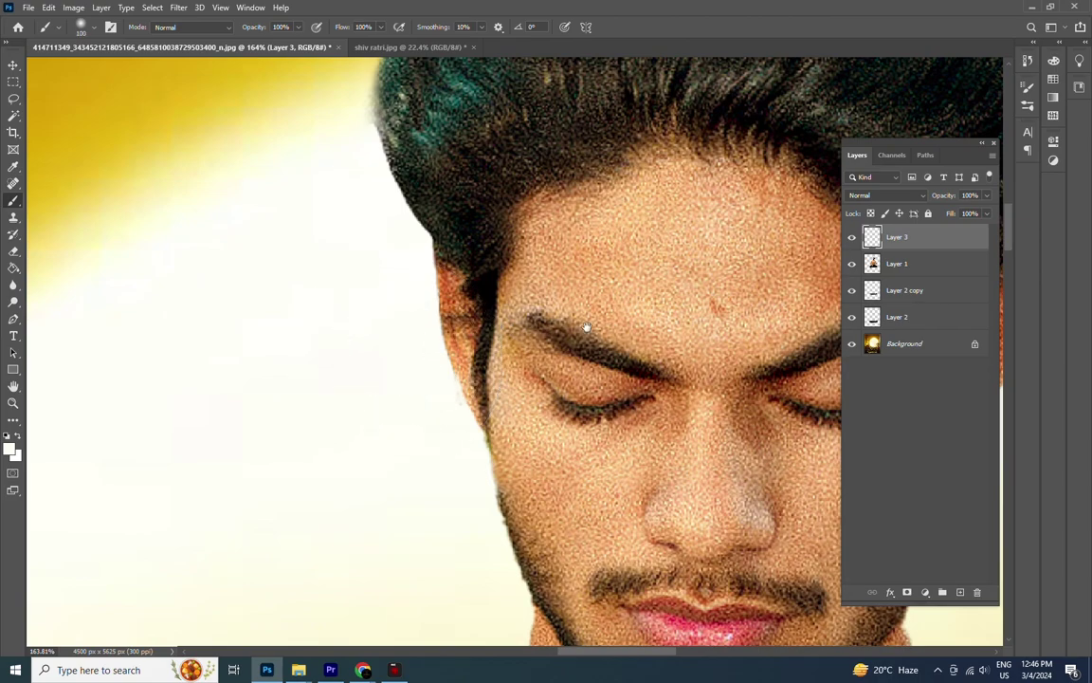
scroll(469, 288, "right", 3)
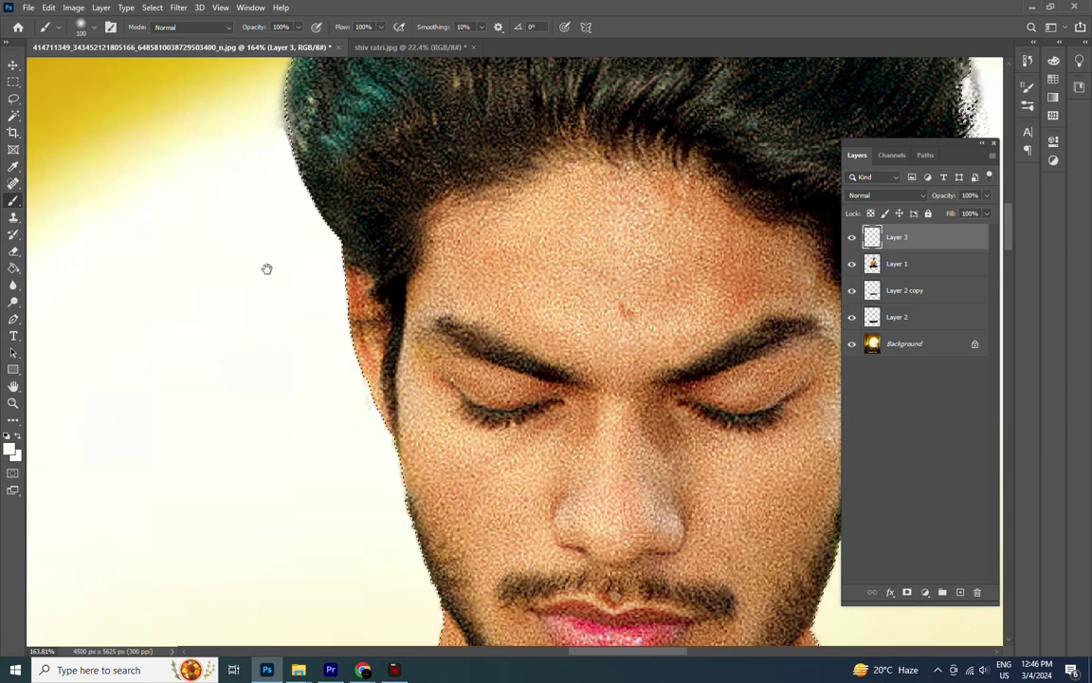
scroll(266, 268, "up", 3)
scroll(258, 315, "down", 2)
scroll(313, 266, "up", 2)
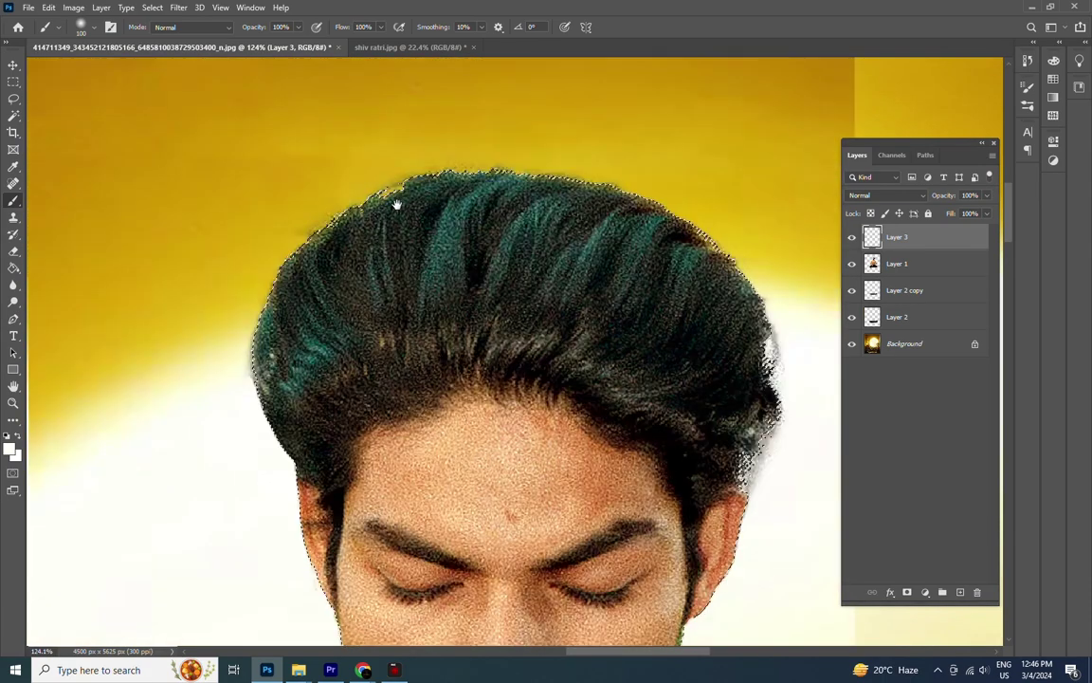
- Sample the background yellow and paint it along the top of the hair with a 150 px brush
left_click(518, 152, "alt")
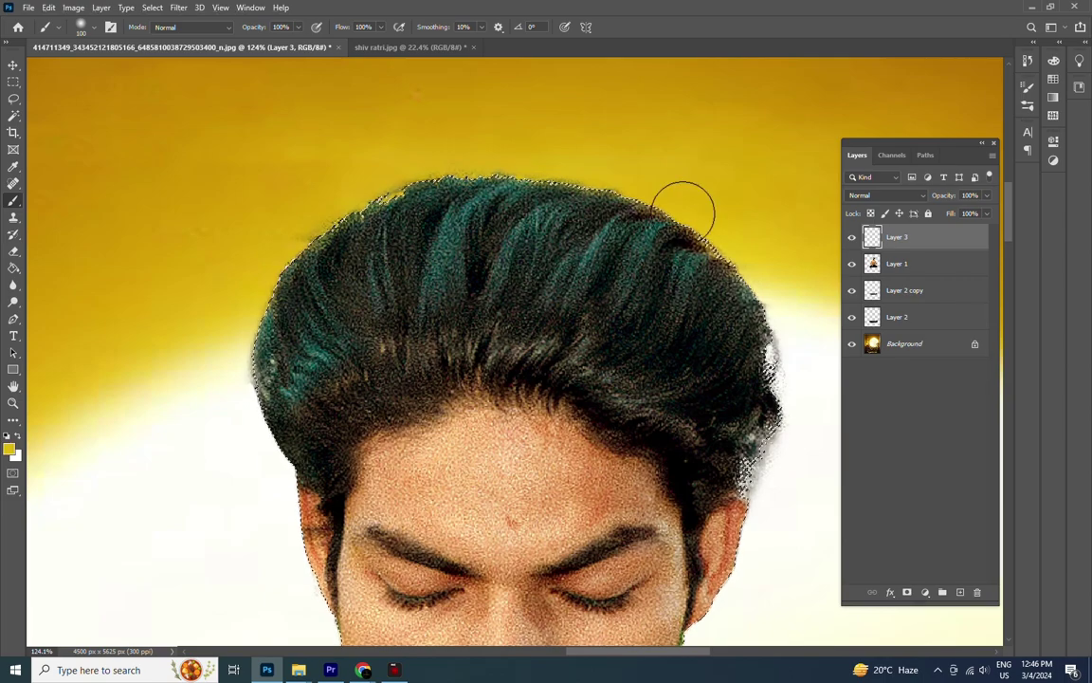
key("bracketright")
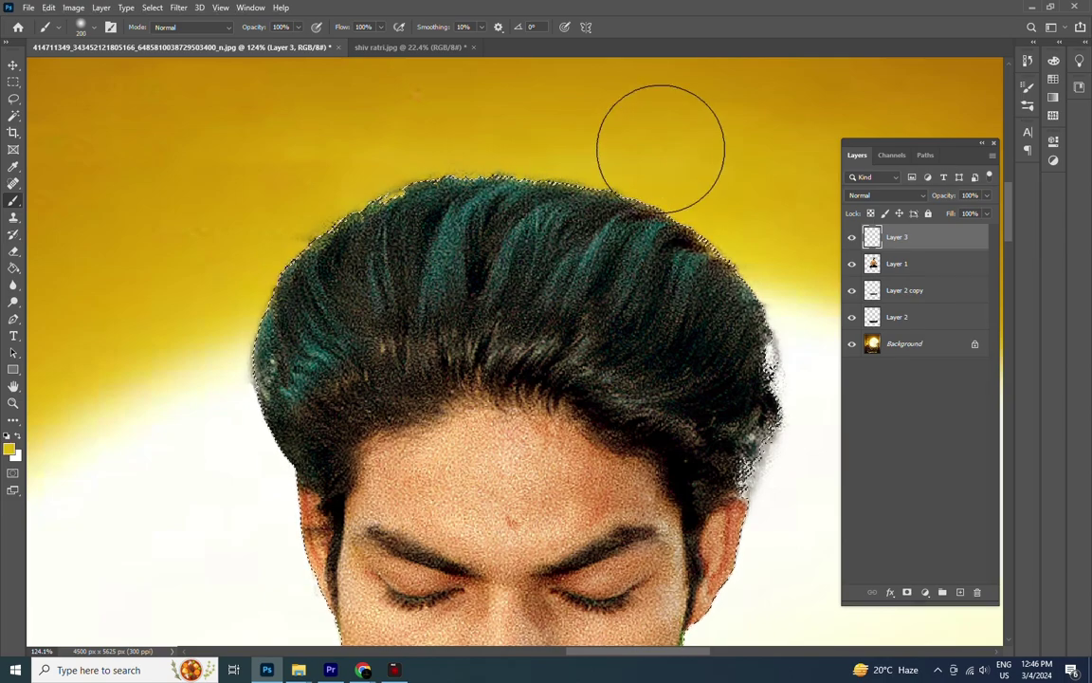
left_click_drag(669, 163, 322, 218)
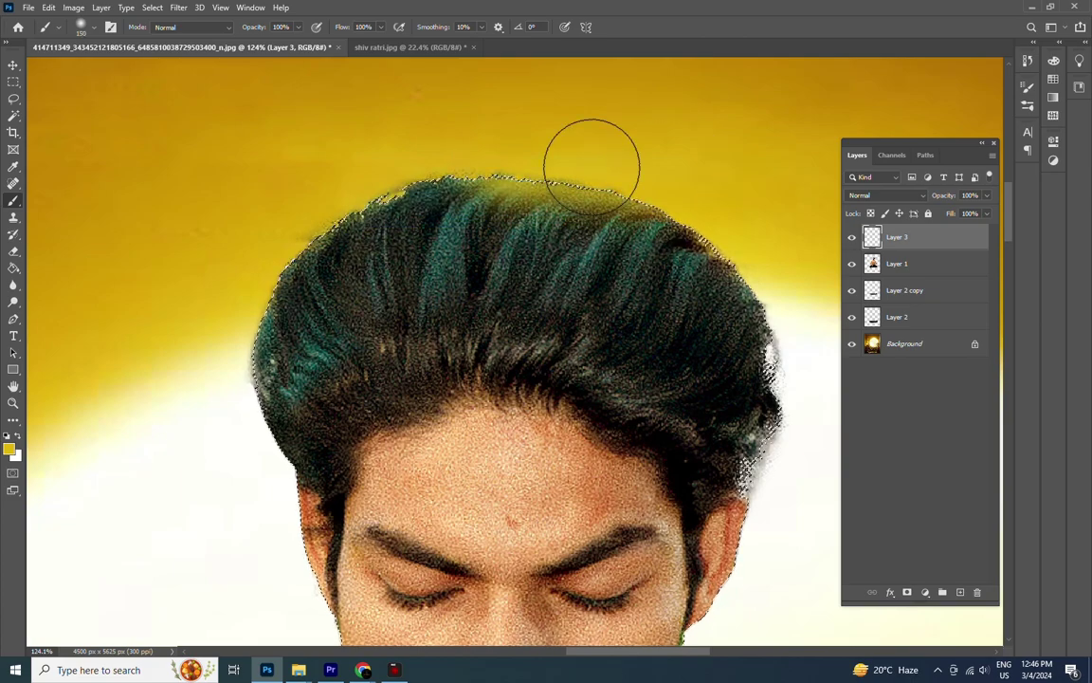
- Extend the cream glow around the face, shoulders and arms along the man's outline
scroll(597, 264, "down", 2)
scroll(597, 263, "right", 4)
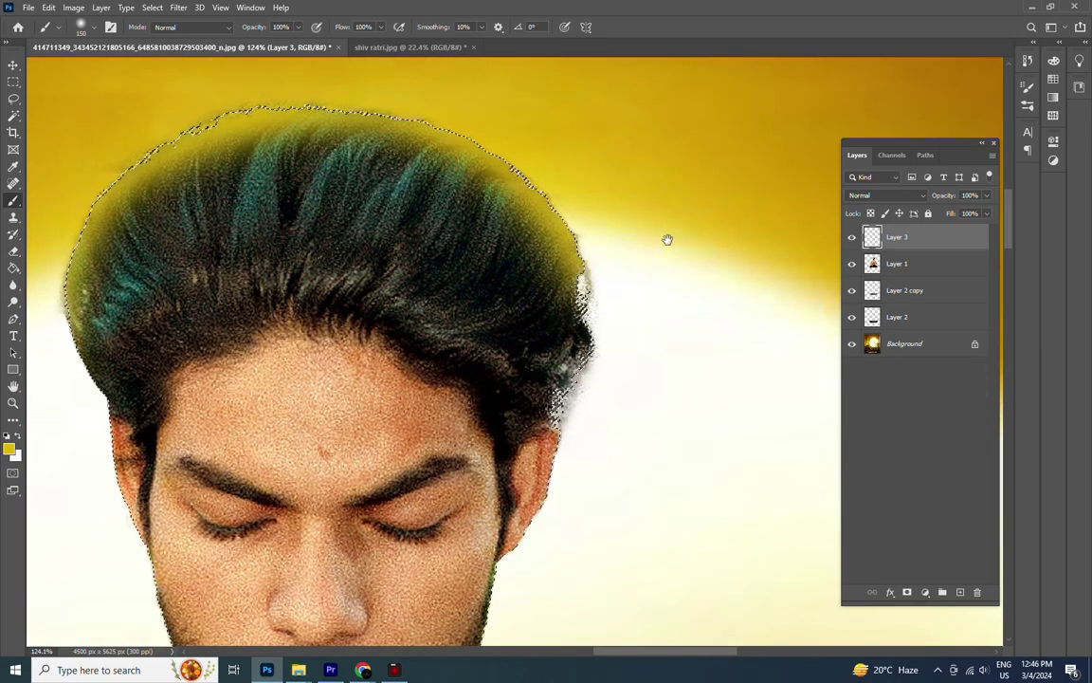
scroll(666, 237, "down", 2)
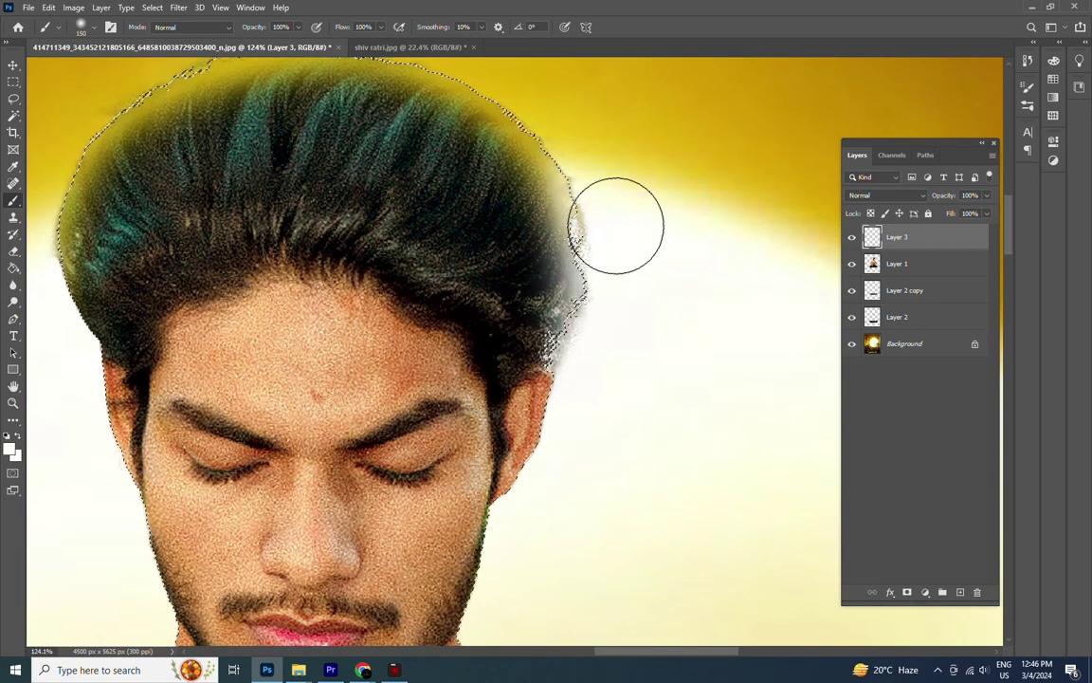
scroll(427, 285, "left", 3)
scroll(199, 280, "up", 3)
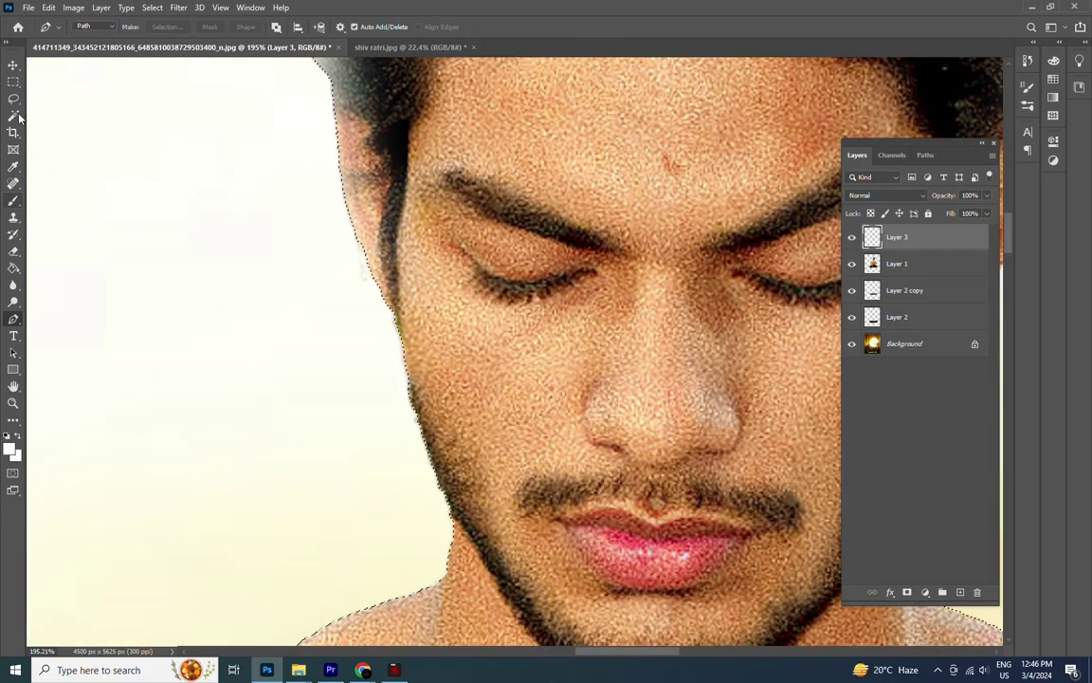
scroll(357, 446, "down", 3)
scroll(287, 263, "down", 2)
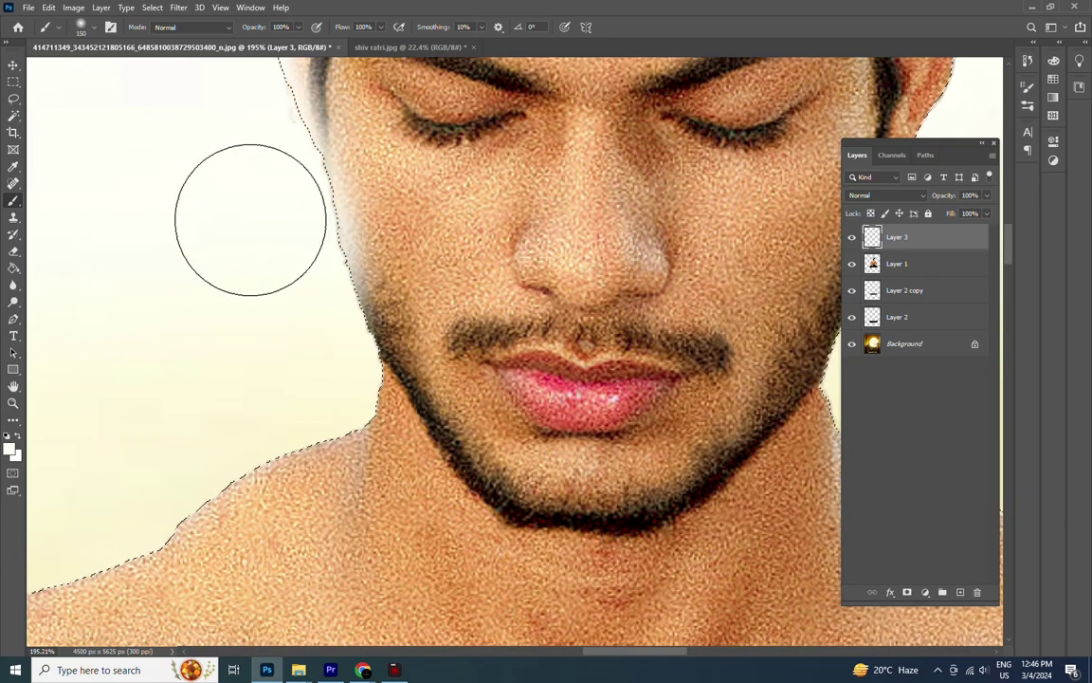
scroll(475, 243, "down", 3)
scroll(386, 219, "down", 3)
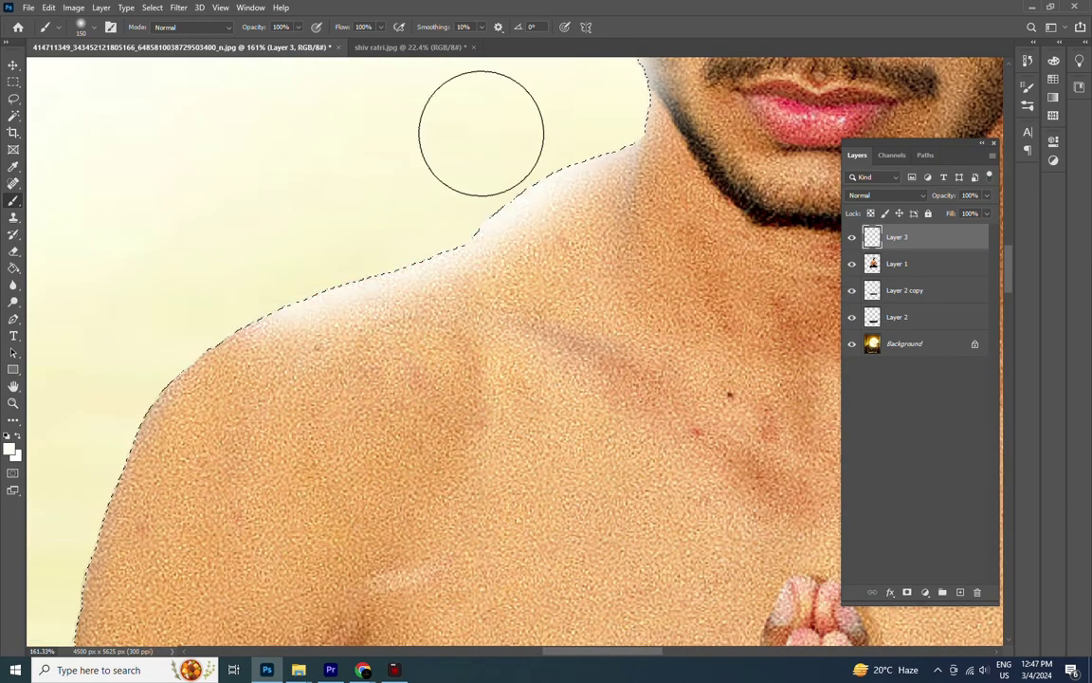
scroll(304, 150, "down", 3)
scroll(343, 114, "down", 3)
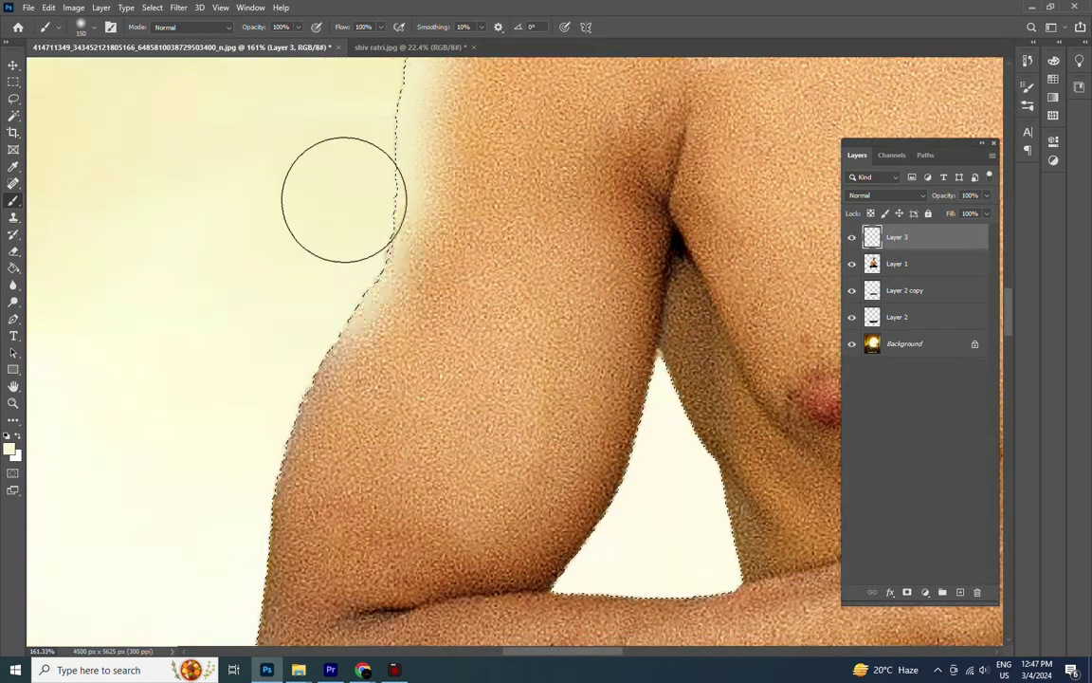
scroll(239, 263, "down", 3)
scroll(190, 560, "down", 3)
scroll(216, 226, "down", 2)
scroll(216, 225, "down", 3)
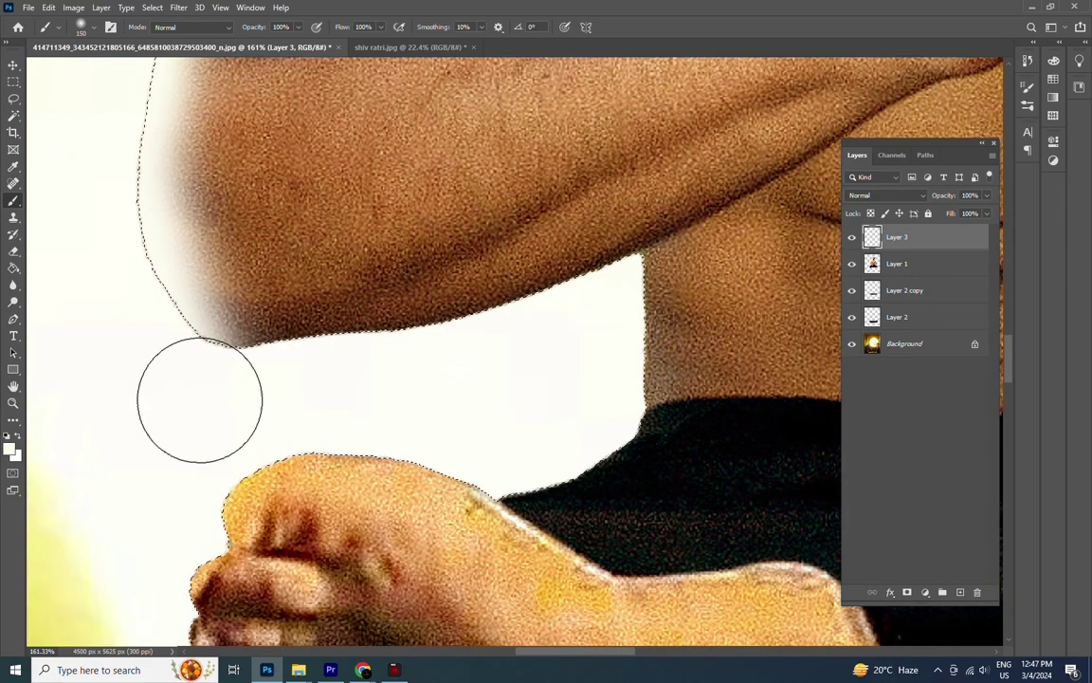
scroll(199, 399, "down", 3)
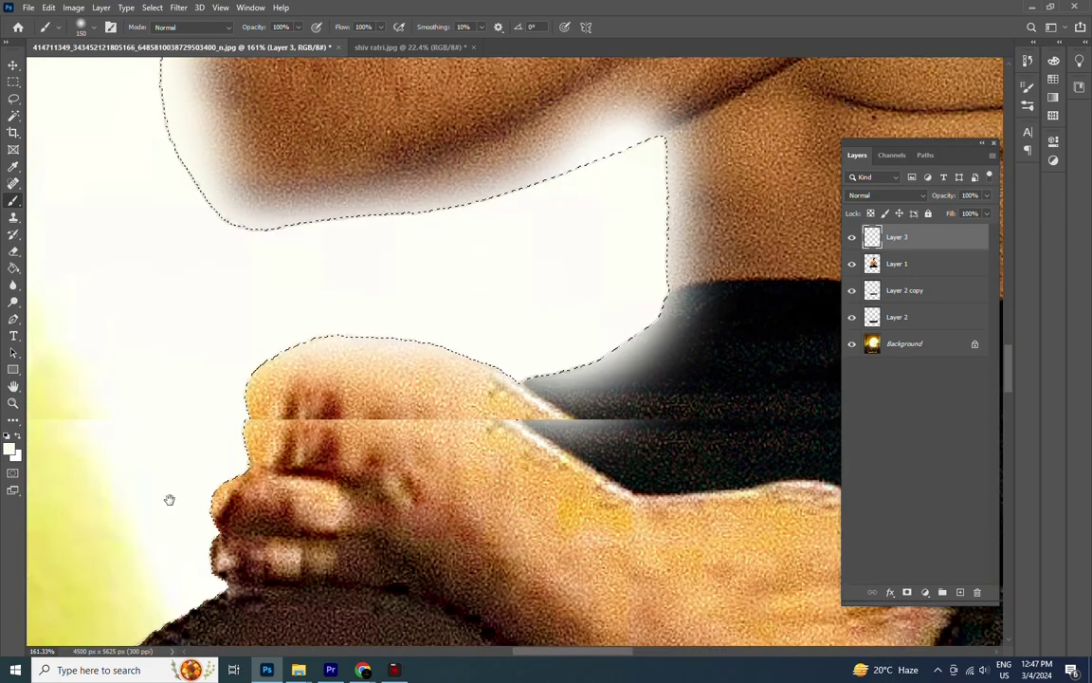
scroll(208, 349, "down", 3)
scroll(124, 394, "down", 3)
scroll(452, 204, "down", 2)
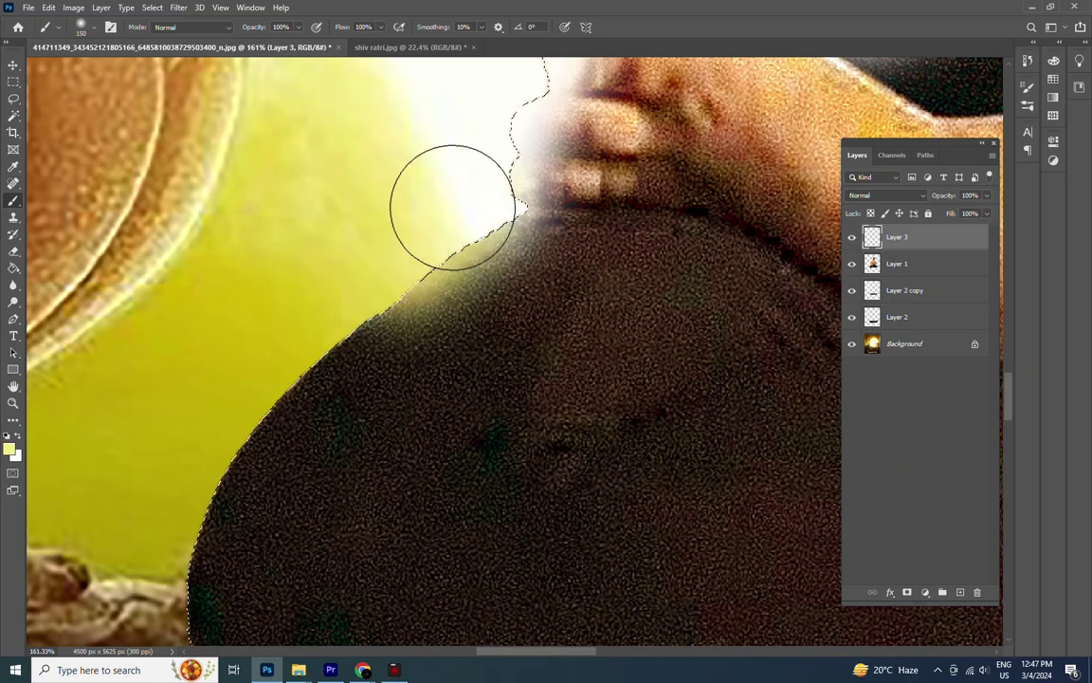
scroll(298, 214, "down", 3)
scroll(342, 199, "down", 2)
scroll(341, 199, "down", 2)
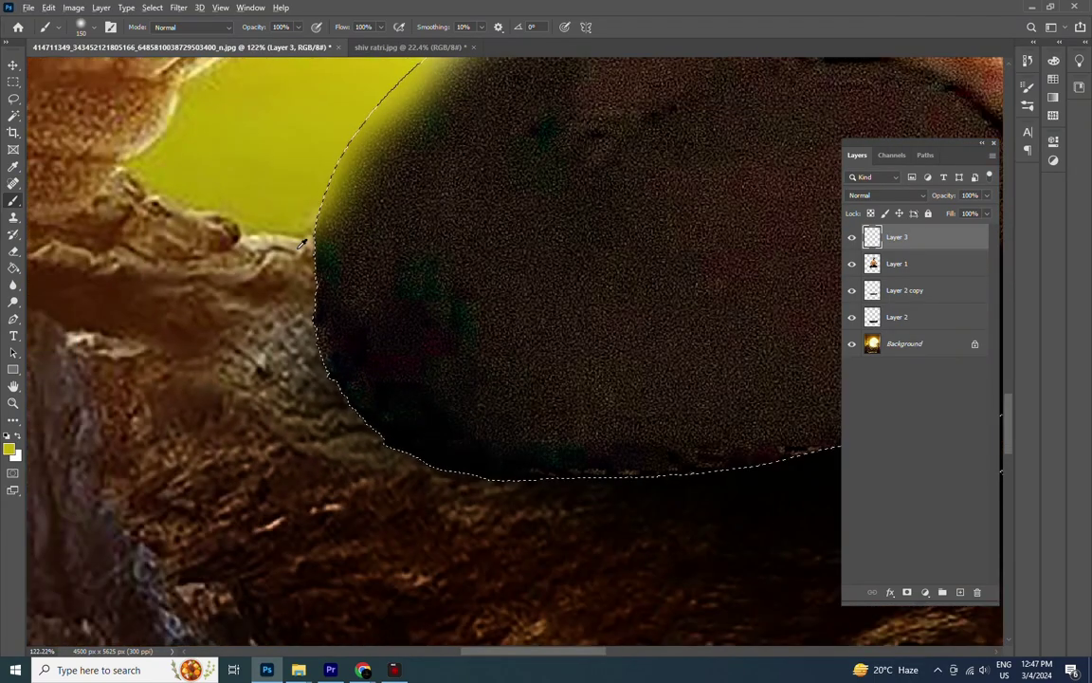
scroll(415, 414, "down", 3)
scroll(517, 188, "right", 3)
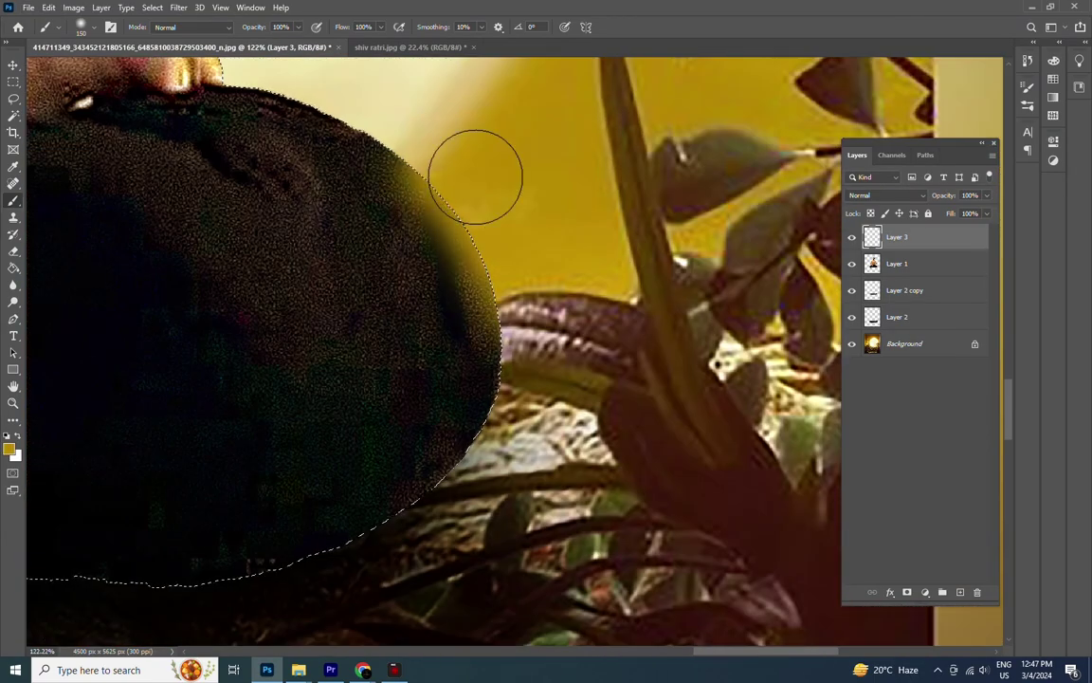
scroll(475, 171, "up", 3)
scroll(410, 292, "up", 2)
scroll(409, 292, "left", 2)
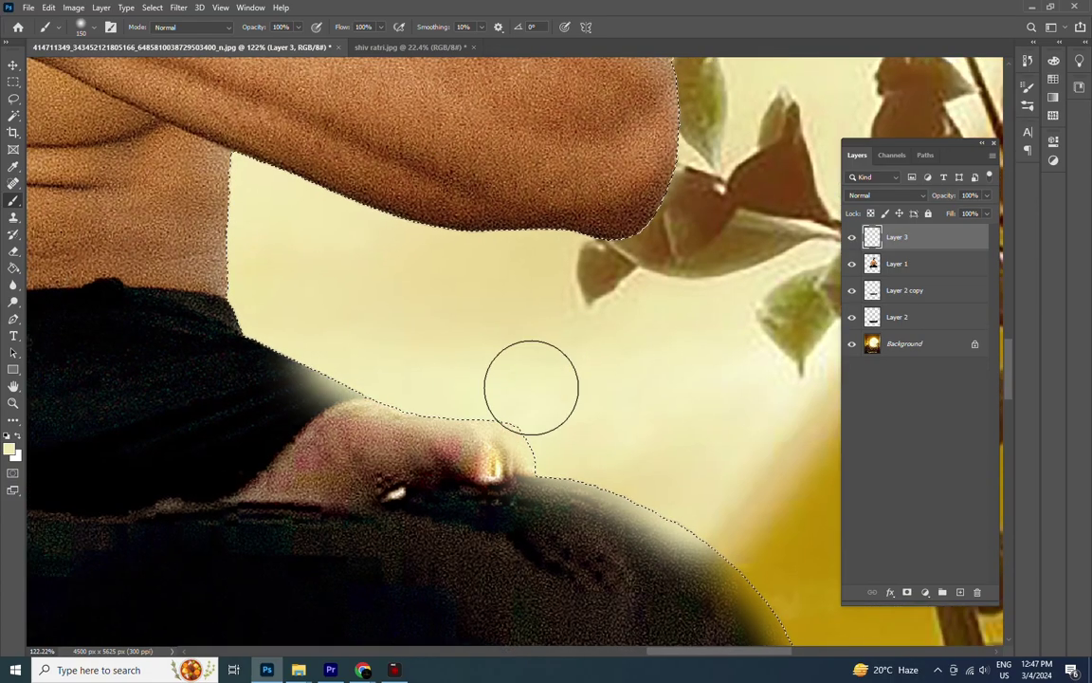
scroll(277, 275, "up", 2)
scroll(278, 275, "left", 1)
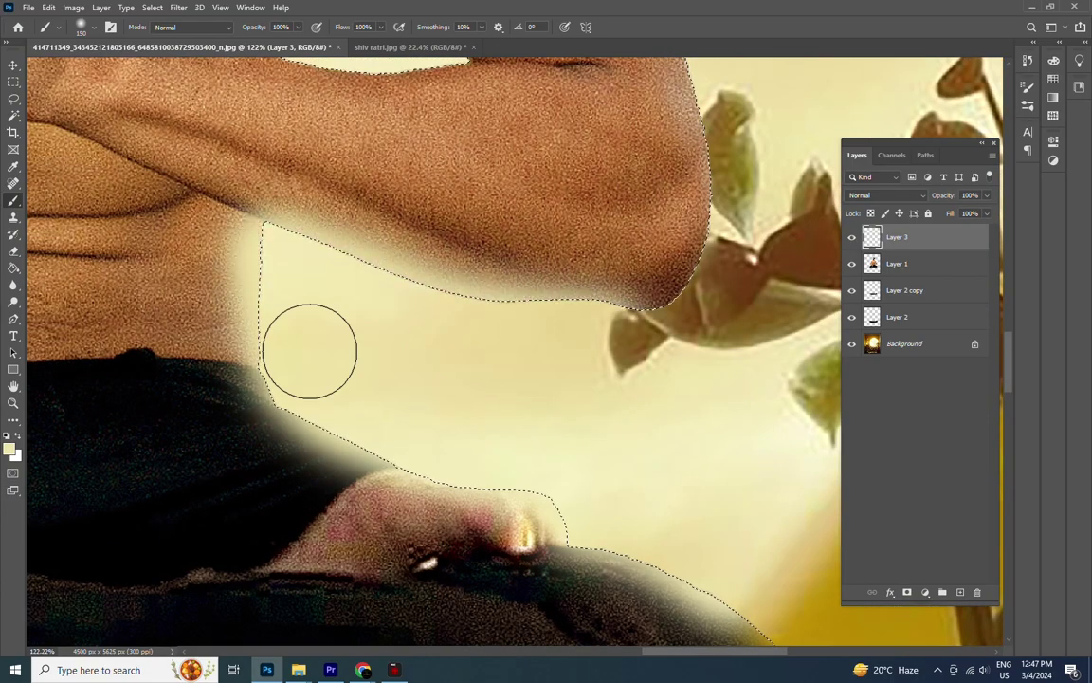
scroll(585, 244, "up", 5)
scroll(585, 243, "right", 5)
scroll(604, 279, "up", 3)
scroll(604, 279, "left", 2)
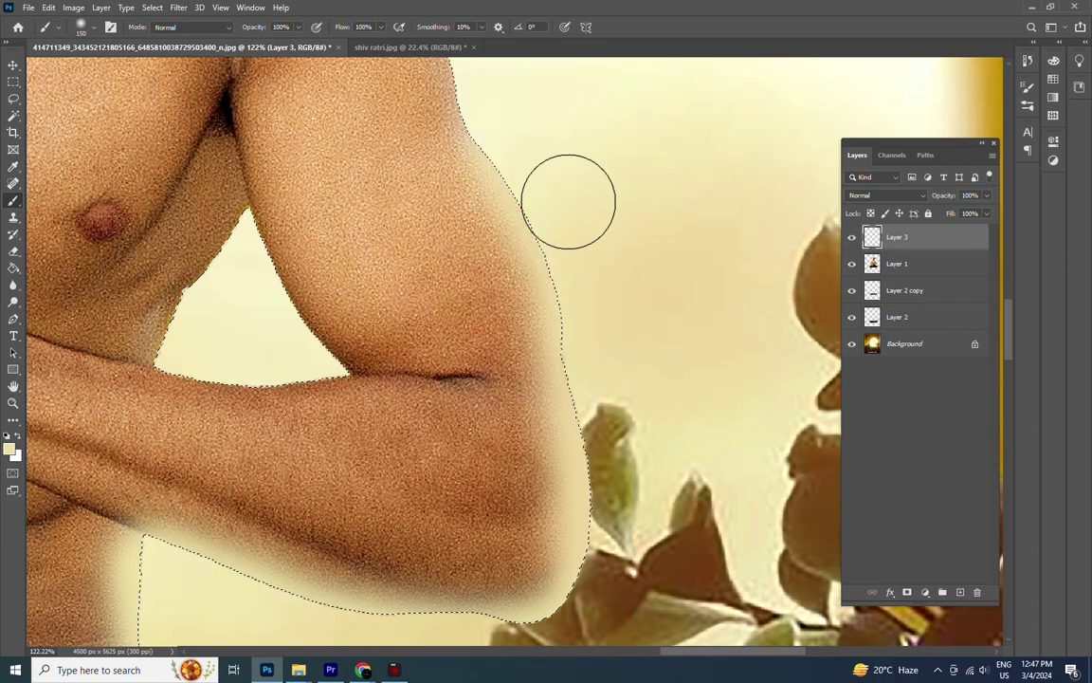
scroll(566, 196, "up", 5)
scroll(566, 195, "left", 2)
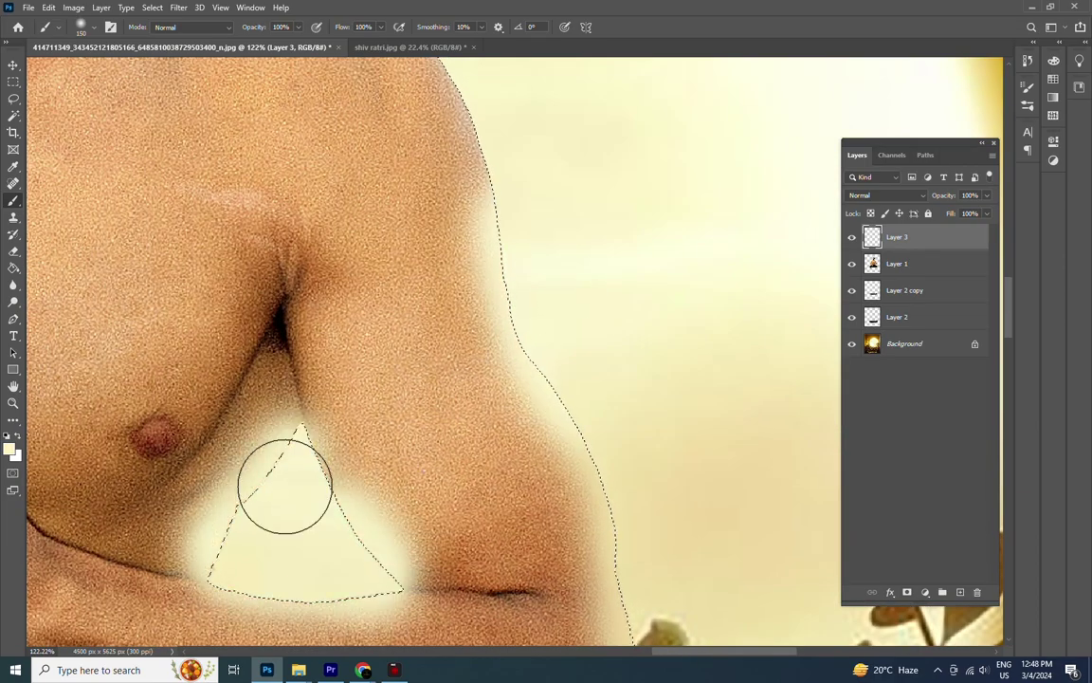
scroll(548, 470, "up", 5)
scroll(548, 470, "left", 2)
scroll(493, 322, "up", 2)
scroll(493, 323, "left", 1)
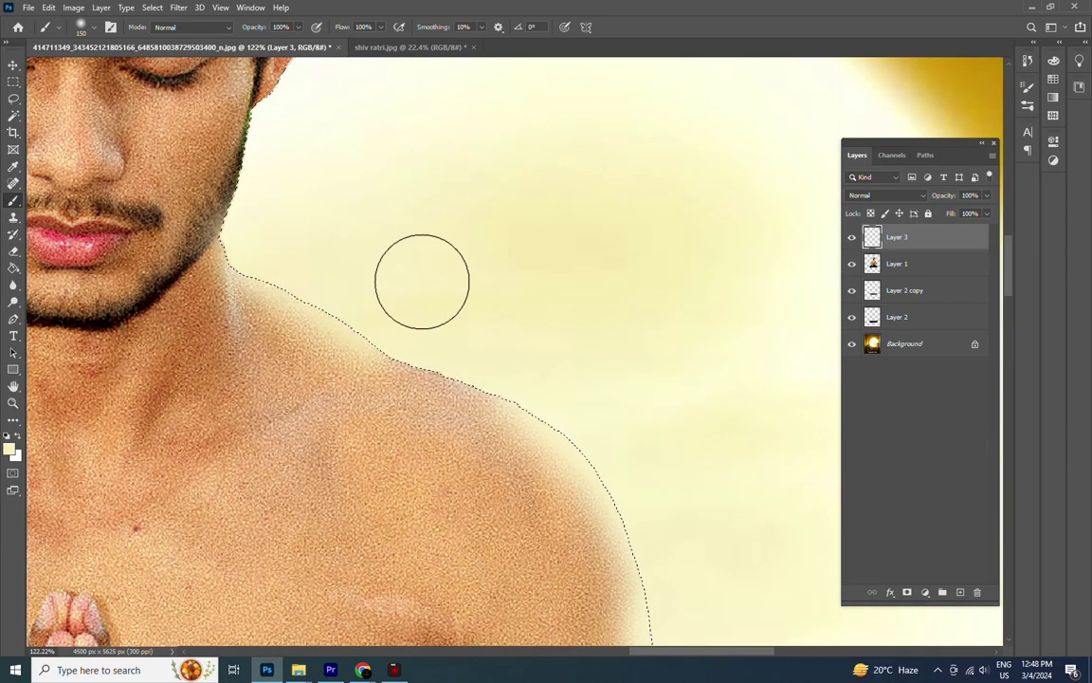
scroll(327, 256, "up", 2)
scroll(327, 256, "left", 1)
scroll(342, 294, "up", 2)
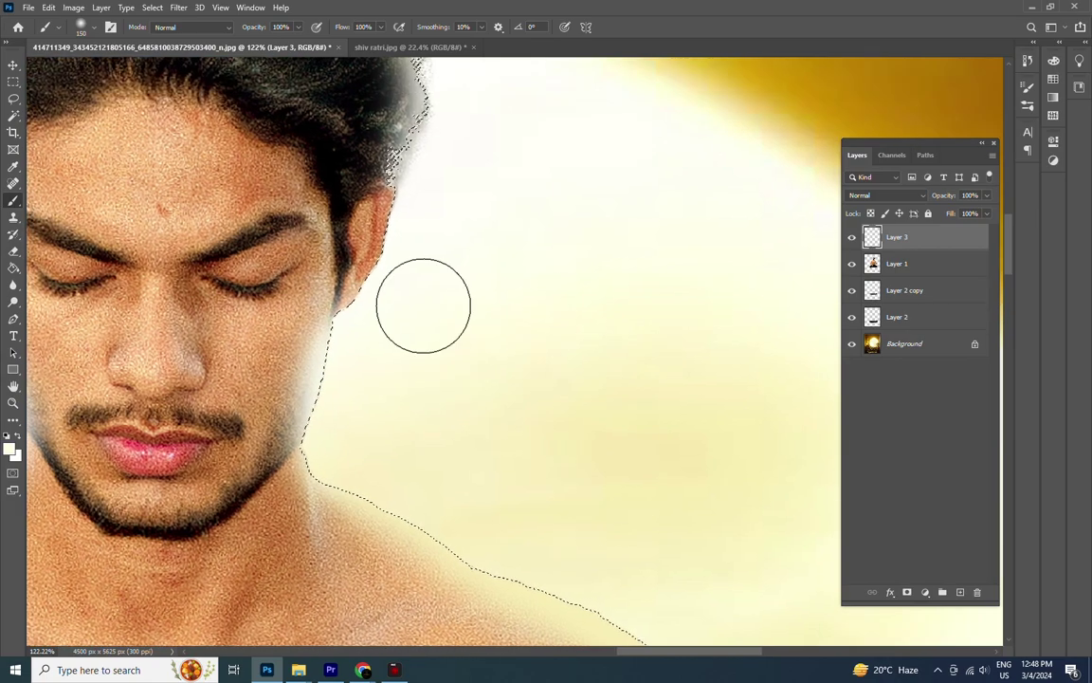
scroll(423, 251, "down", 3)
- Deselect and zoom in on the man's chest and joined hands
key("m")
key("ctrl+d")
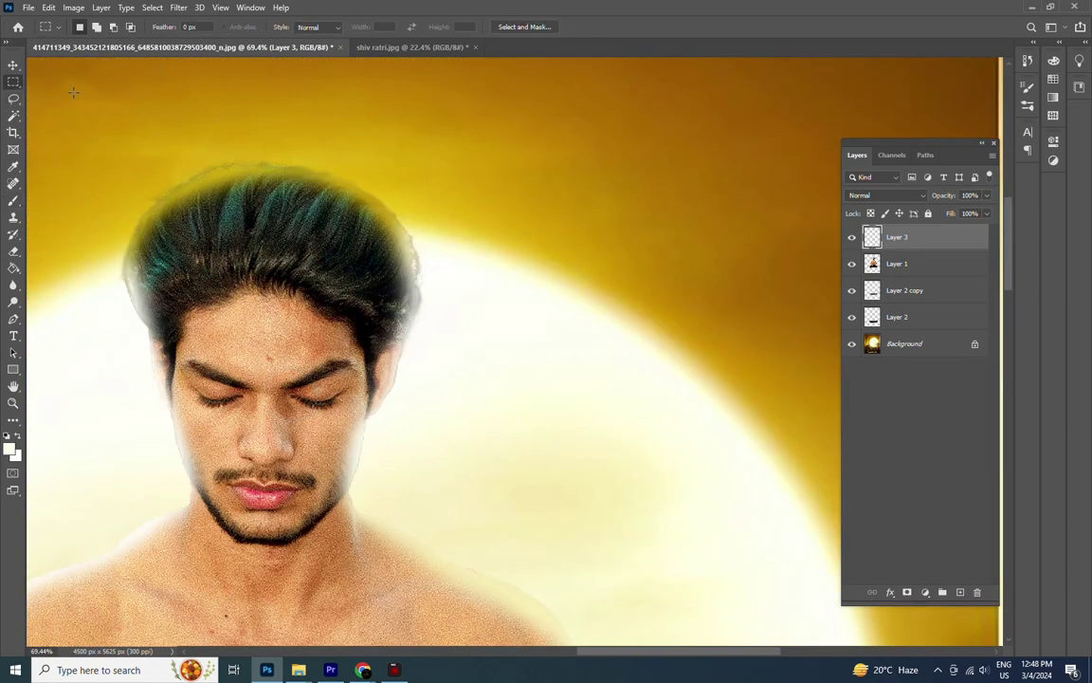
scroll(74, 92, "down", 5)
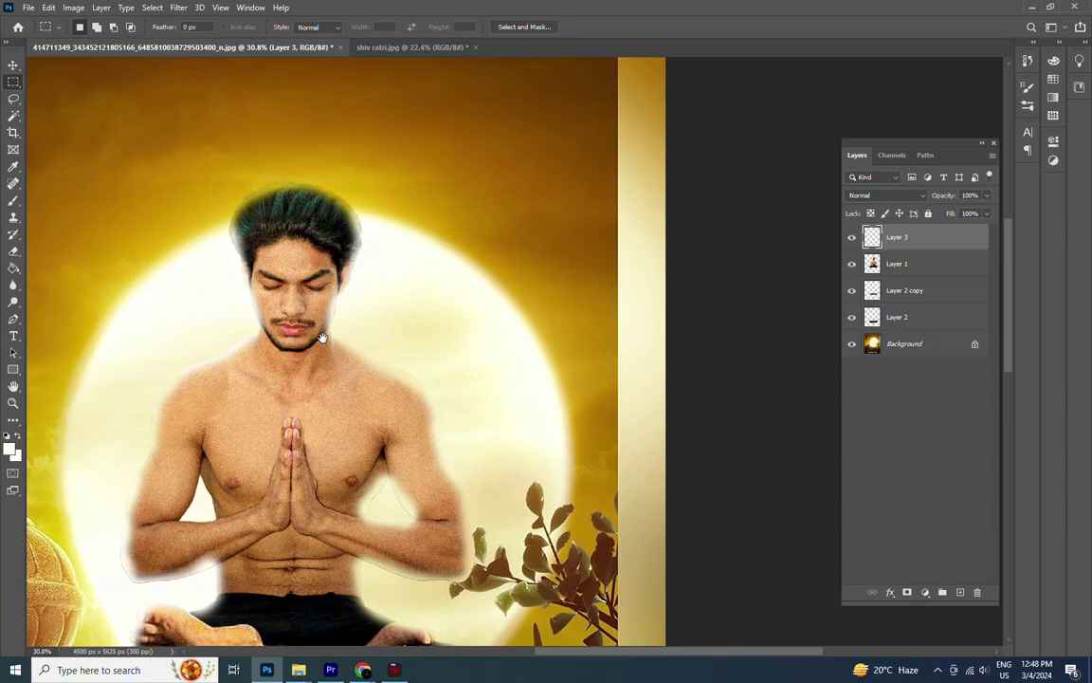
left_click_drag(303, 376, 322, 338)
scroll(331, 325, "up", 2)
scroll(330, 326, "up", 1)
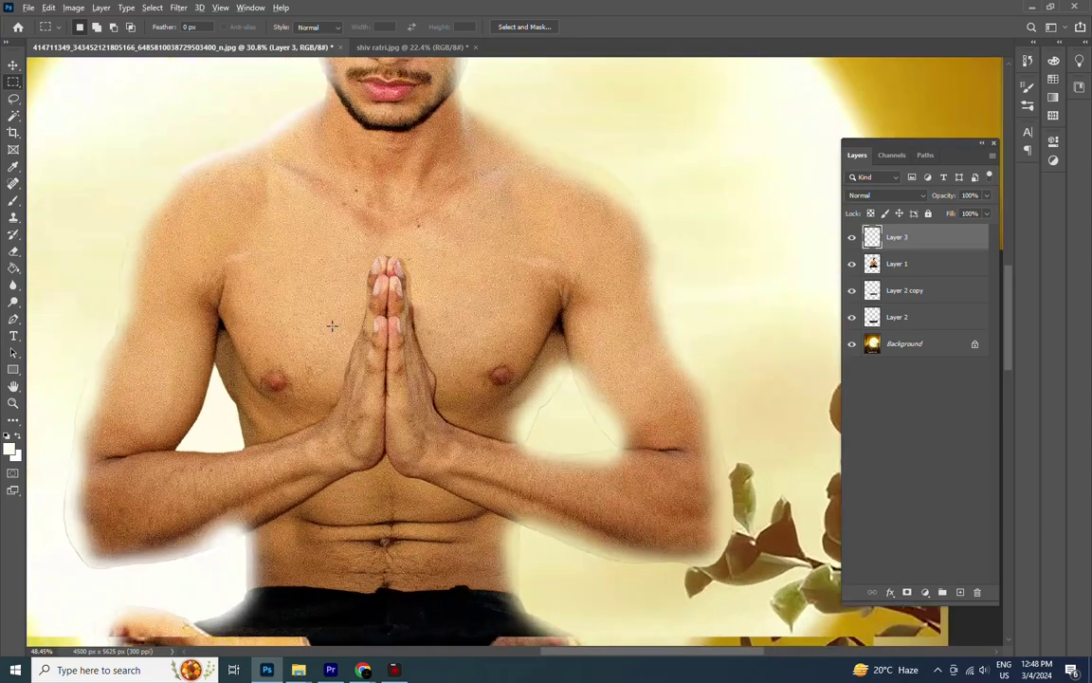
scroll(331, 326, "up", 1)
scroll(331, 325, "up", 1)
scroll(331, 325, "down", 1)
scroll(330, 325, "down", 1)
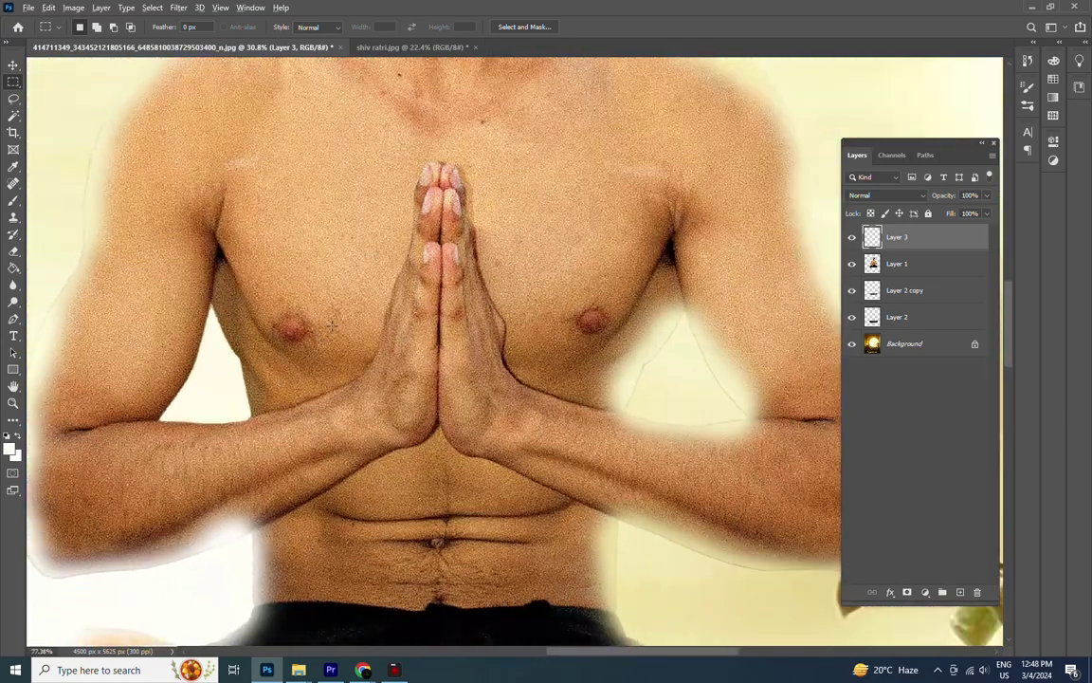
scroll(331, 325, "down", 1)
scroll(331, 325, "down", 1)
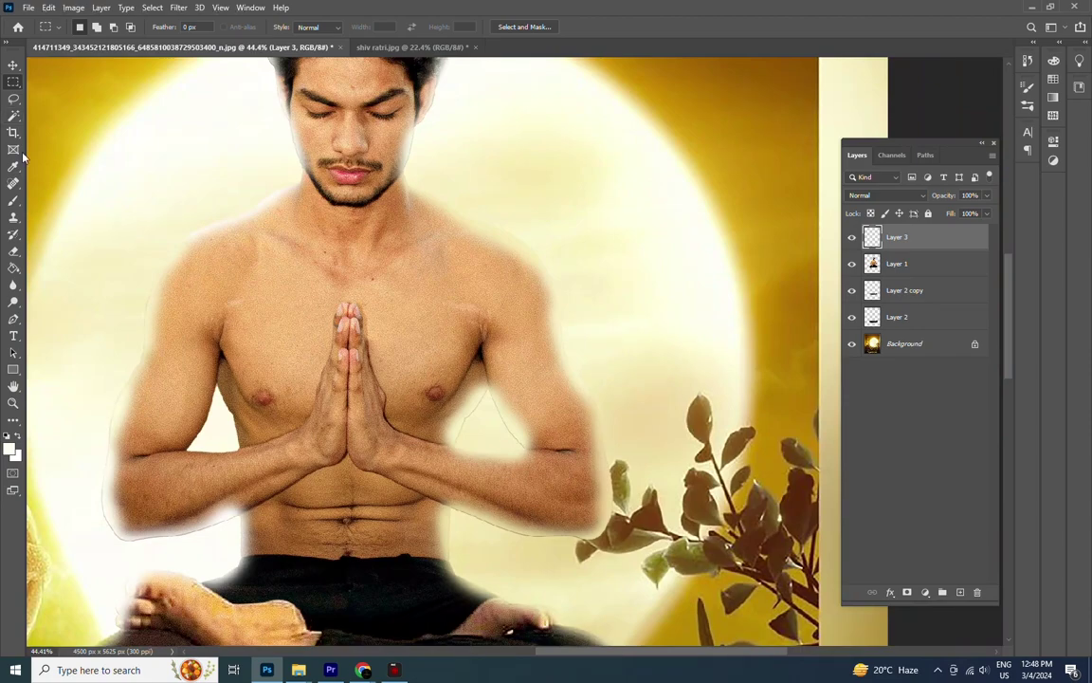
- Nudge the Layer 3 glow slightly up and right, then inspect the arm–chest gap close up
key("v")
mouse_move(525, 250)
left_mouse_down()
mouse_move(537, 221)
mouse_move(536, 316)
left_mouse_up()
scroll(536, 316, "up", 1)
scroll(537, 317, "up", 2)
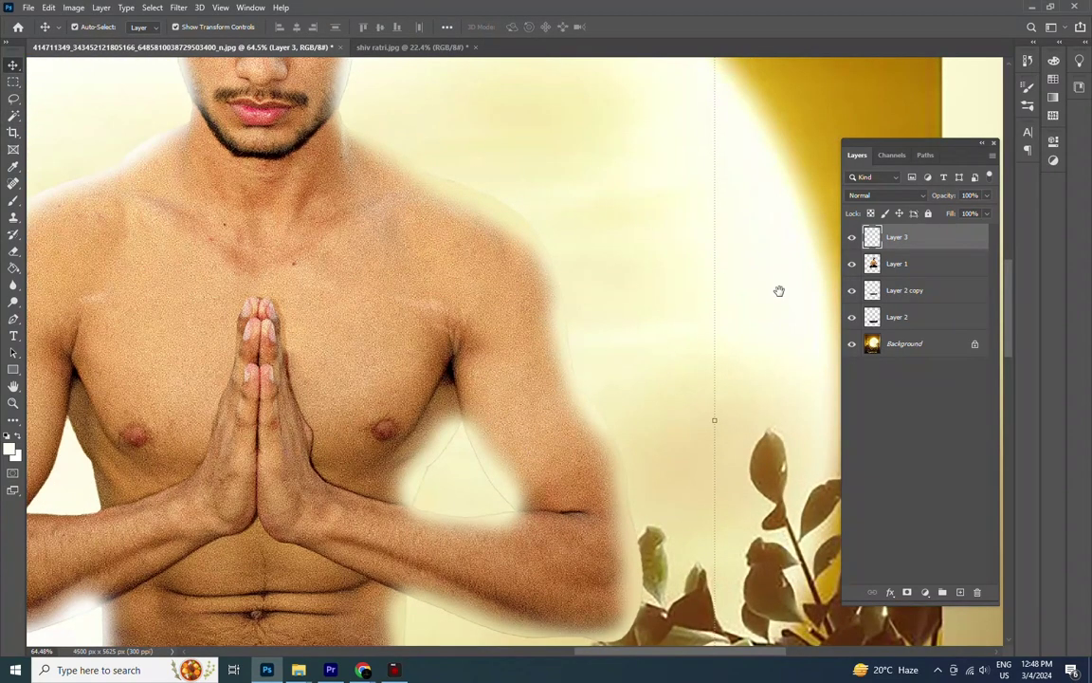
scroll(470, 464, "up", 2)
scroll(470, 465, "up", 1)
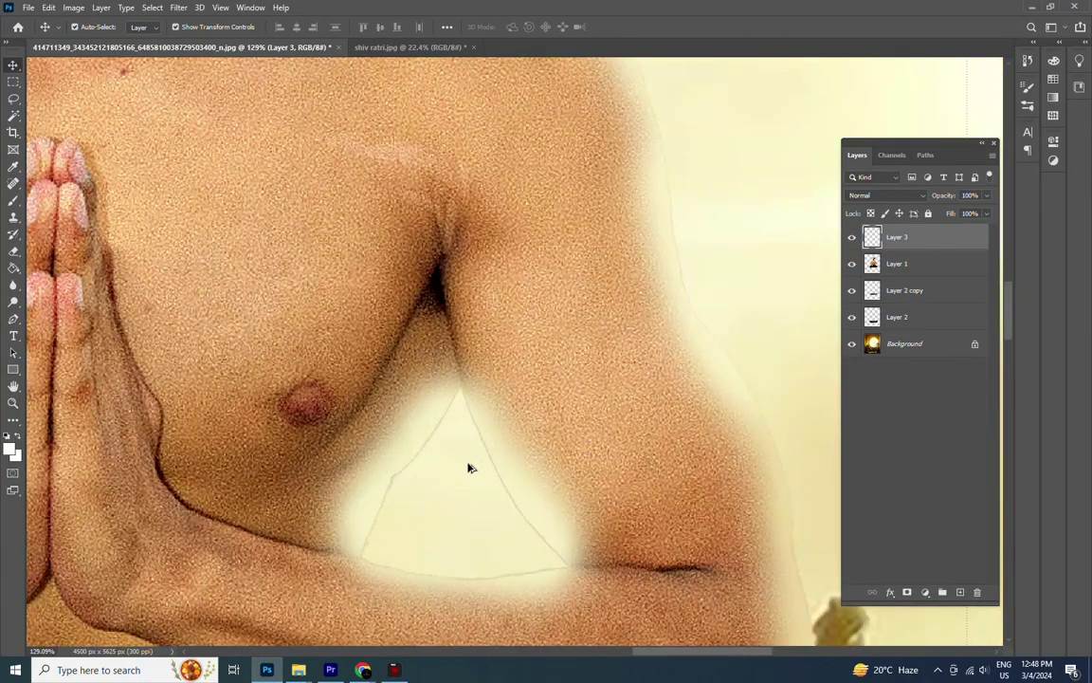
scroll(470, 465, "up", 1)
scroll(512, 451, "right", 3)
scroll(214, 324, "up", 1)
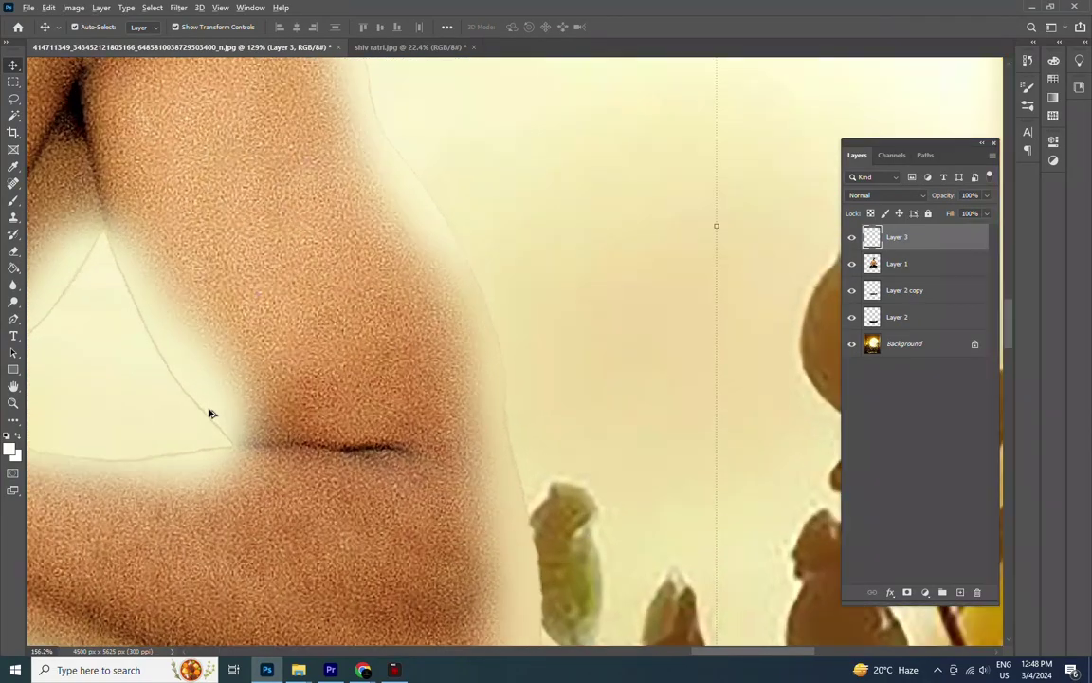
scroll(209, 414, "up", 1)
scroll(251, 397, "right", 1)
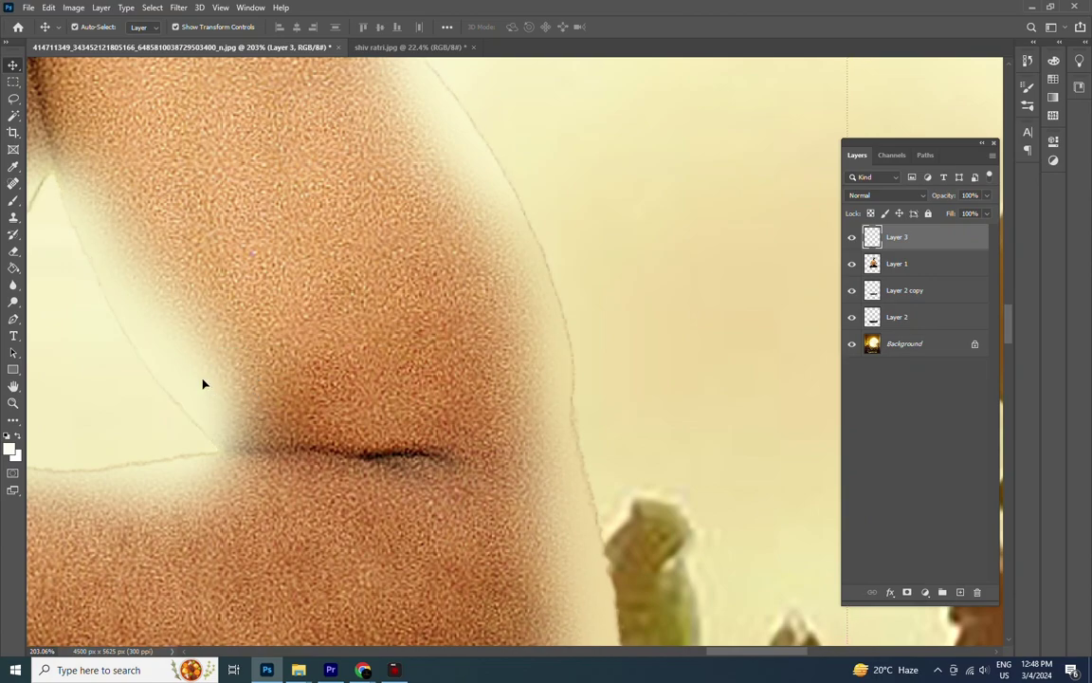
scroll(708, 260, "down", 3)
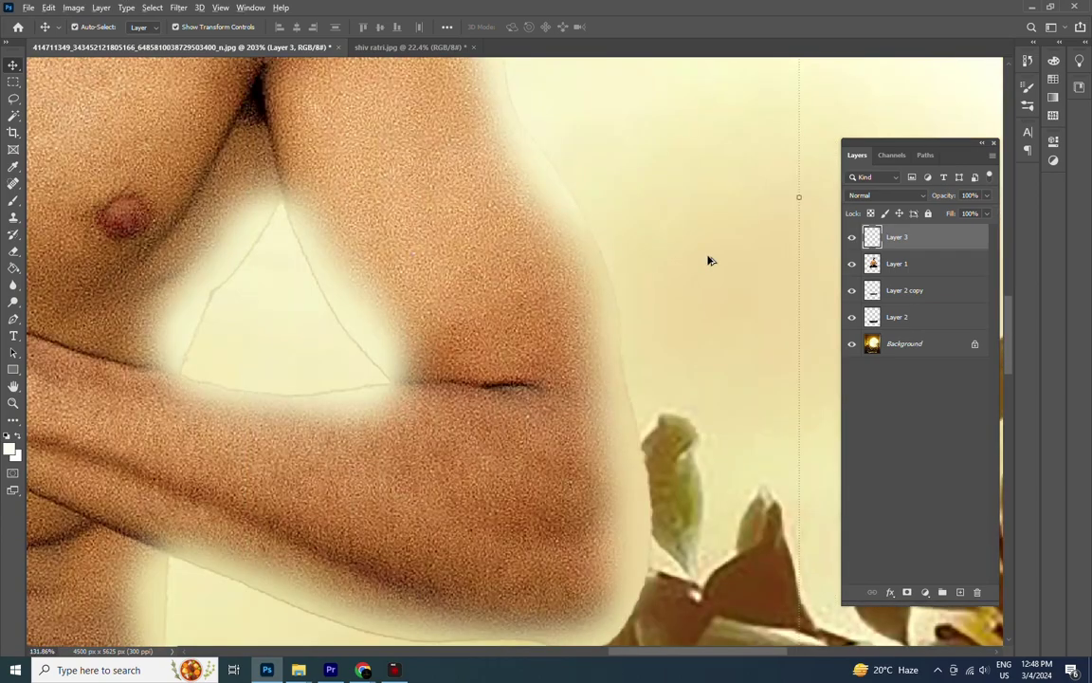
scroll(709, 258, "down", 2)
scroll(470, 244, "right", 1)
- Preview Screen, Overlay and Vivid Light on Layer 3, then settle on Soft Light
left_click(858, 195)
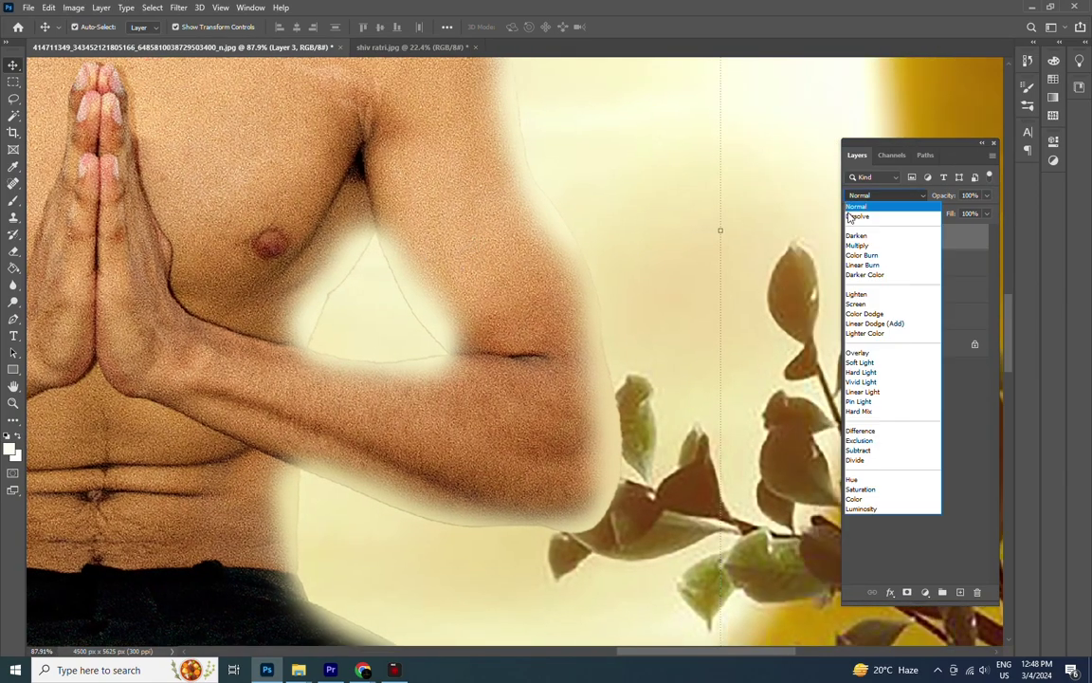
key("Down")
key("Down")
key("Down")
key("Down")
key("Up")
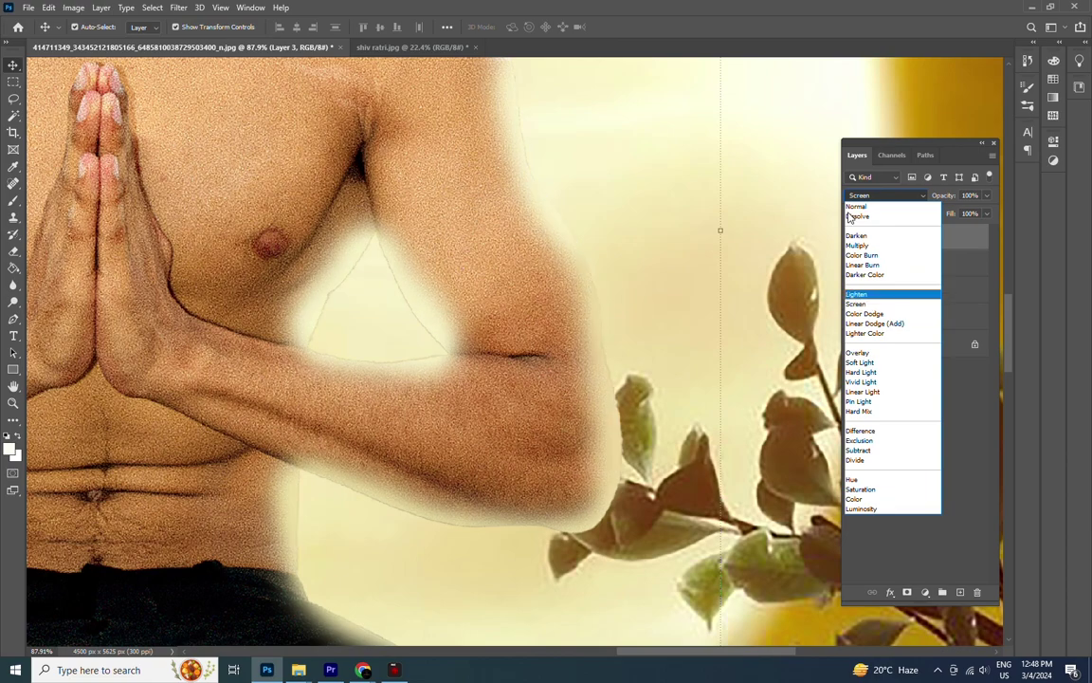
key("Up")
key("Down")
key("Down")
key("Down")
key("Down")
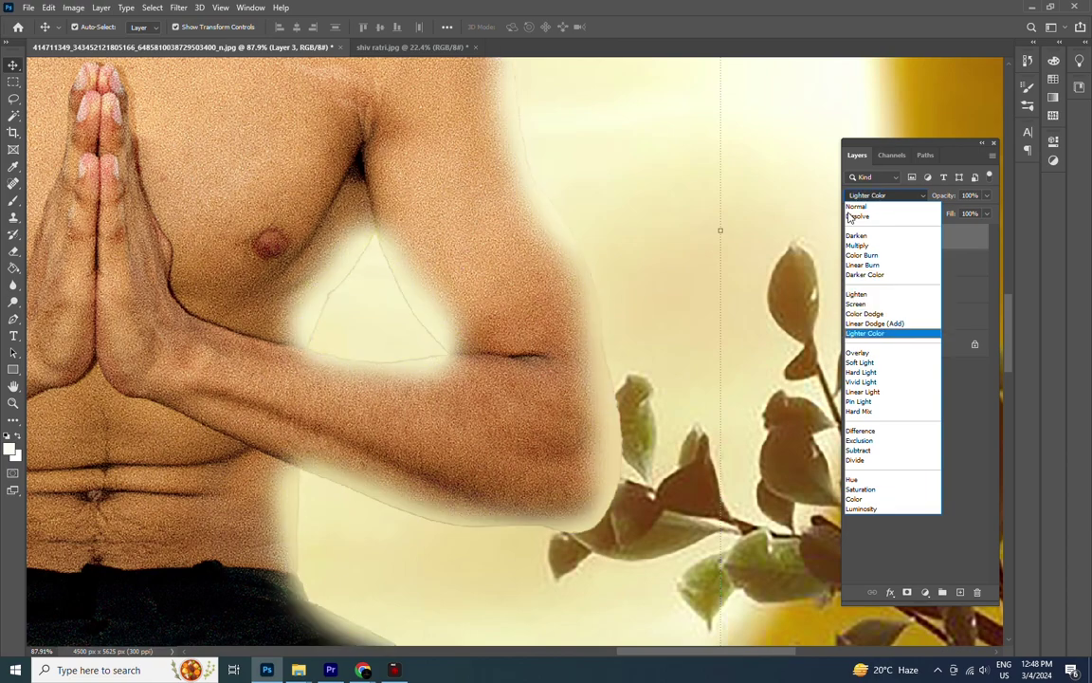
key("Down")
key("Down")
key("Up")
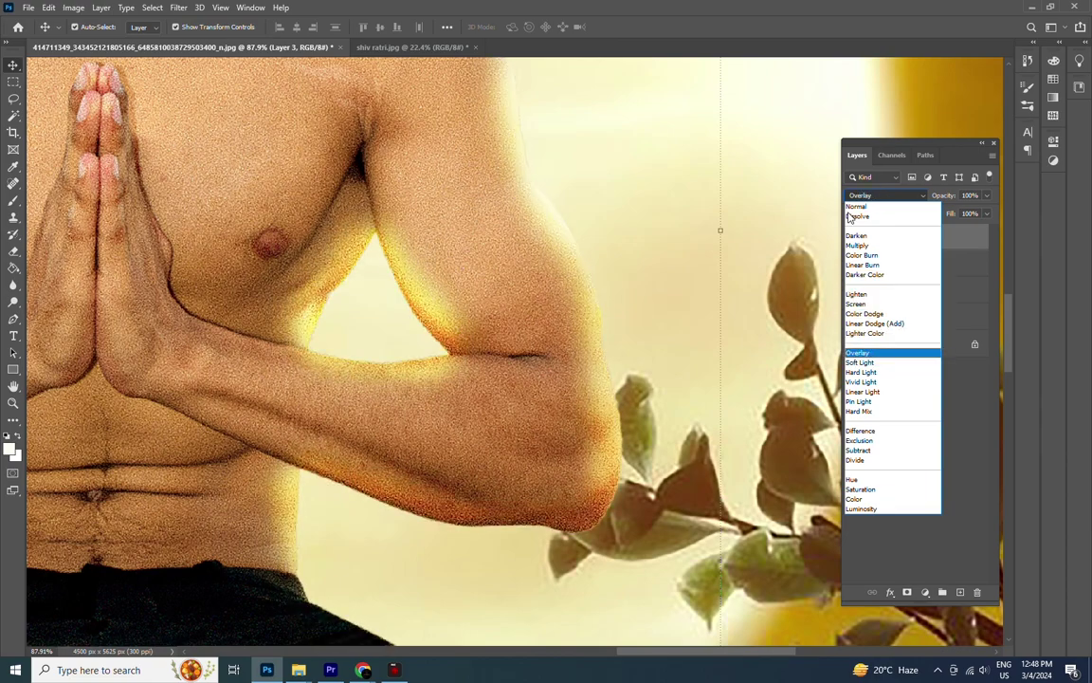
key("Down")
key("Down")
key("Down")
key("Down")
key("Down")
key("Down")
key("Down")
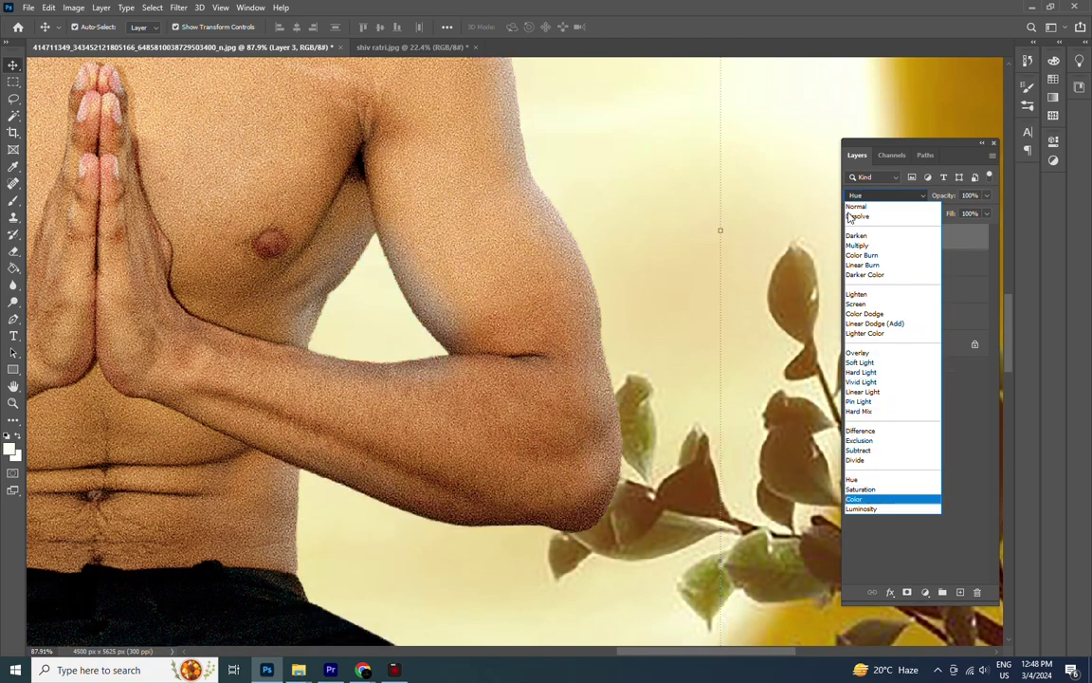
key("Up")
key("Up")
key("Up")
key("Up")
key("Up")
key("Up")
key("Up")
key("Up")
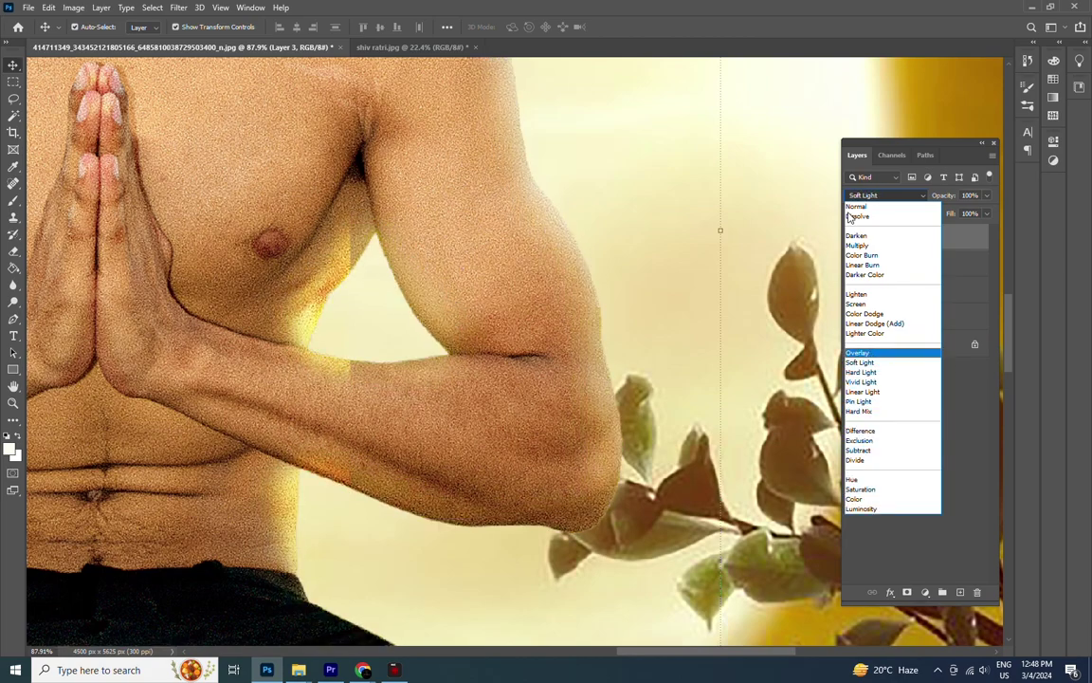
key("Down")
key("Up")
key("Down")
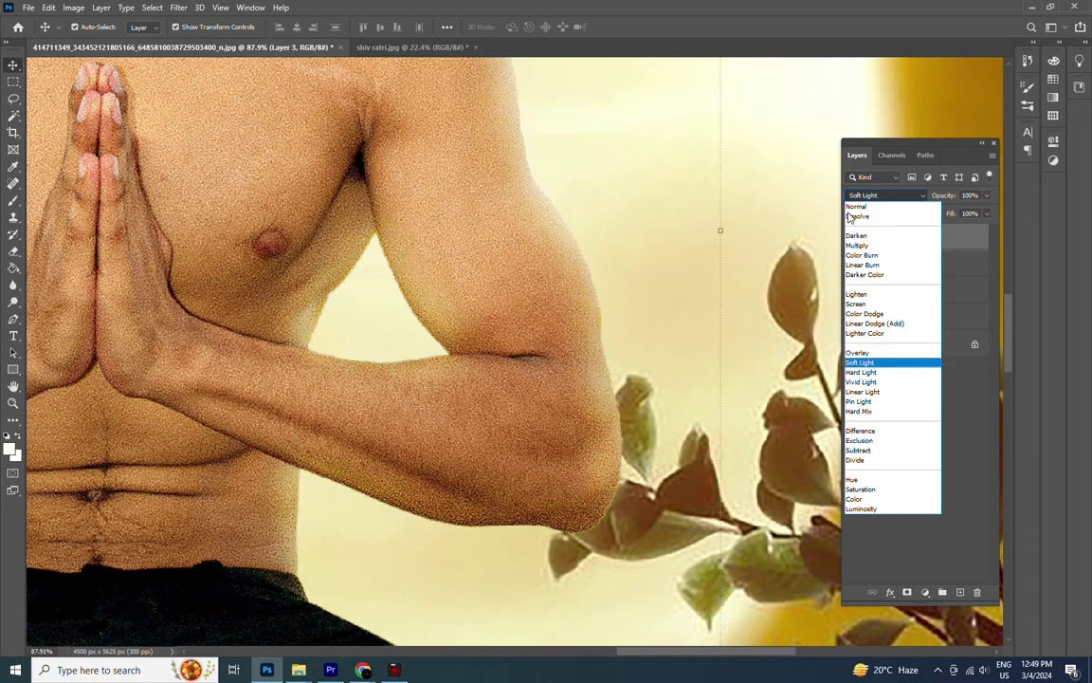
key("Return")
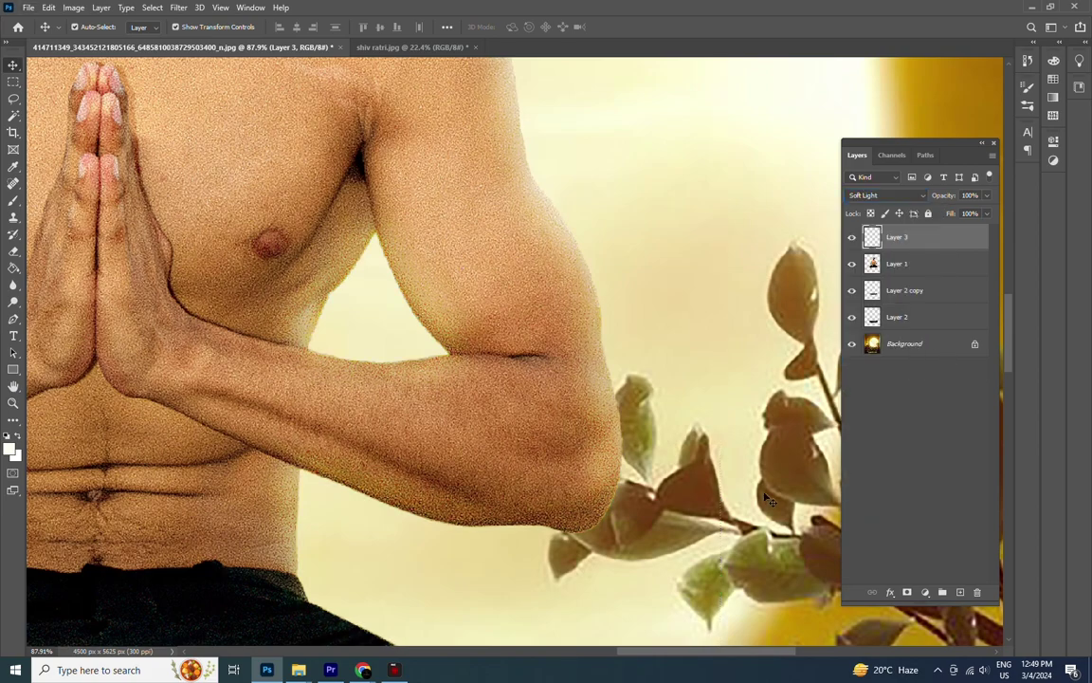
- Zoom out to view the whole poster with the softened glow
scroll(768, 499, "down", 5)
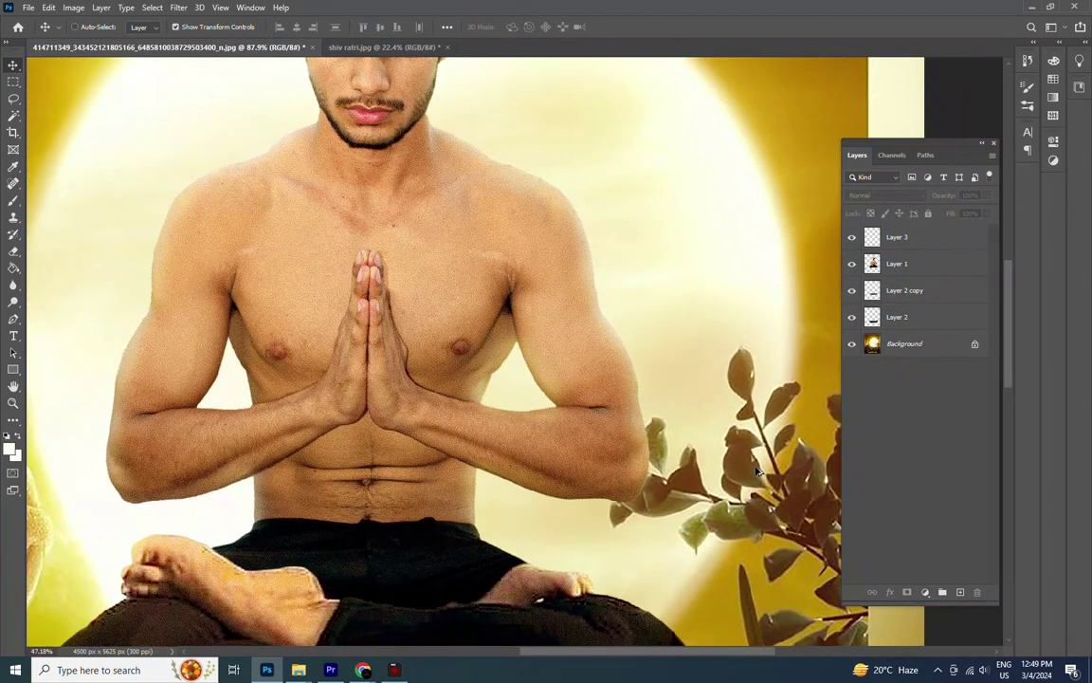
scroll(757, 471, "down", 2)
scroll(757, 471, "down", 2)
scroll(756, 471, "down", 1)
scroll(757, 471, "down", 1)
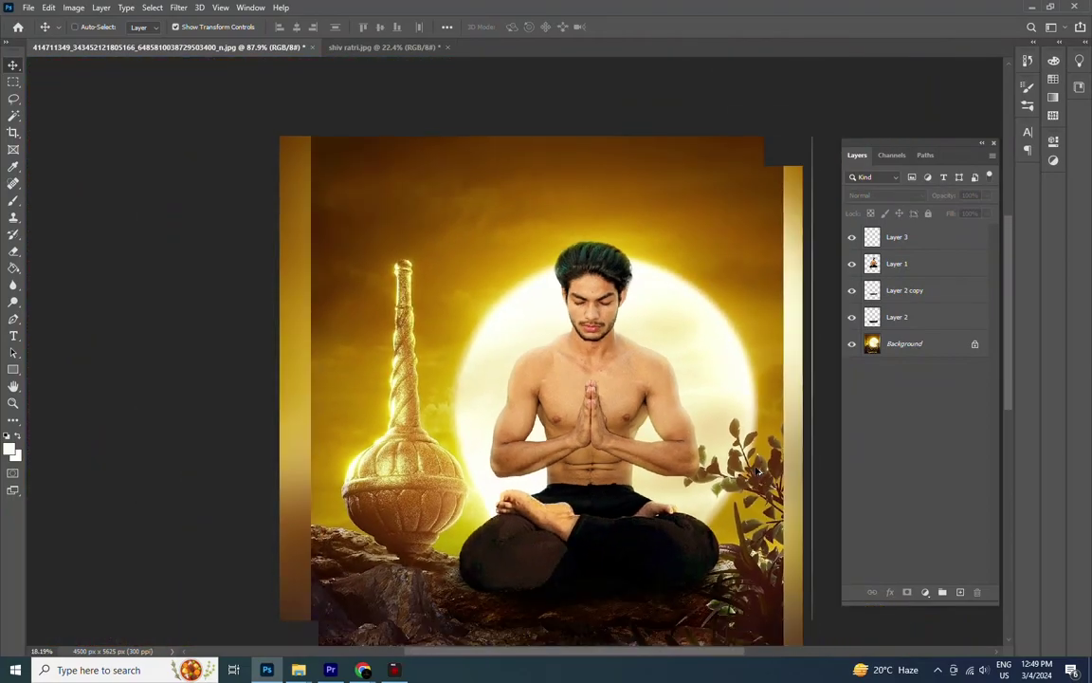
scroll(757, 471, "down", 1)
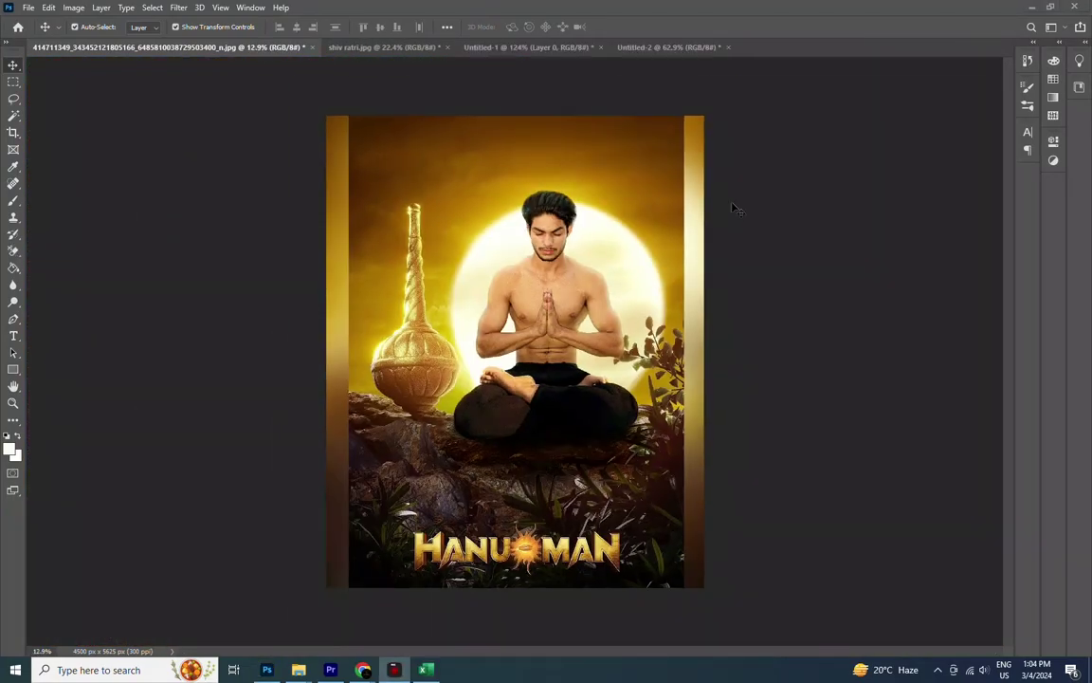
scroll(737, 210, "up", 1)
- Bring the rudraksha mala from Untitled-2 onto the man's chest and shrink it
scroll(736, 210, "up", 2)
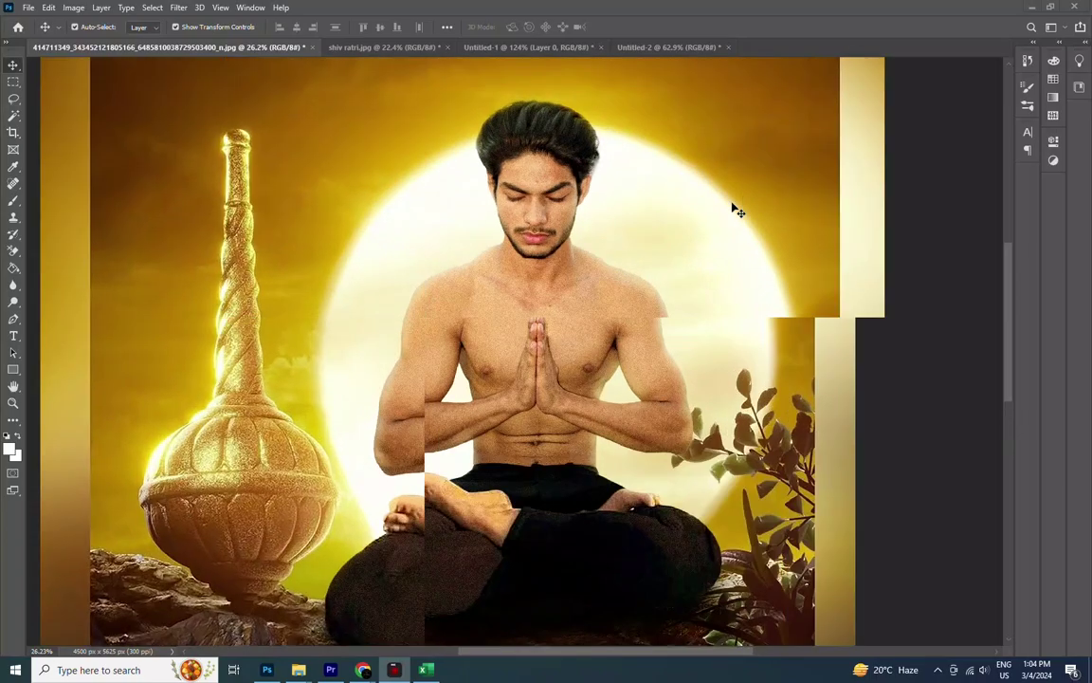
scroll(737, 210, "up", 2)
scroll(737, 209, "up", 1)
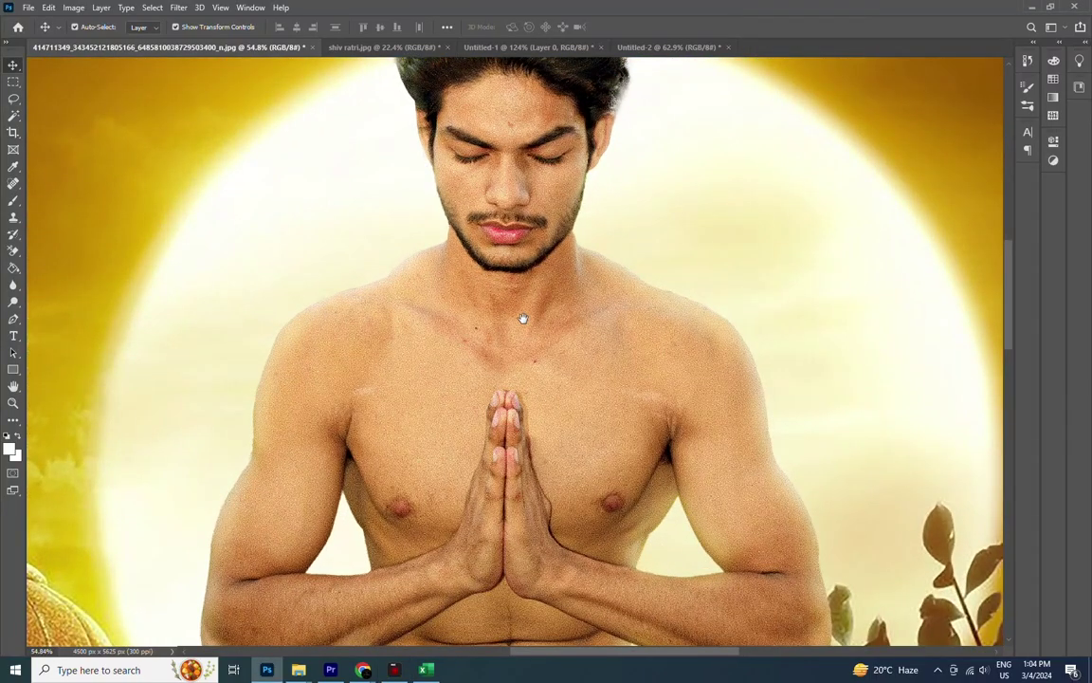
scroll(534, 225, "up", 2)
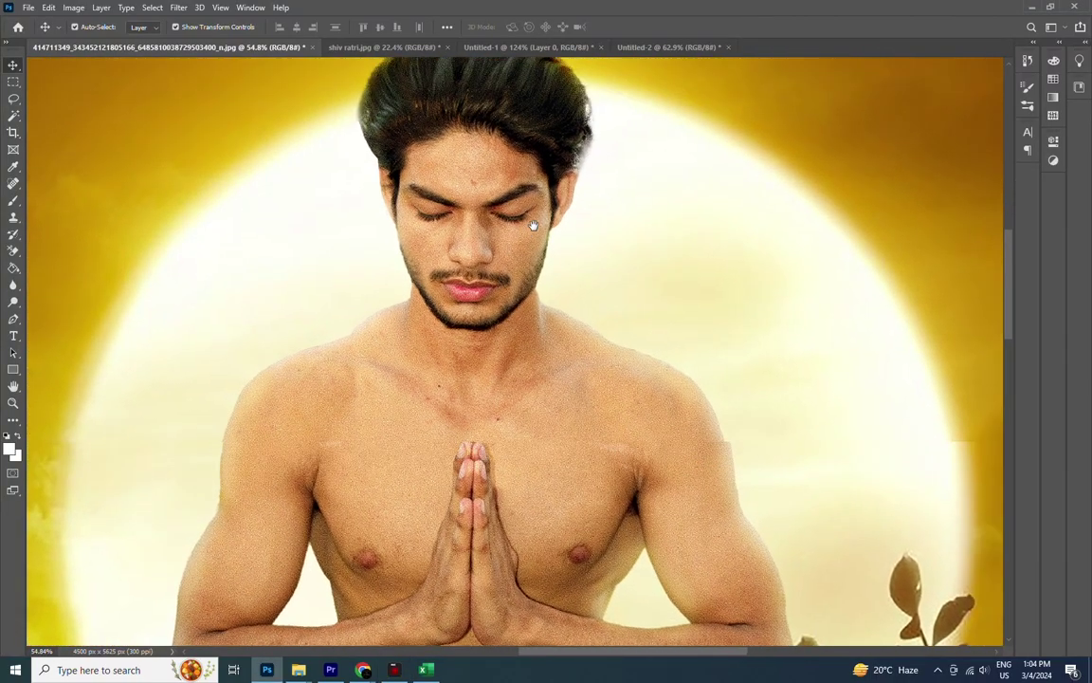
left_click(658, 47)
mouse_move(412, 216)
left_mouse_down()
mouse_move(249, 67)
mouse_move(455, 354)
mouse_move(396, 327)
left_mouse_up()
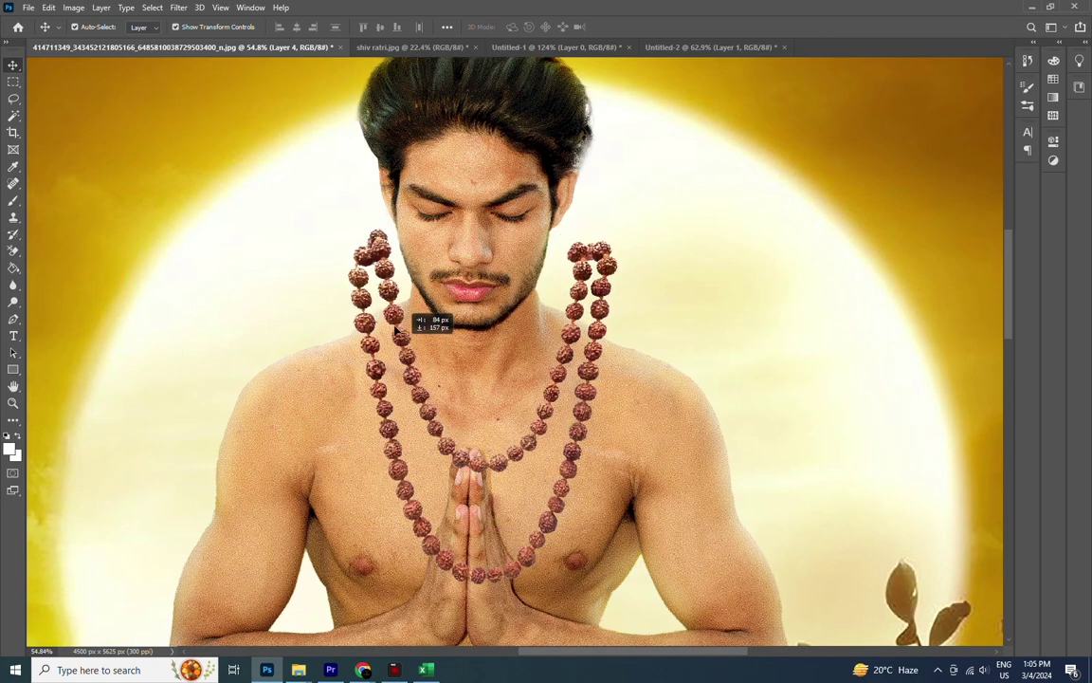
left_click_drag(623, 224, 623, 225)
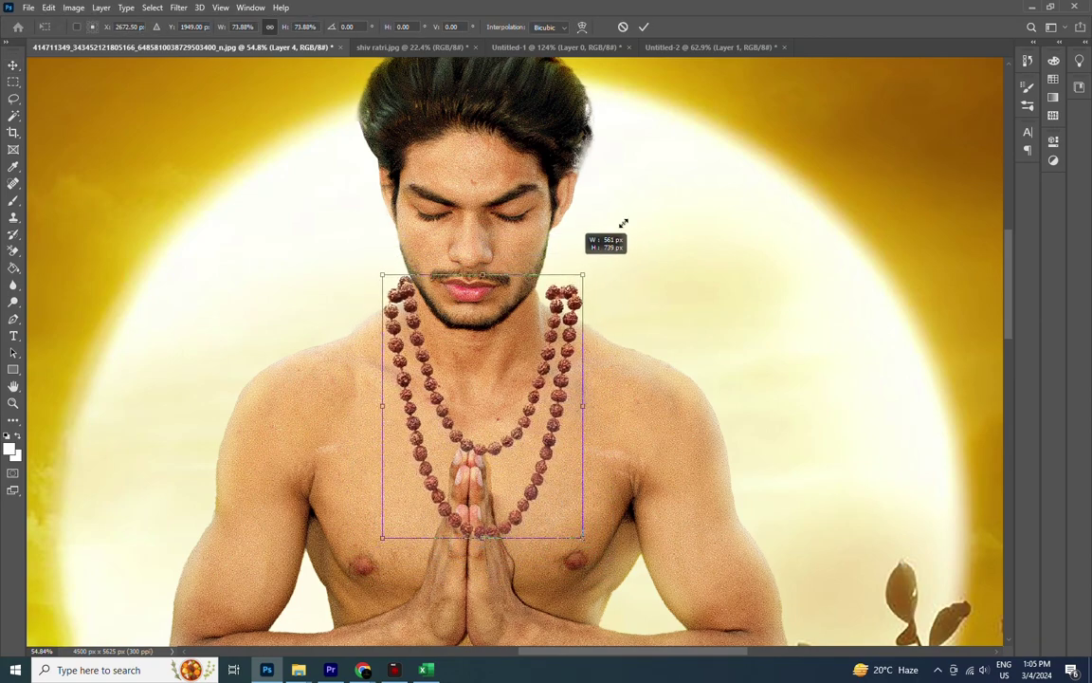
- Distort the mala's corners, narrow it and tilt it to hug the neck down to the hands
scroll(540, 344, "up", 1)
scroll(541, 344, "up", 3)
scroll(537, 346, "up", 1)
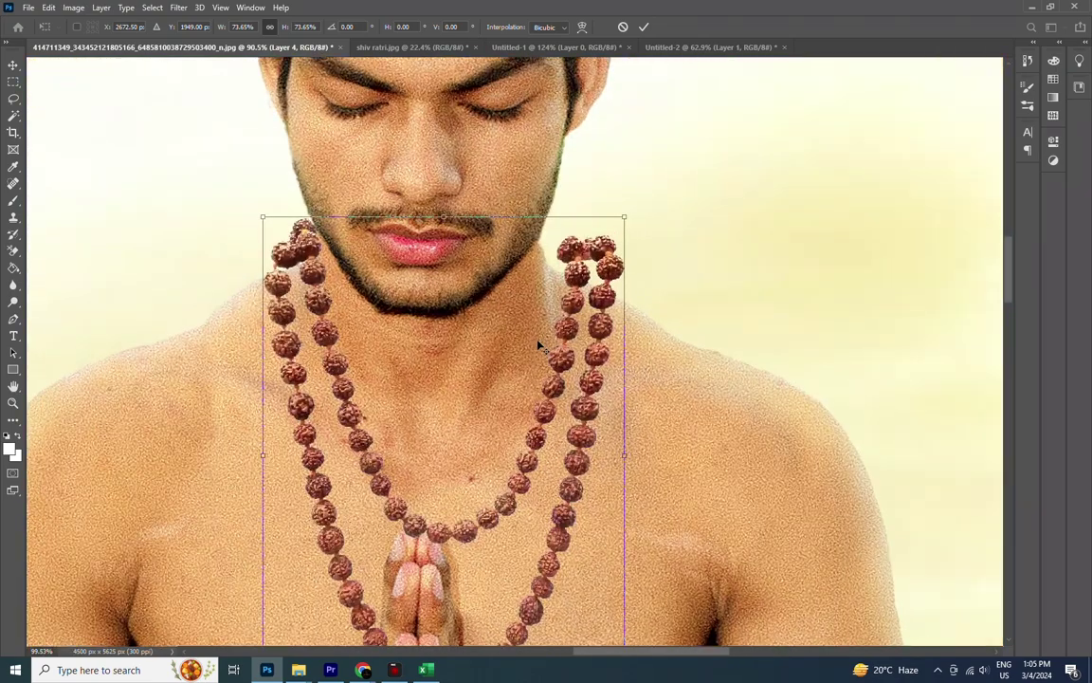
scroll(583, 274, "up", 1)
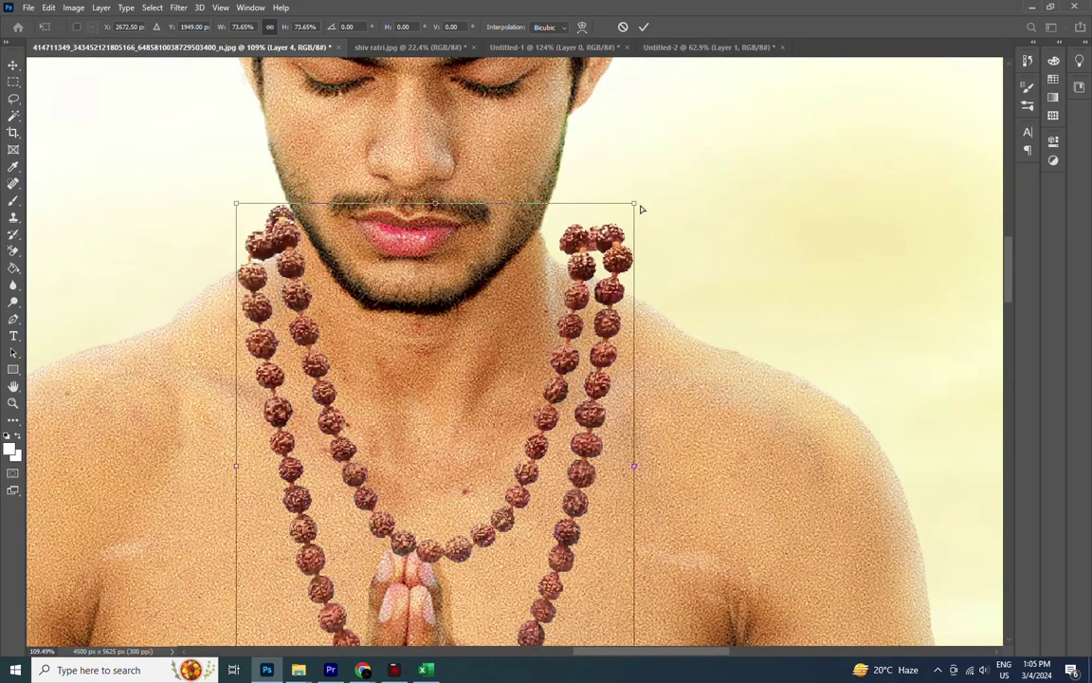
left_click_drag(633, 203, 600, 202)
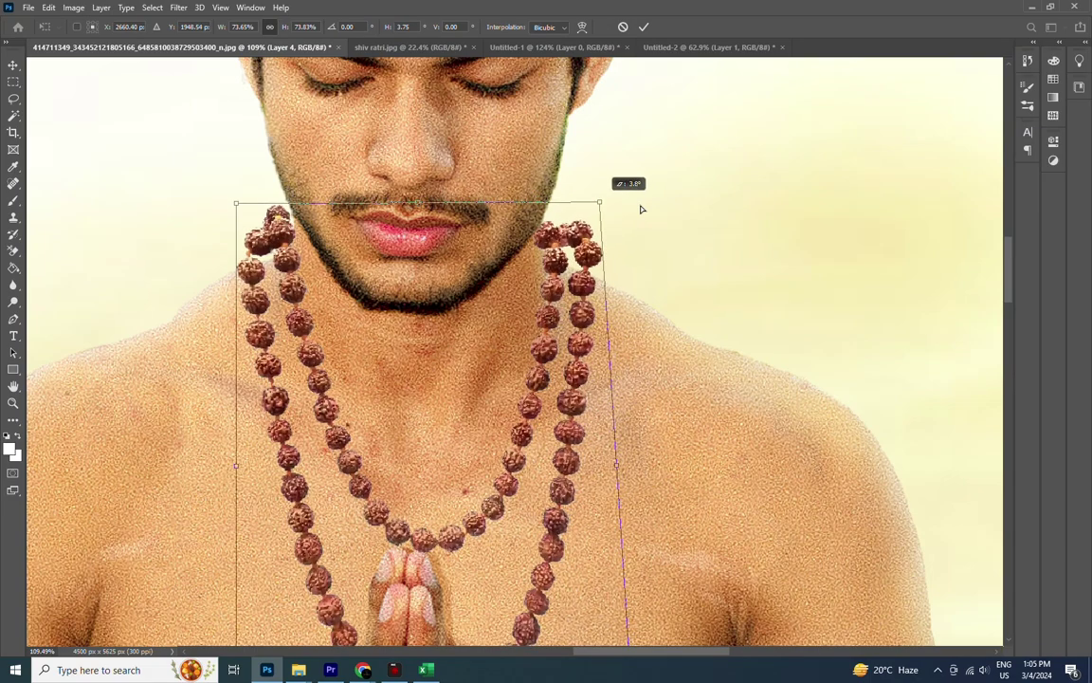
left_click_drag(236, 203, 237, 209)
left_click_drag(599, 202, 585, 236)
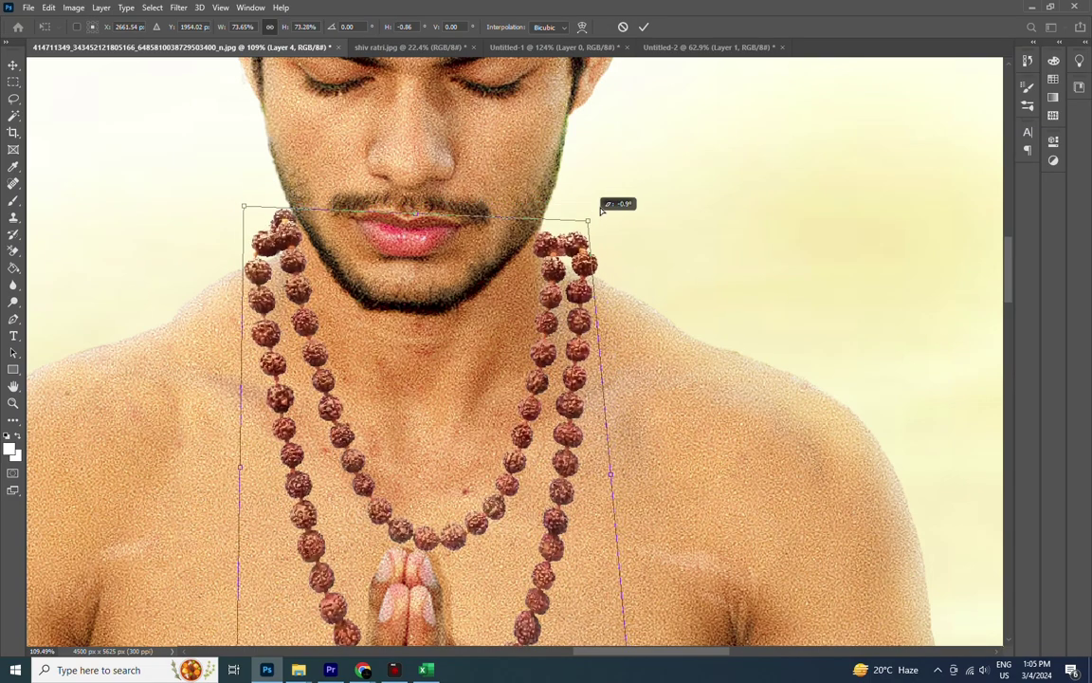
mouse_move(544, 509)
left_mouse_down()
mouse_move(520, 400)
mouse_move(520, 324)
left_mouse_up()
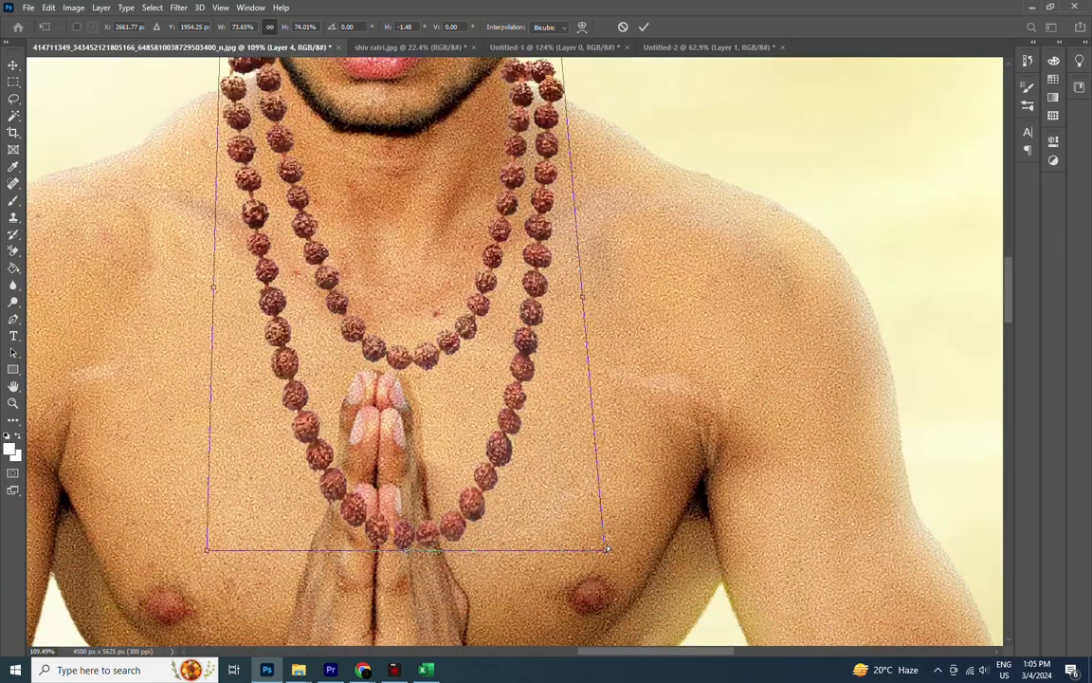
left_click_drag(602, 548, 546, 490)
mouse_move(214, 540)
left_mouse_down()
mouse_move(348, 526)
mouse_move(386, 335)
left_mouse_up()
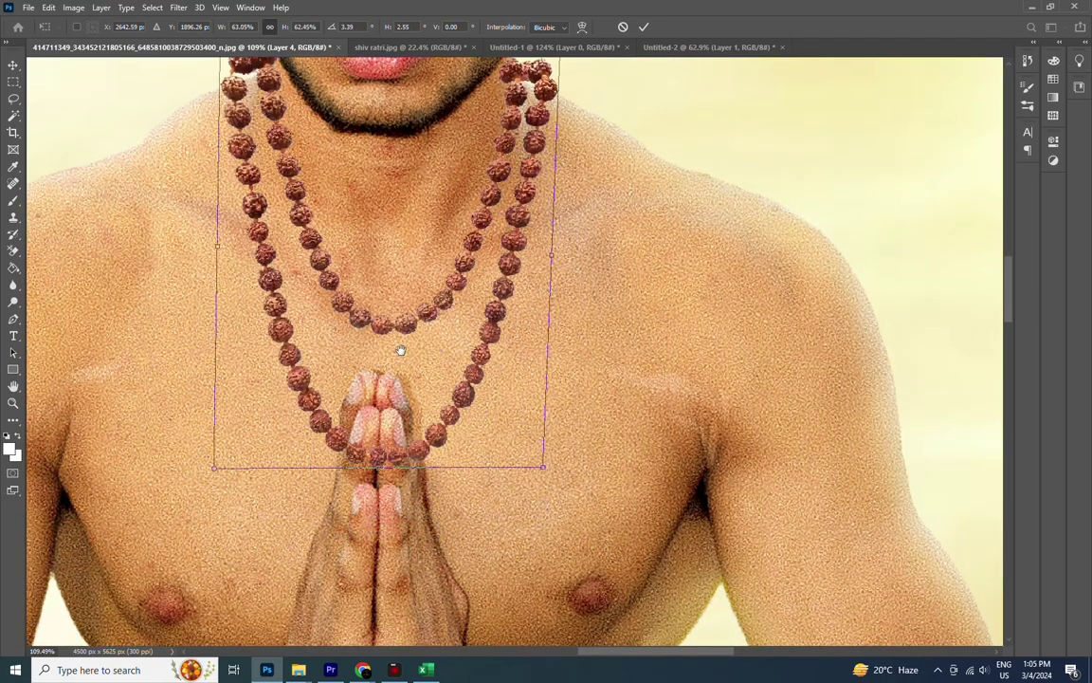
scroll(401, 349, "up", 1)
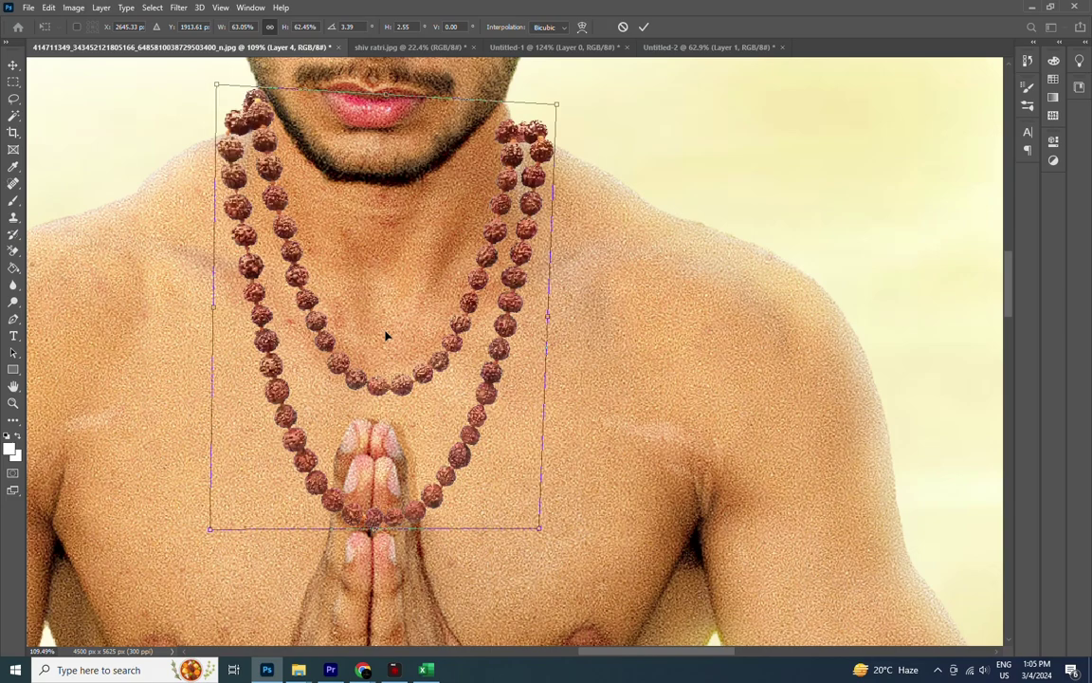
left_click_drag(577, 115, 558, 96)
- Commit the mala transform, briefly try the Eraser, then return to the Move tool
key("Return")
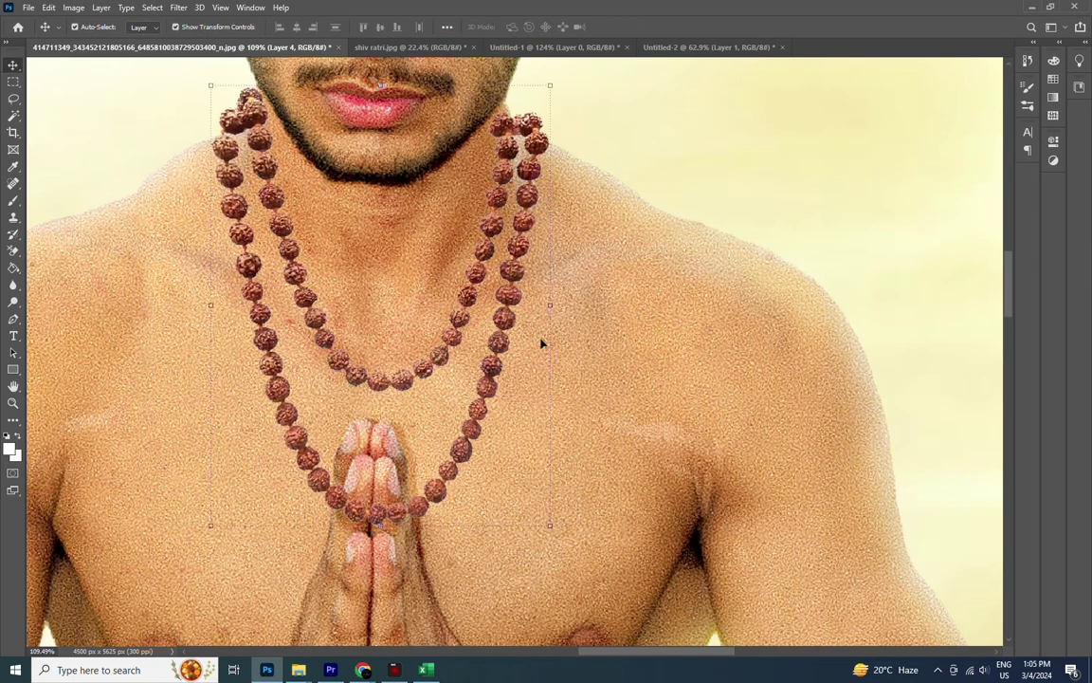
key("ctrl+b")
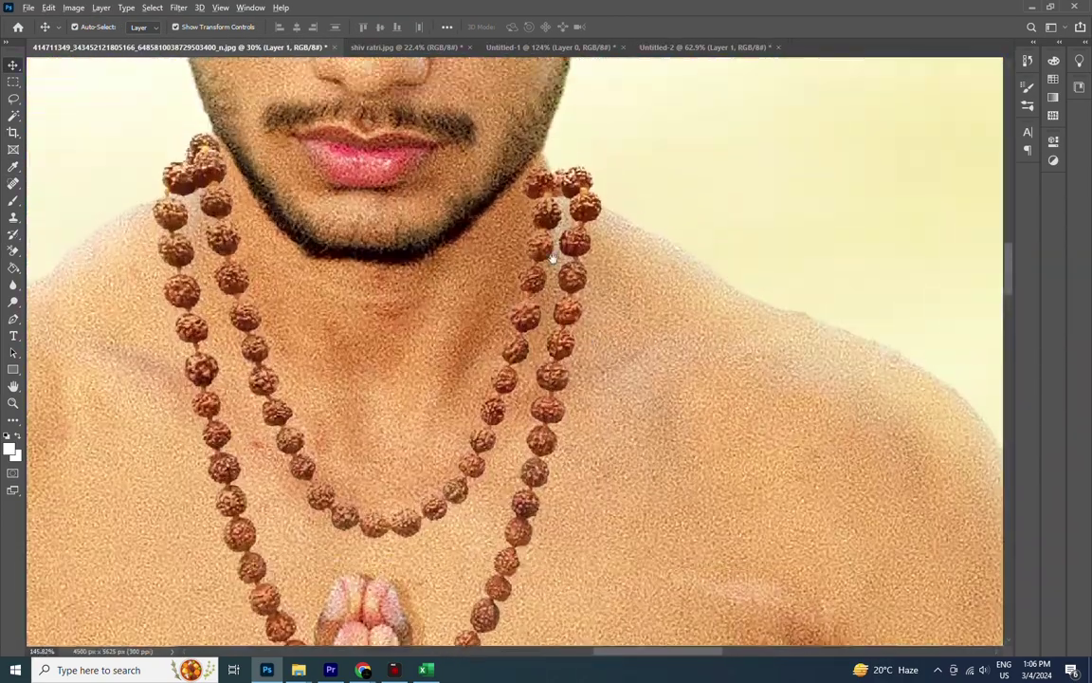
scroll(553, 257, "up", 3)
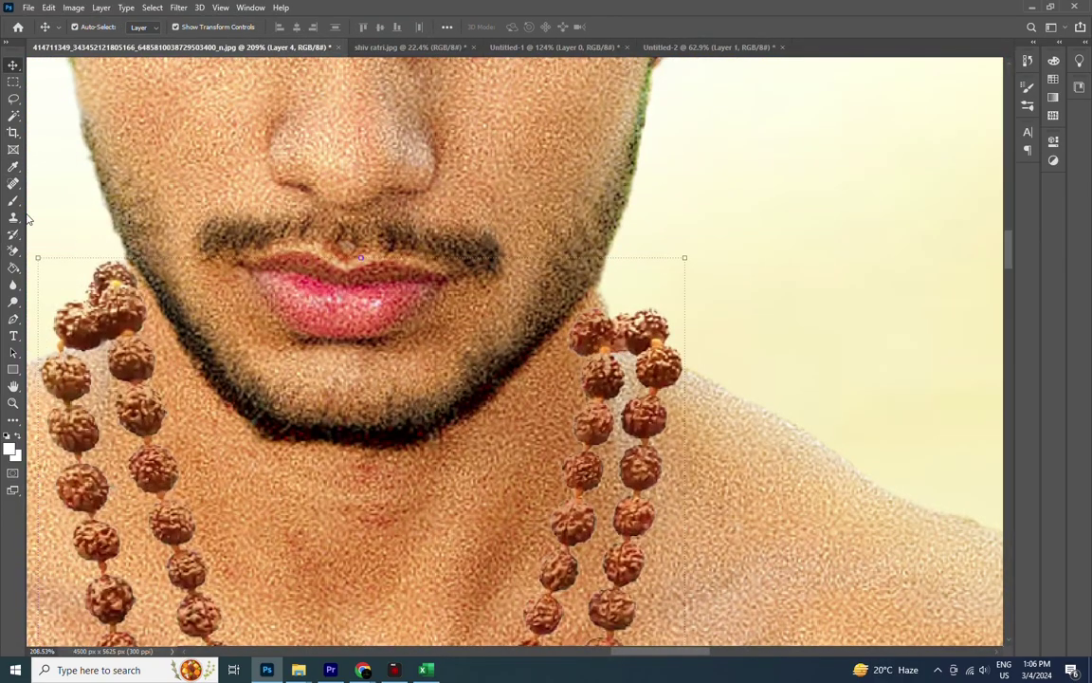
left_click(14, 251)
scroll(569, 339, "up", 3)
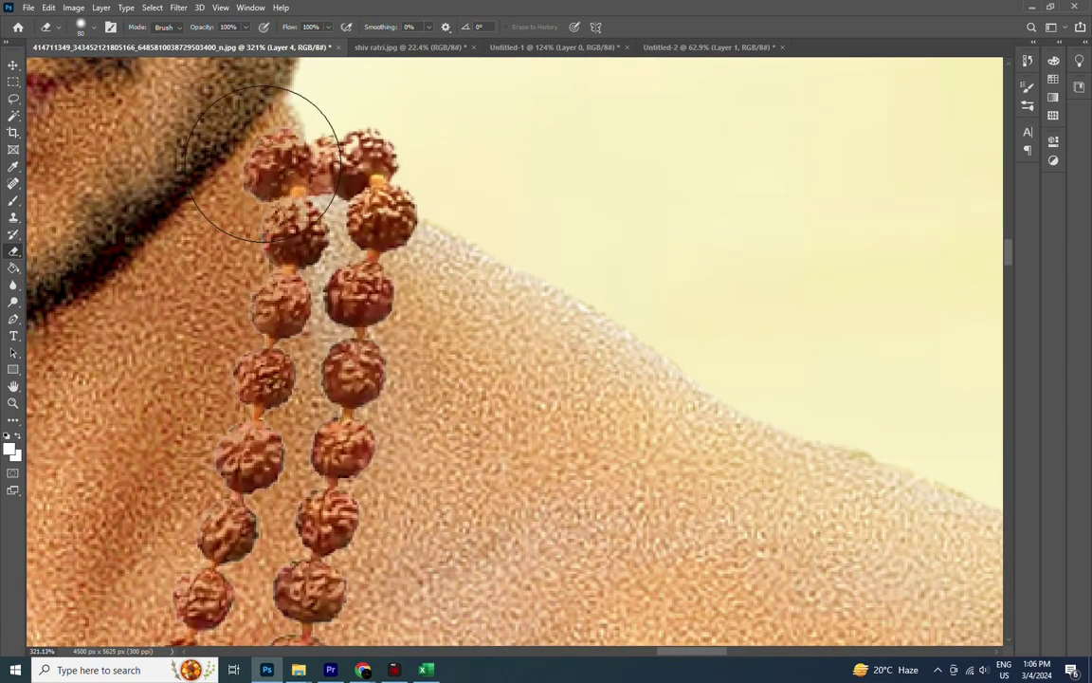
key("v")
- Forward Warp the top mala beads around the neck in Liquify with a larger brush, then apply
key("ctrl+shift+x")
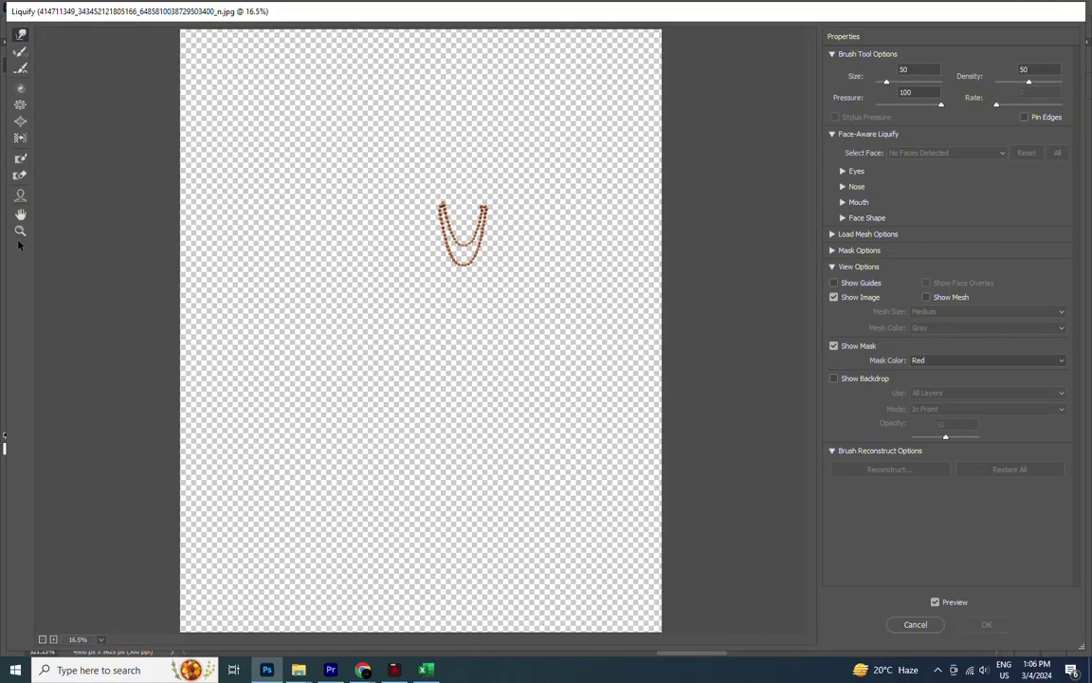
key("ctrl+plus")
key("ctrl+plus")
key("ctrl+plus")
key("ctrl+plus")
key("ctrl+plus")
key("ctrl+plus")
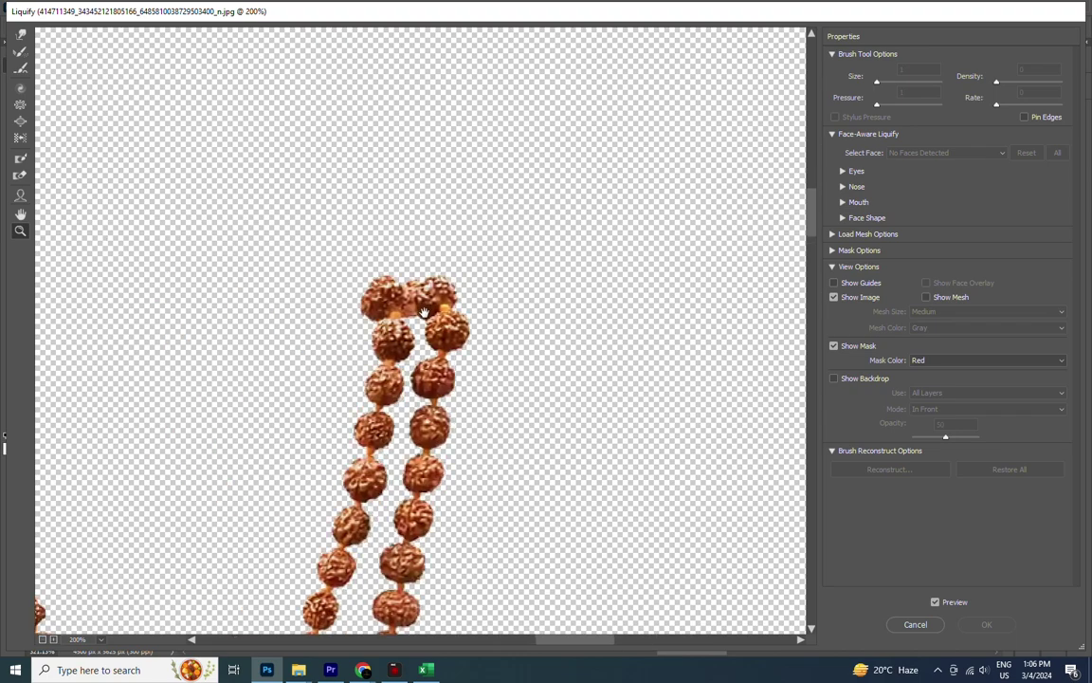
key("bracketright")
left_click_drag(334, 280, 466, 280)
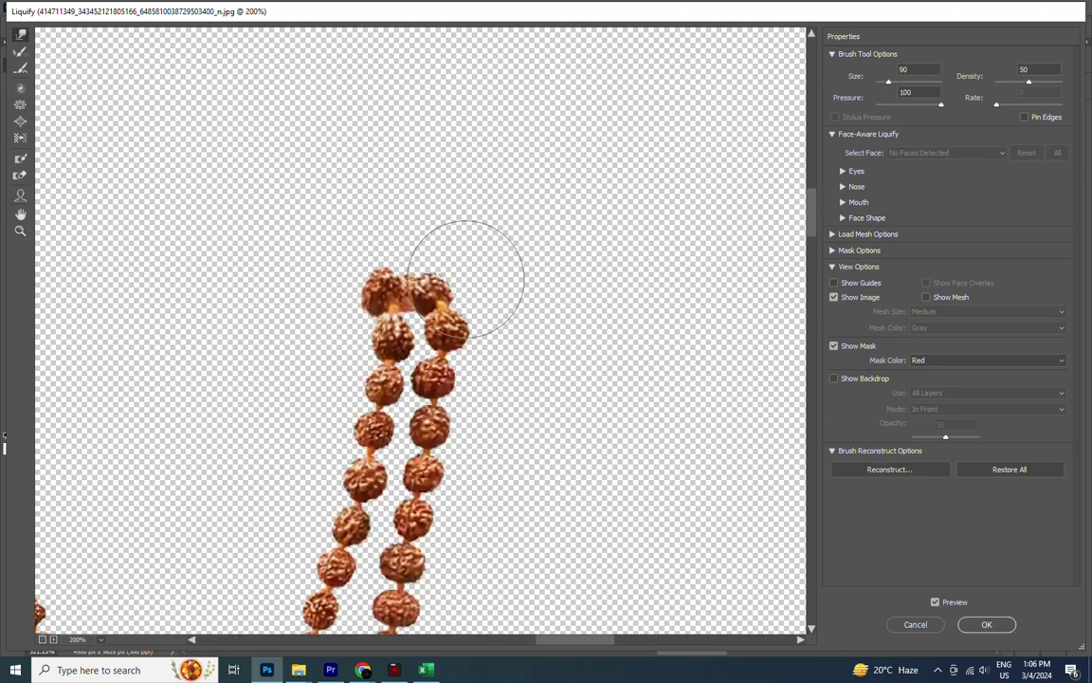
left_click_drag(488, 324, 373, 287)
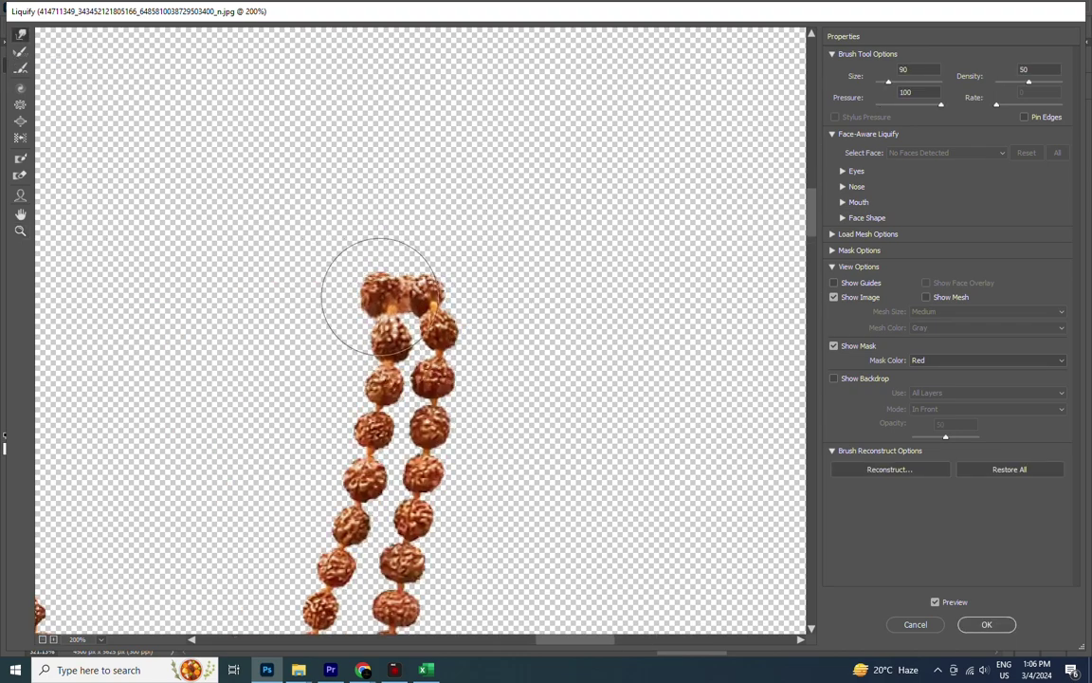
left_click_drag(439, 292, 177, 232)
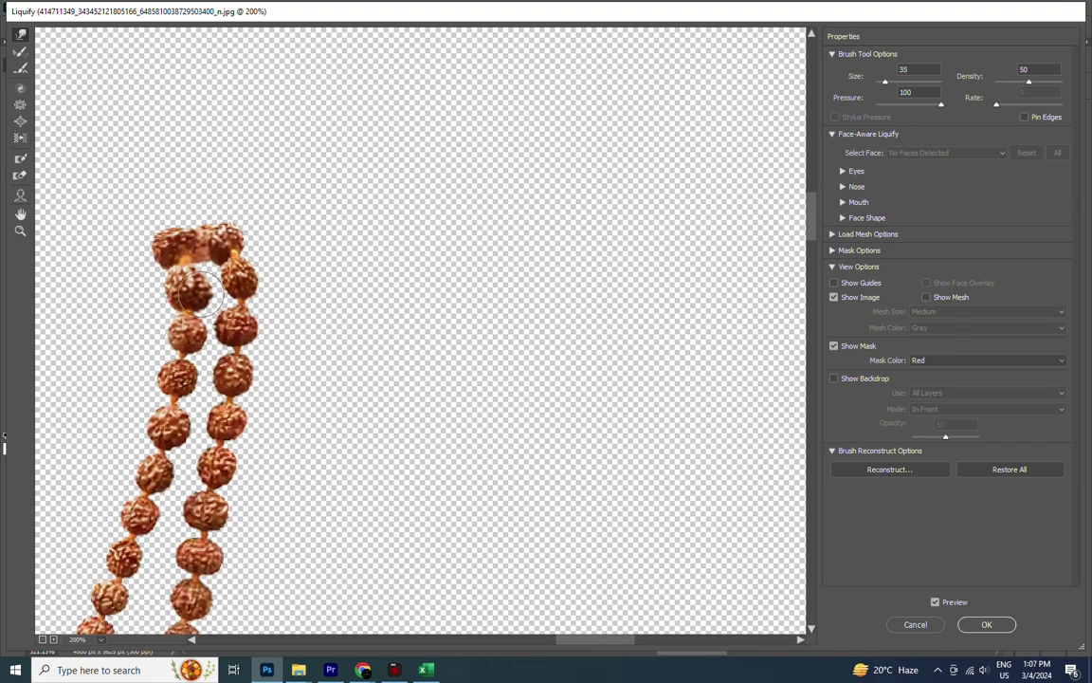
key("Return")
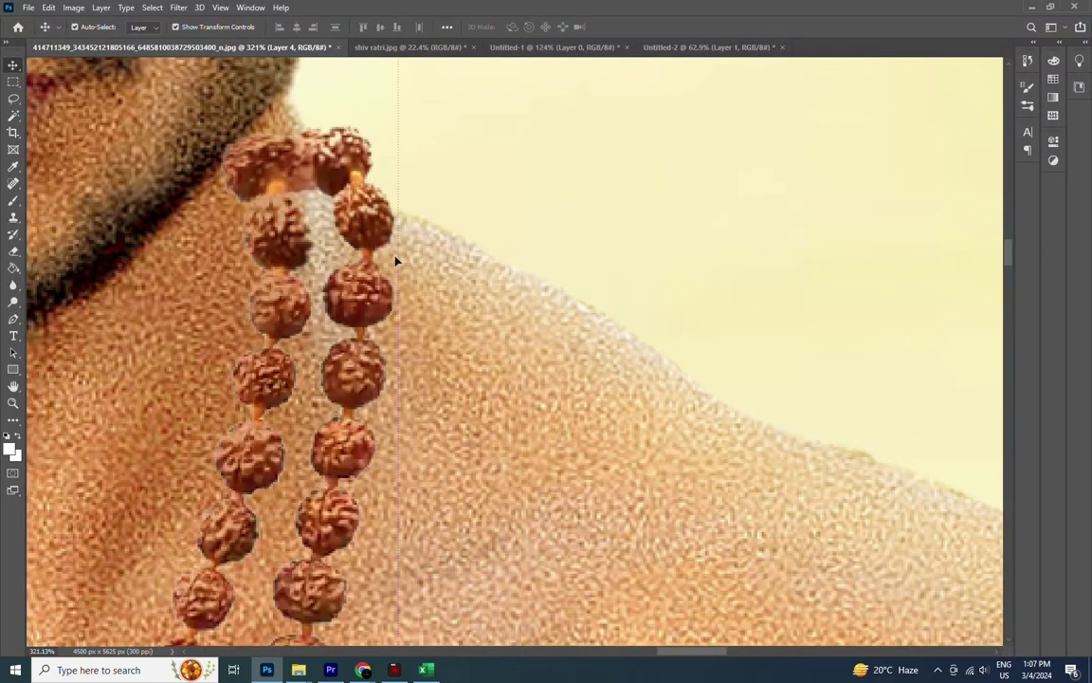
- Erase the stray top bead of the inner strand and reopen Liquify zoomed on the top beads
key("e")
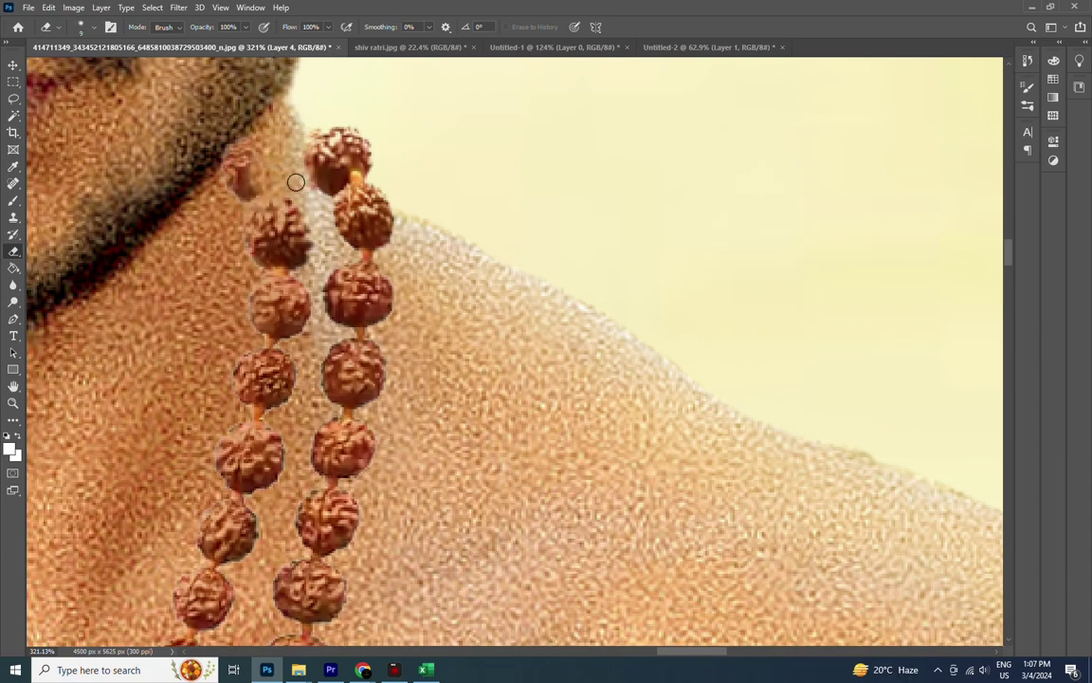
key("v")
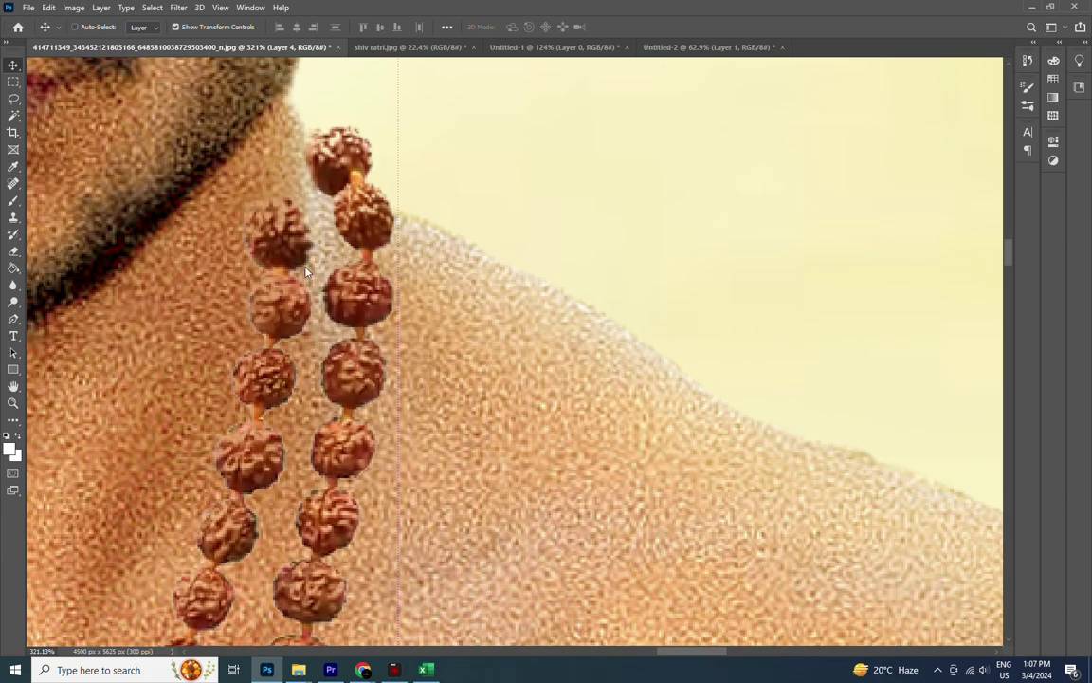
key("ctrl+shift+x")
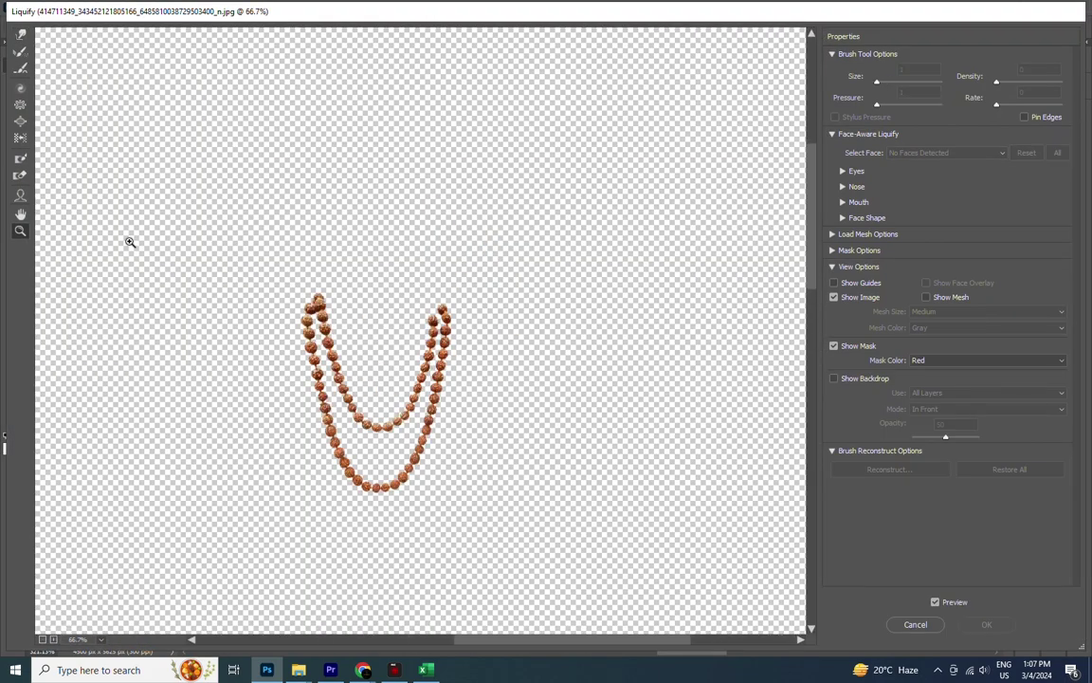
left_click_drag(130, 242, 322, 313)
- Forward Warp the inner strand's top bead rounder using progressively smaller brush sizes
key("w")
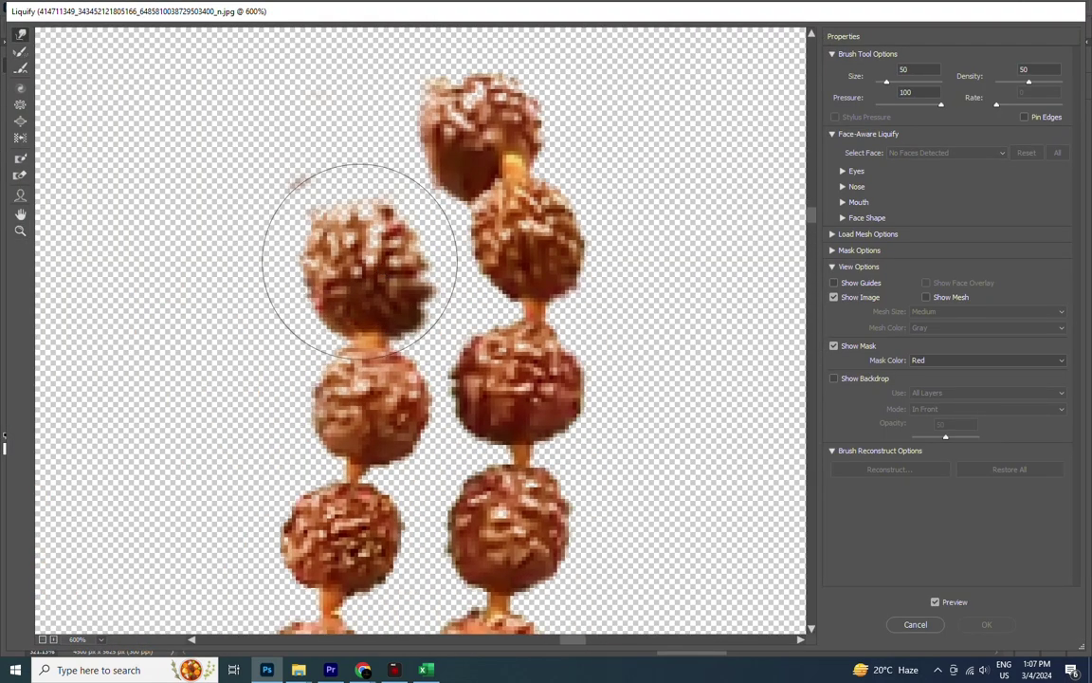
left_click_drag(359, 261, 420, 281)
key("bracketleft")
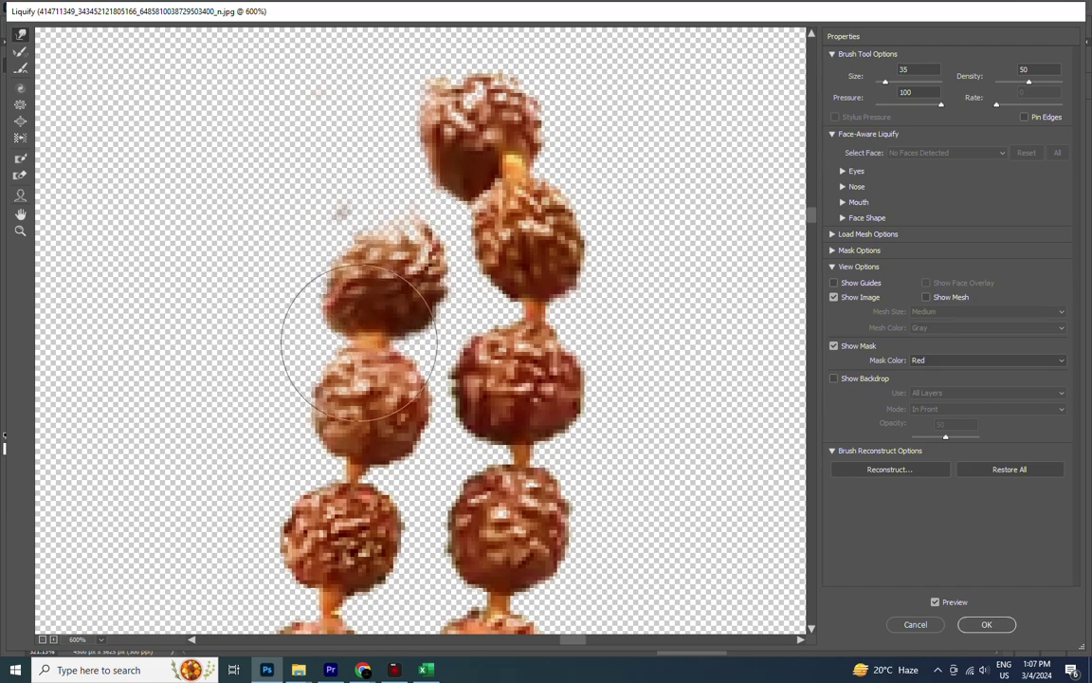
left_click_drag(360, 354, 344, 273)
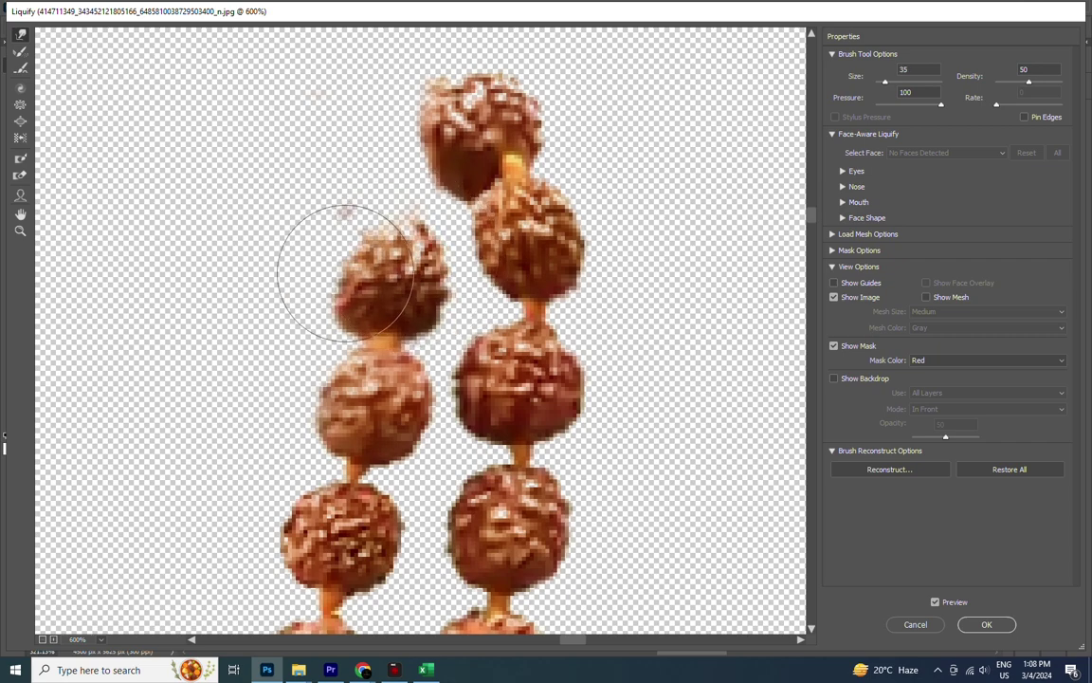
key("bracketleft")
key("bracketleft")
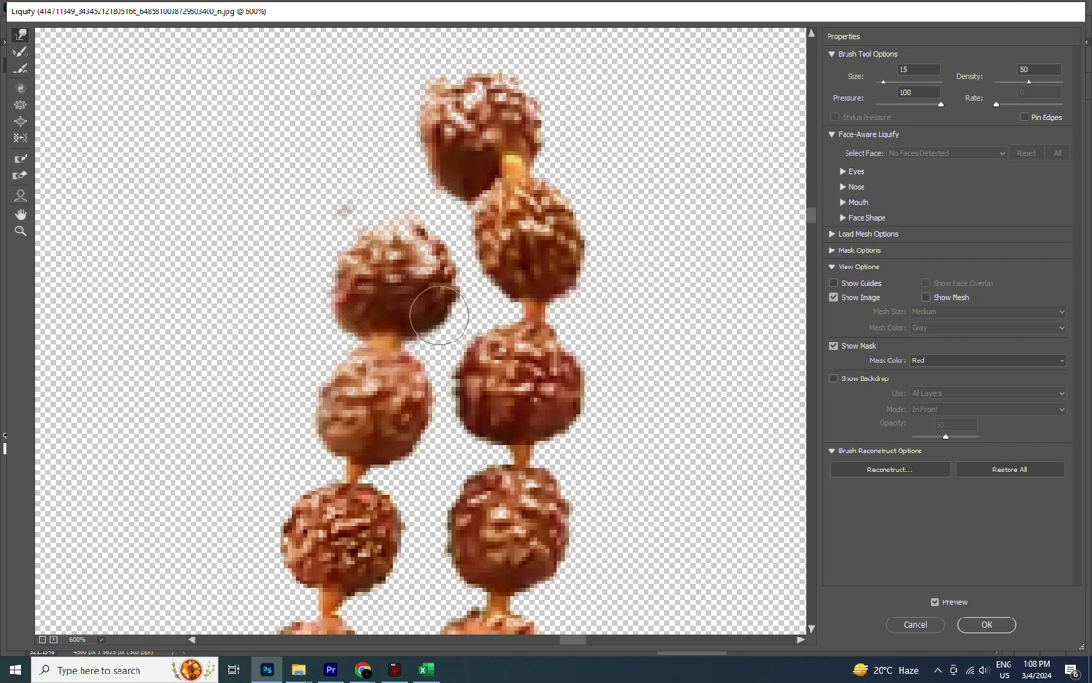
key("bracketright")
key("bracketright")
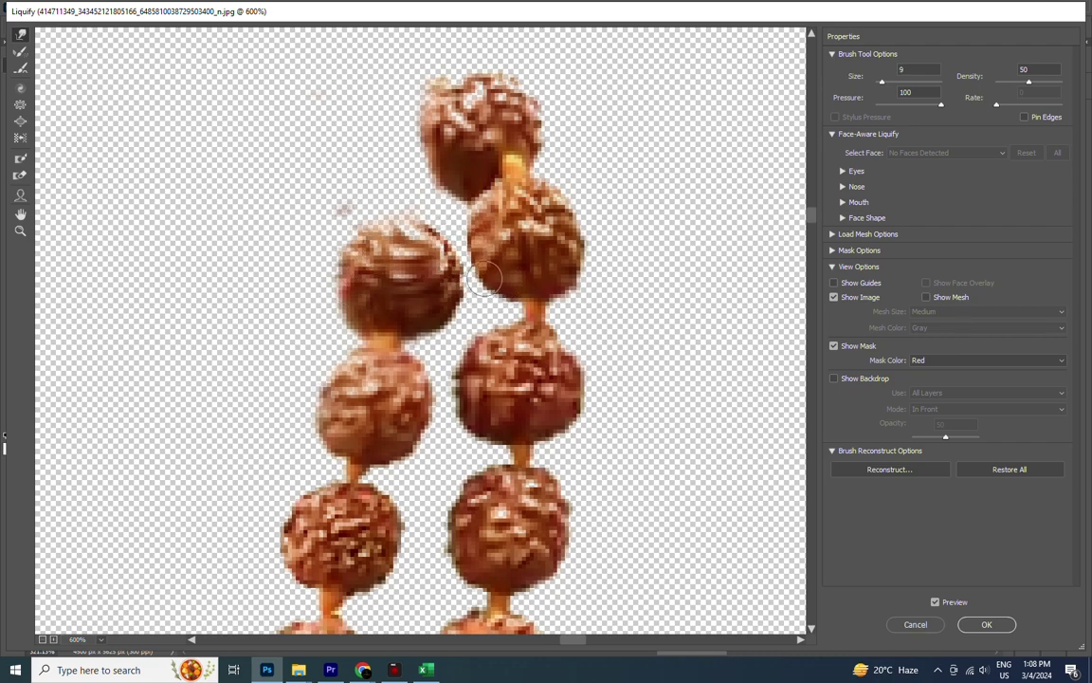
- Apply Liquify, zoom around the hands, show the Layers panel and try Layer 4 at 40% opacity
left_click(986, 624)
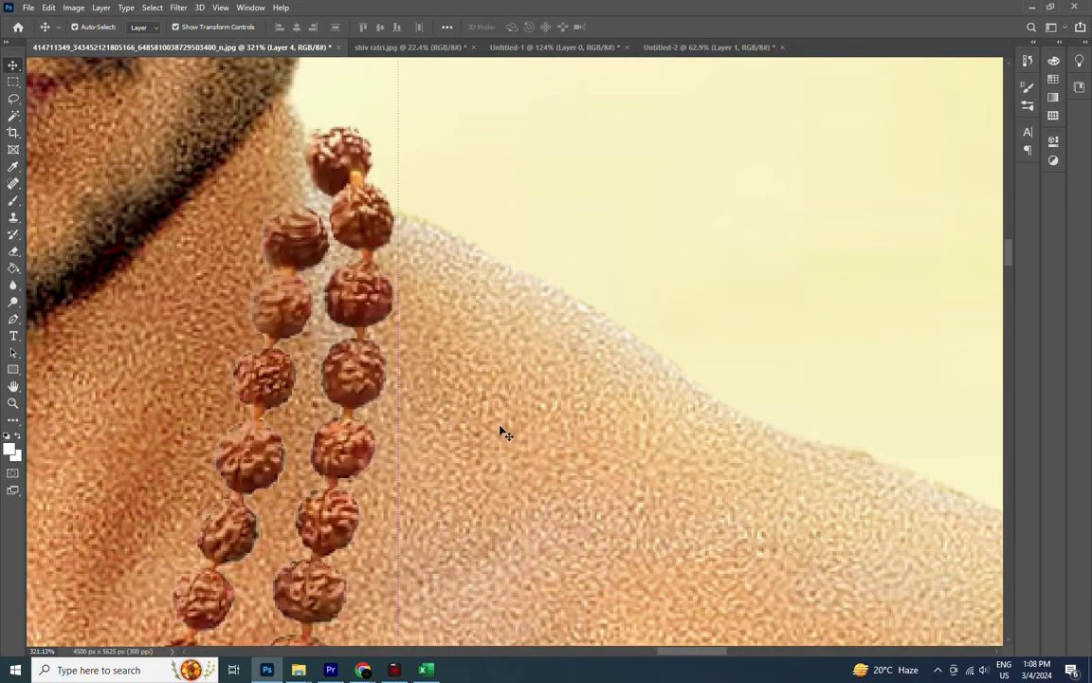
scroll(463, 236, "down", 2)
scroll(463, 237, "down", 2)
scroll(464, 240, "down", 1)
scroll(463, 240, "up", 2)
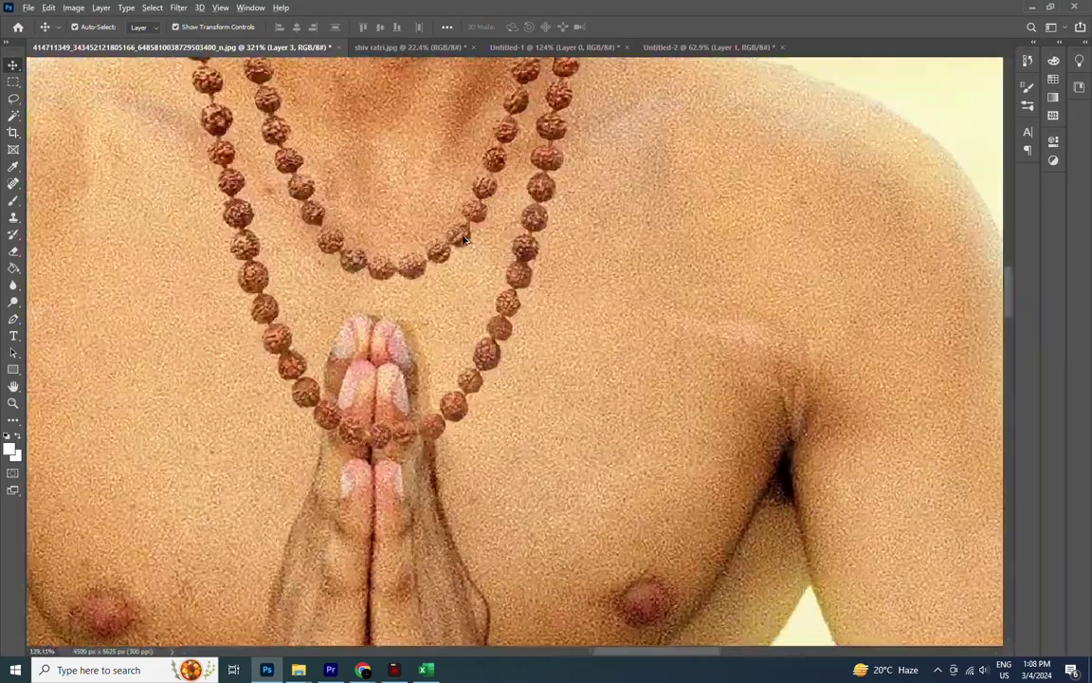
scroll(427, 285, "up", 2)
scroll(317, 455, "up", 1)
key("F7")
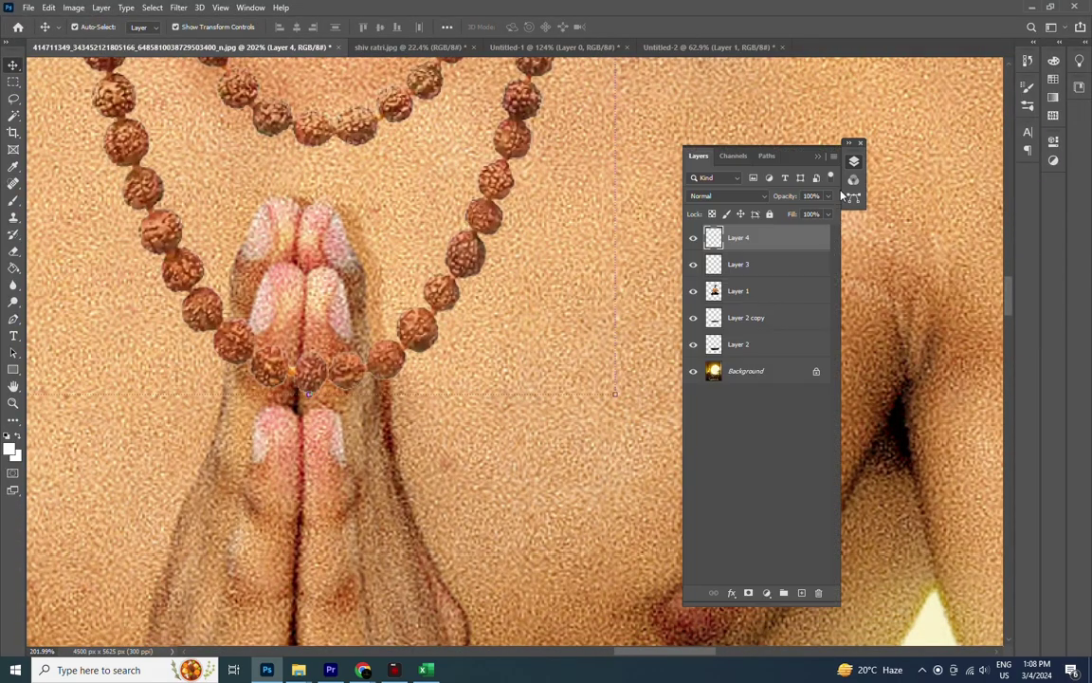
key("5")
key("4")
- Restore Layer 4 to 100% opacity and select the Blur Tool
left_click(14, 98)
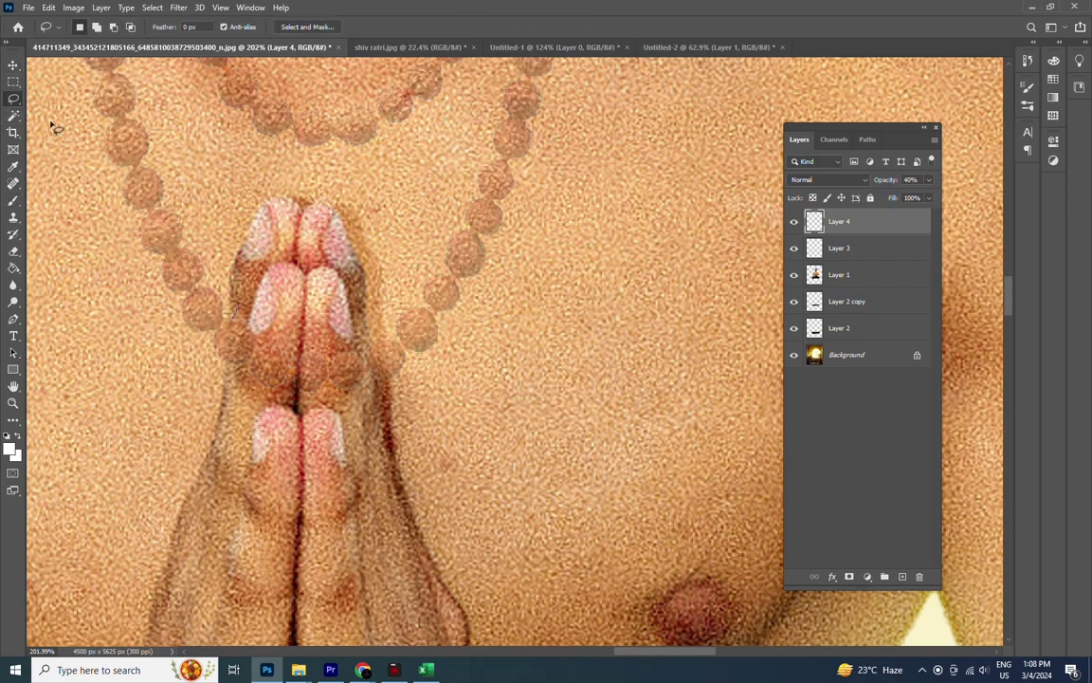
key("v")
key("0")
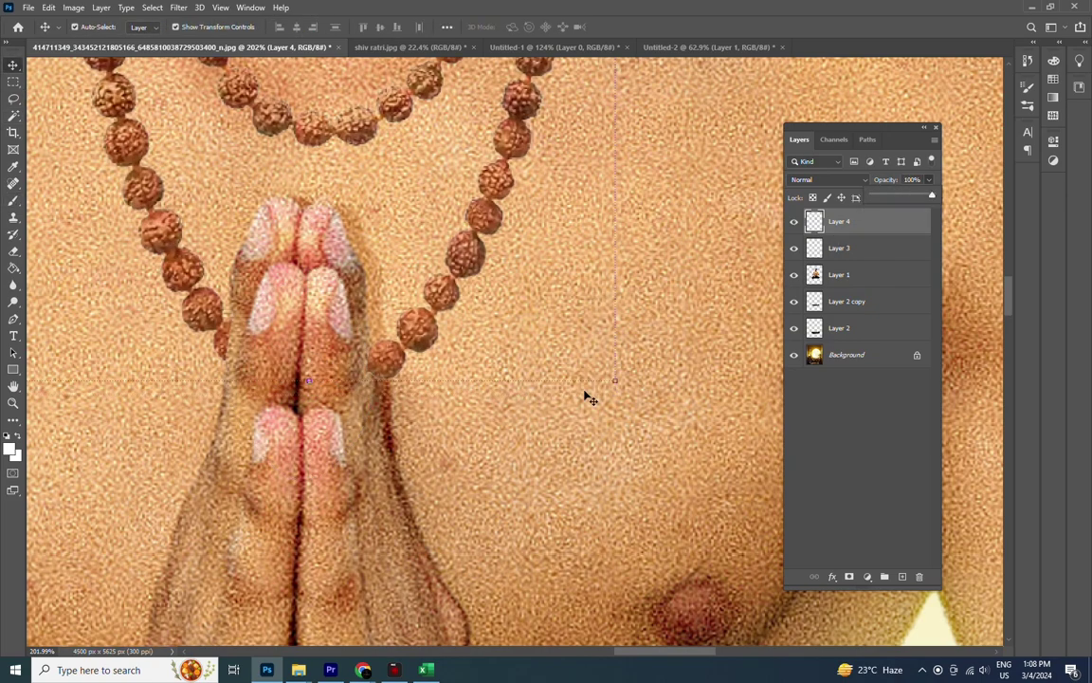
right_click(13, 285)
left_click(52, 294)
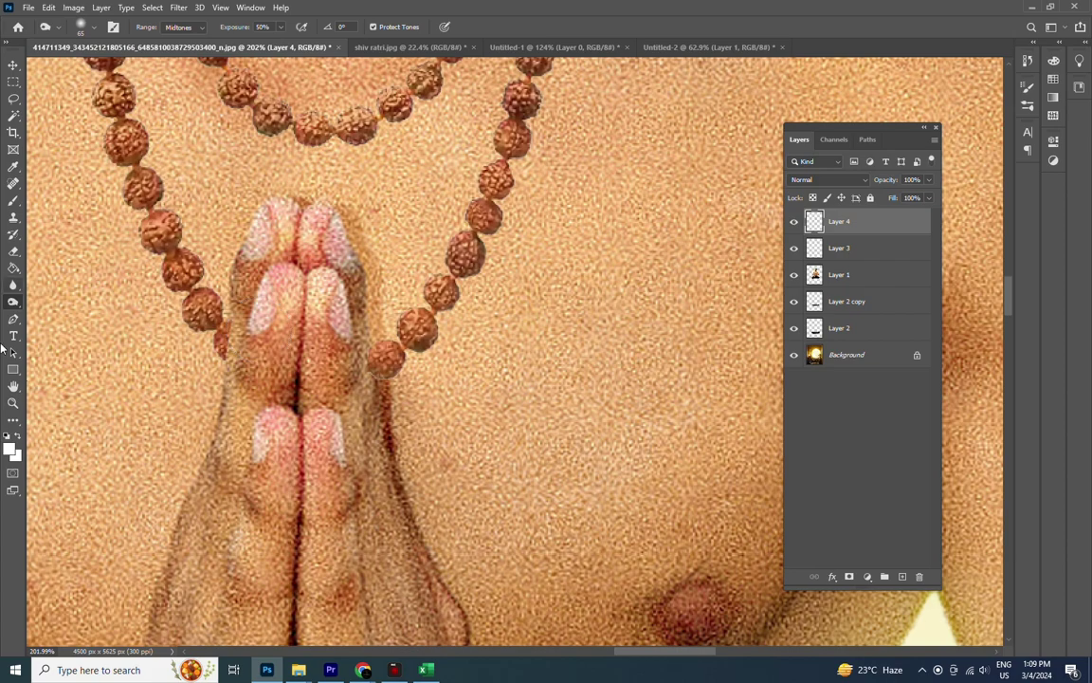
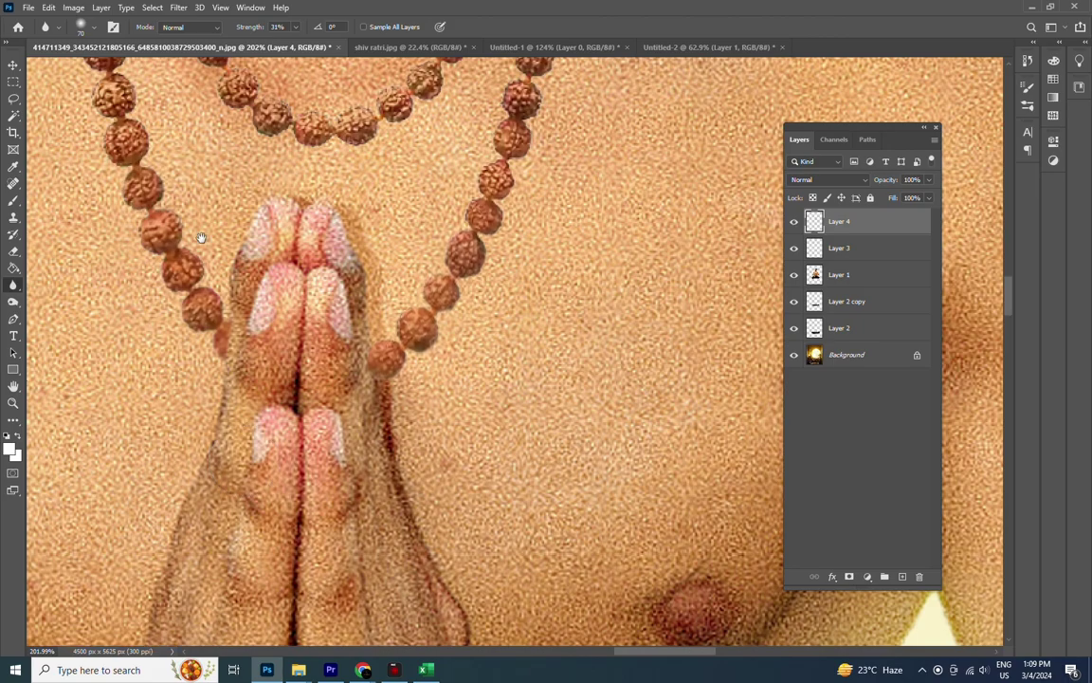
- Pan and zoom around the necklace and shoulder, then switch to the Move tool
left_click_drag(201, 237, 164, 224)
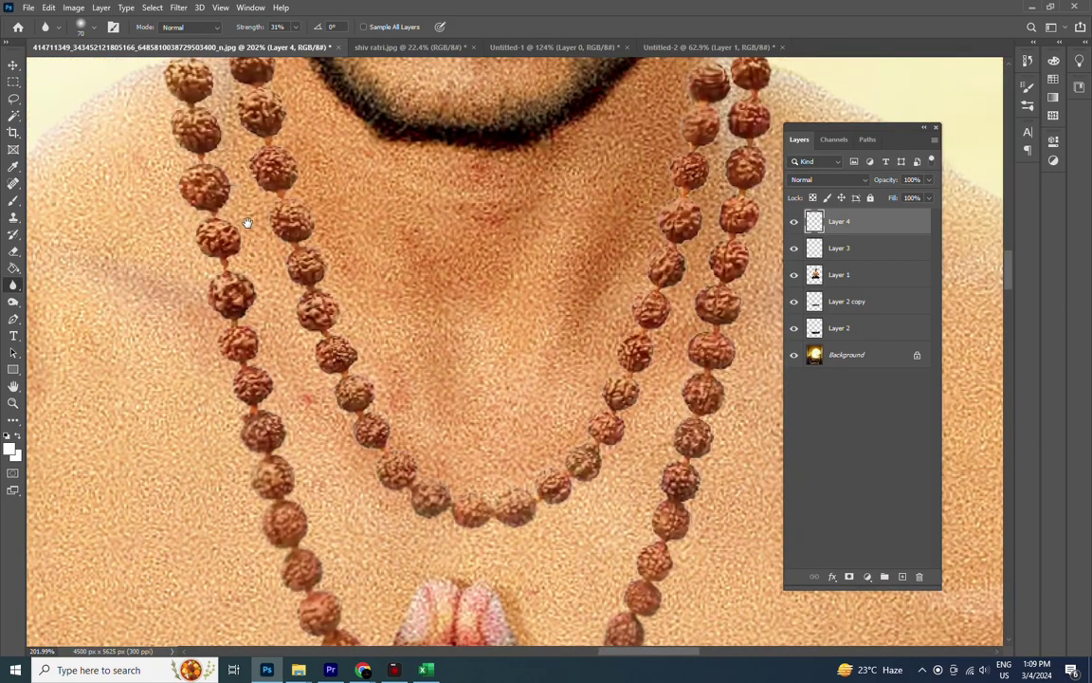
scroll(318, 428, "up", 5)
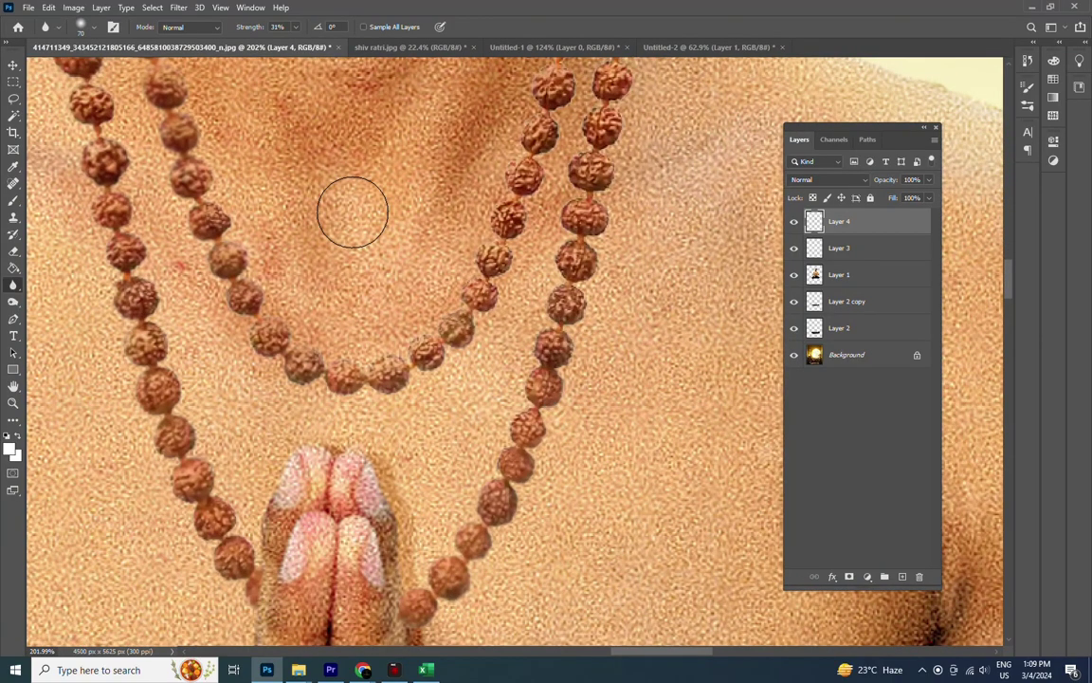
scroll(353, 210, "up", 5)
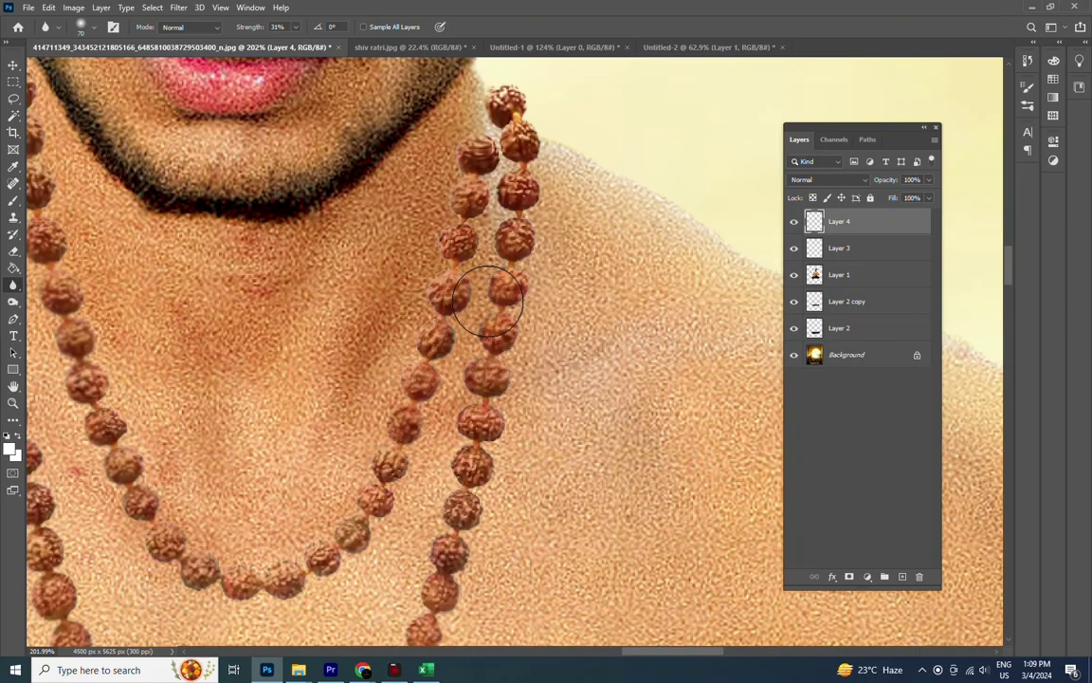
scroll(507, 159, "right", 5)
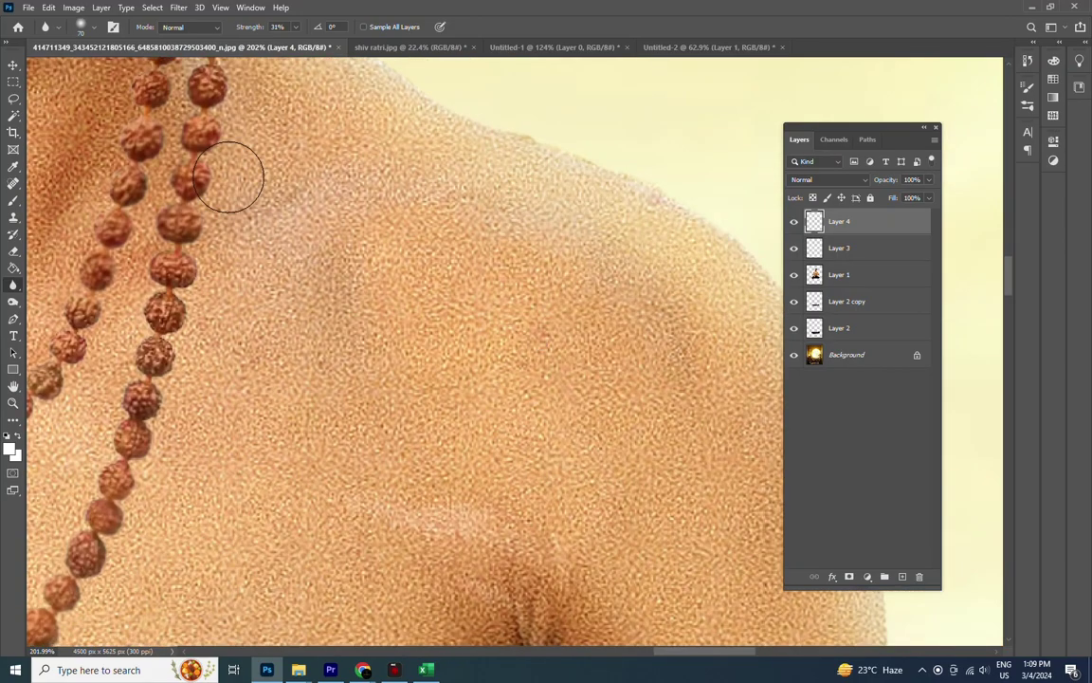
left_click_drag(144, 431, 142, 409)
scroll(81, 291, "down", 1)
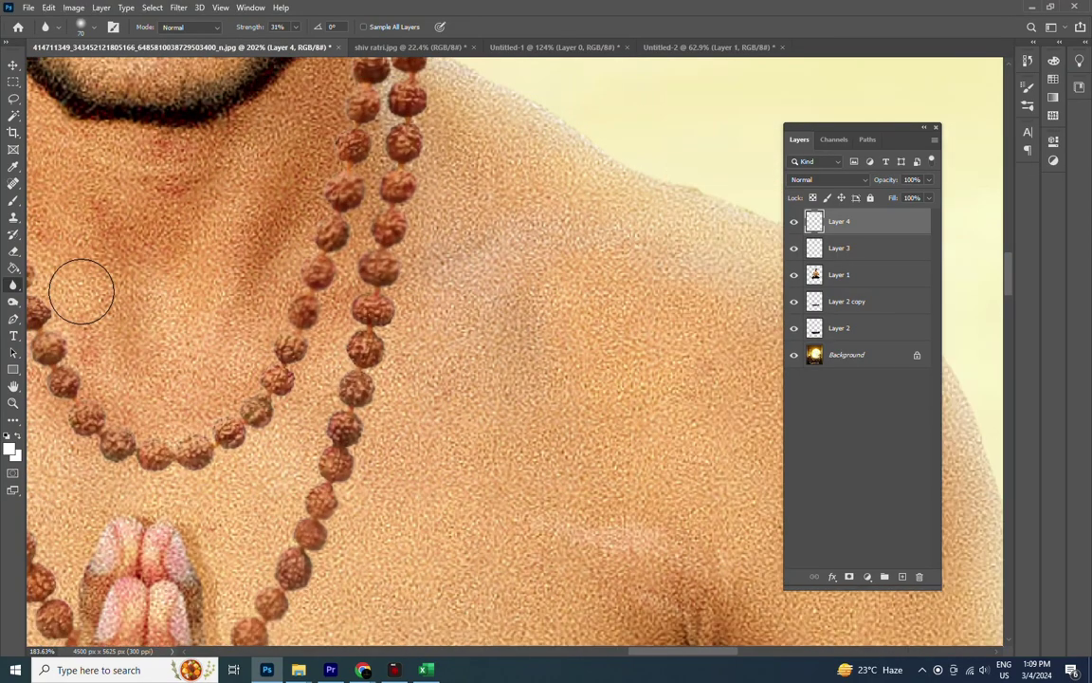
scroll(143, 327, "up", 2)
scroll(142, 327, "up", 3)
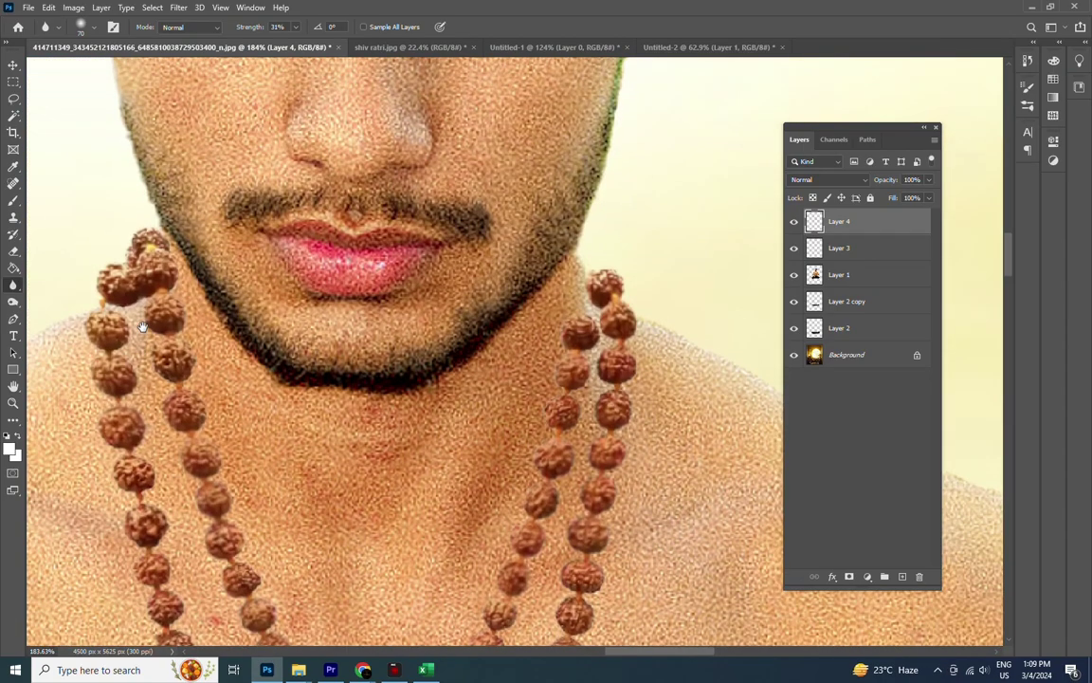
scroll(142, 327, "up", 4)
scroll(142, 328, "up", 3)
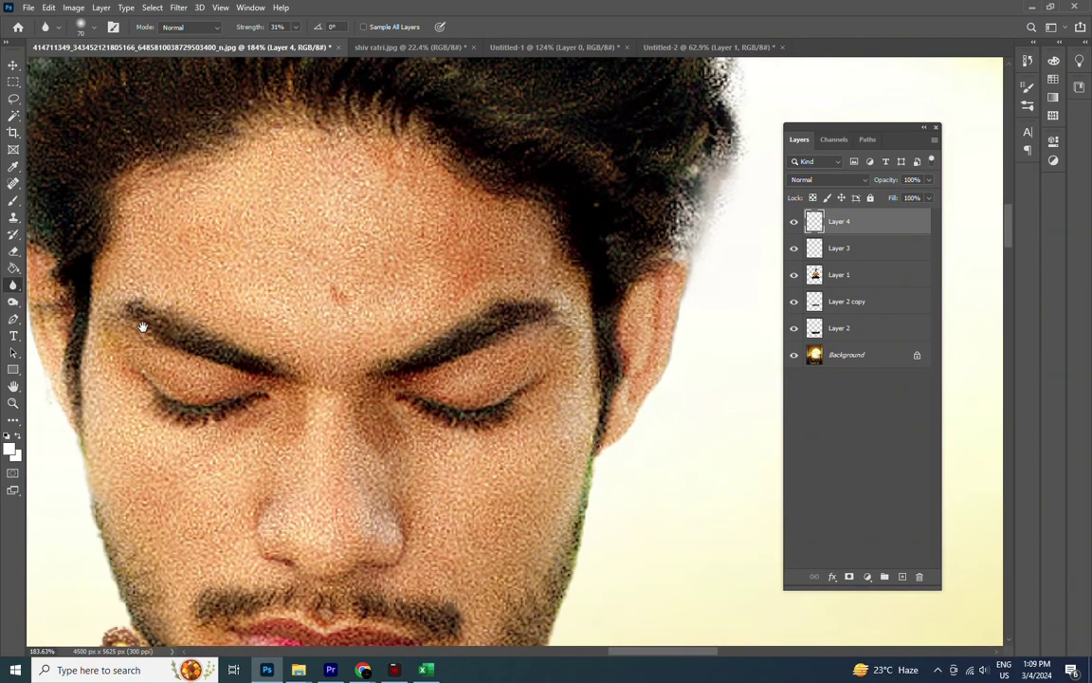
left_click(13, 64)
- Drag the tilak from Untitled-1 into the portrait and scale it to about 58%
left_click(563, 47)
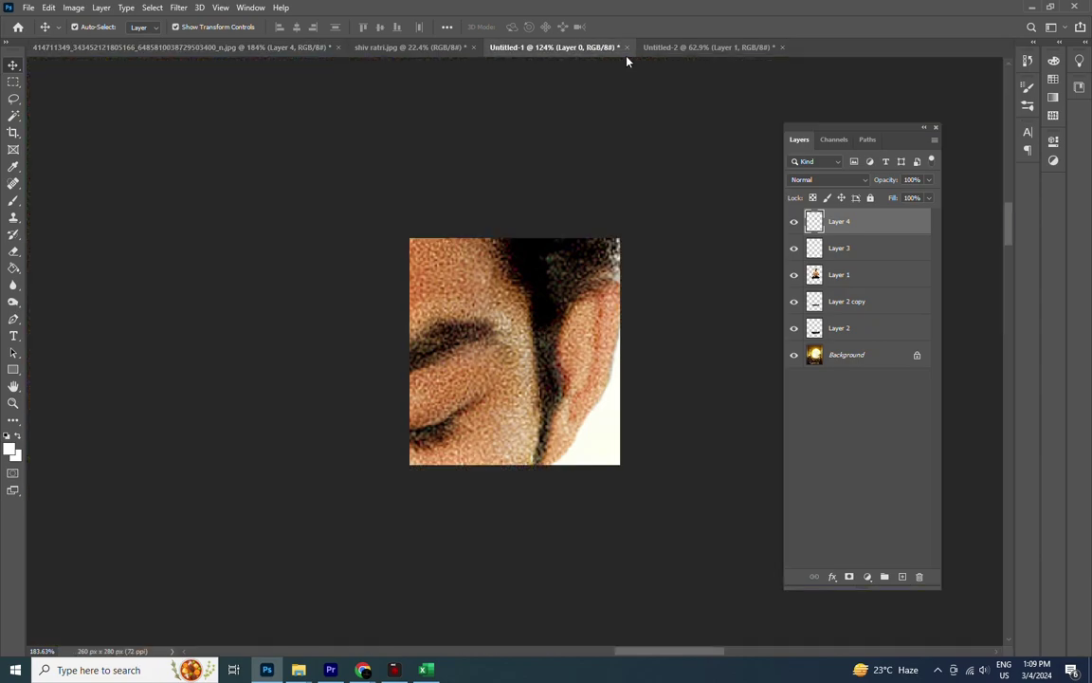
mouse_move(460, 249)
left_mouse_down()
mouse_move(211, 94)
mouse_move(249, 249)
left_mouse_up()
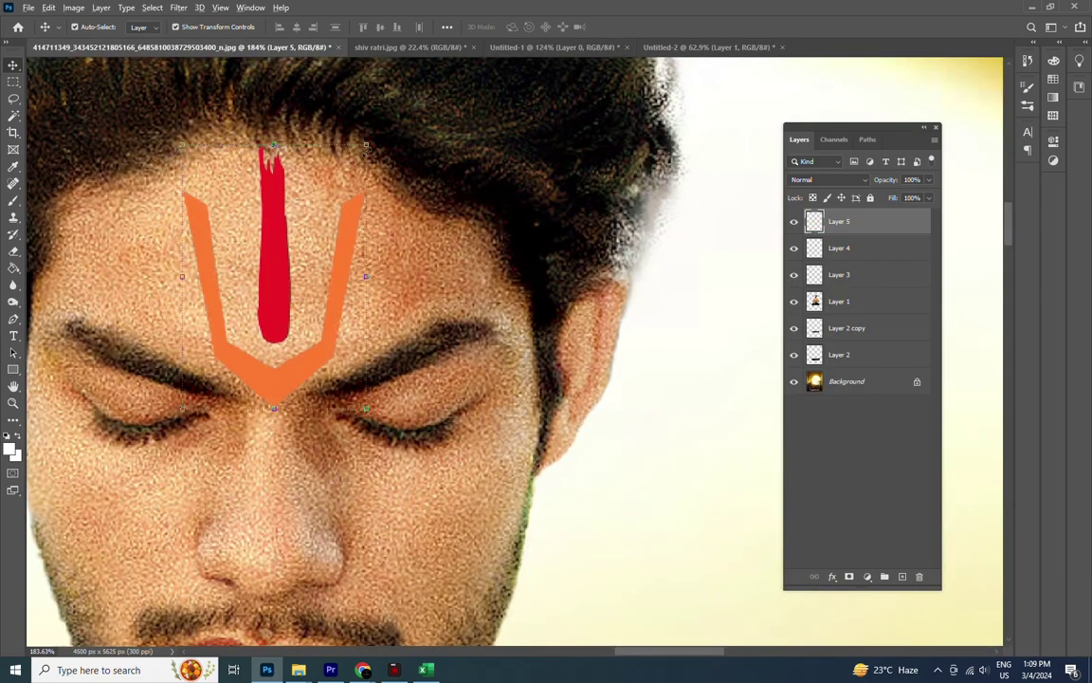
left_click_drag(366, 144, 328, 200)
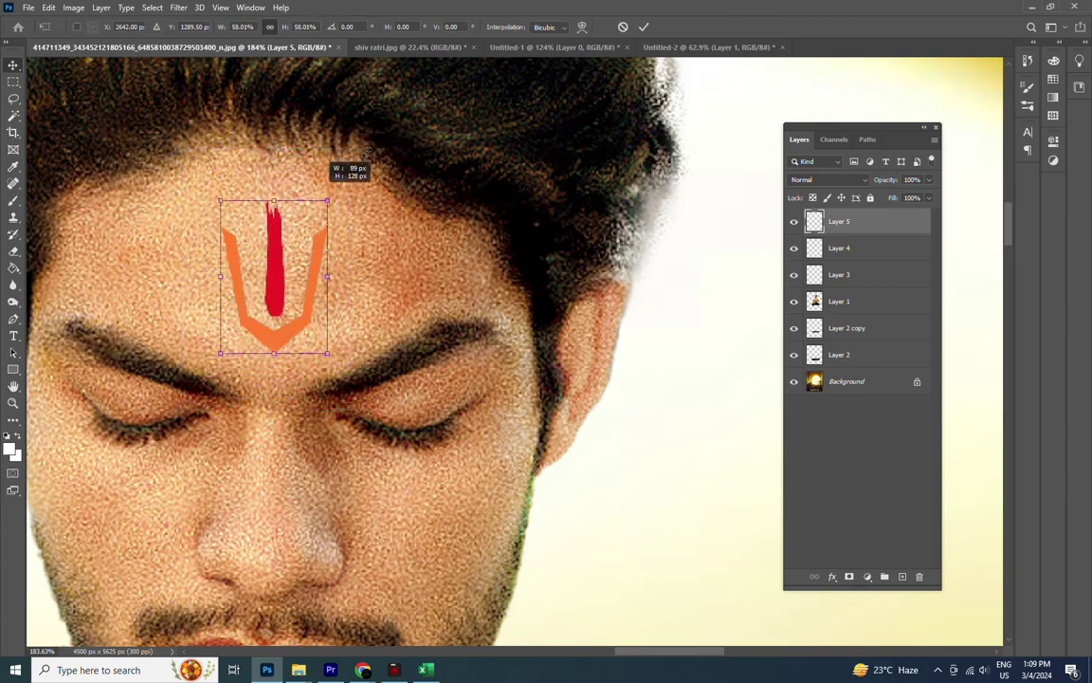
scroll(275, 244, "up", 2)
scroll(289, 289, "up", 1)
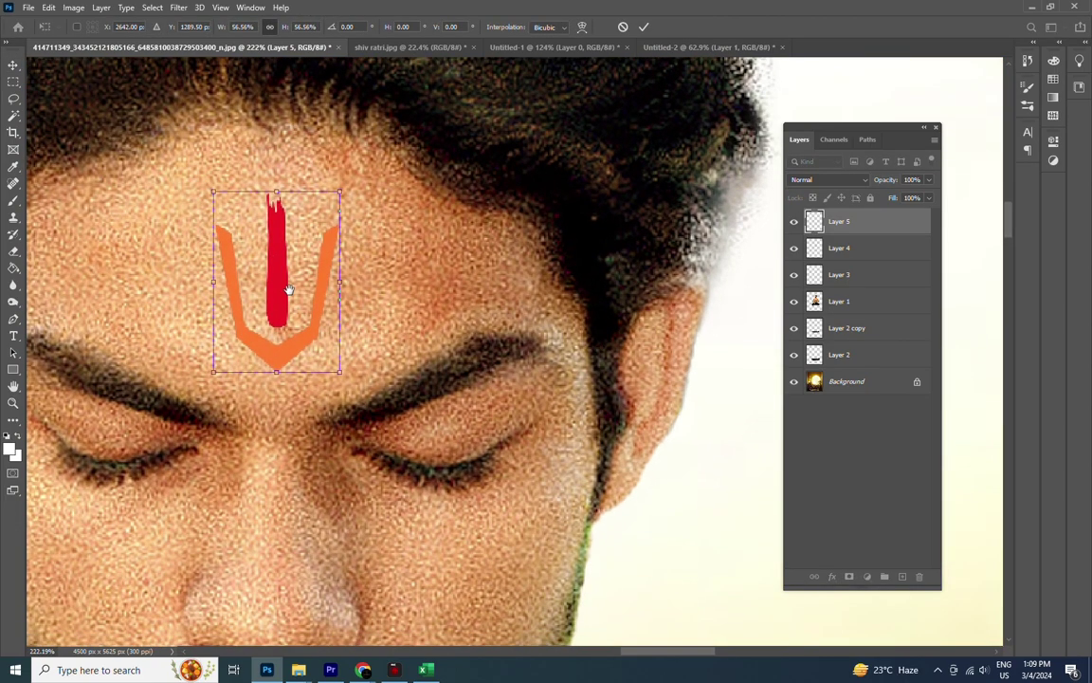
key("Return")
- Shrink the tilak slightly further and position it between the eyebrows on the forehead
mouse_move(292, 286)
left_mouse_down()
mouse_move(282, 319)
mouse_move(279, 308)
left_mouse_up()
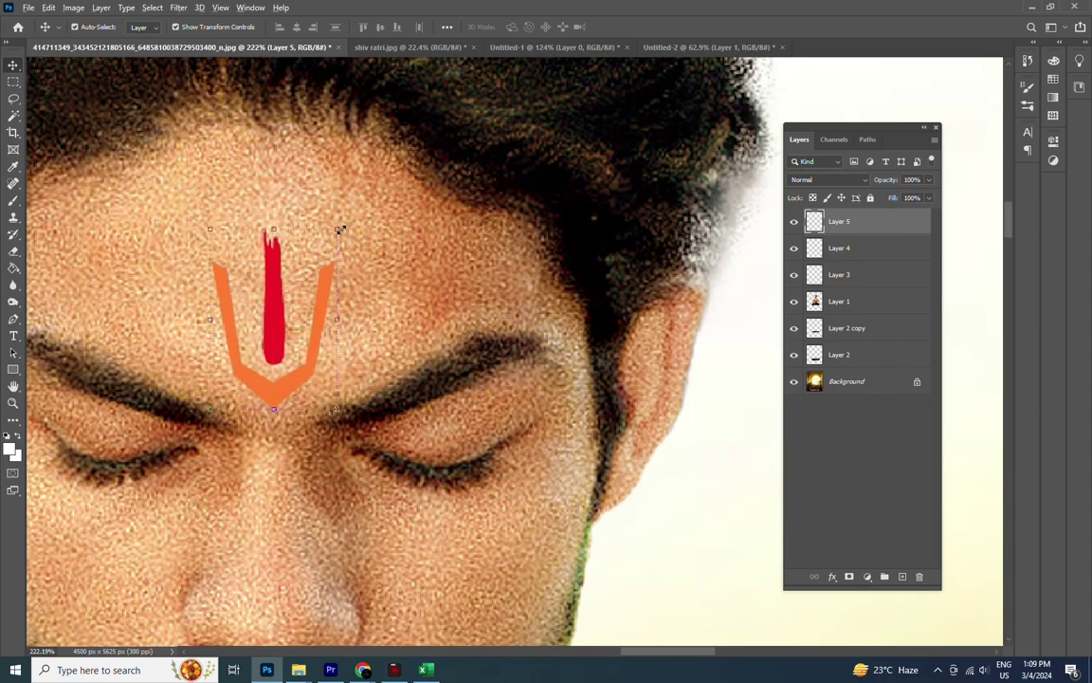
left_click_drag(340, 230, 333, 230)
left_click_drag(281, 284, 281, 286)
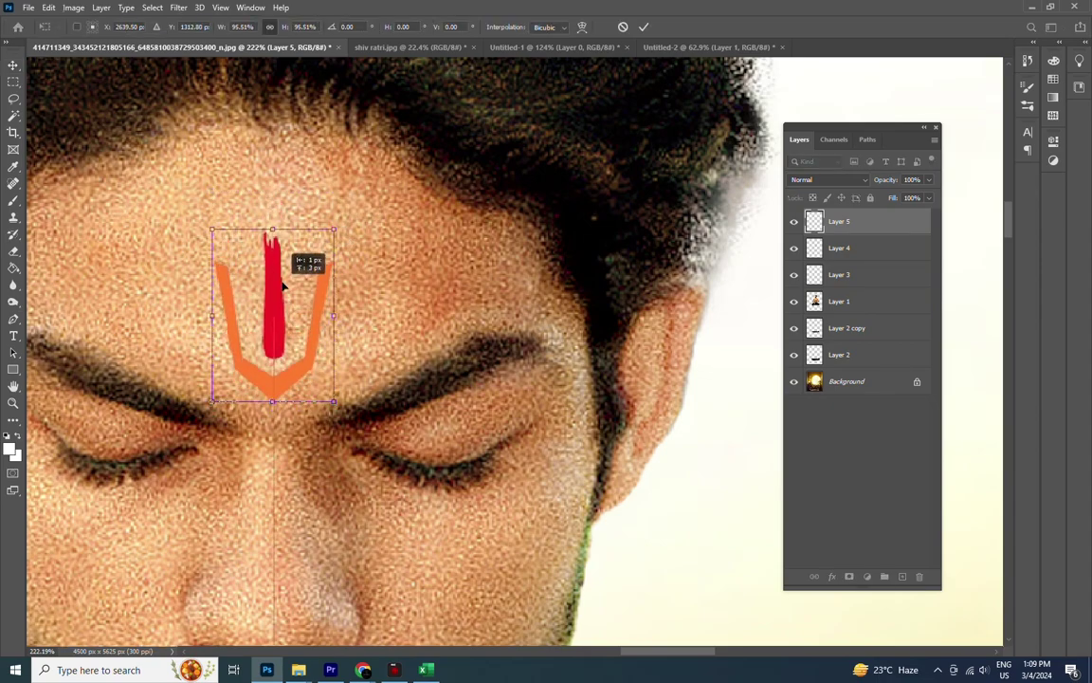
key("Return")
- Darken the tilak with Levels (shadow input 45) and apply a Color Balance adjustment
key("ctrl+l")
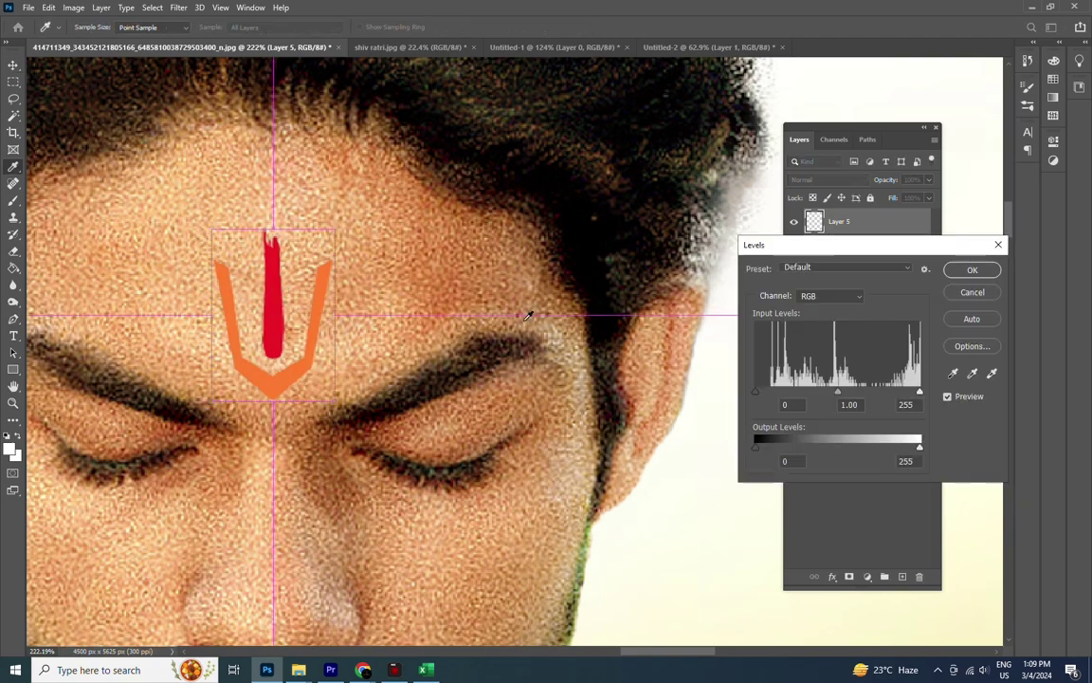
left_click_drag(755, 391, 769, 392)
scroll(797, 404, "up", 11)
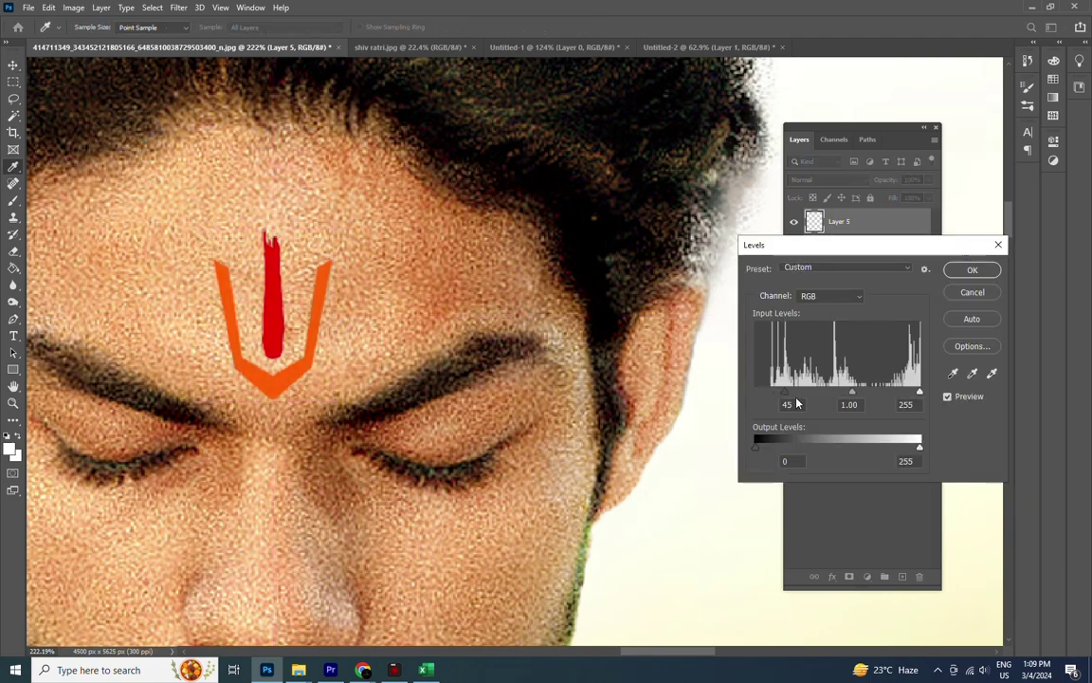
type("232")
key("Return")
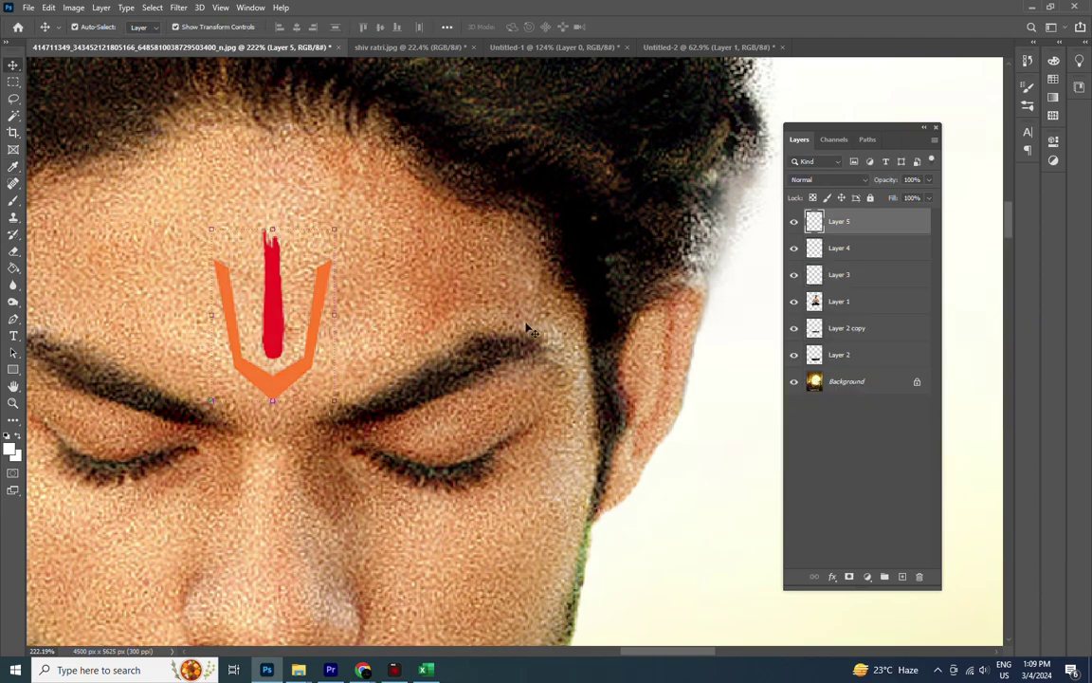
key("ctrl+b")
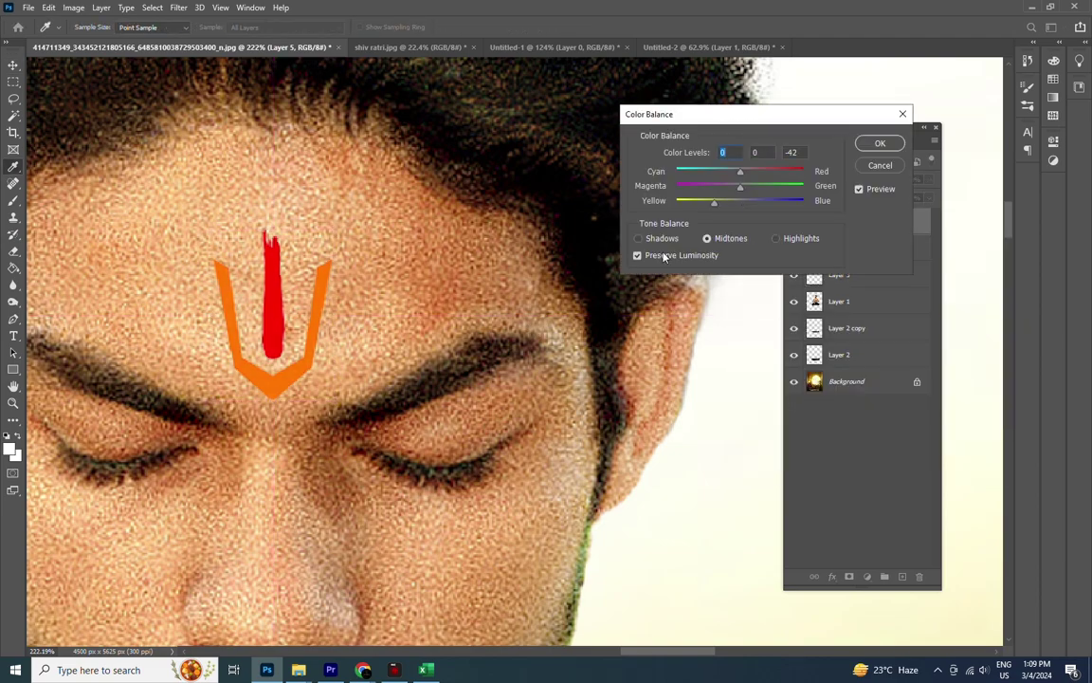
key("Return")
- Select the man's layer, Layer 1, and zoom out to view the full poster
key("v")
left_click(485, 261)
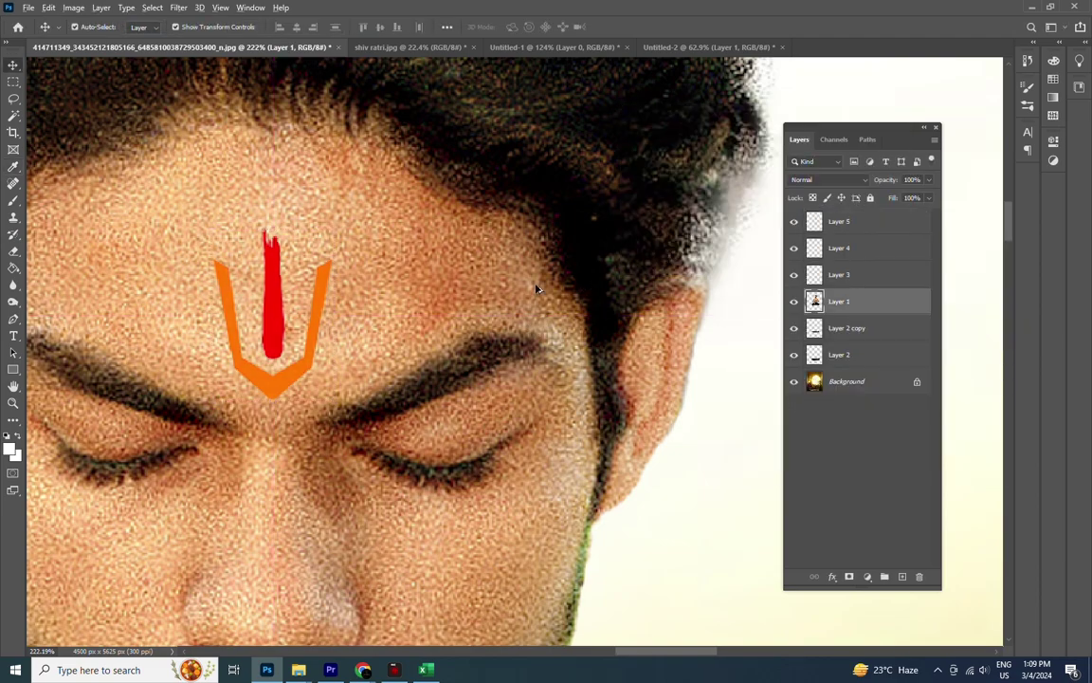
scroll(537, 289, "down", 3)
scroll(536, 289, "down", 1)
scroll(537, 289, "down", 1)
scroll(537, 289, "down", 1)
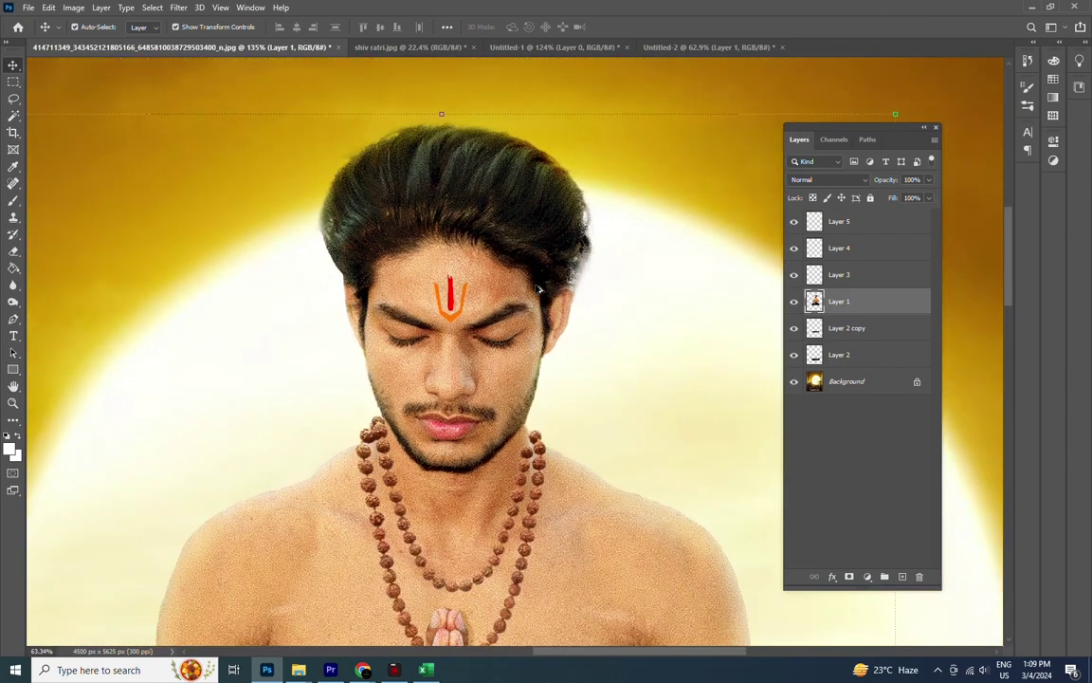
scroll(537, 289, "down", 1)
scroll(537, 289, "down", 1)
scroll(537, 289, "down", 1)
scroll(537, 290, "down", 1)
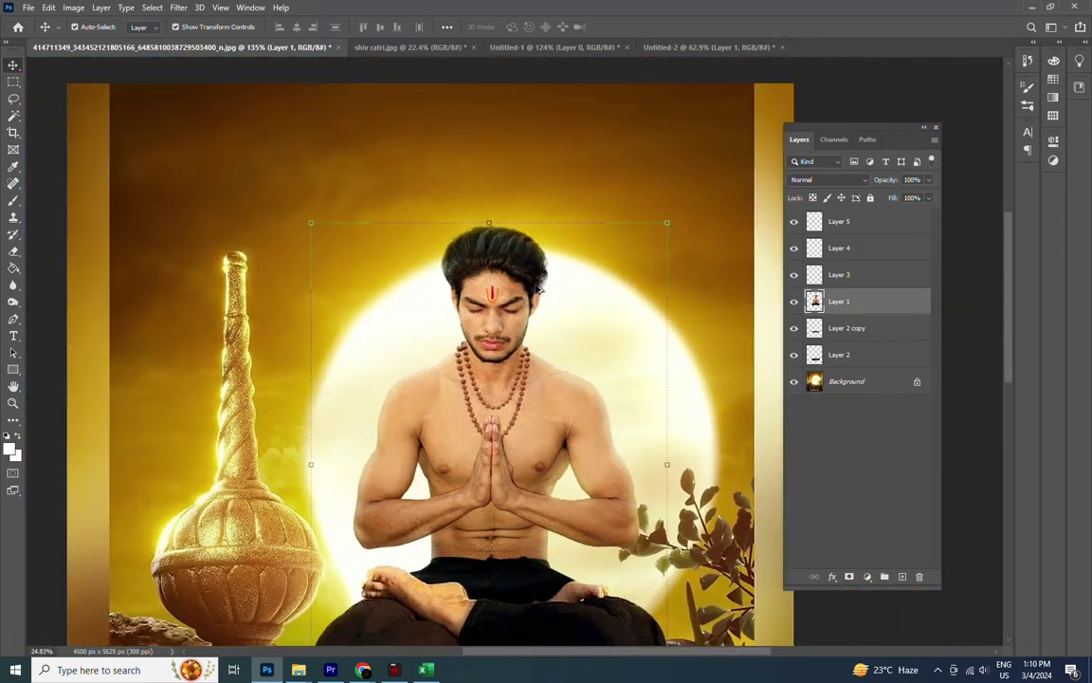
scroll(537, 289, "down", 1)
scroll(536, 289, "down", 2)
scroll(633, 288, "down", 1)
- Zoom back in on the tilak on the man's forehead
scroll(633, 287, "up", 2)
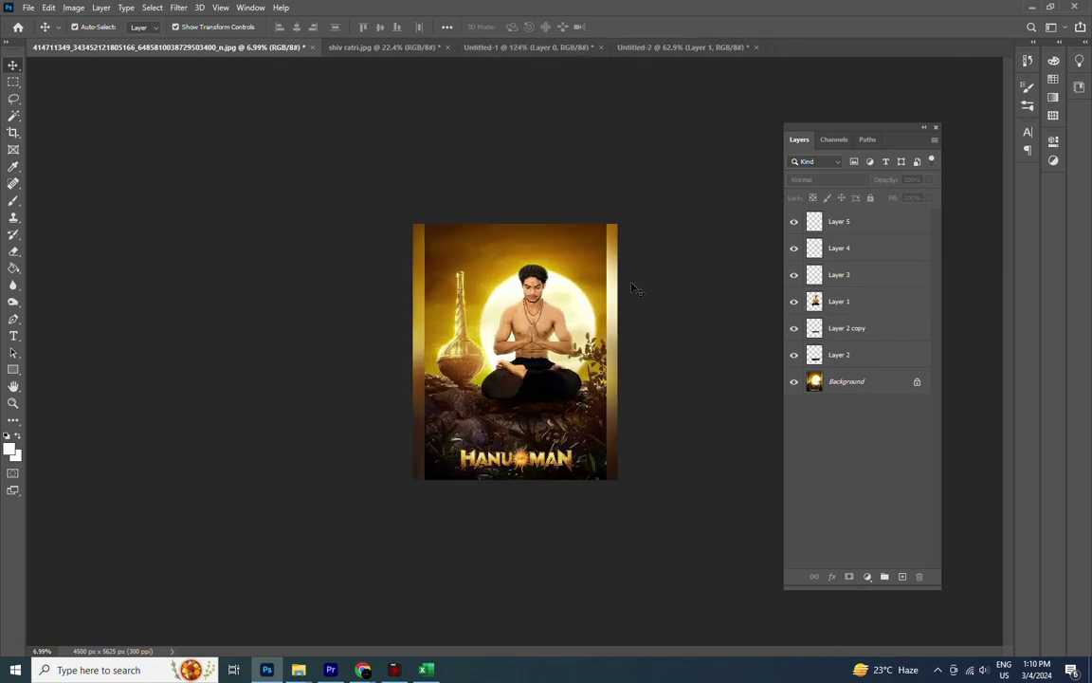
scroll(654, 284, "up", 1)
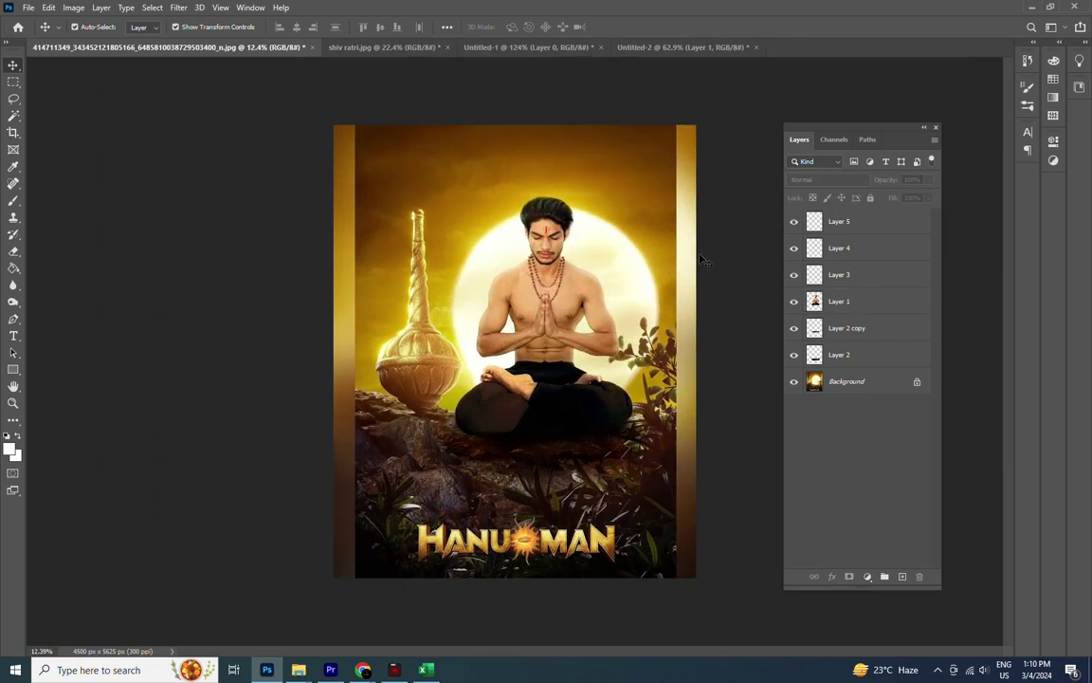
scroll(704, 261, "up", 1)
scroll(564, 168, "up", 2)
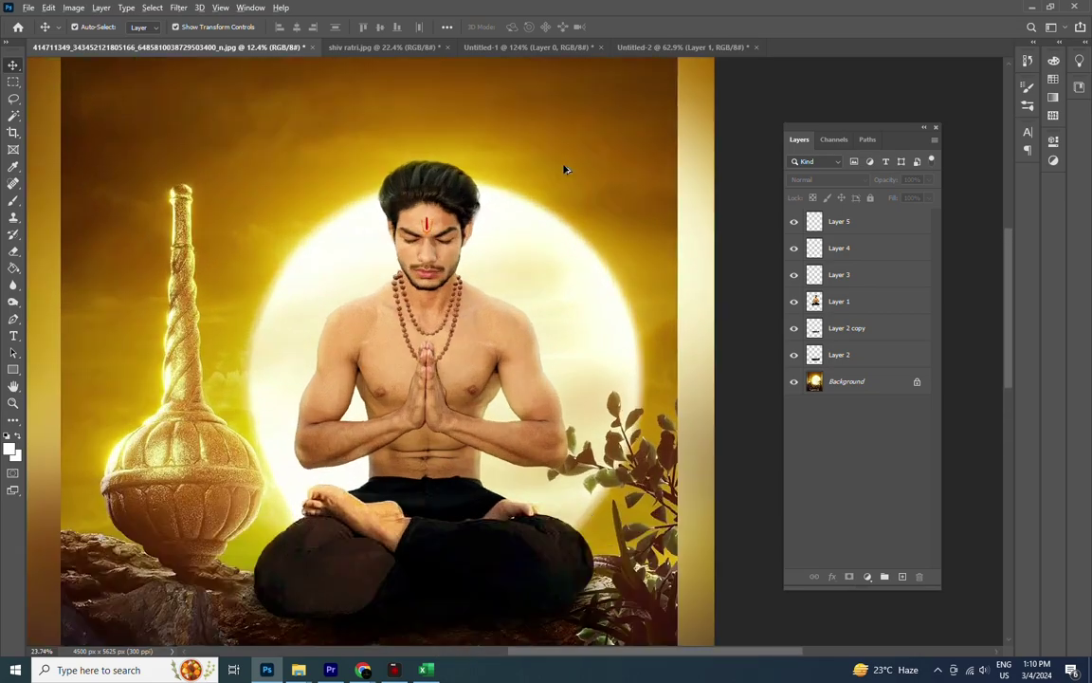
scroll(563, 167, "up", 2)
scroll(564, 169, "up", 2)
scroll(564, 169, "up", 1)
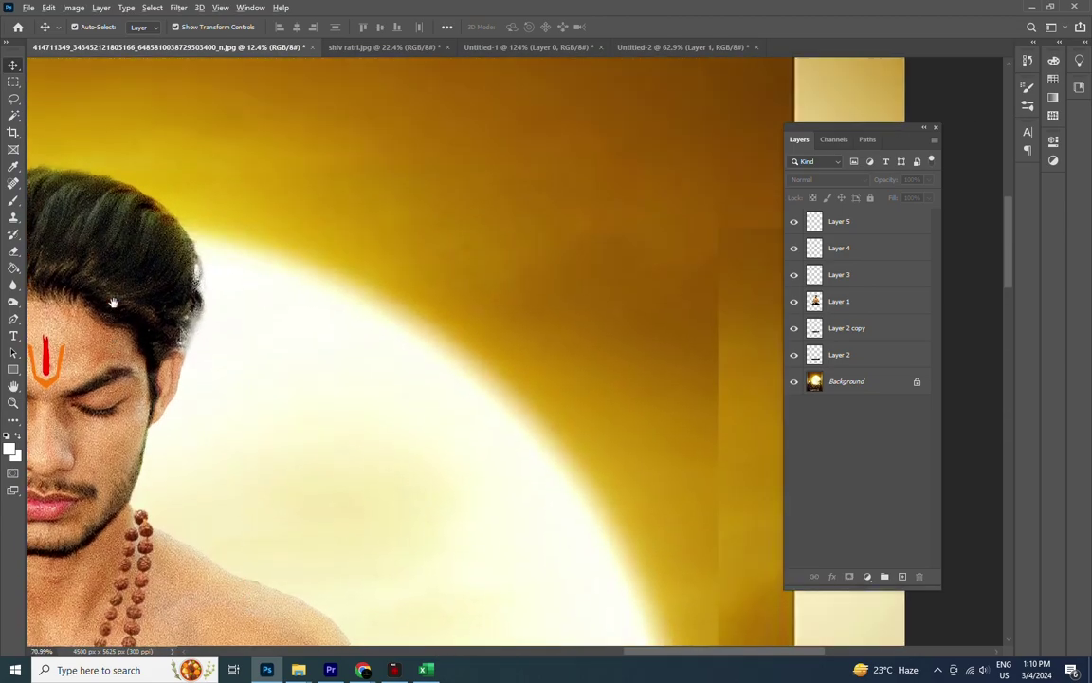
scroll(112, 302, "up", 1)
scroll(286, 385, "up", 3)
scroll(285, 389, "up", 1)
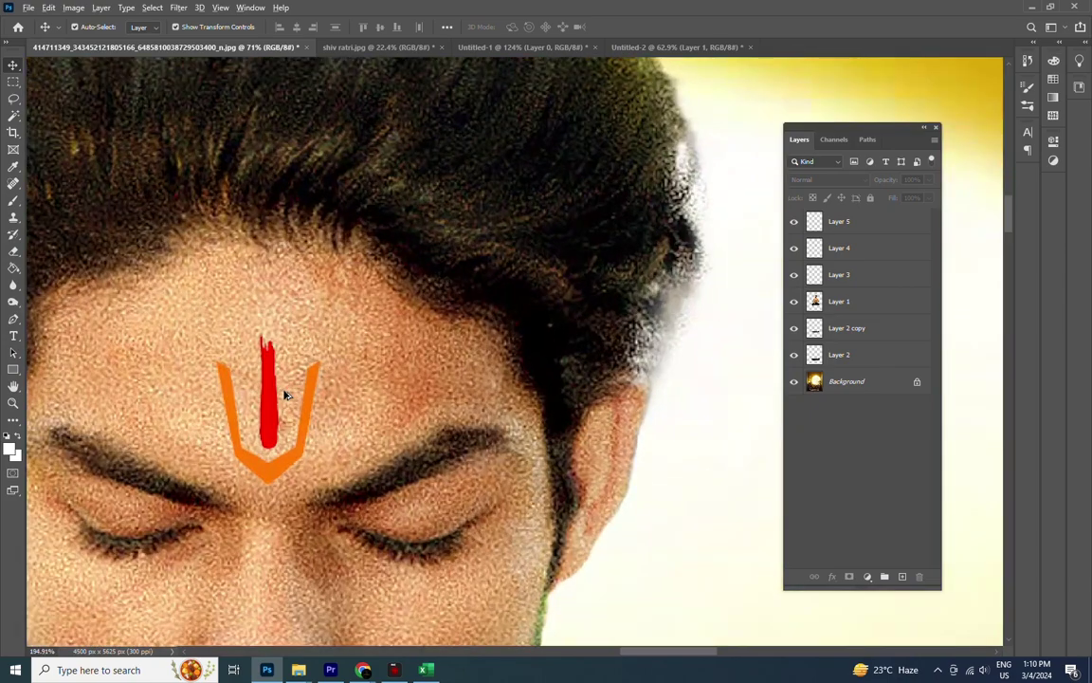
scroll(276, 386, "up", 1)
scroll(208, 305, "up", 1)
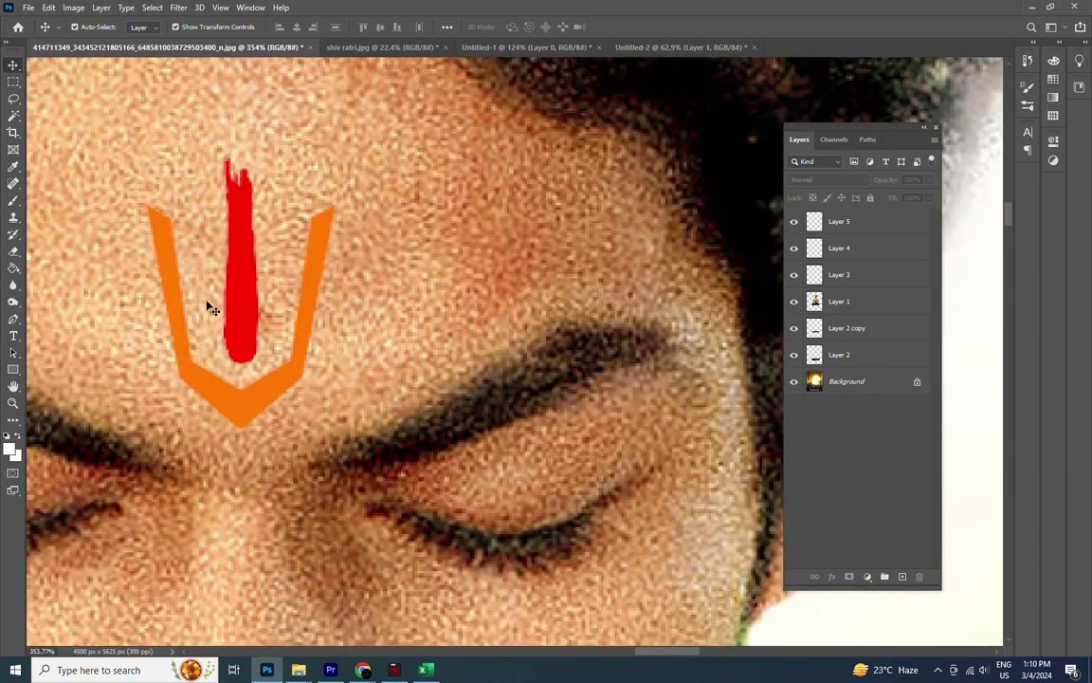
scroll(219, 297, "up", 1)
- Lasso the tilak's V mark and turn it white with a Gradient Map
left_click(230, 266)
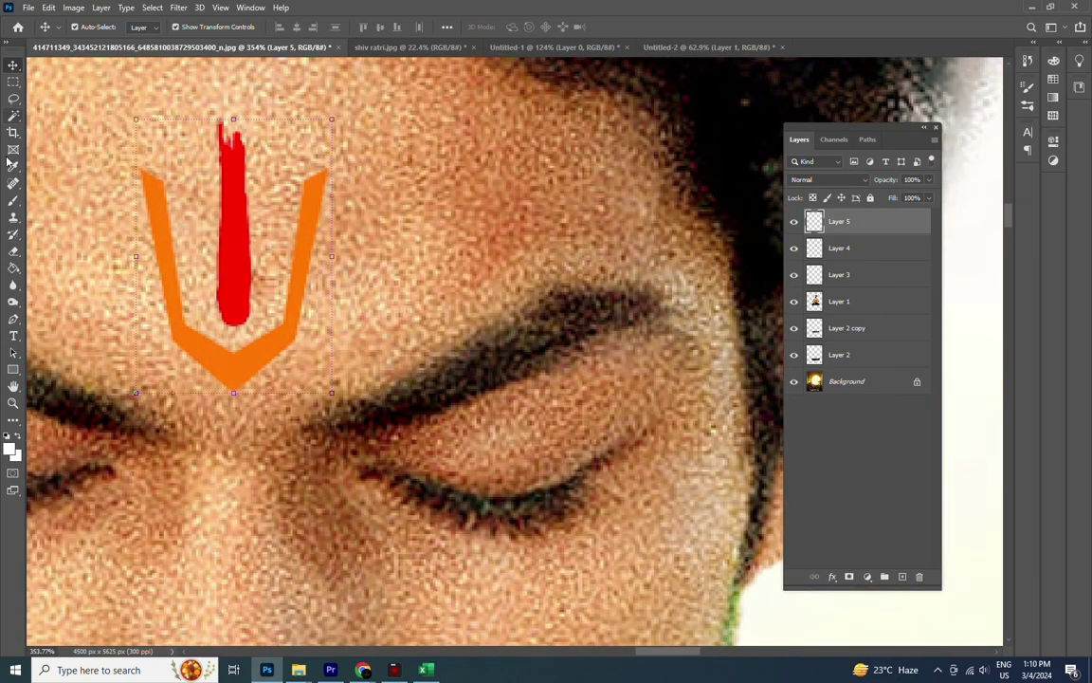
left_click(13, 99)
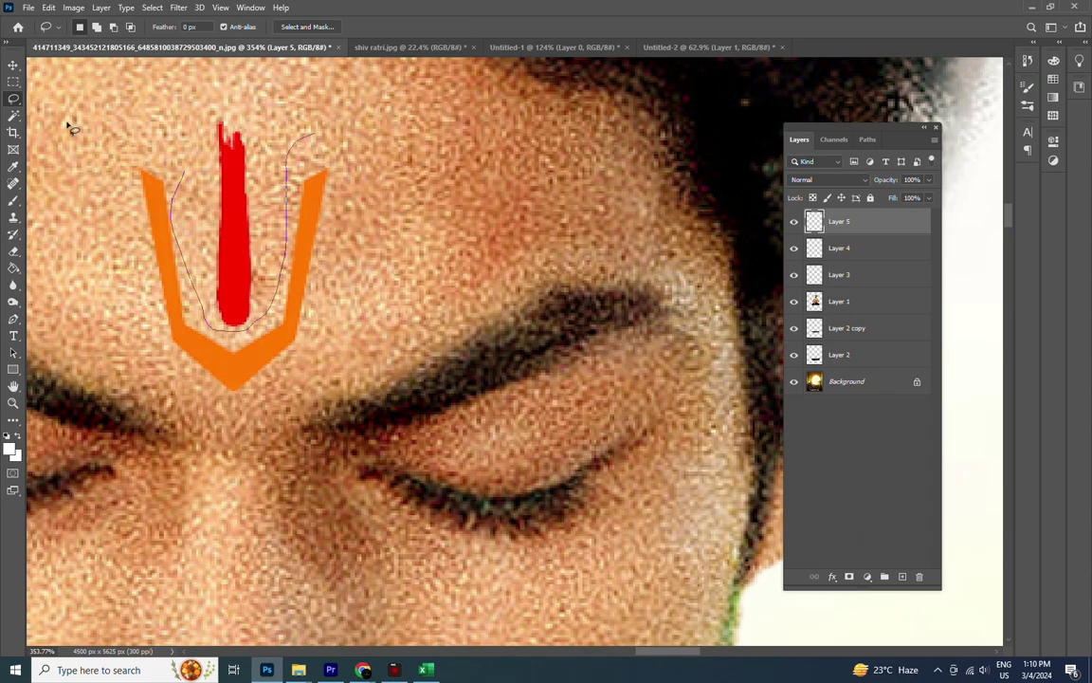
left_click_drag(313, 133, 95, 464)
left_click_drag(71, 128, 74, 131)
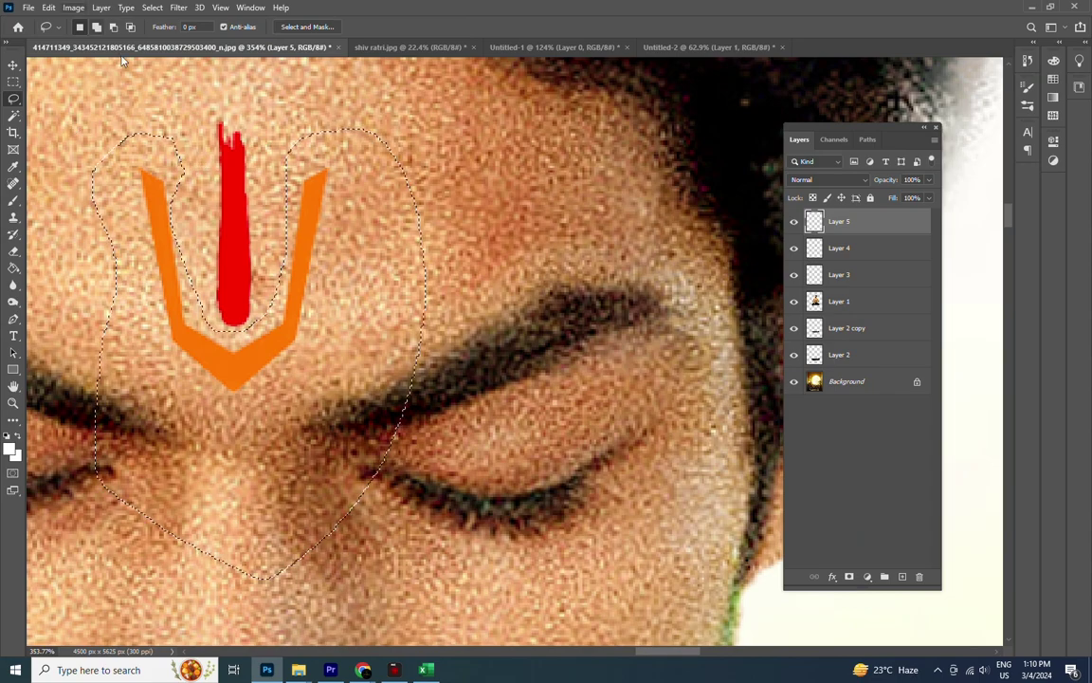
left_click(73, 7)
key("Down")
key("Return")
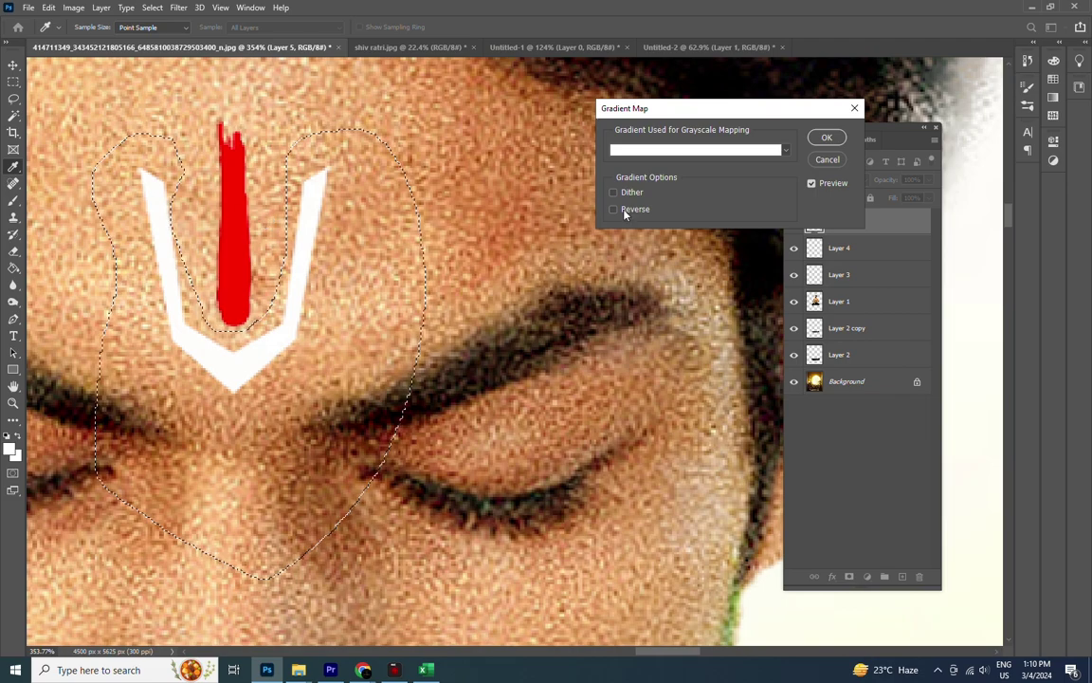
key("Return")
key("ctrl+d")
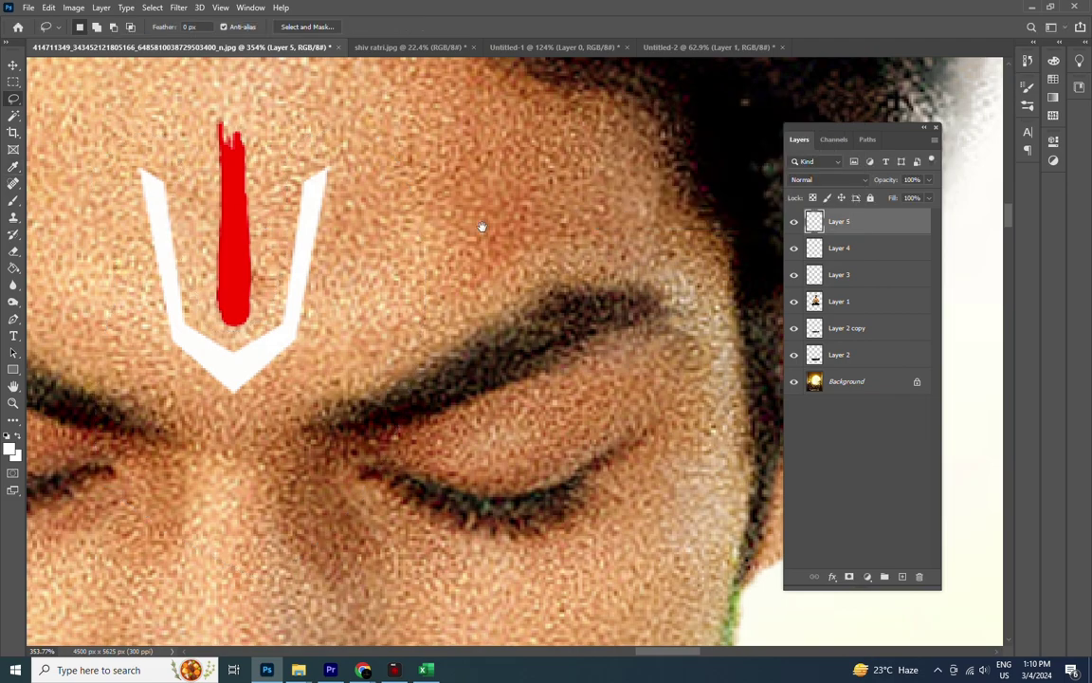
- Scale the tilak down to about 82%, centred between the eyebrows
key("m")
key("v")
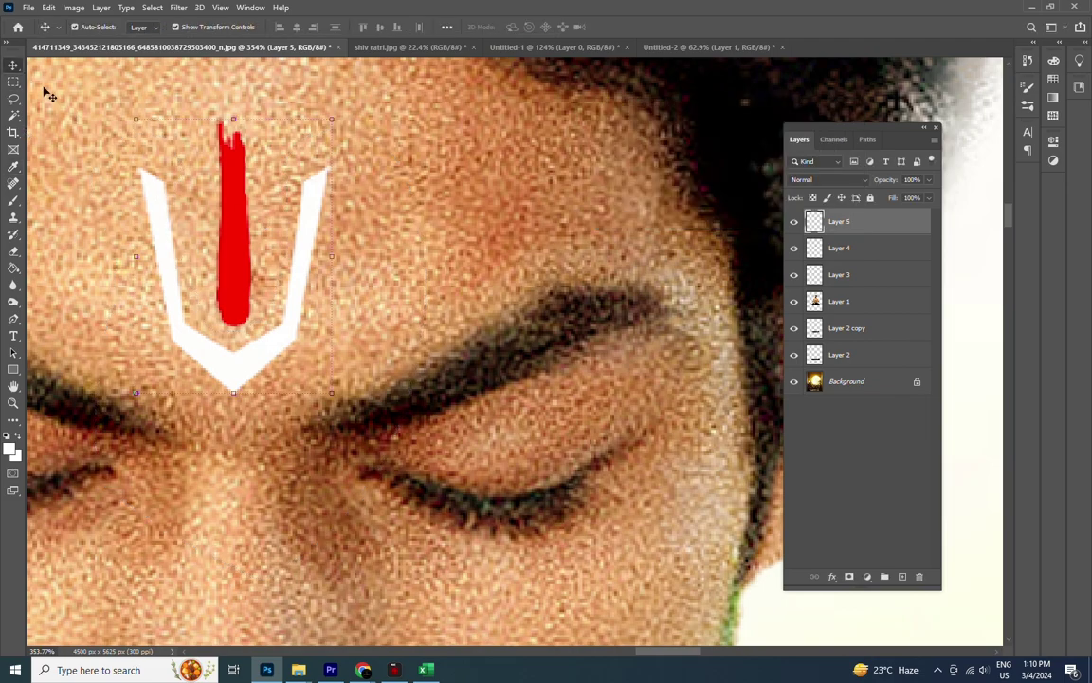
left_click_drag(331, 120, 315, 140)
left_click_drag(248, 171, 252, 164)
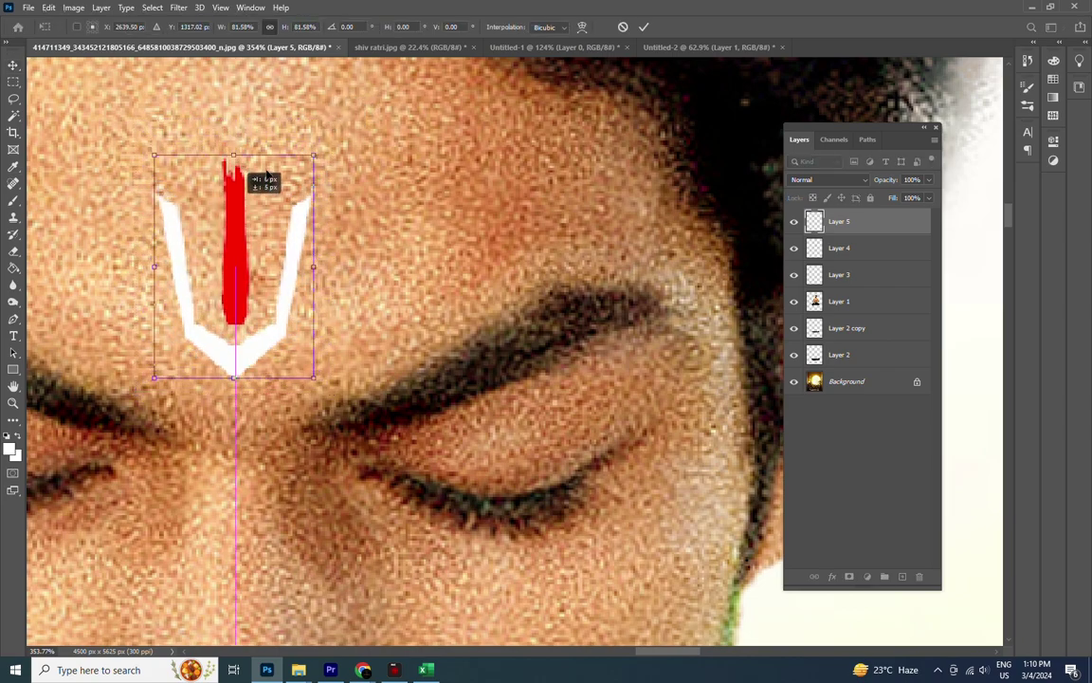
key("Return")
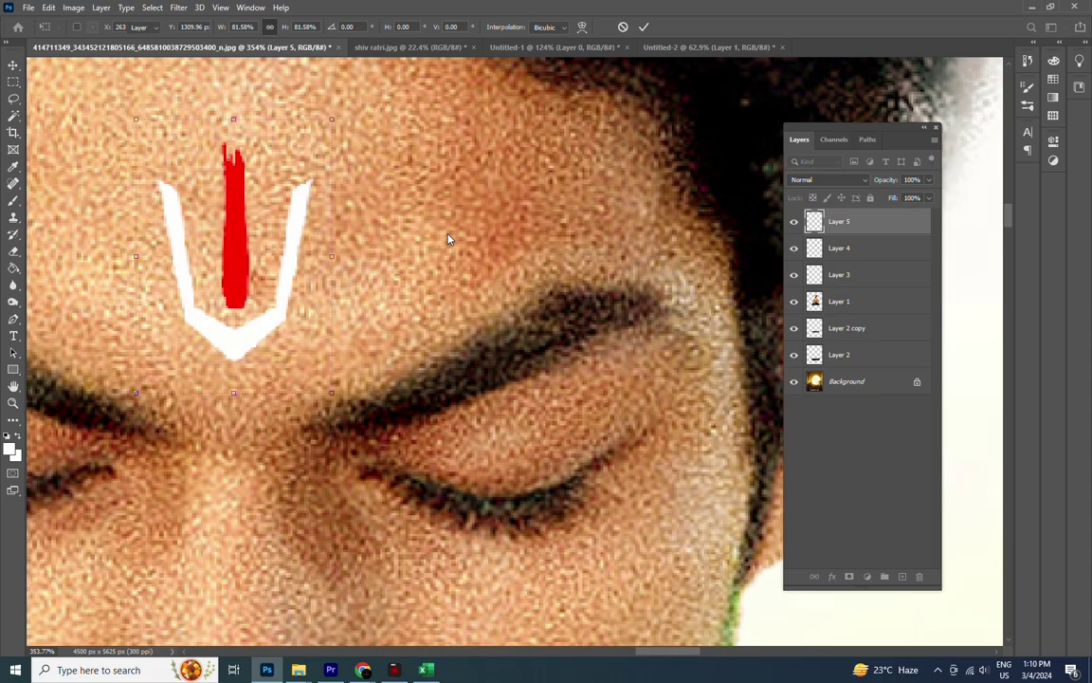
- Select Layer 1 and zoom out to see the whole poster
left_click(451, 239)
scroll(325, 343, "down", 1)
scroll(326, 343, "down", 2)
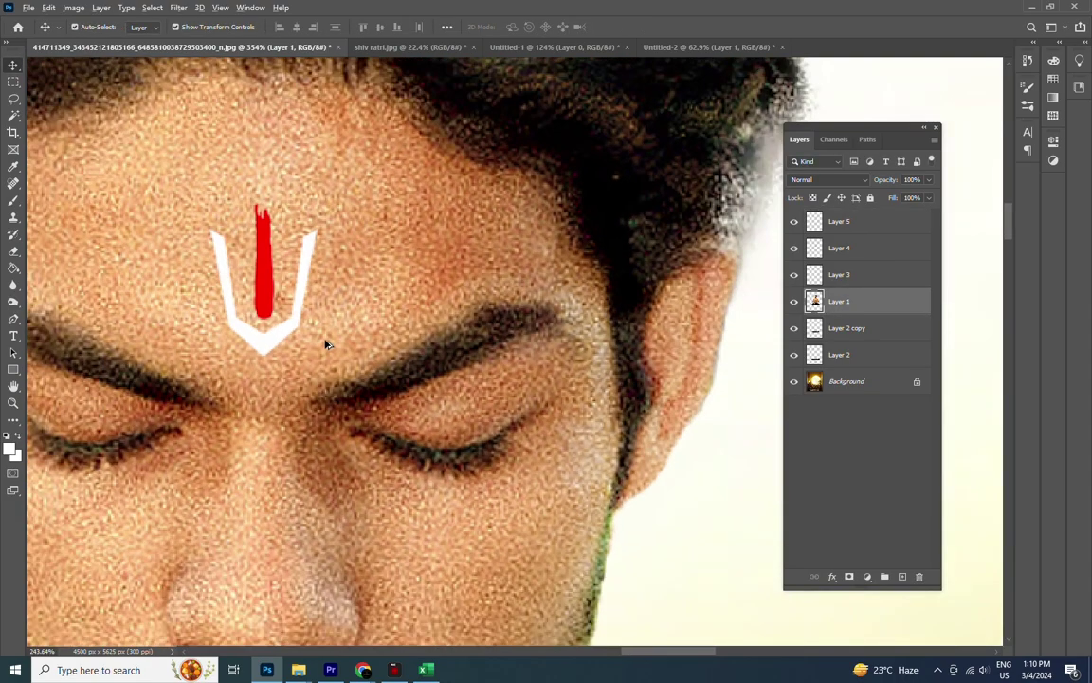
scroll(326, 343, "down", 2)
scroll(325, 343, "down", 1)
scroll(325, 344, "down", 1)
scroll(325, 344, "down", 1)
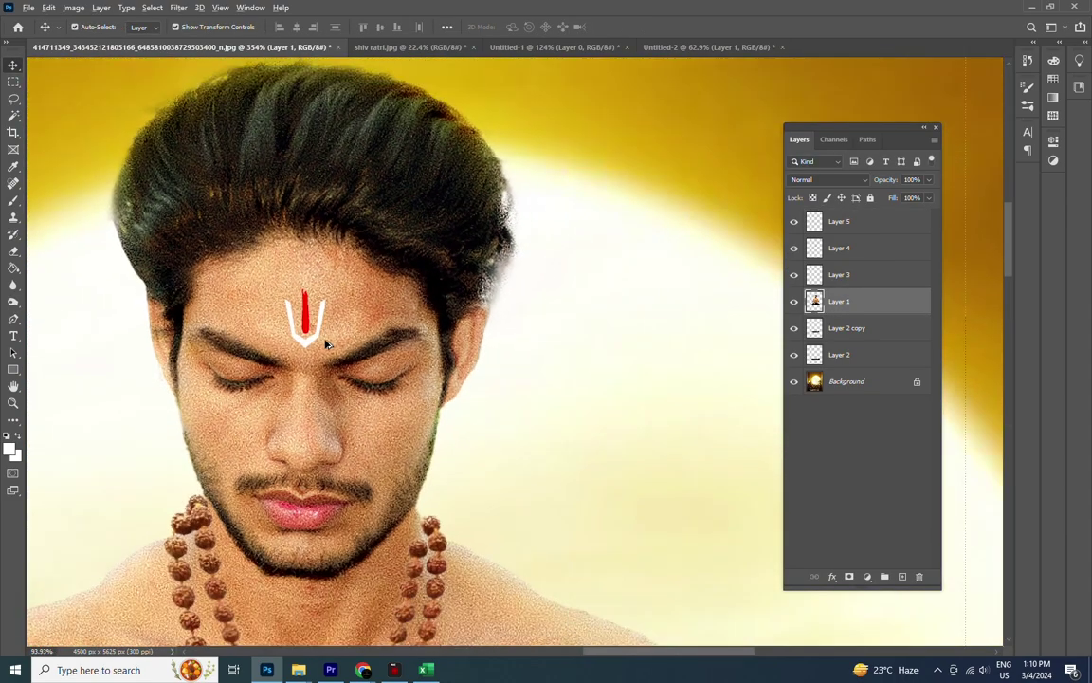
scroll(325, 343, "down", 1)
scroll(325, 343, "down", 1)
scroll(325, 343, "down", 1)
scroll(325, 343, "down", 1)
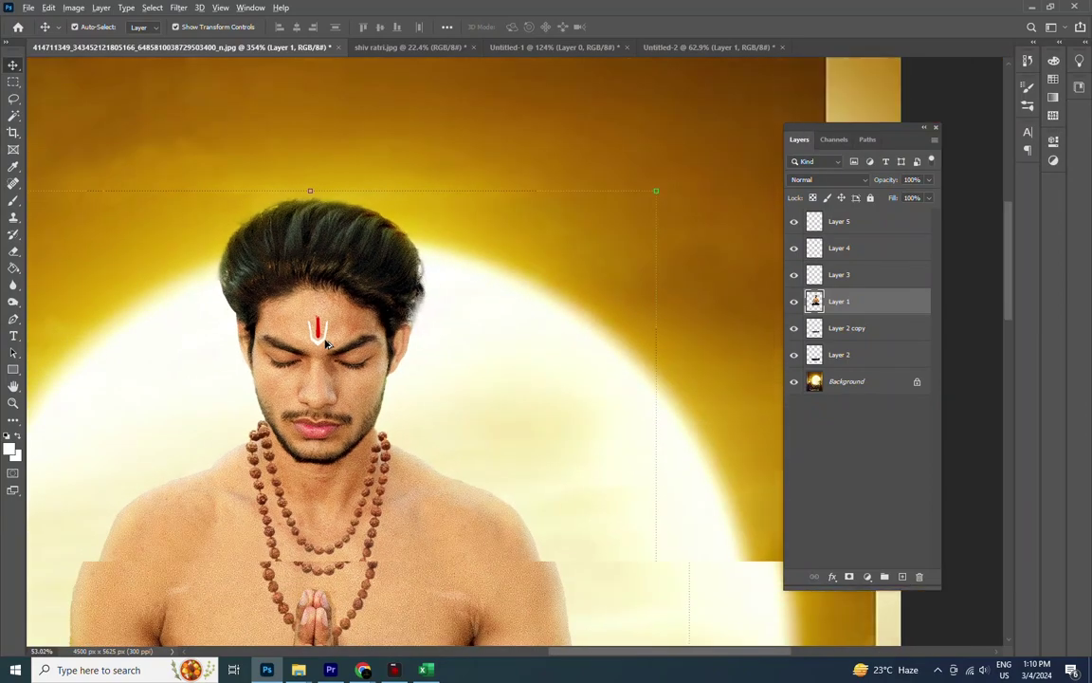
scroll(325, 343, "down", 1)
scroll(325, 344, "down", 1)
scroll(325, 343, "down", 2)
scroll(325, 343, "down", 1)
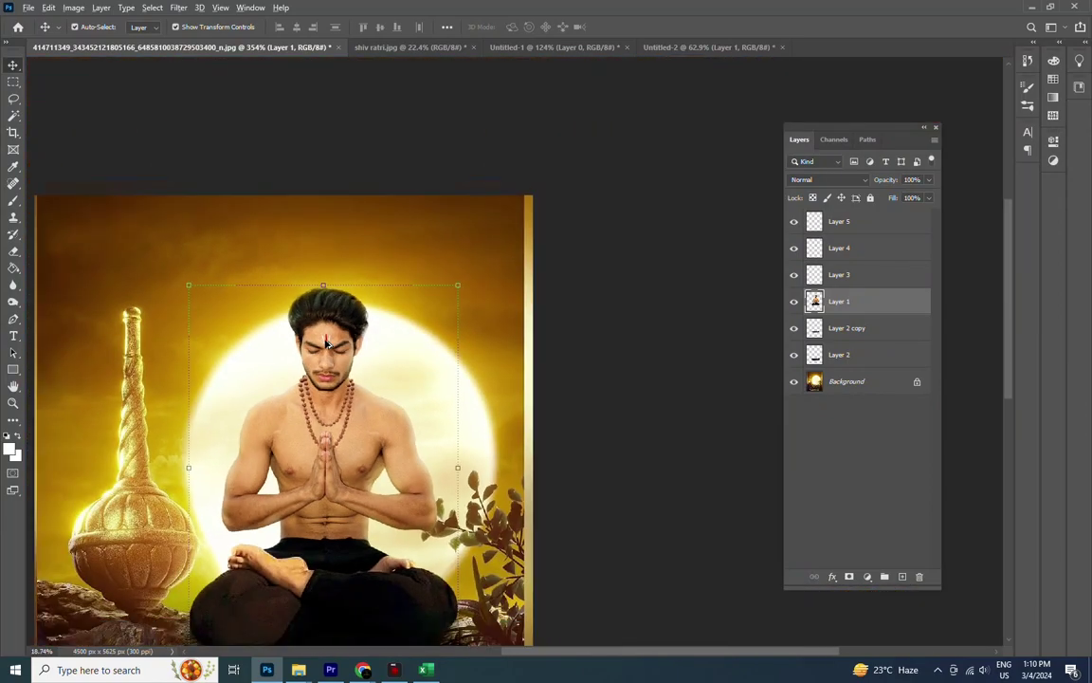
scroll(325, 344, "down", 2)
scroll(327, 344, "down", 2)
scroll(327, 344, "up", 1)
scroll(327, 344, "up", 1)
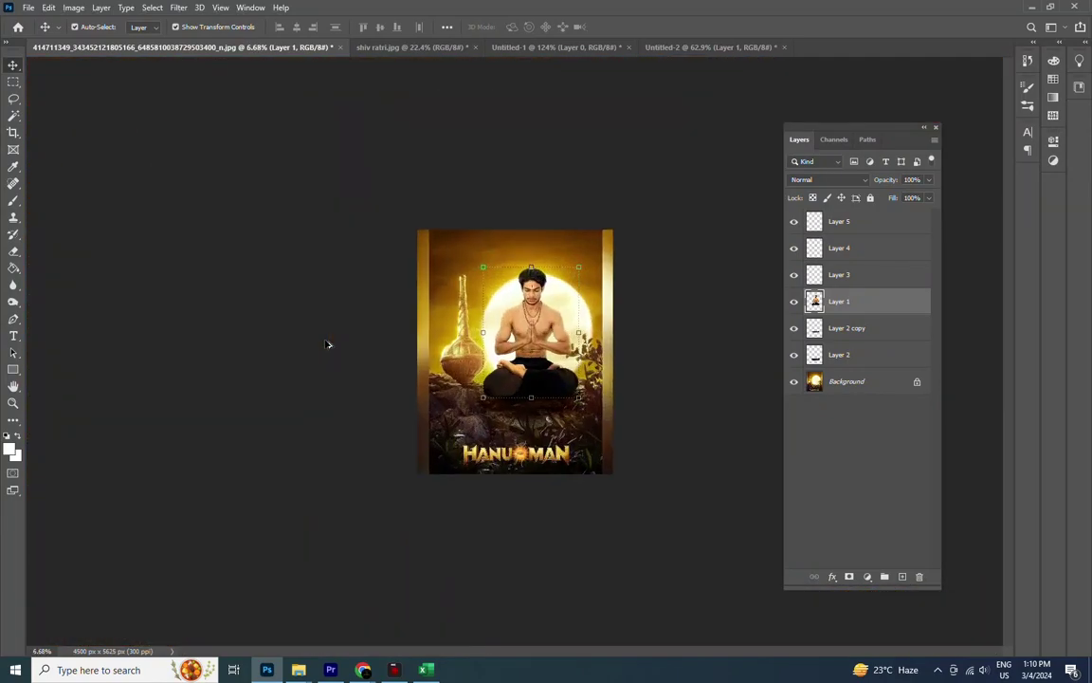
scroll(328, 344, "up", 2)
scroll(678, 371, "down", 1)
scroll(679, 371, "down", 1)
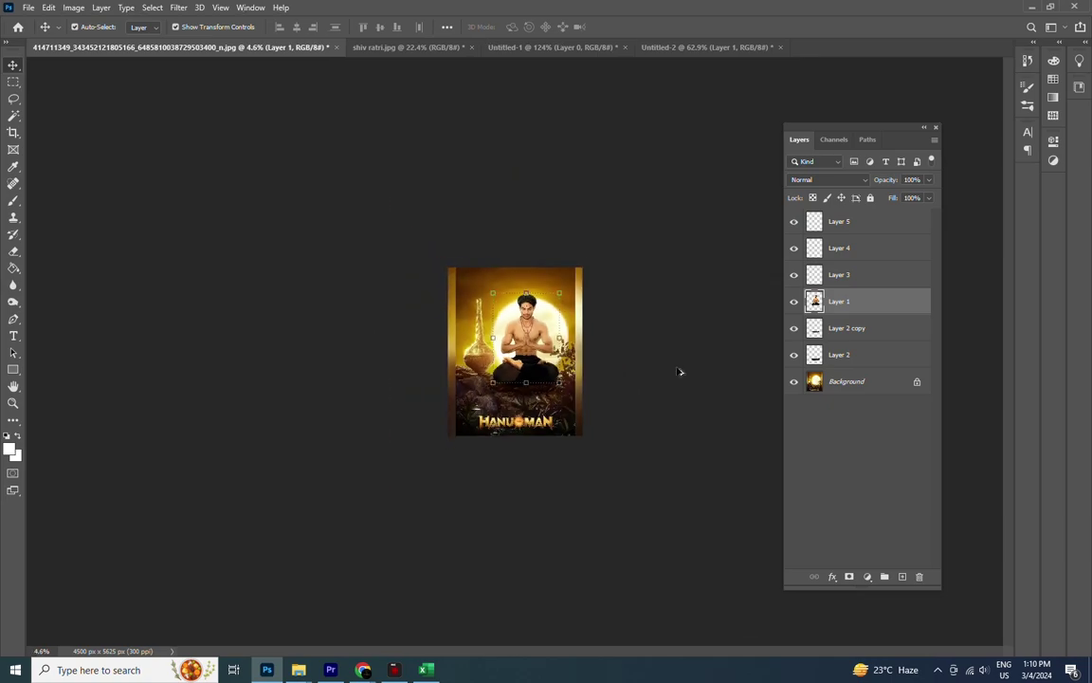
left_click(679, 372)
scroll(679, 372, "up", 2)
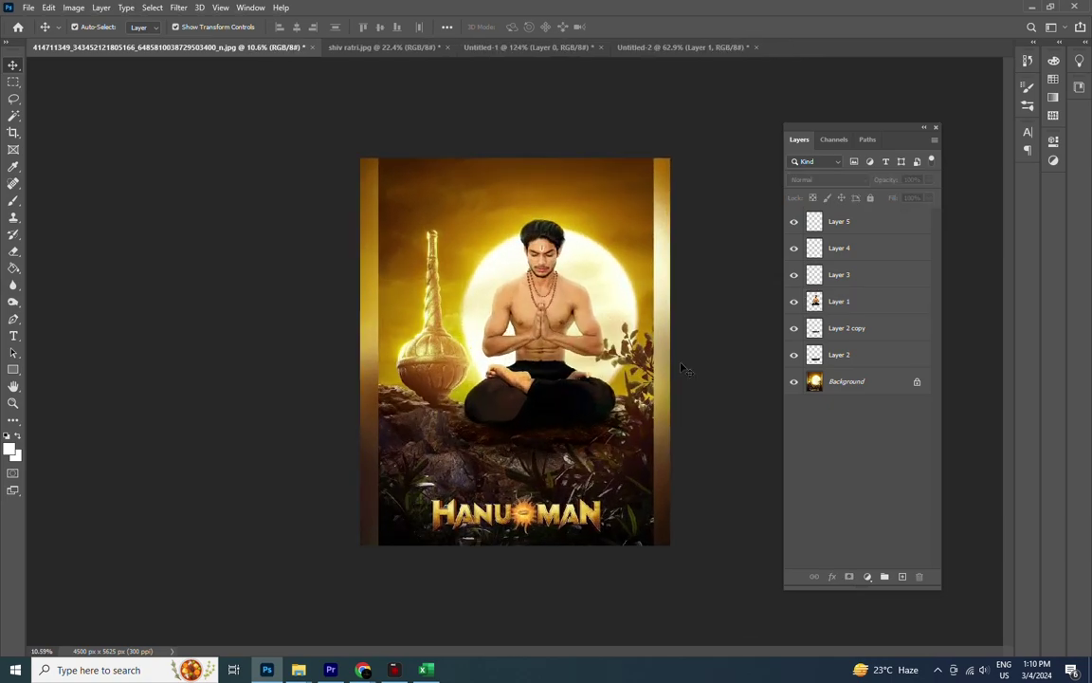
- Open D:\vk\My documents\vikk new logo white.png
key("ctrl+o")
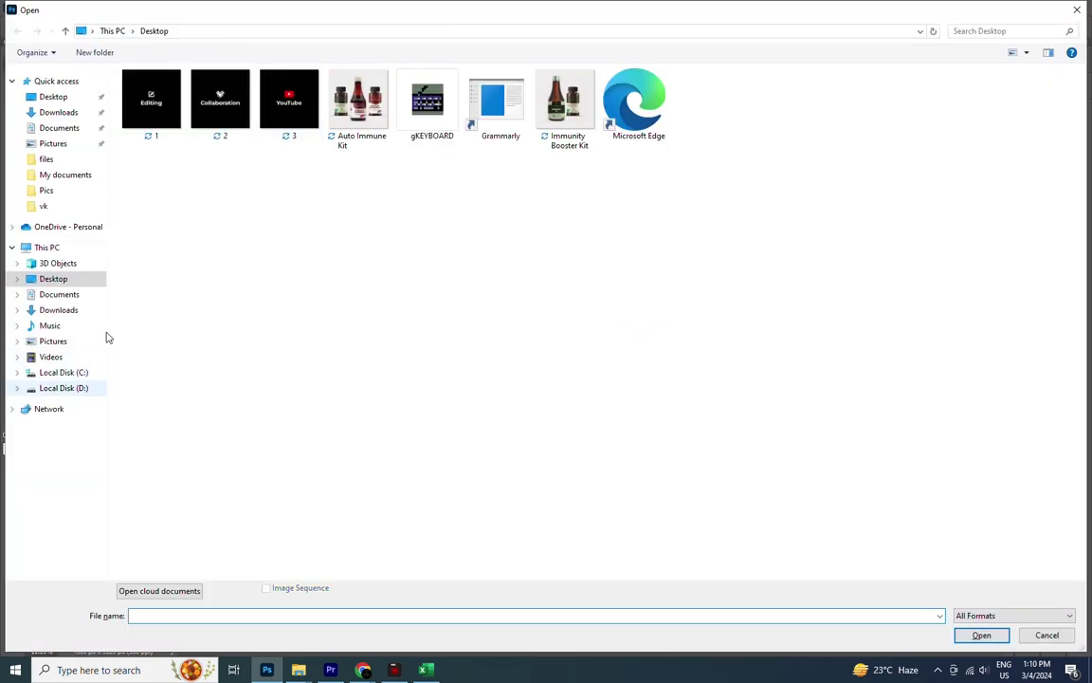
type("D:\\")
key("Return")
type("vk")
key("Return")
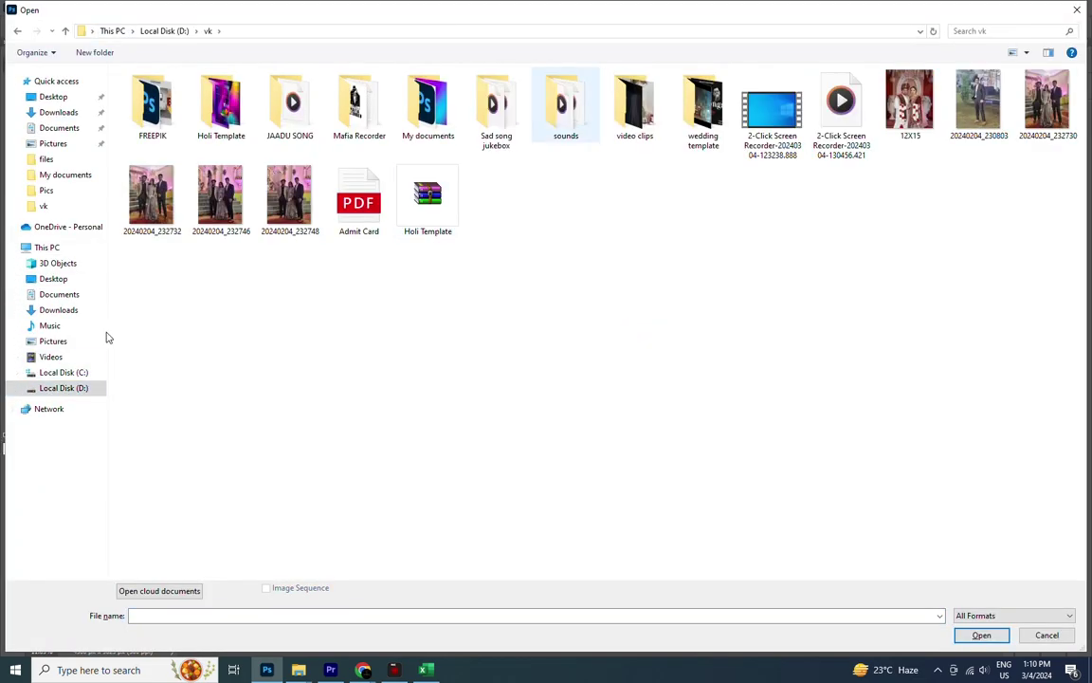
type("my")
key("Return")
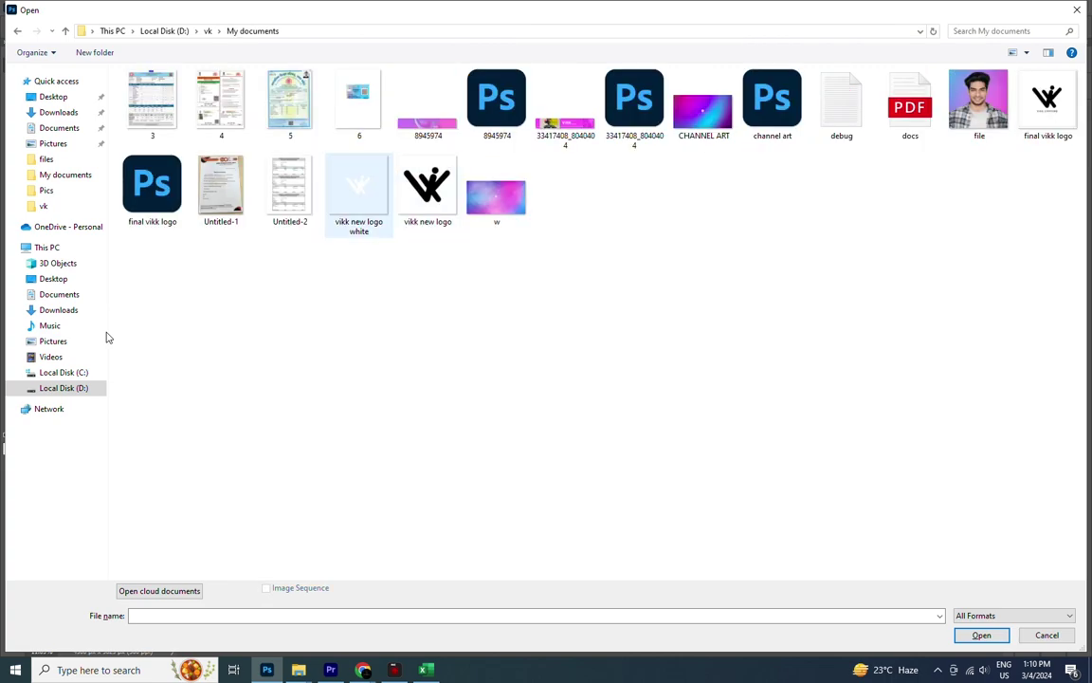
key("Return")
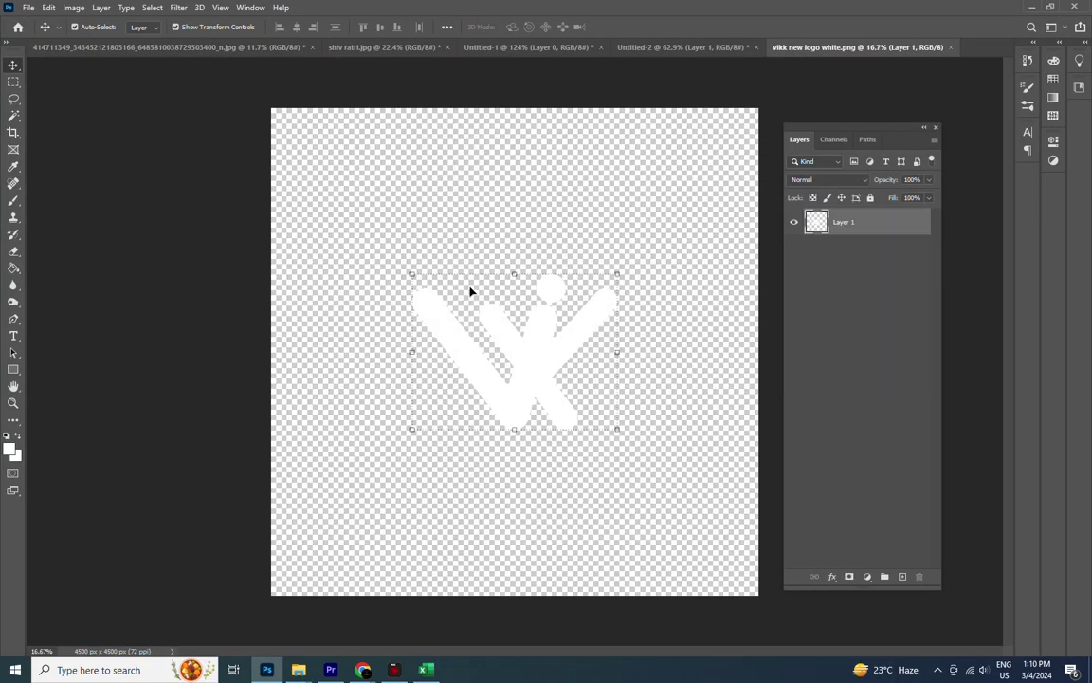
- Drag the white logo into the poster, scale it down, and place it top-left
mouse_move(470, 290)
left_mouse_down()
mouse_move(342, 194)
mouse_move(144, 73)
mouse_move(387, 150)
left_mouse_up()
key("ctrl+t")
left_click_drag(458, 93, 465, 91)
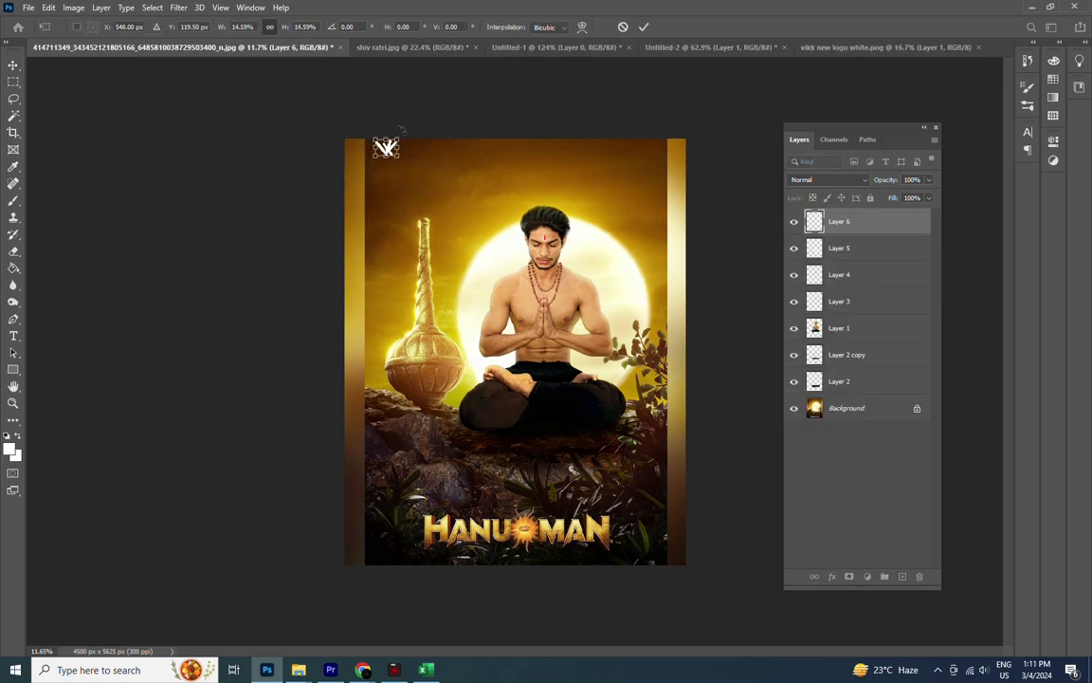
key("Return")
scroll(398, 121, "up", 5)
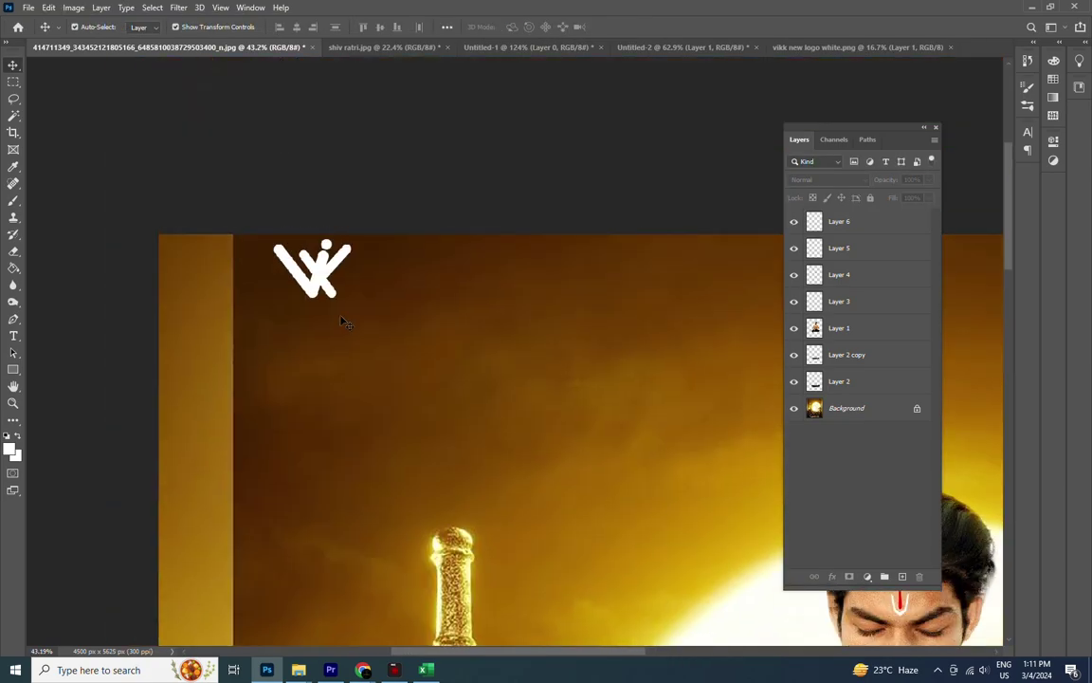
mouse_move(323, 242)
left_mouse_down()
mouse_move(341, 259)
mouse_move(359, 250)
left_mouse_up()
key("ctrl+t")
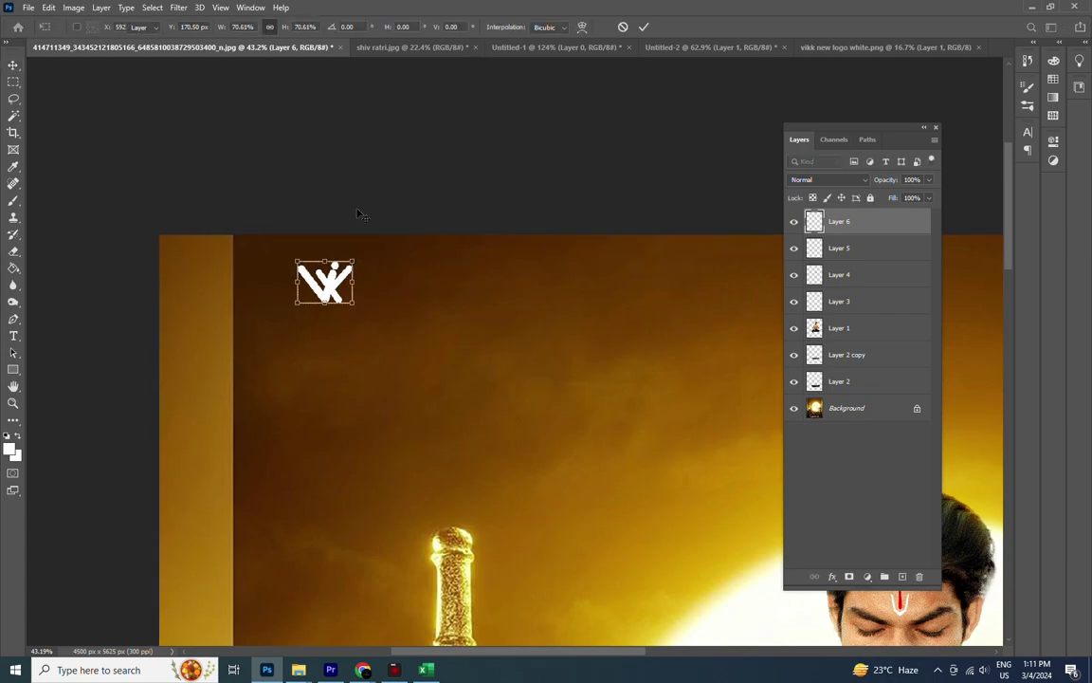
key("Return")
scroll(298, 263, "up", 1)
scroll(298, 263, "up", 2)
scroll(299, 260, "up", 2)
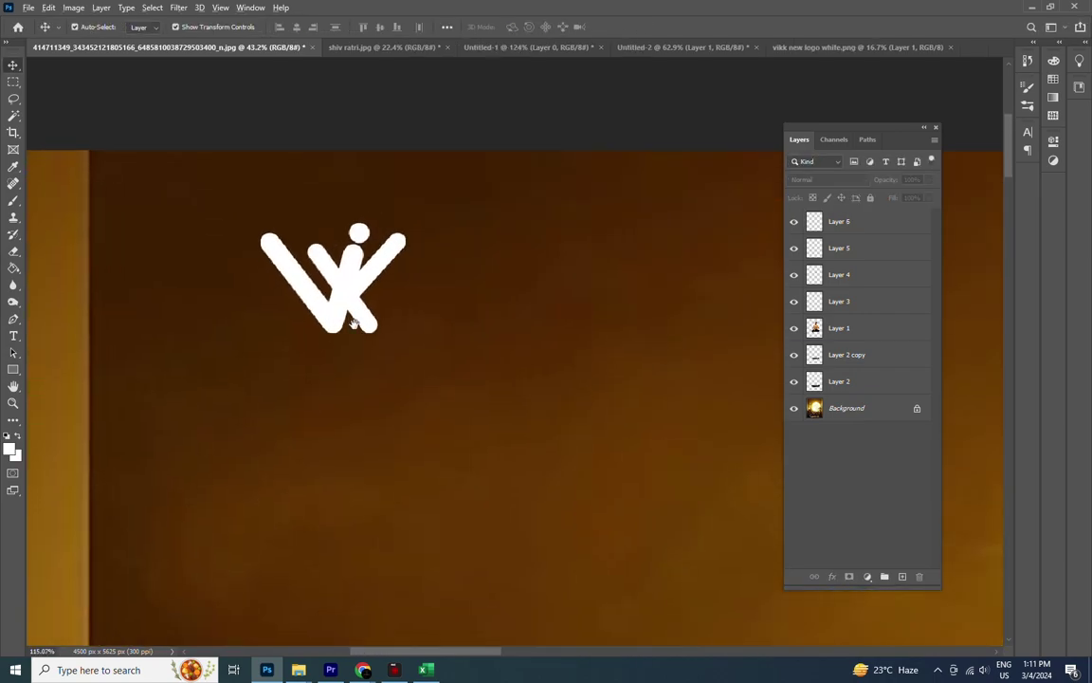
- Add a text layer reading 'VIKK CAPTURE' beside the logo
left_click(13, 336)
left_click(159, 344)
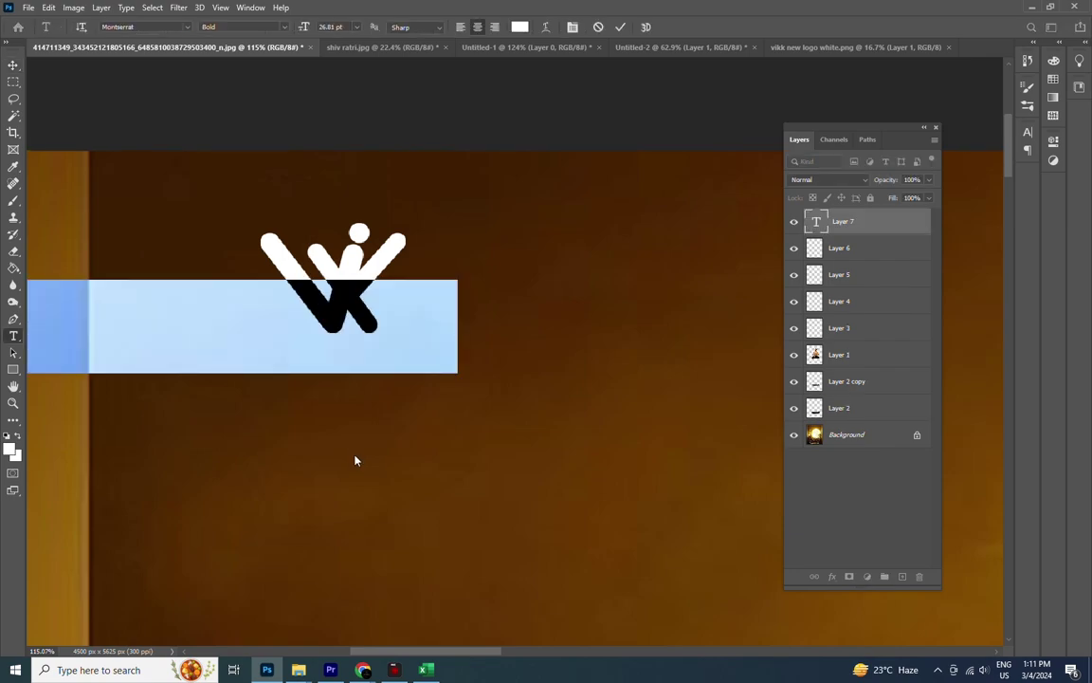
type("V")
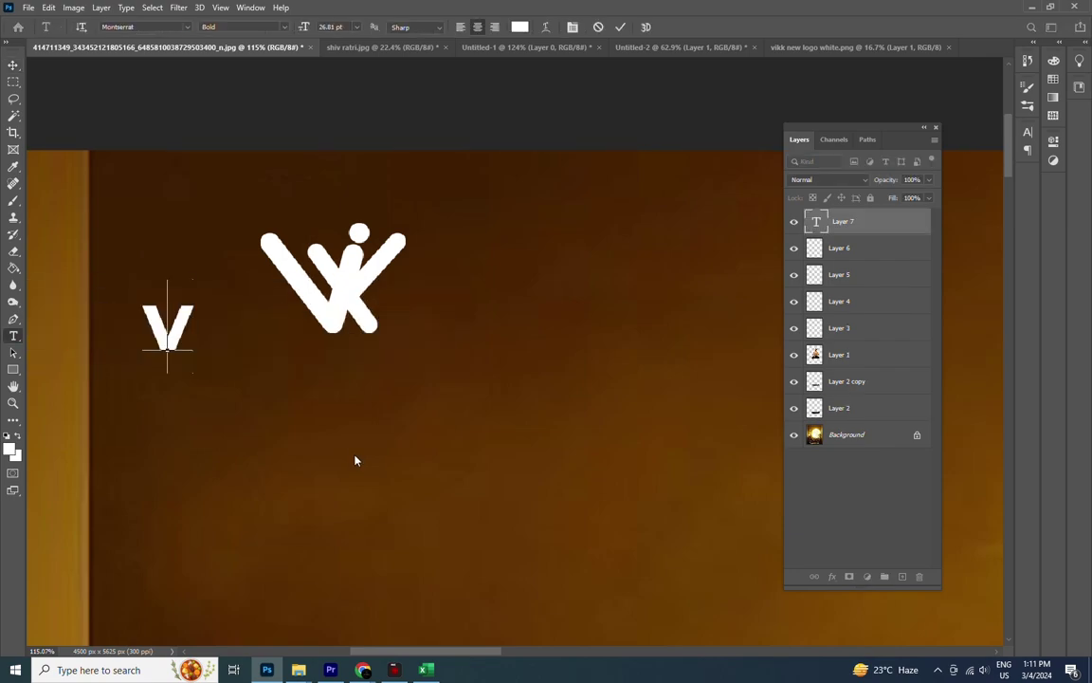
type("IKK C")
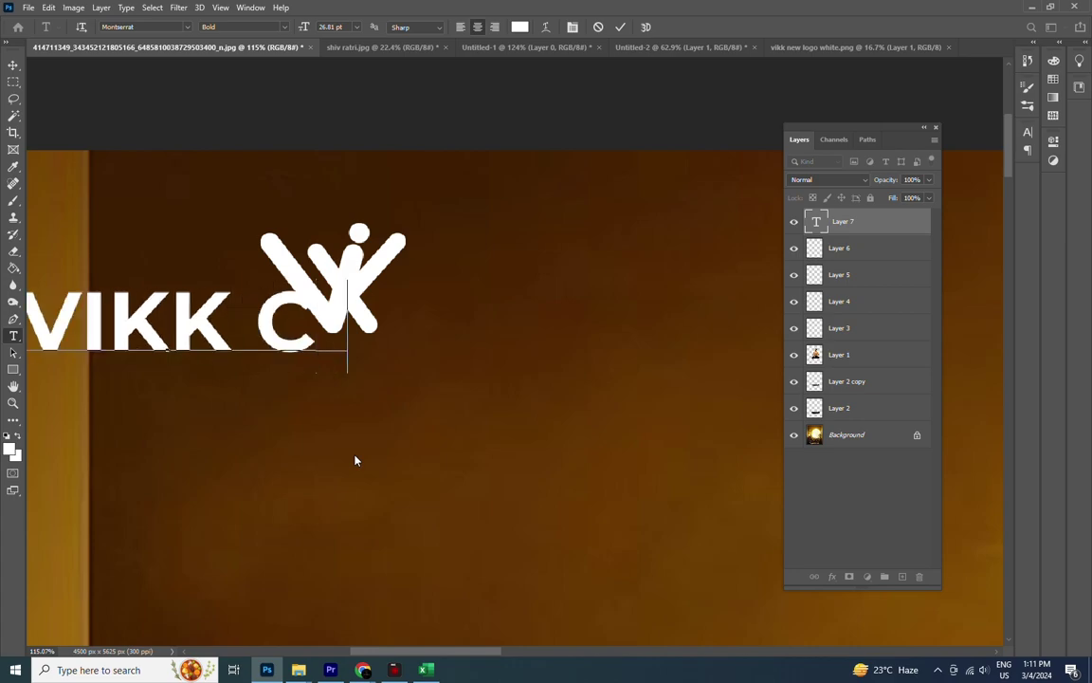
type("APTURE")
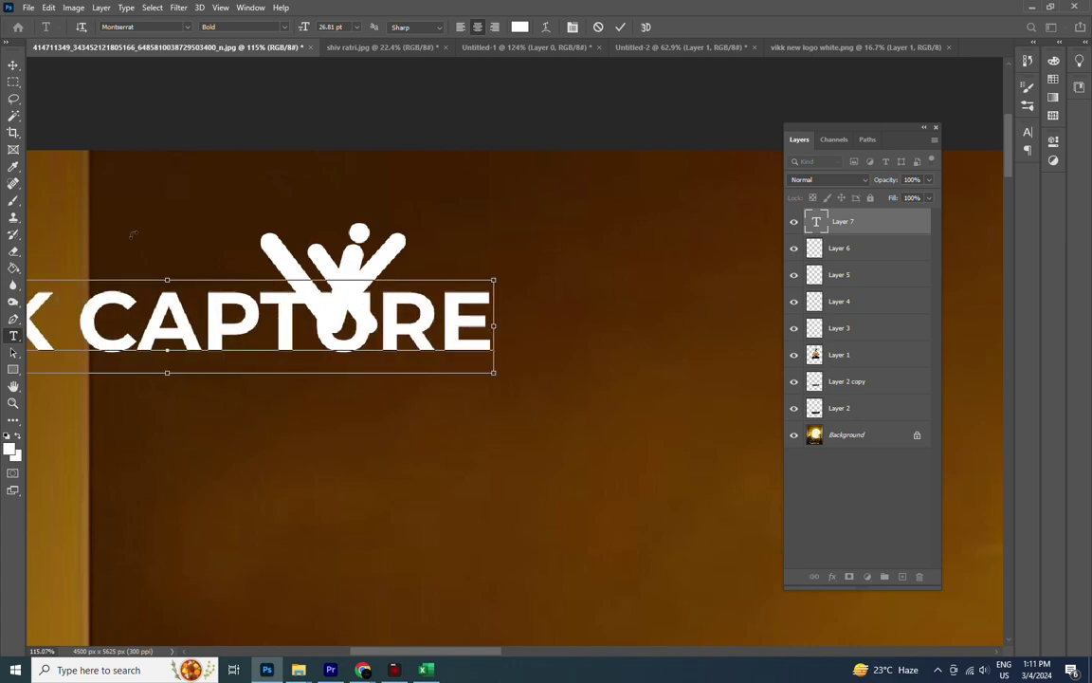
key("ctrl+a")
- Move the text below the logo, shrink it considerably, and centre it under the W
left_click(13, 64)
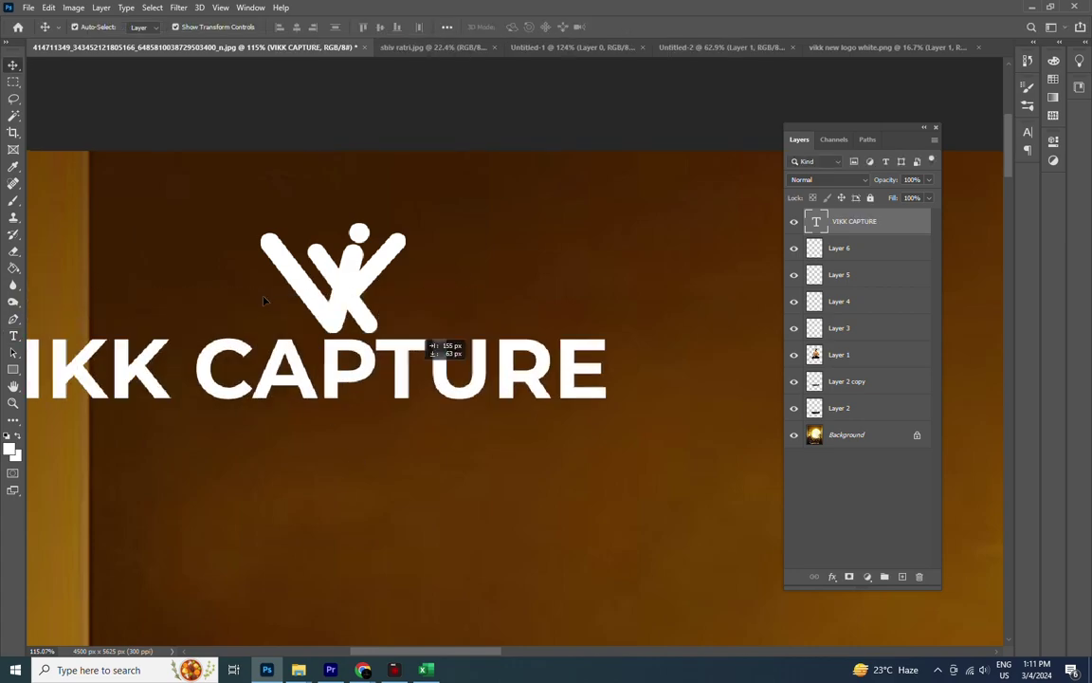
left_click_drag(263, 298, 406, 361)
key("ctrl+t")
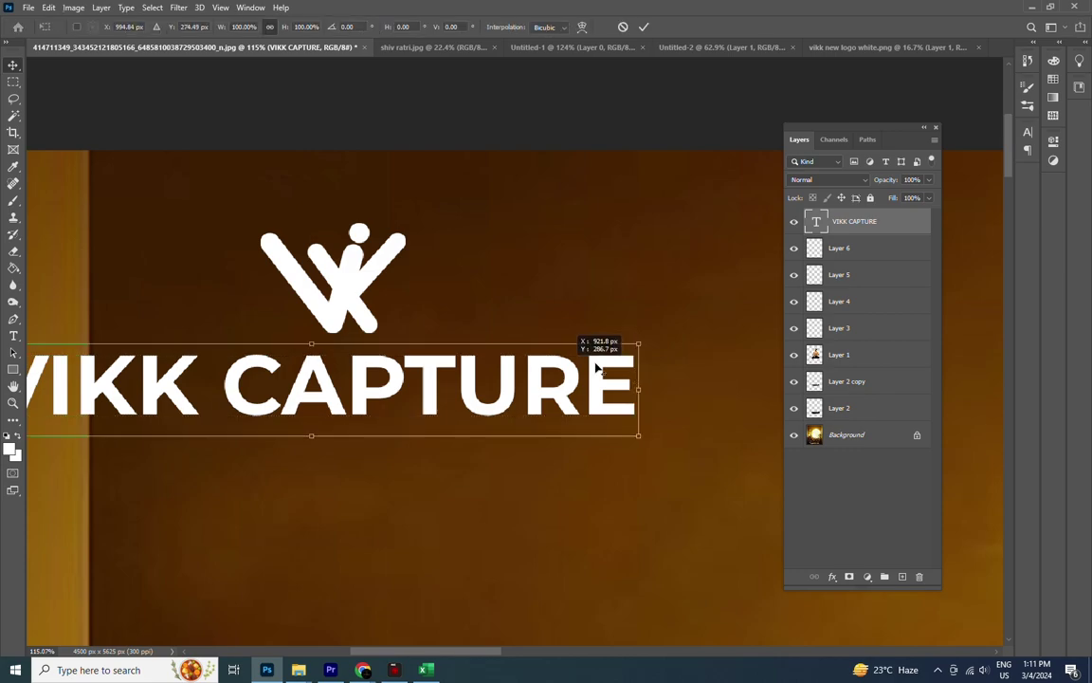
left_click_drag(638, 433, 209, 376)
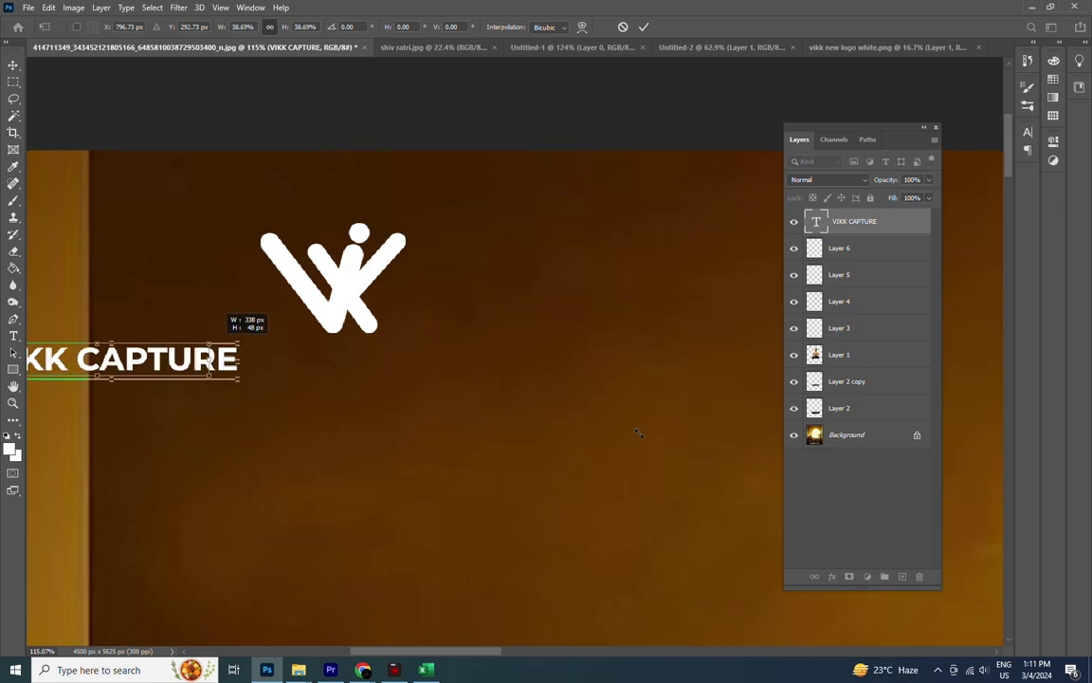
key("Return")
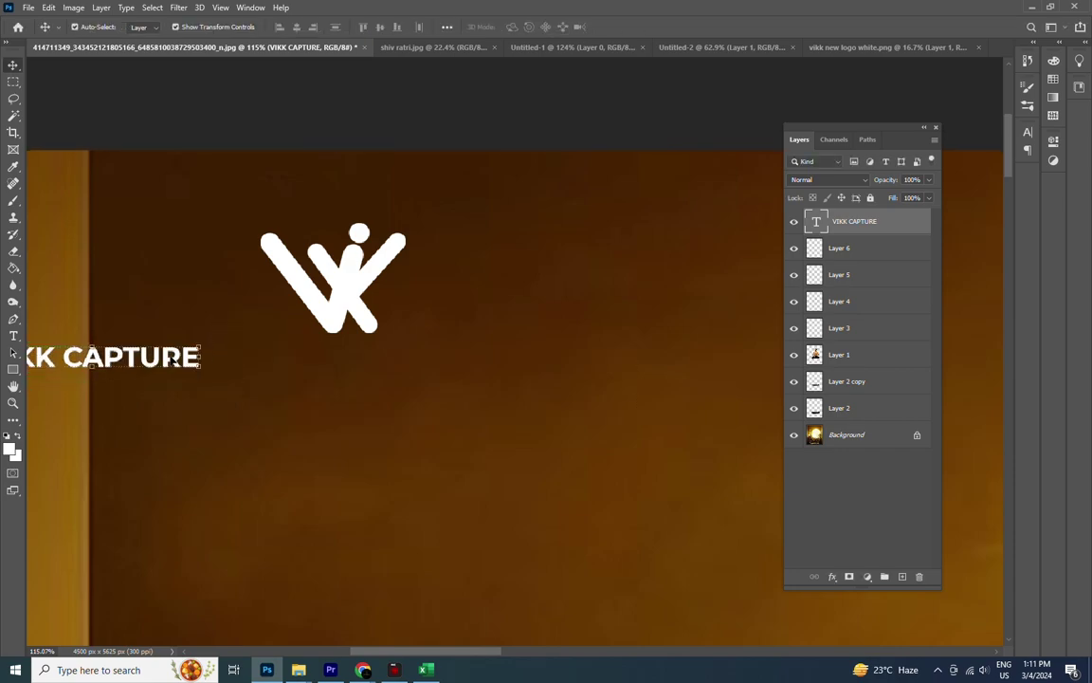
left_click_drag(167, 361, 388, 361)
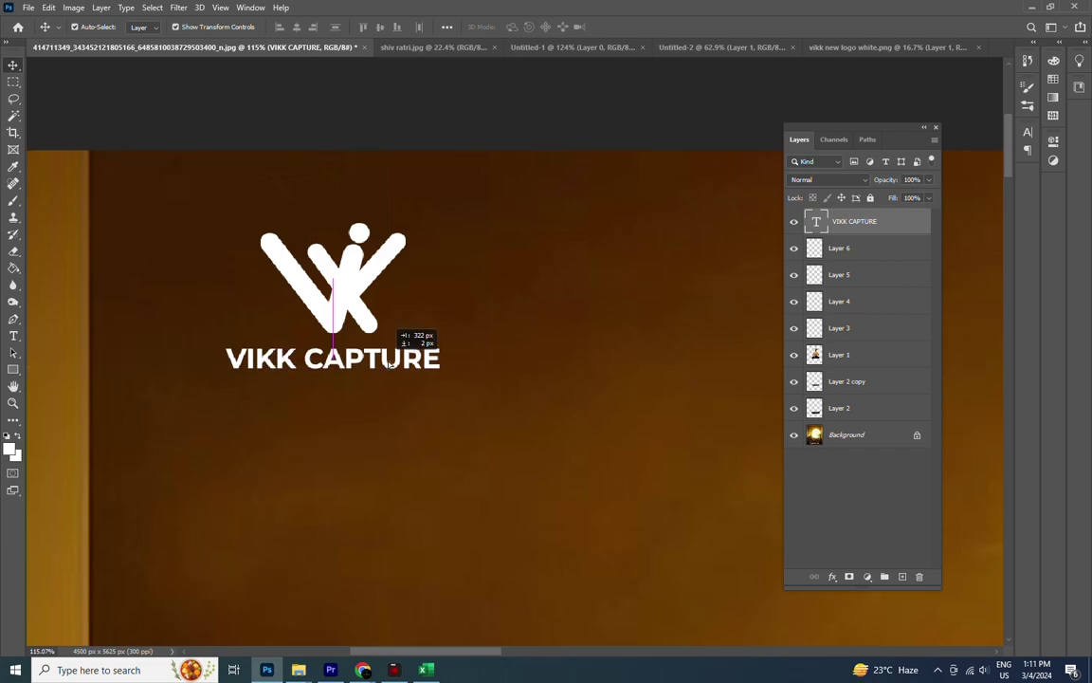
- Set the VIKK CAPTURE tracking to 280 in the Character panel
double_click(389, 359)
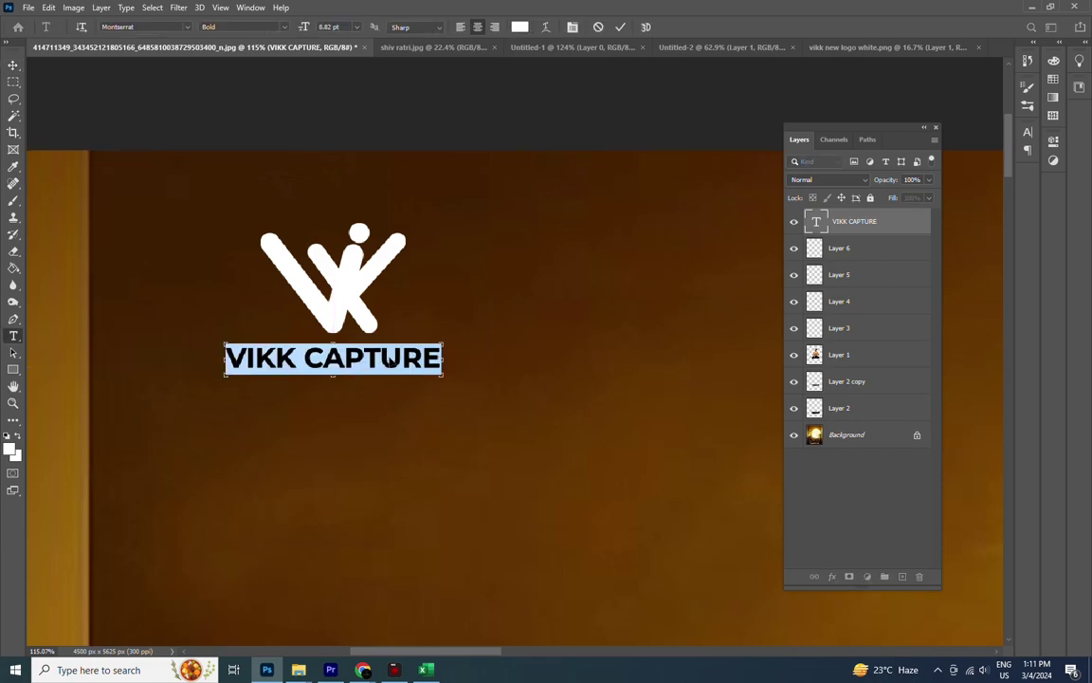
left_click(1027, 132)
key("Up")
key("Up")
key("Up")
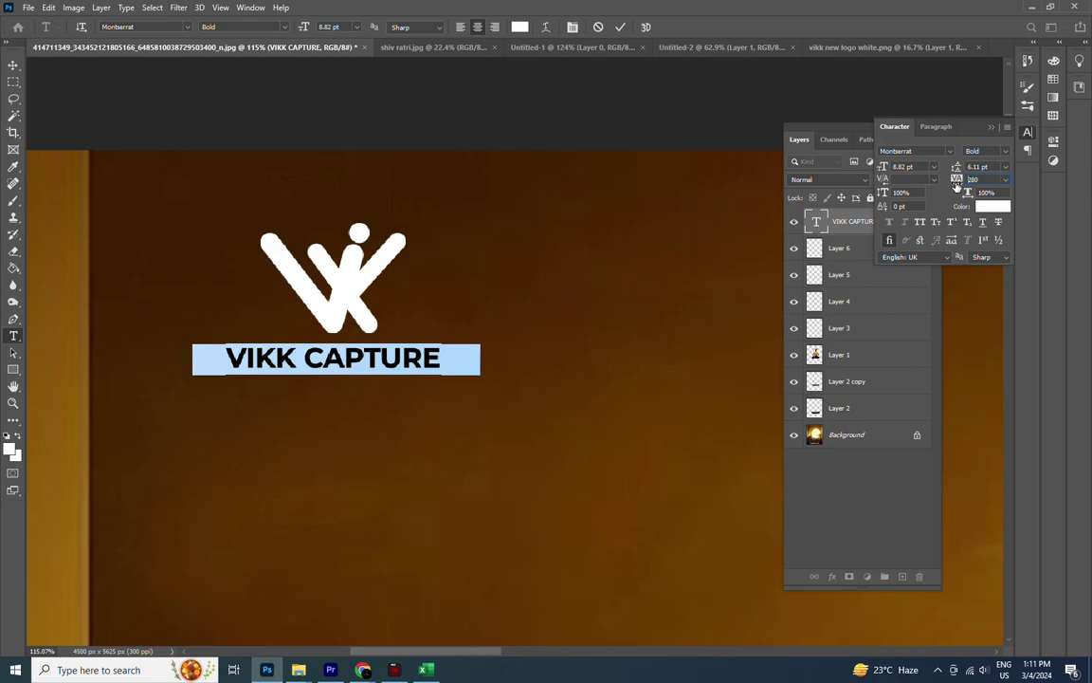
key("Up")
key("Up")
key("Up")
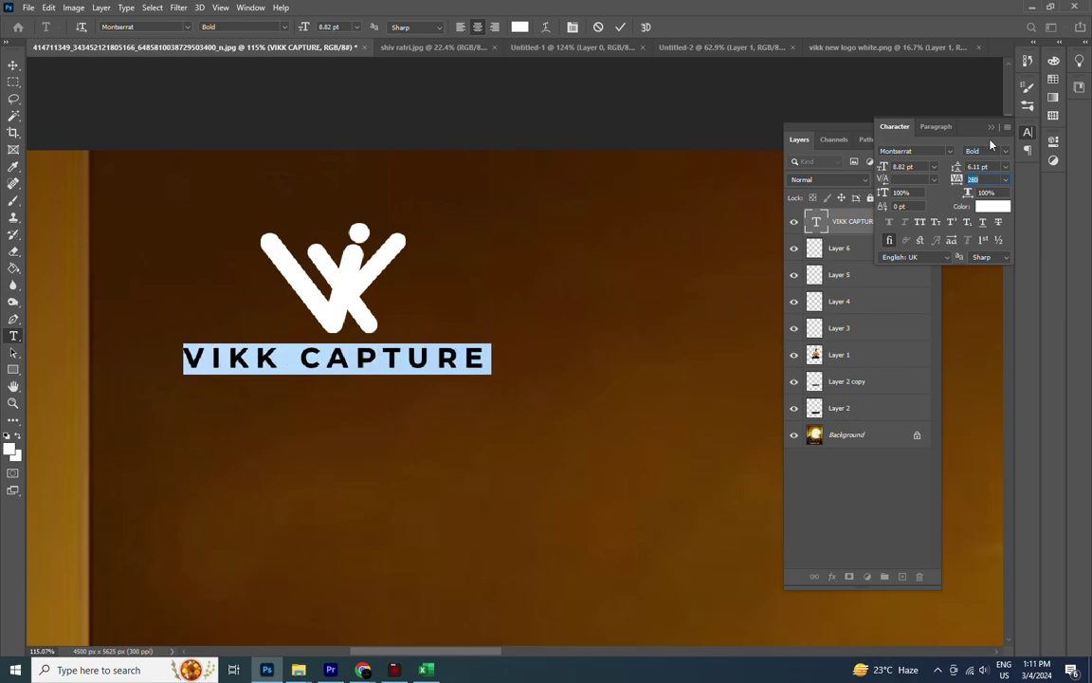
key("Return")
- Change the caption to Montserrat SemiBold and nudge it back under the logo
left_click(279, 25)
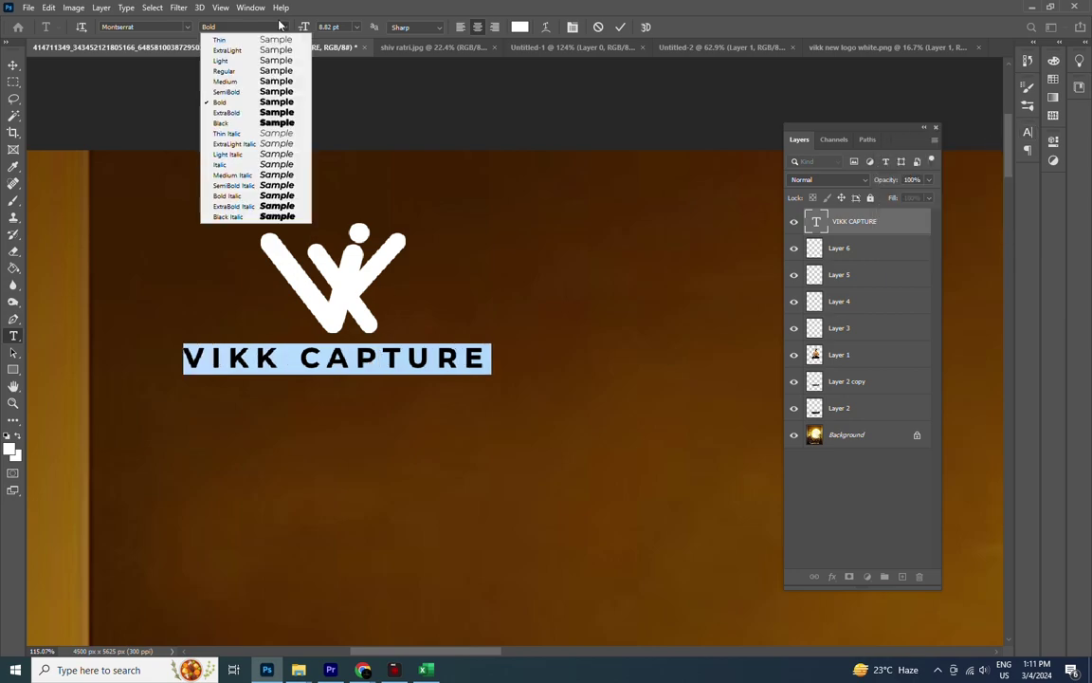
key("Up")
key("Return")
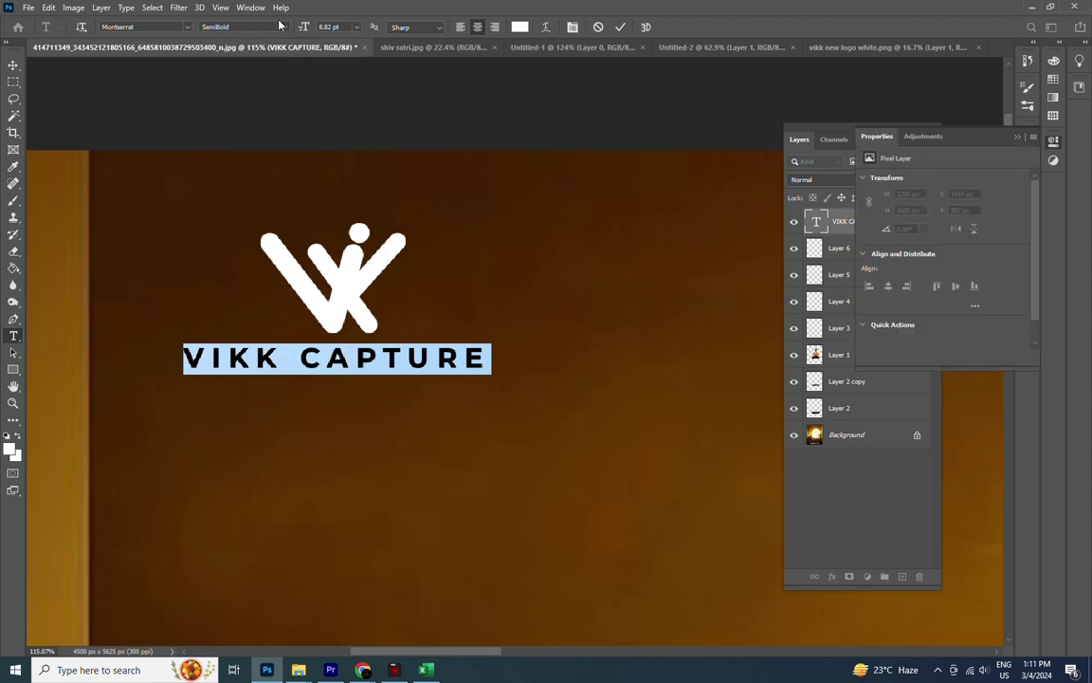
left_click(1011, 160)
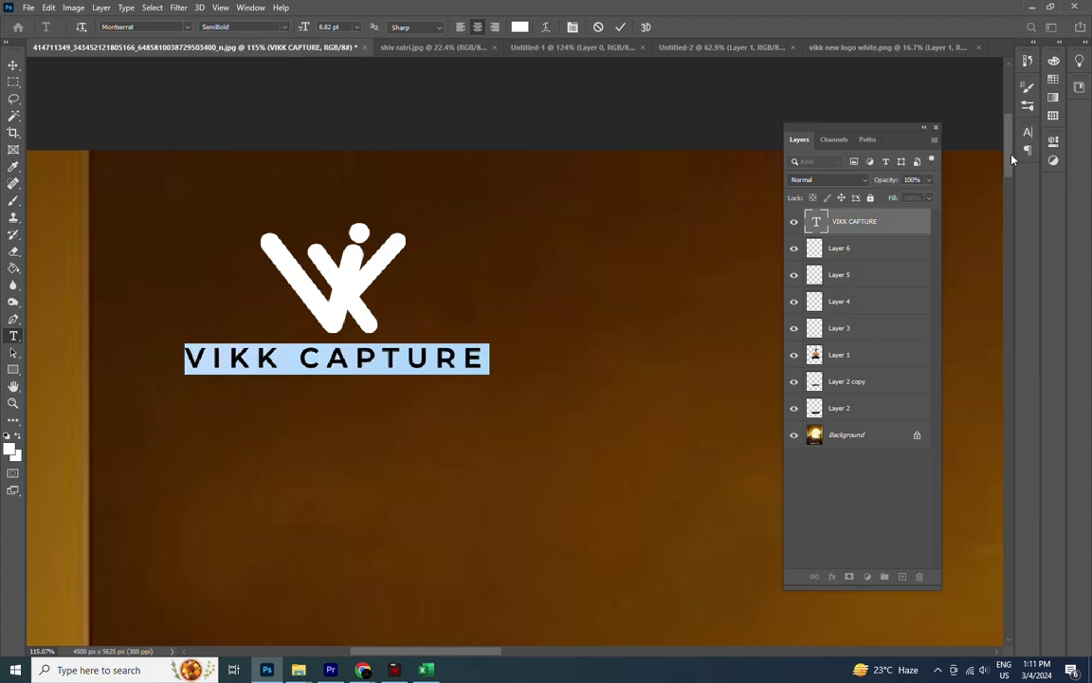
left_click(13, 64)
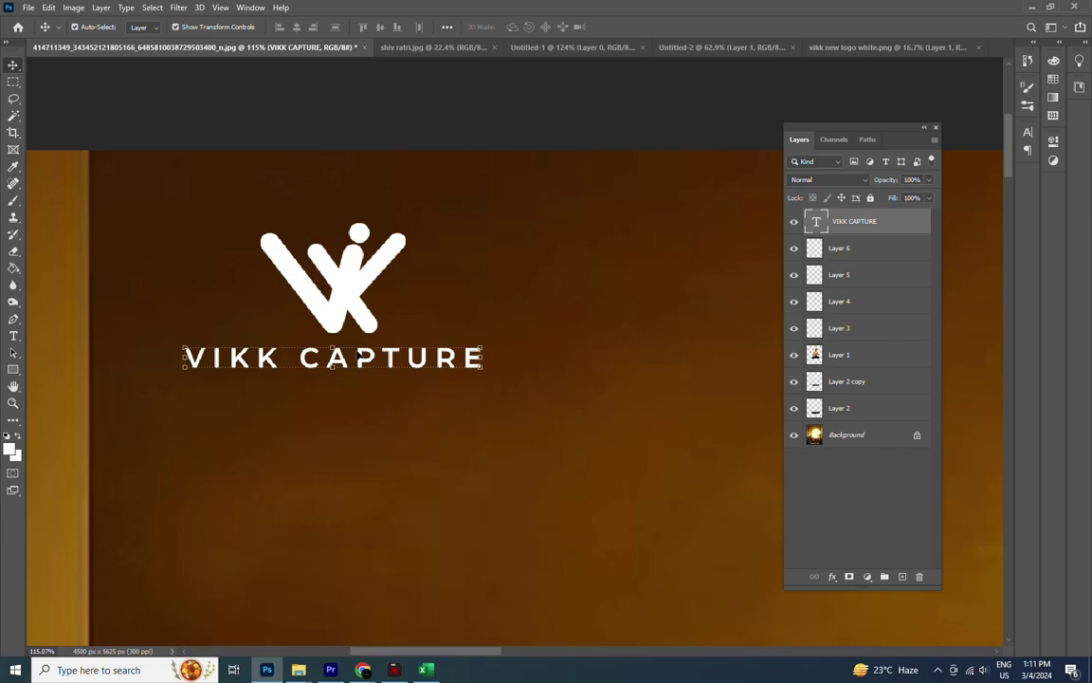
left_click_drag(363, 358, 414, 369)
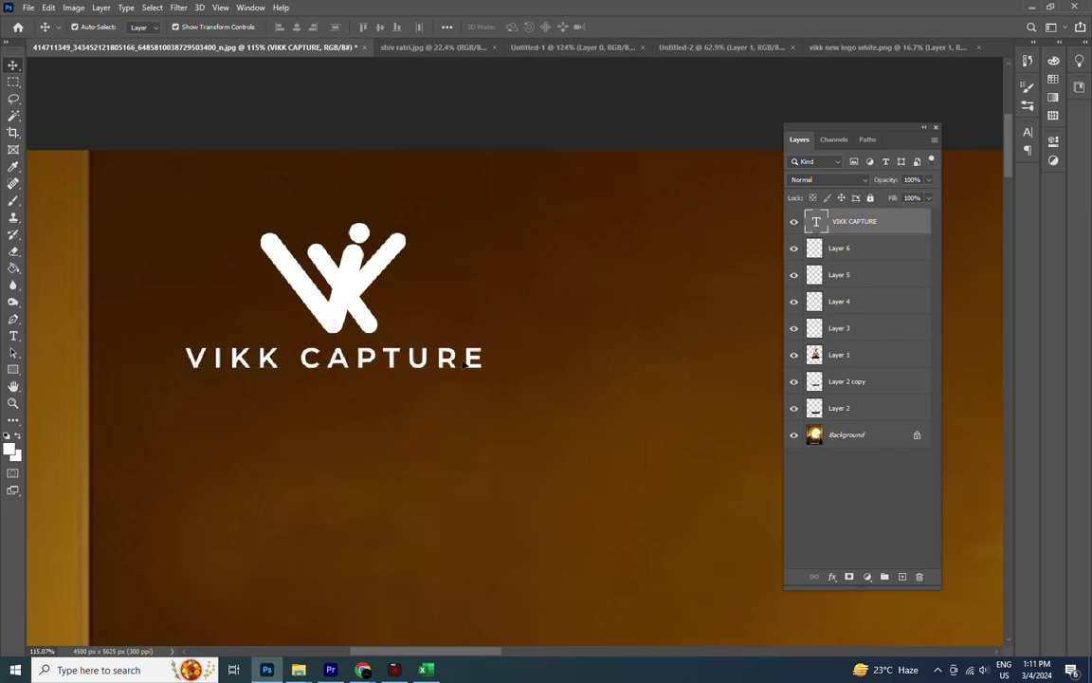
- Set the caption to 6 pt, realign it under the logo, and select both layers
double_click(333, 358)
left_click(355, 27)
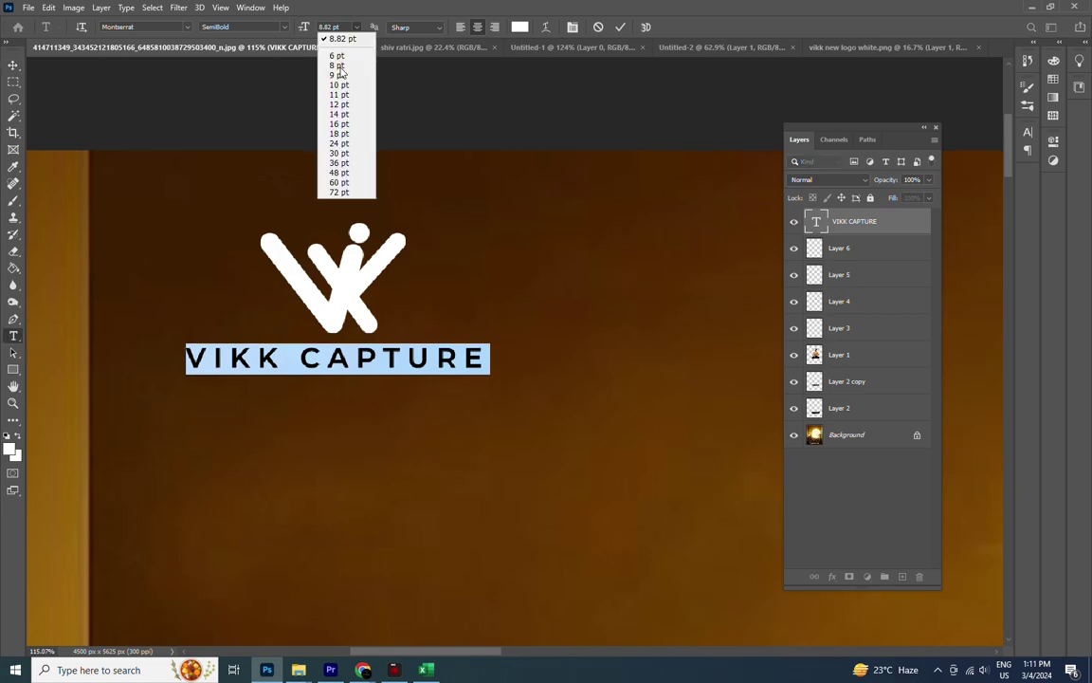
left_click(336, 55)
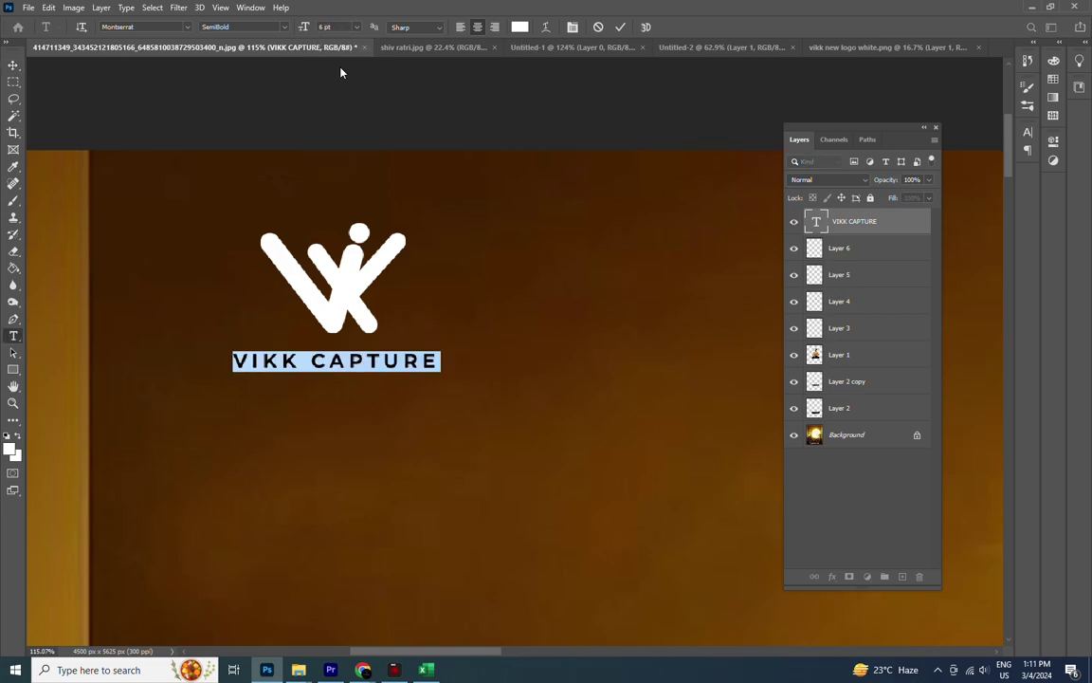
key("ctrl+Return")
key("v")
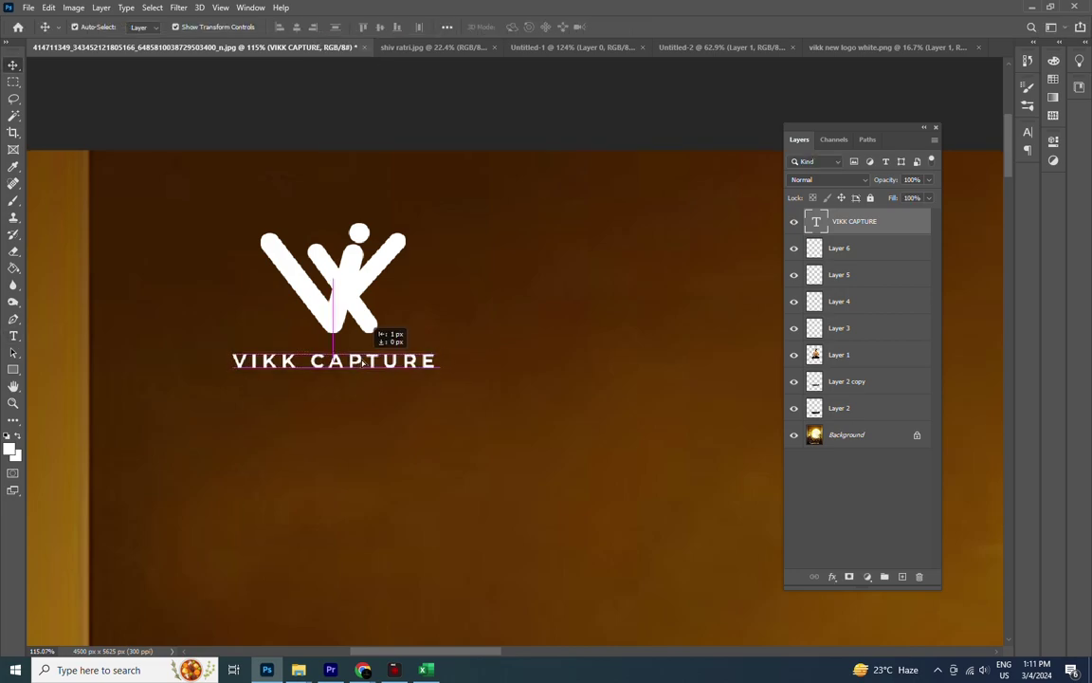
left_click_drag(365, 361, 361, 364)
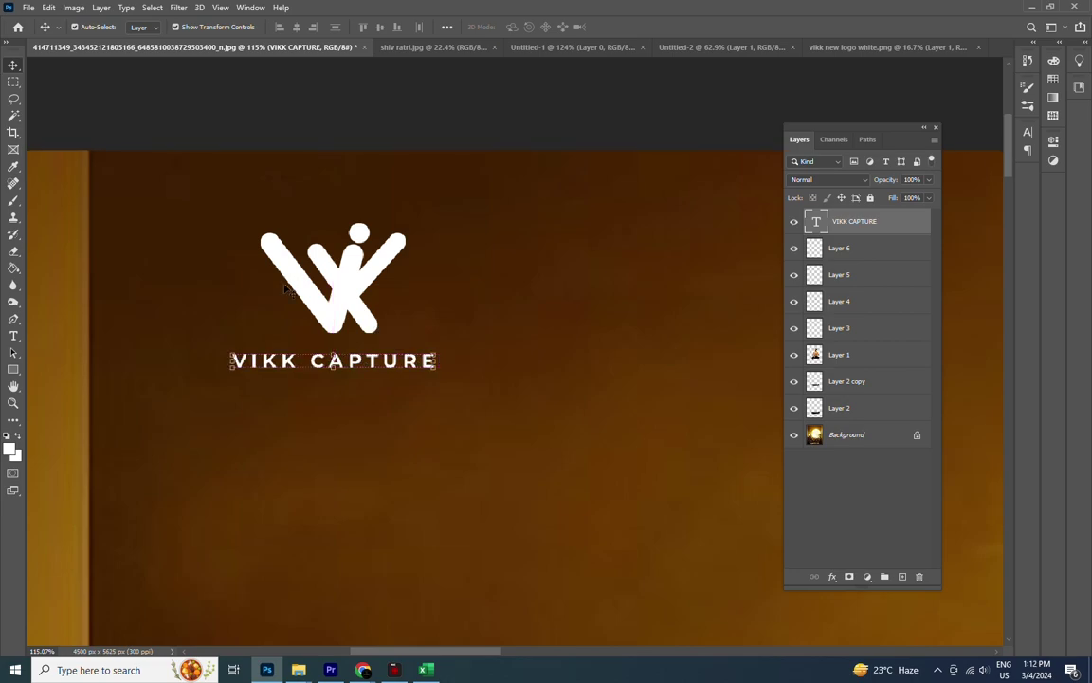
left_click_drag(187, 179, 427, 393)
- Move the logo and caption together up-left and zoom out to the full poster
left_click_drag(284, 288, 232, 265)
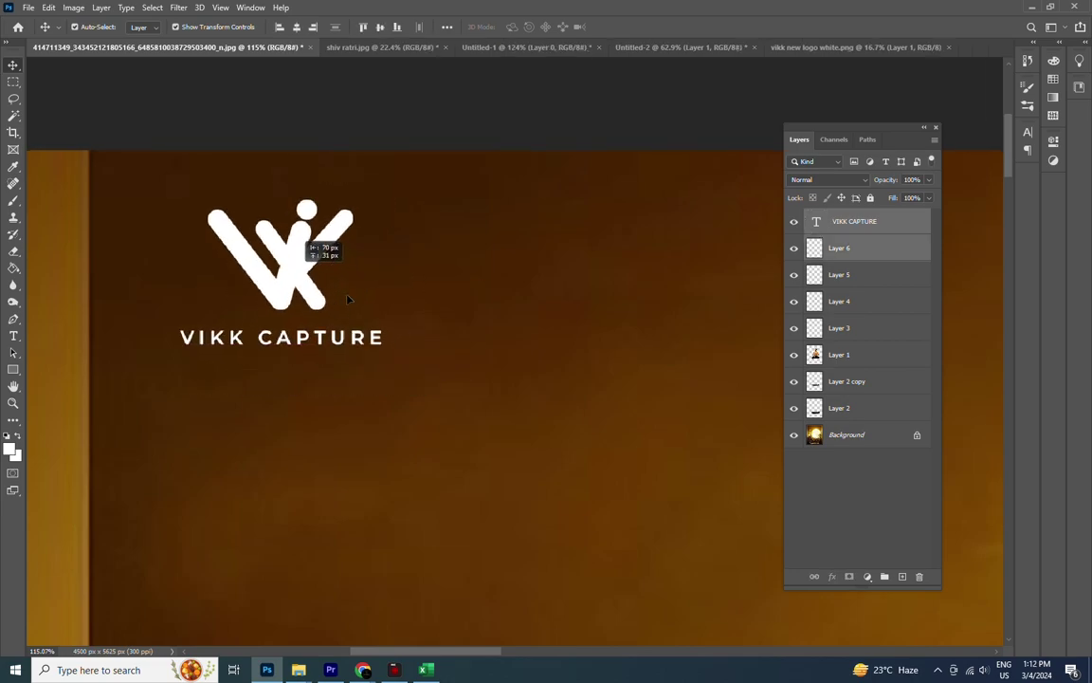
scroll(402, 305, "down", 4)
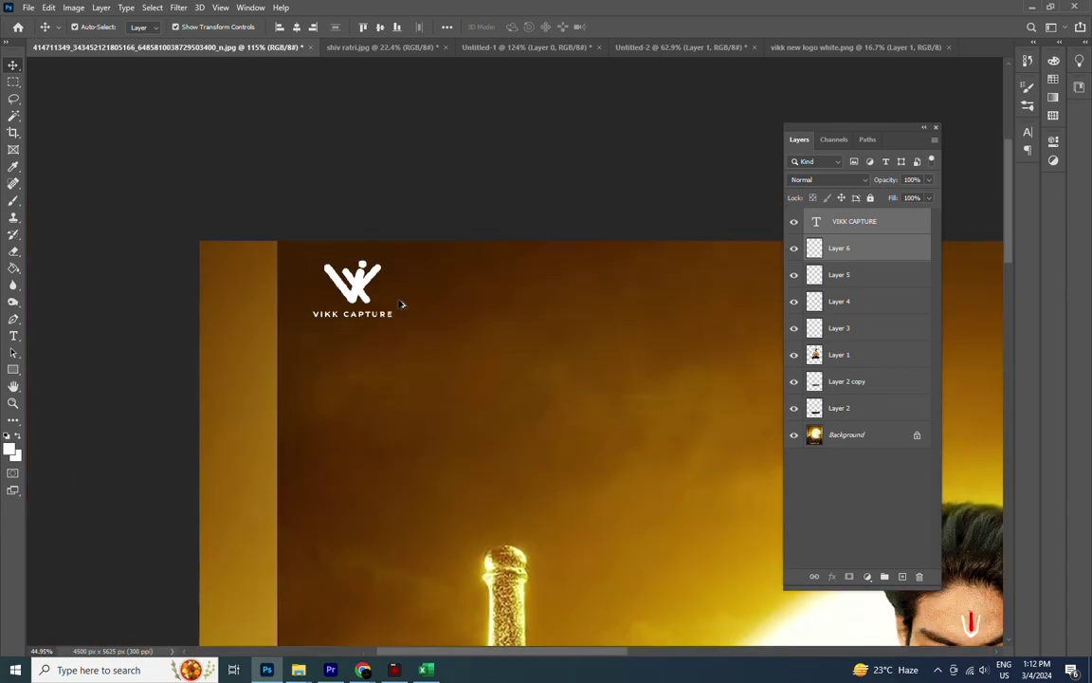
scroll(402, 304, "down", 3)
scroll(401, 305, "down", 2)
scroll(402, 304, "down", 2)
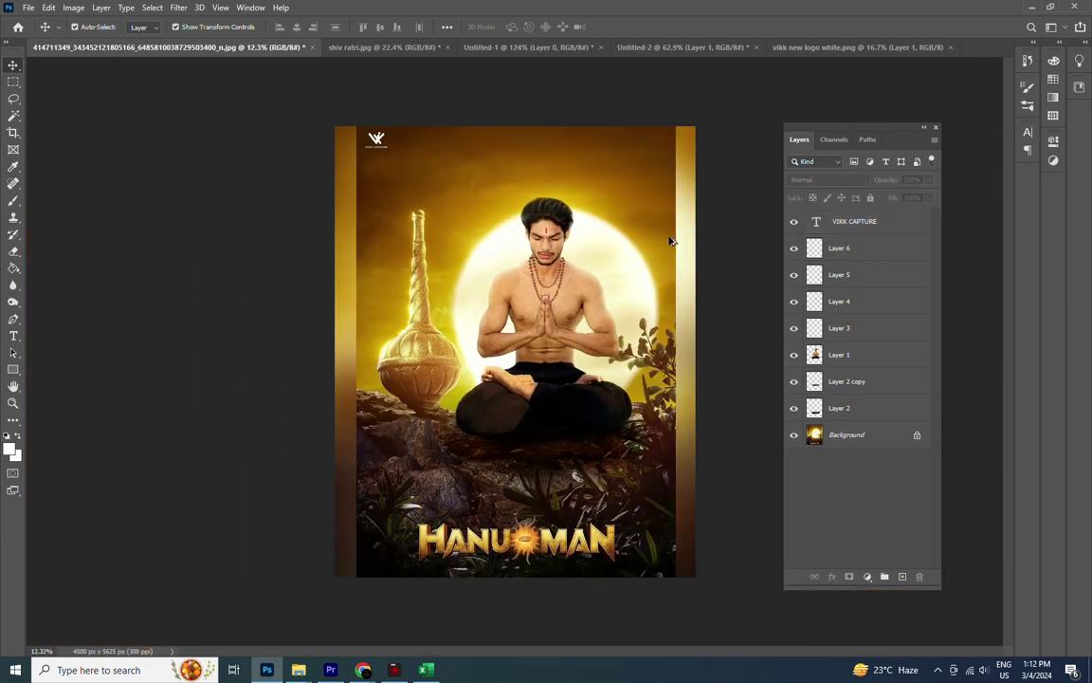
- Deselect all layers and close the floating Layers panel
left_click(377, 137)
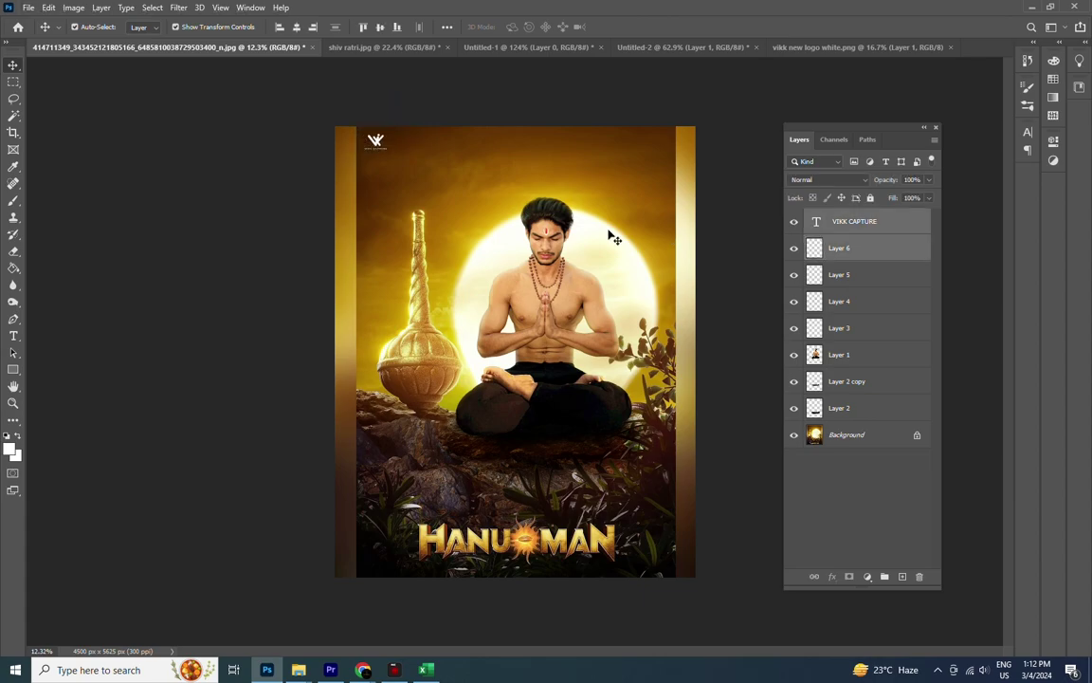
left_click(612, 237)
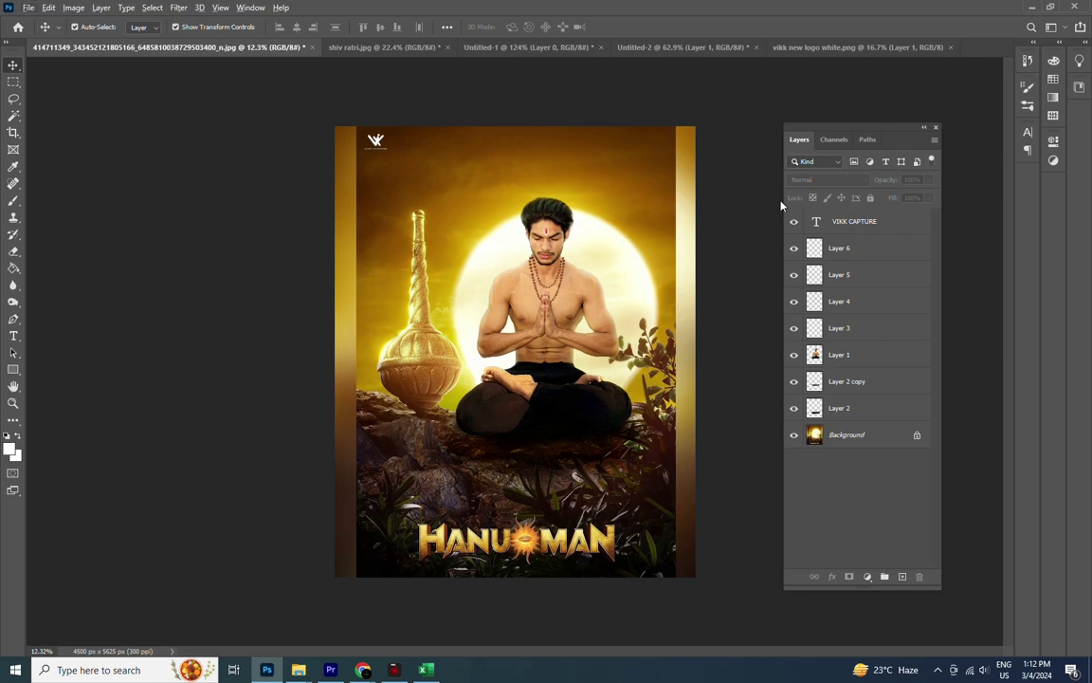
left_click(935, 127)
scroll(939, 141, "up", 1)
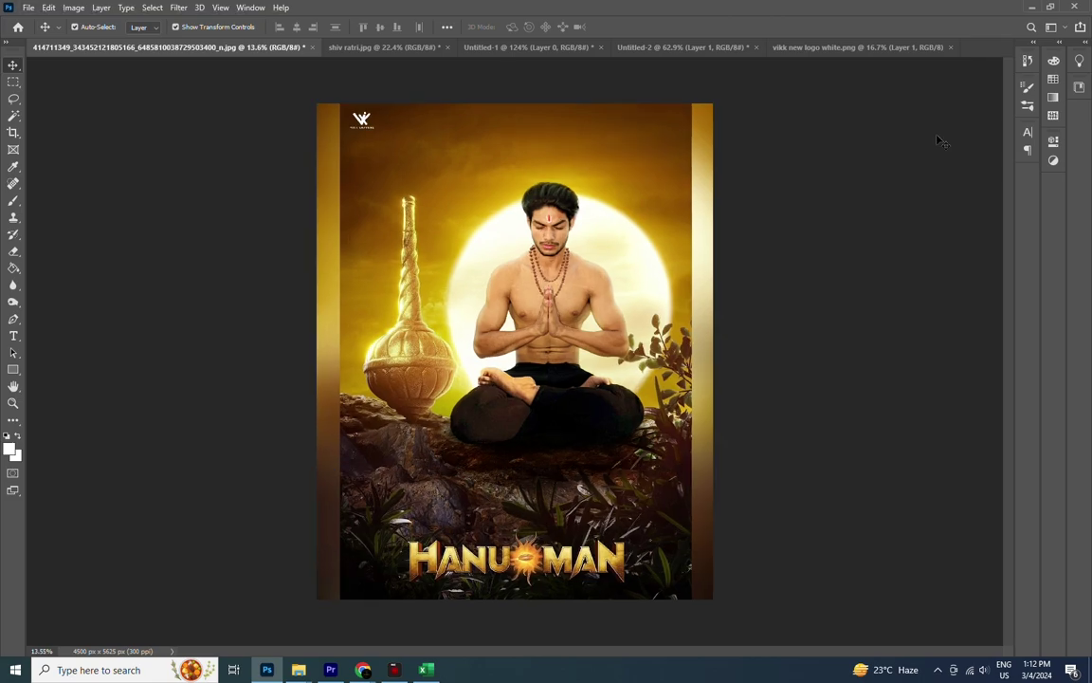